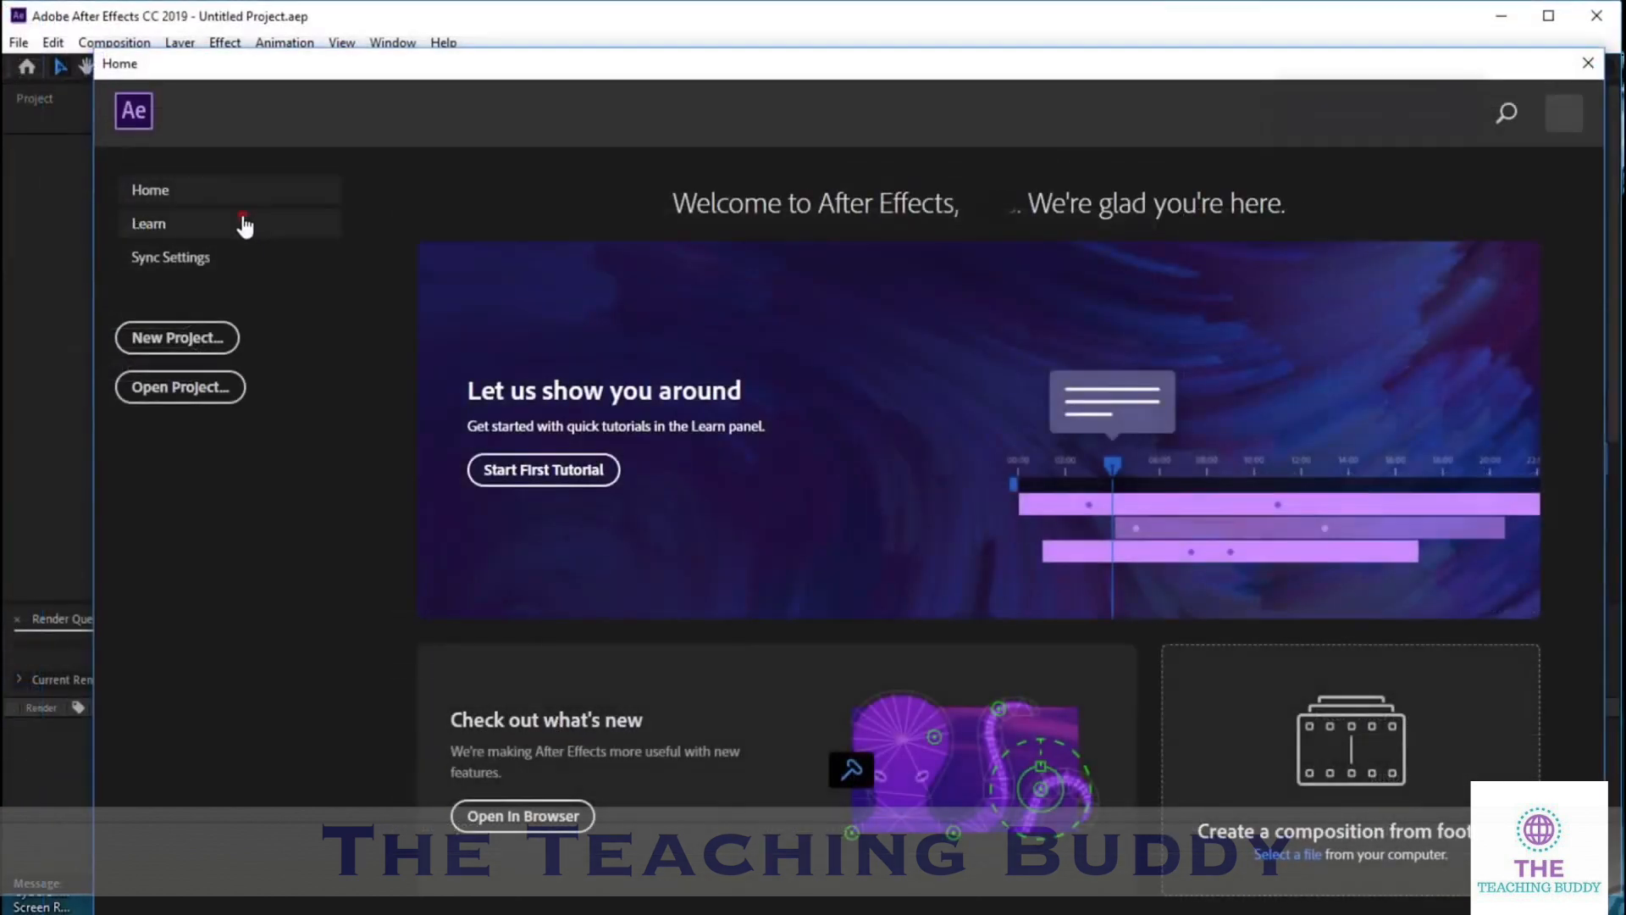
# Browse the tutorials on the Learn page of the Home screen, and open the Sync Settings page
pyautogui.click(243, 225)
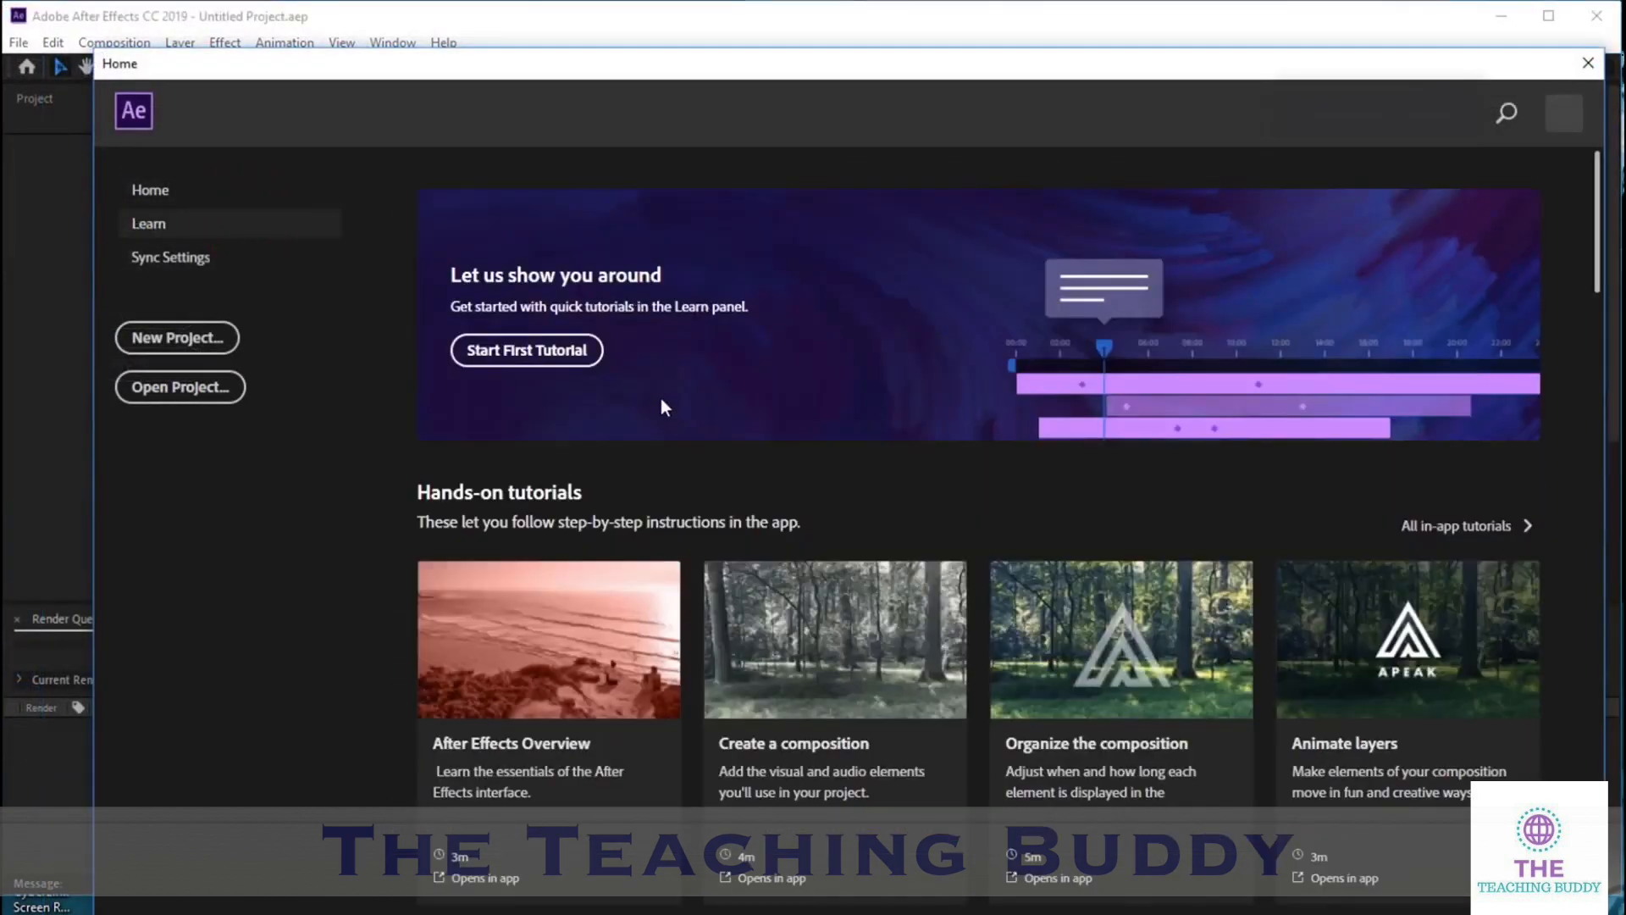
pyautogui.scroll(-5, 1021, 608)
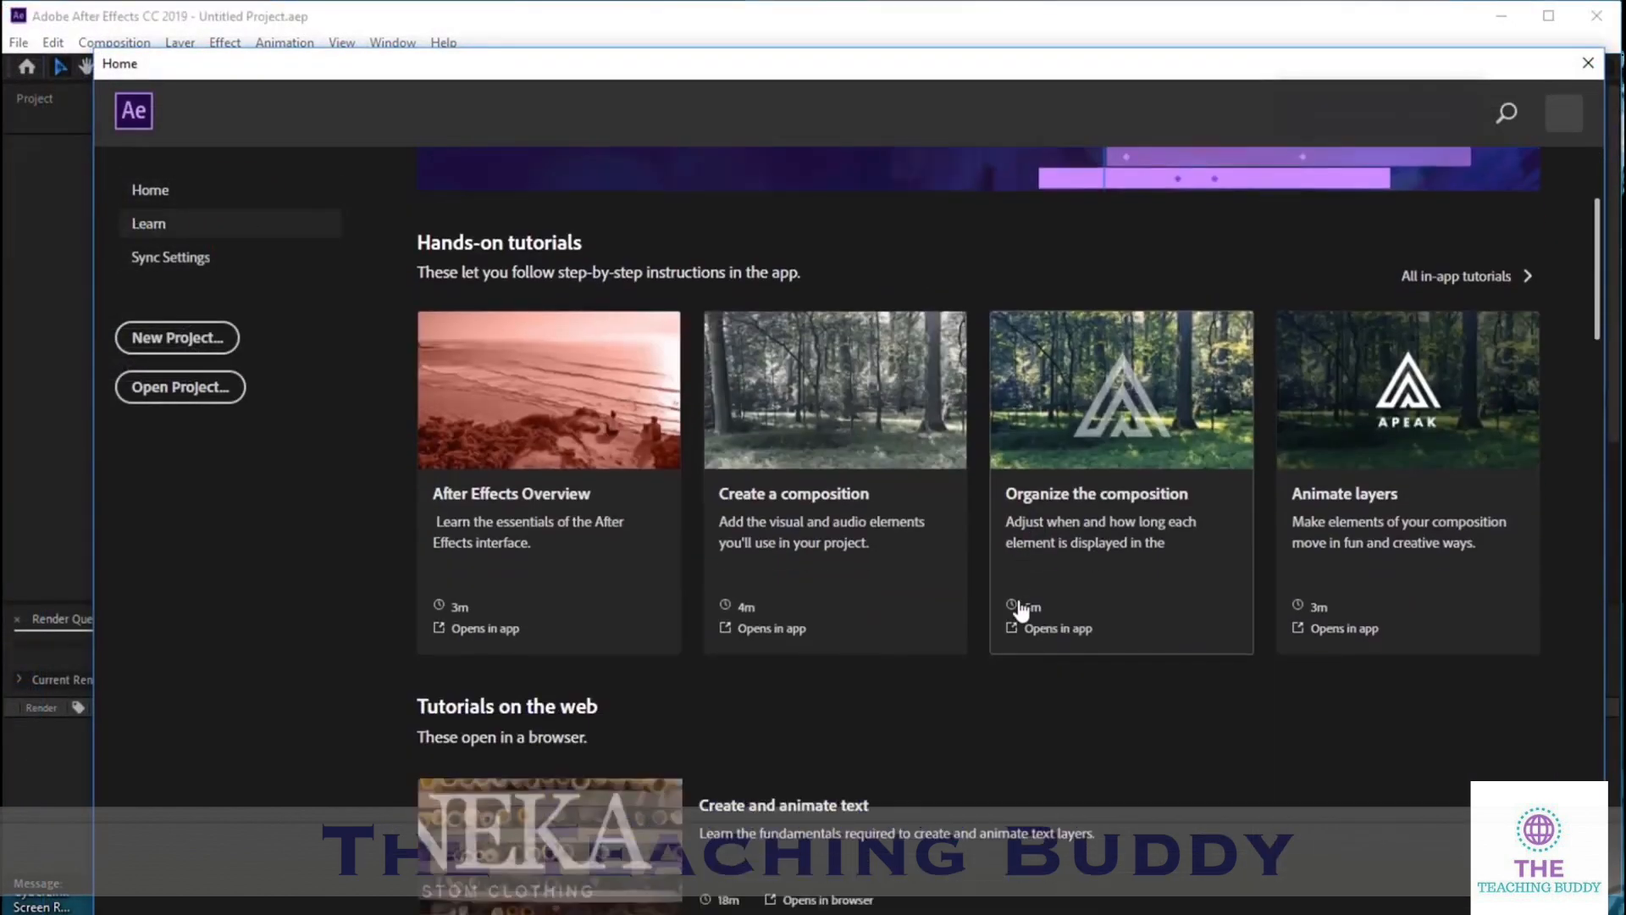
pyautogui.scroll(-14, 1021, 607)
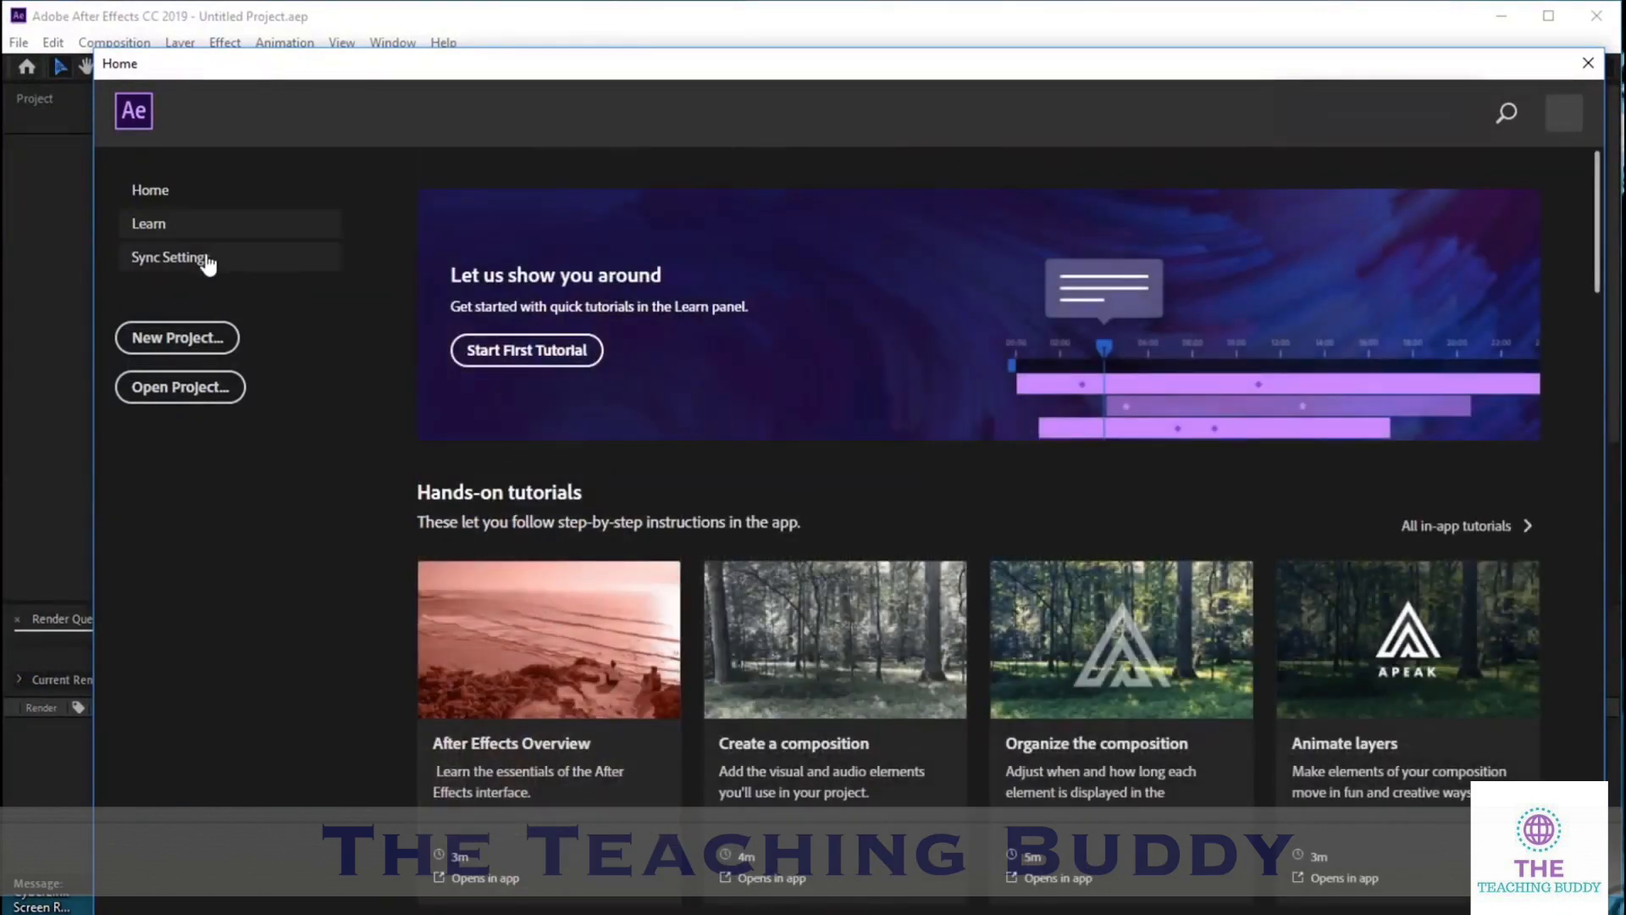
pyautogui.click(206, 258)
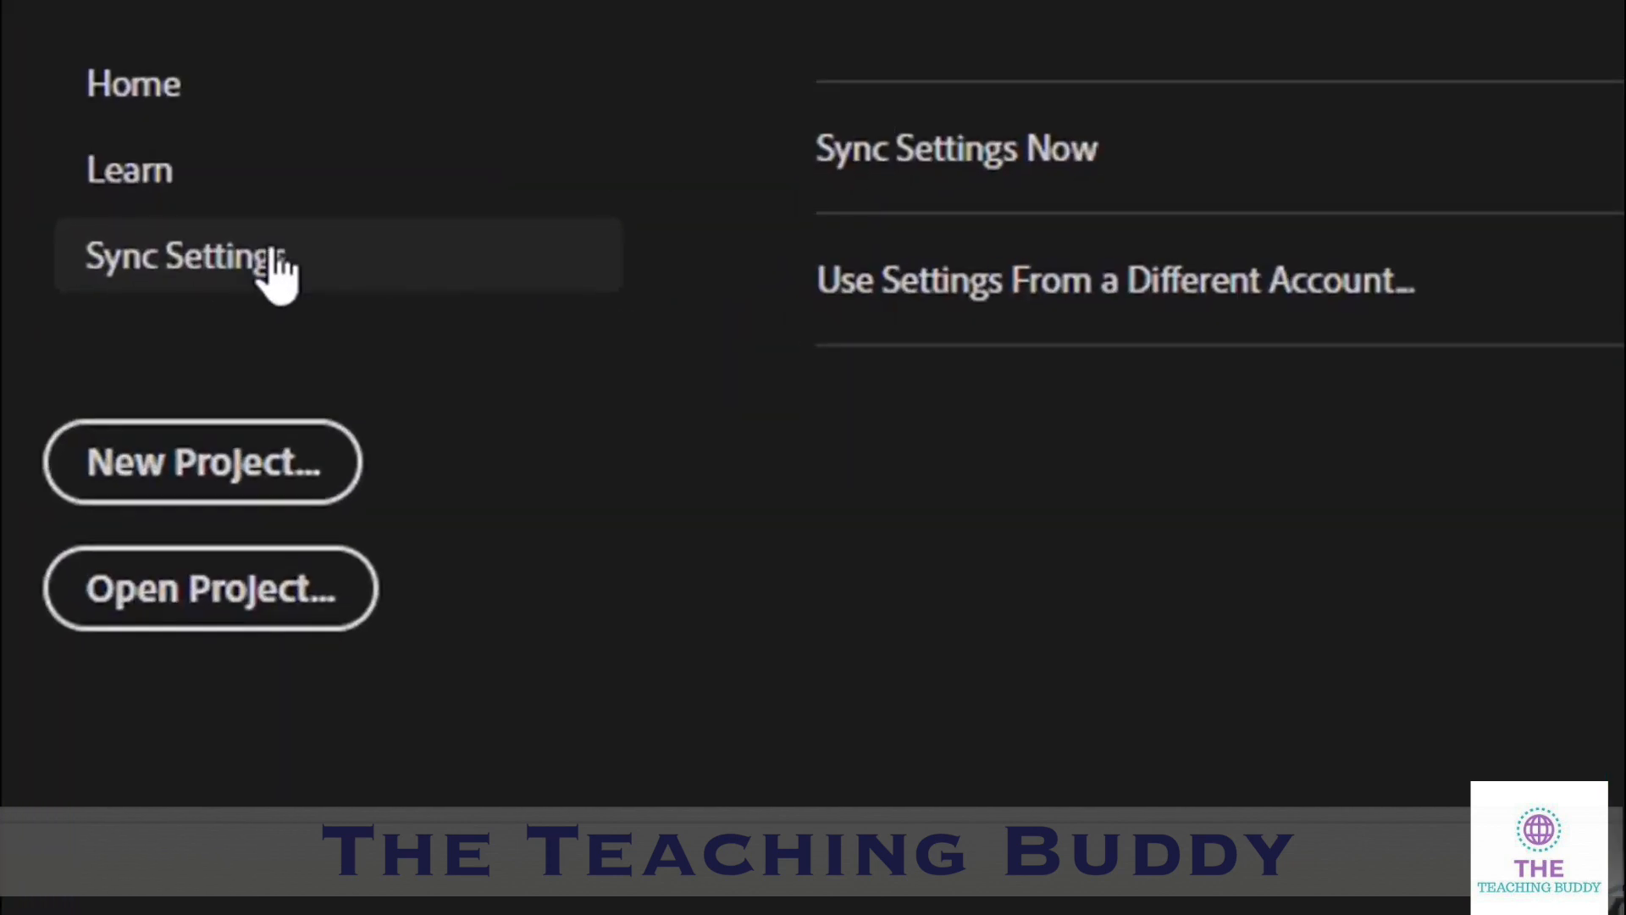
# Start a new project from the Home screen and make its Timeline, Project and Composition panels active in turn
pyautogui.click(212, 436)
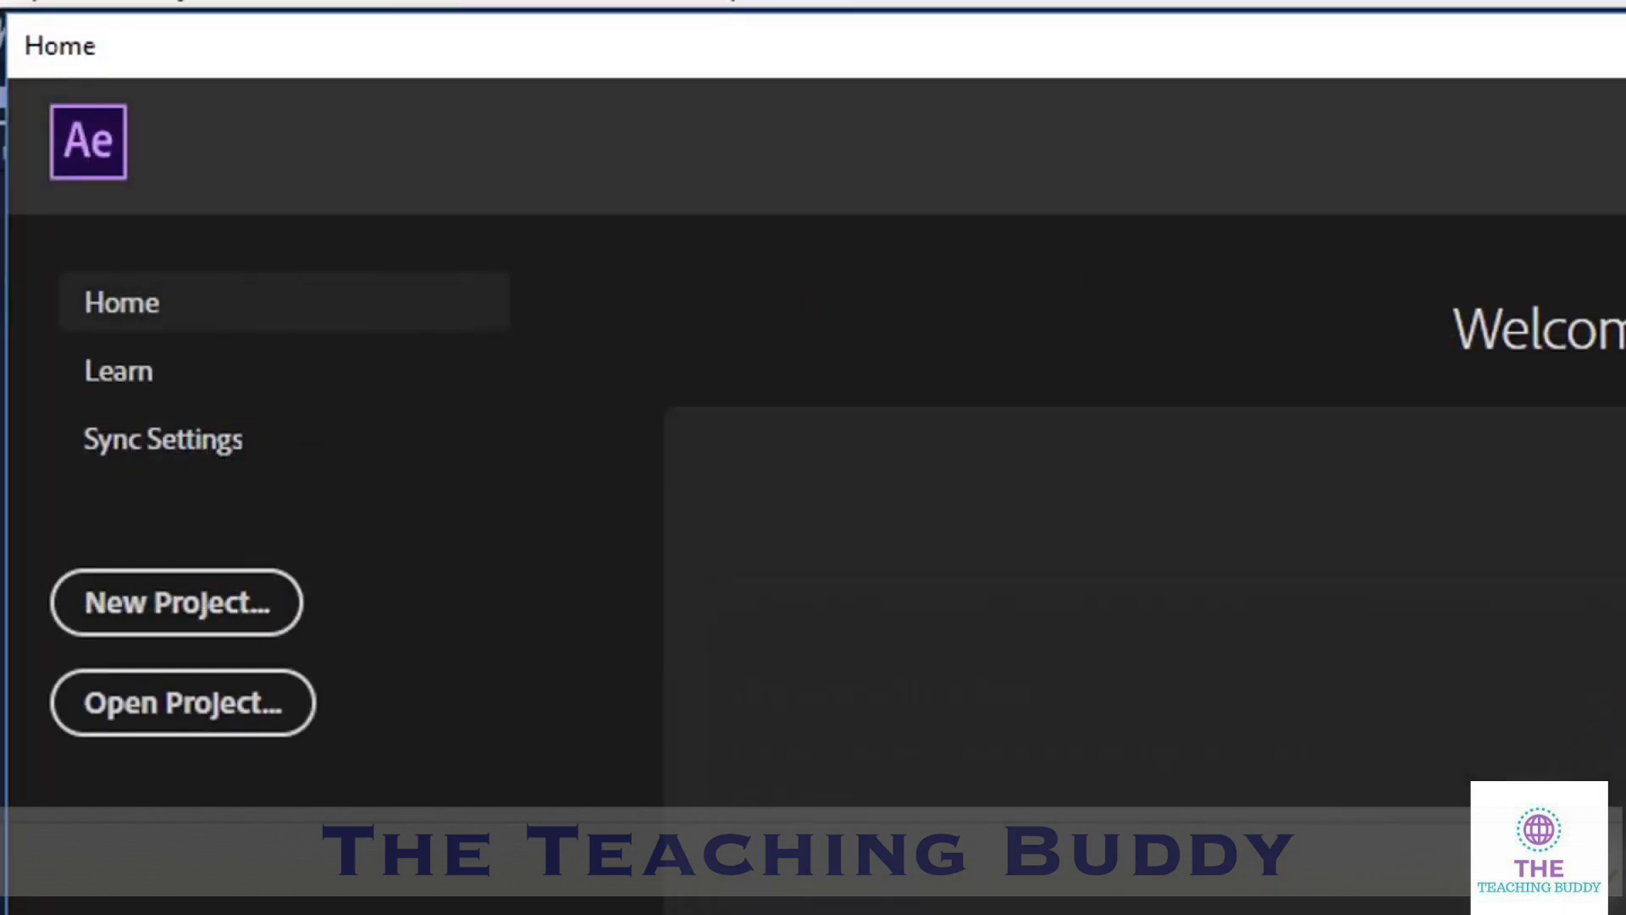
pyautogui.click(227, 603)
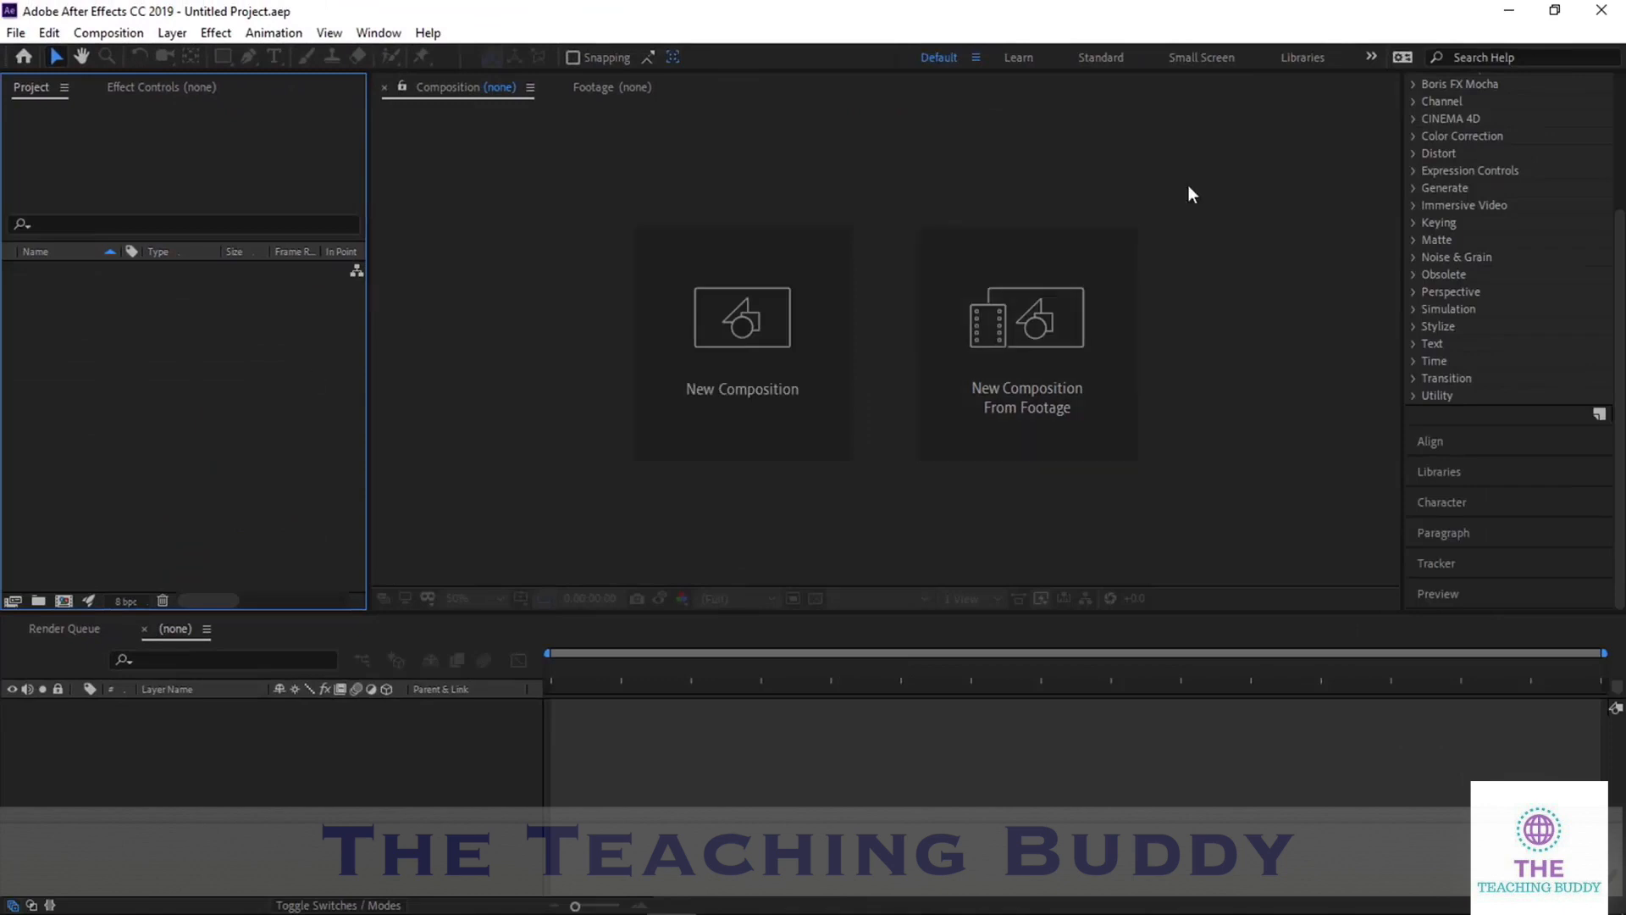
pyautogui.click(1350, 731)
pyautogui.click(288, 447)
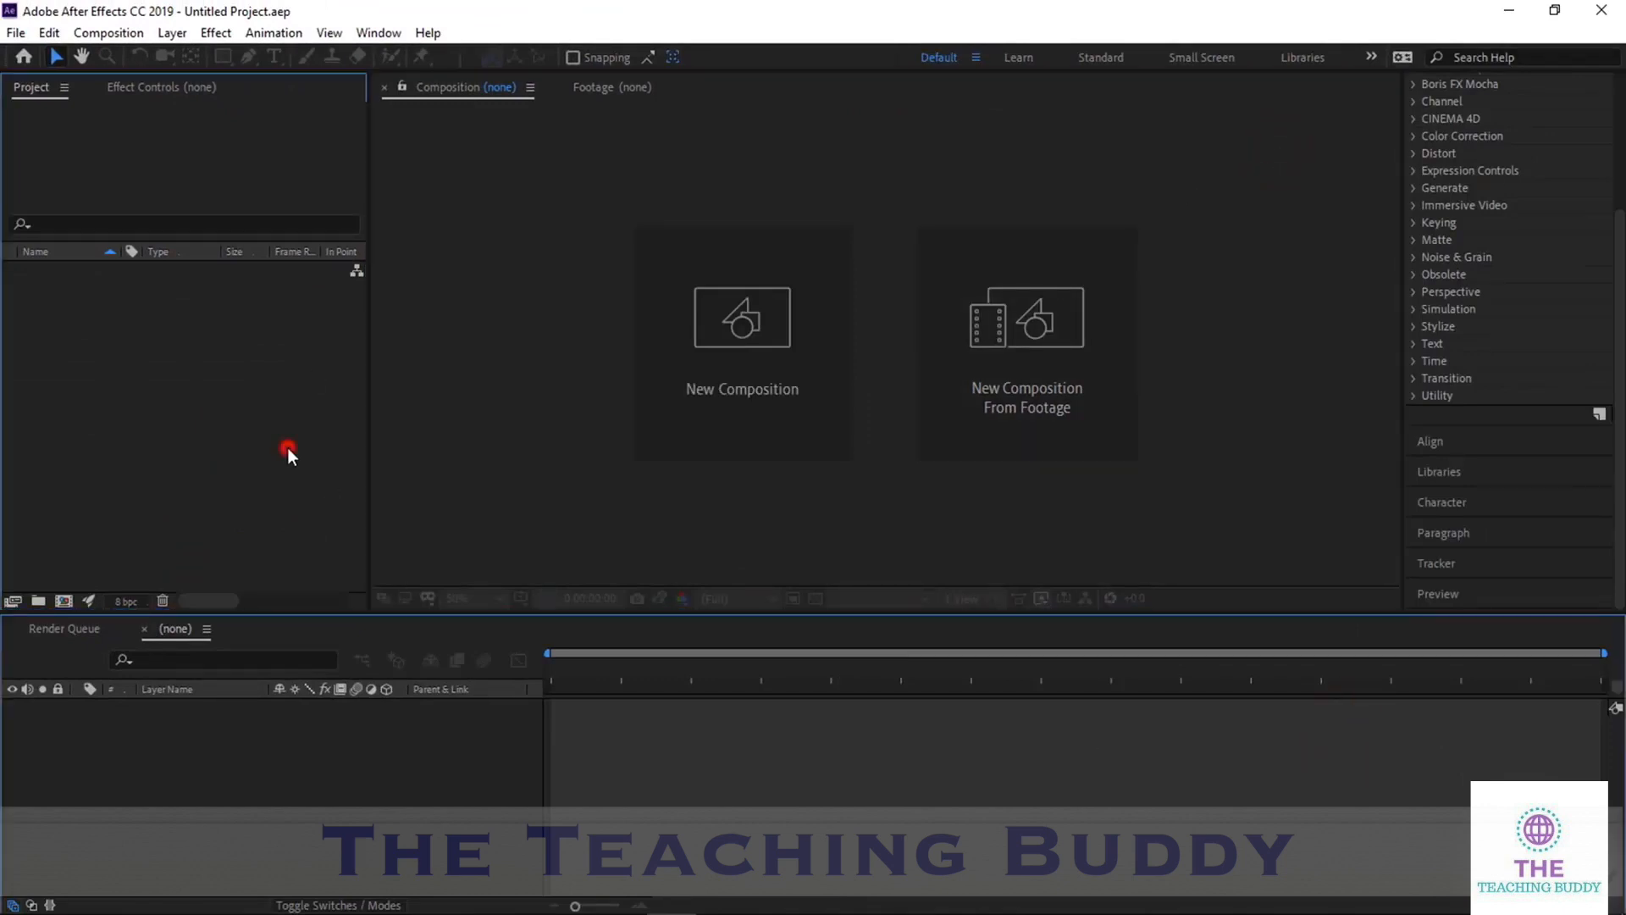
pyautogui.click(537, 236)
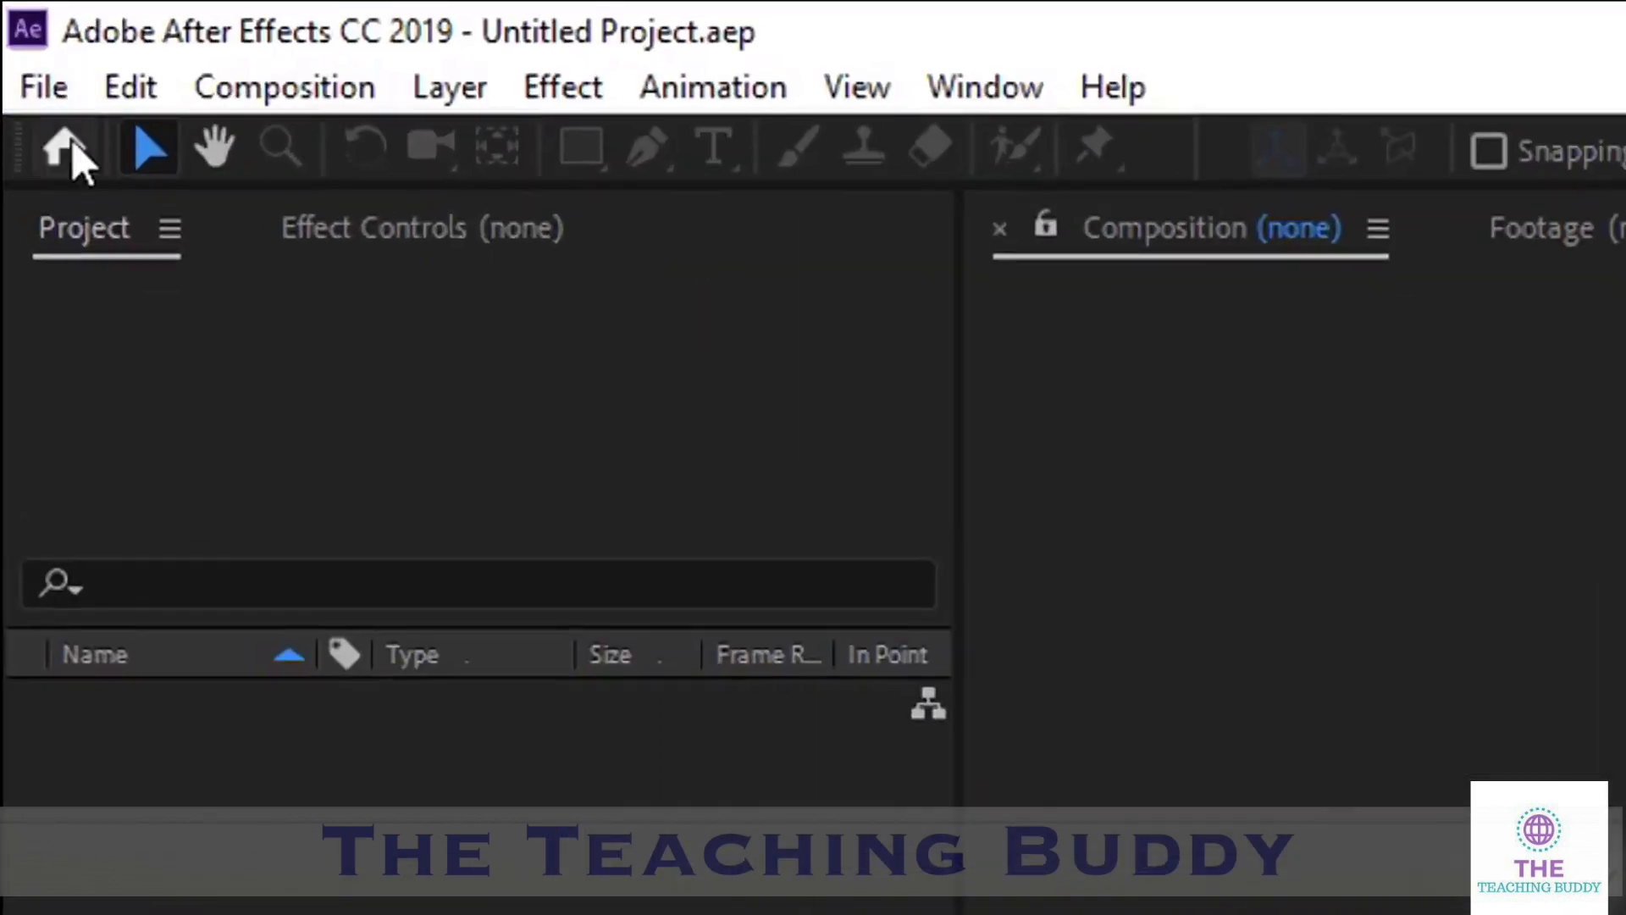
# Reopen the Home screen, and cycle through the Learn, Standard, Small Screen and Libraries workspaces before returning to Default
pyautogui.click(73, 144)
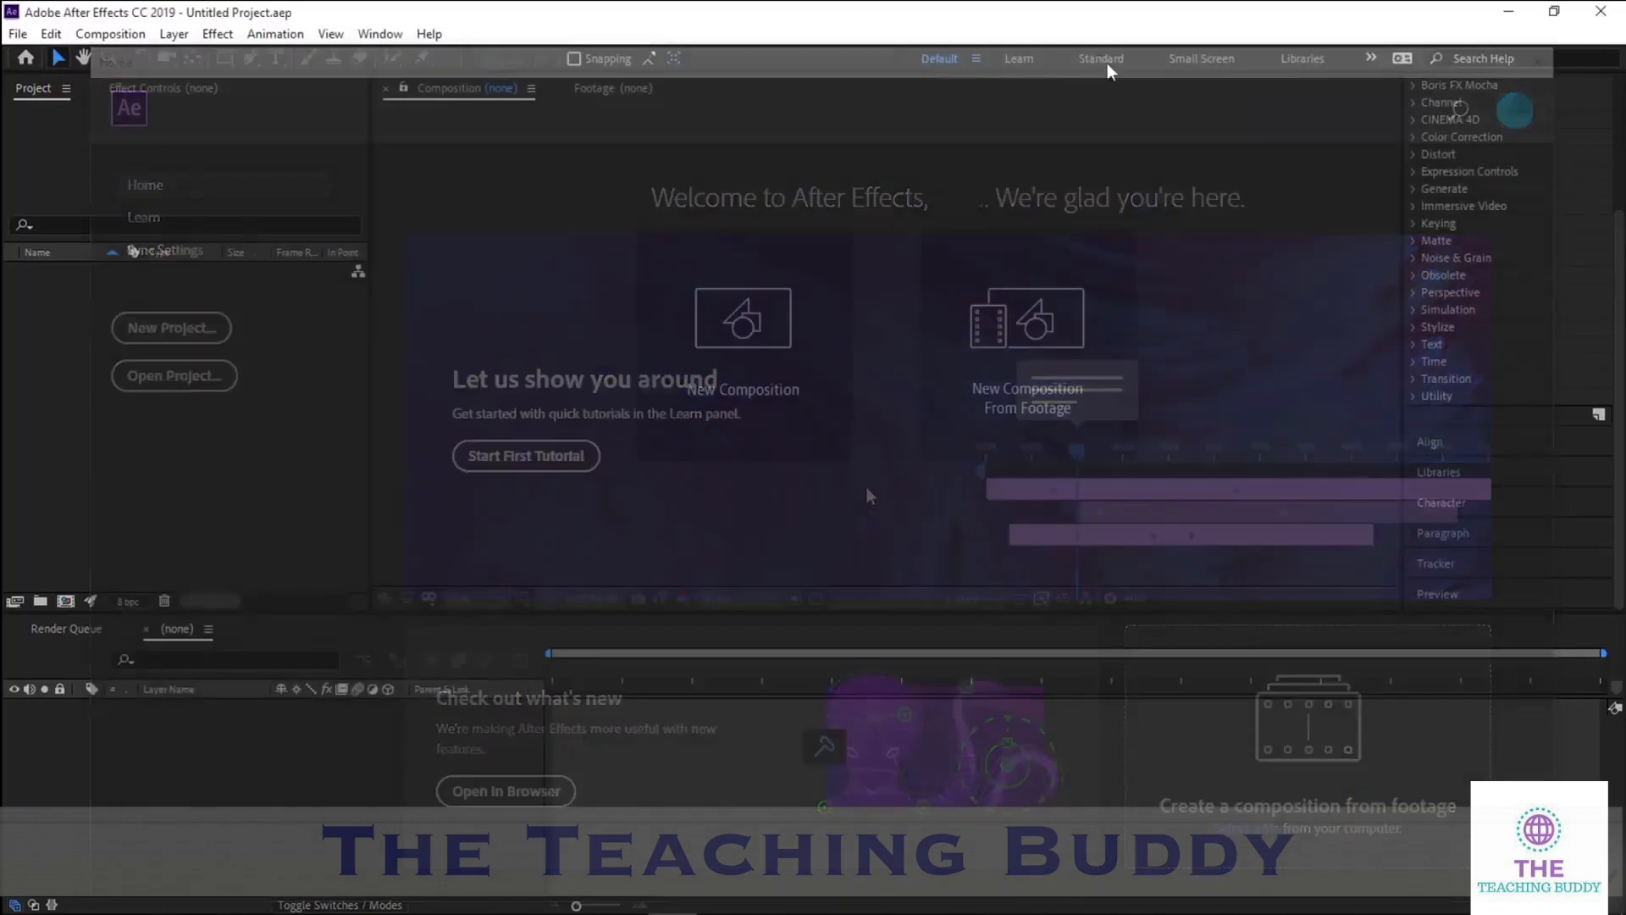
pyautogui.click(1021, 57)
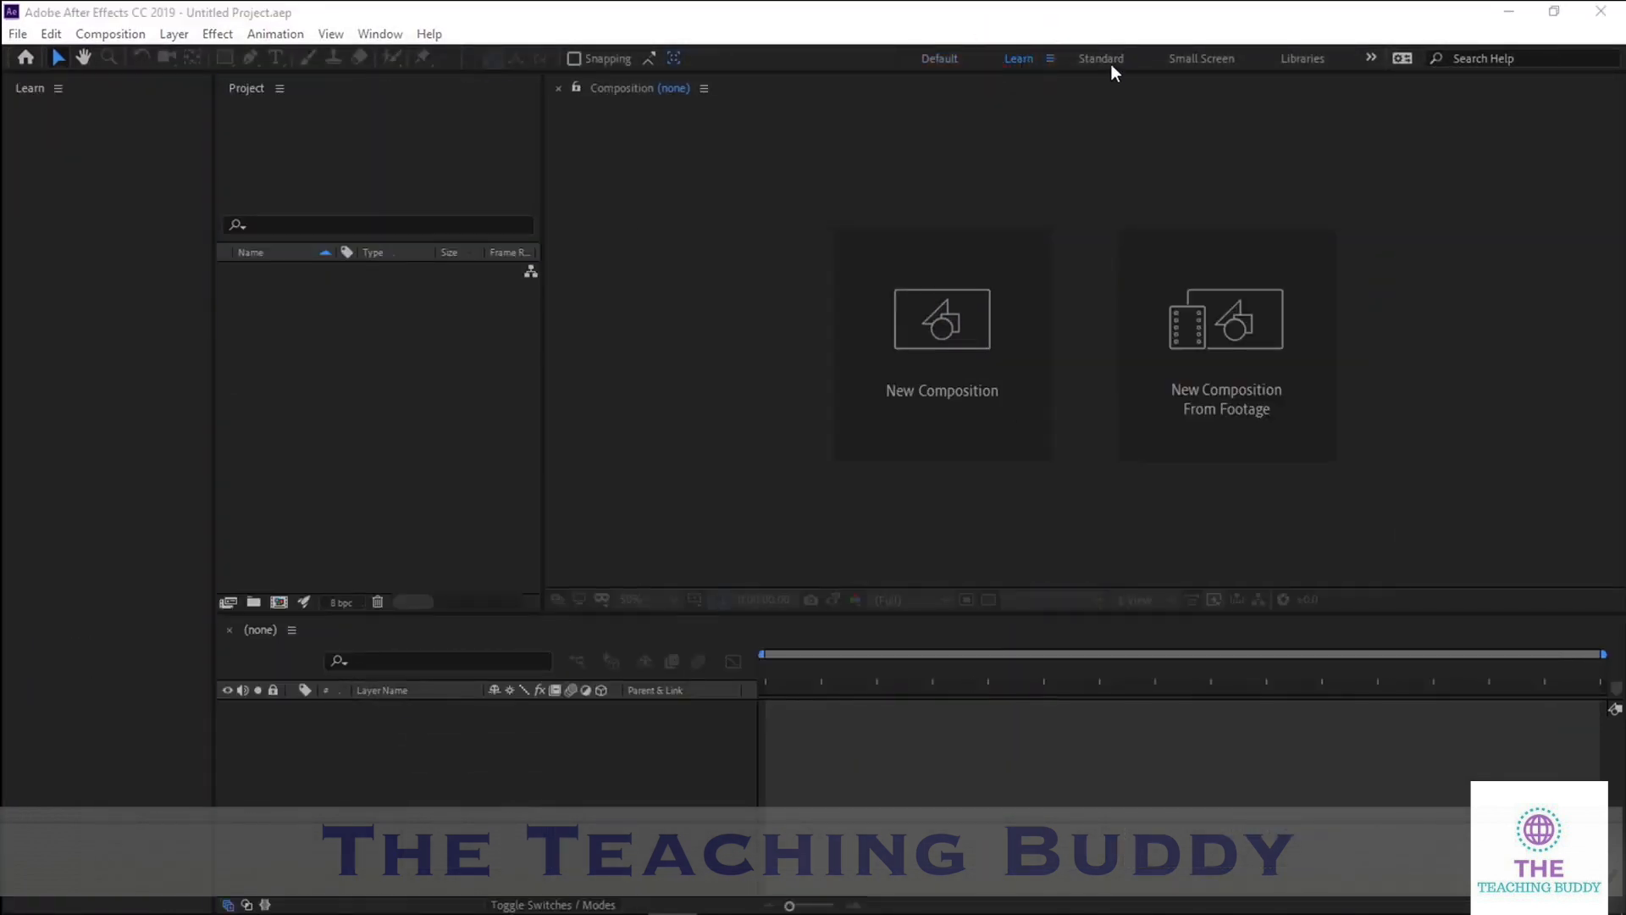
pyautogui.click(1101, 59)
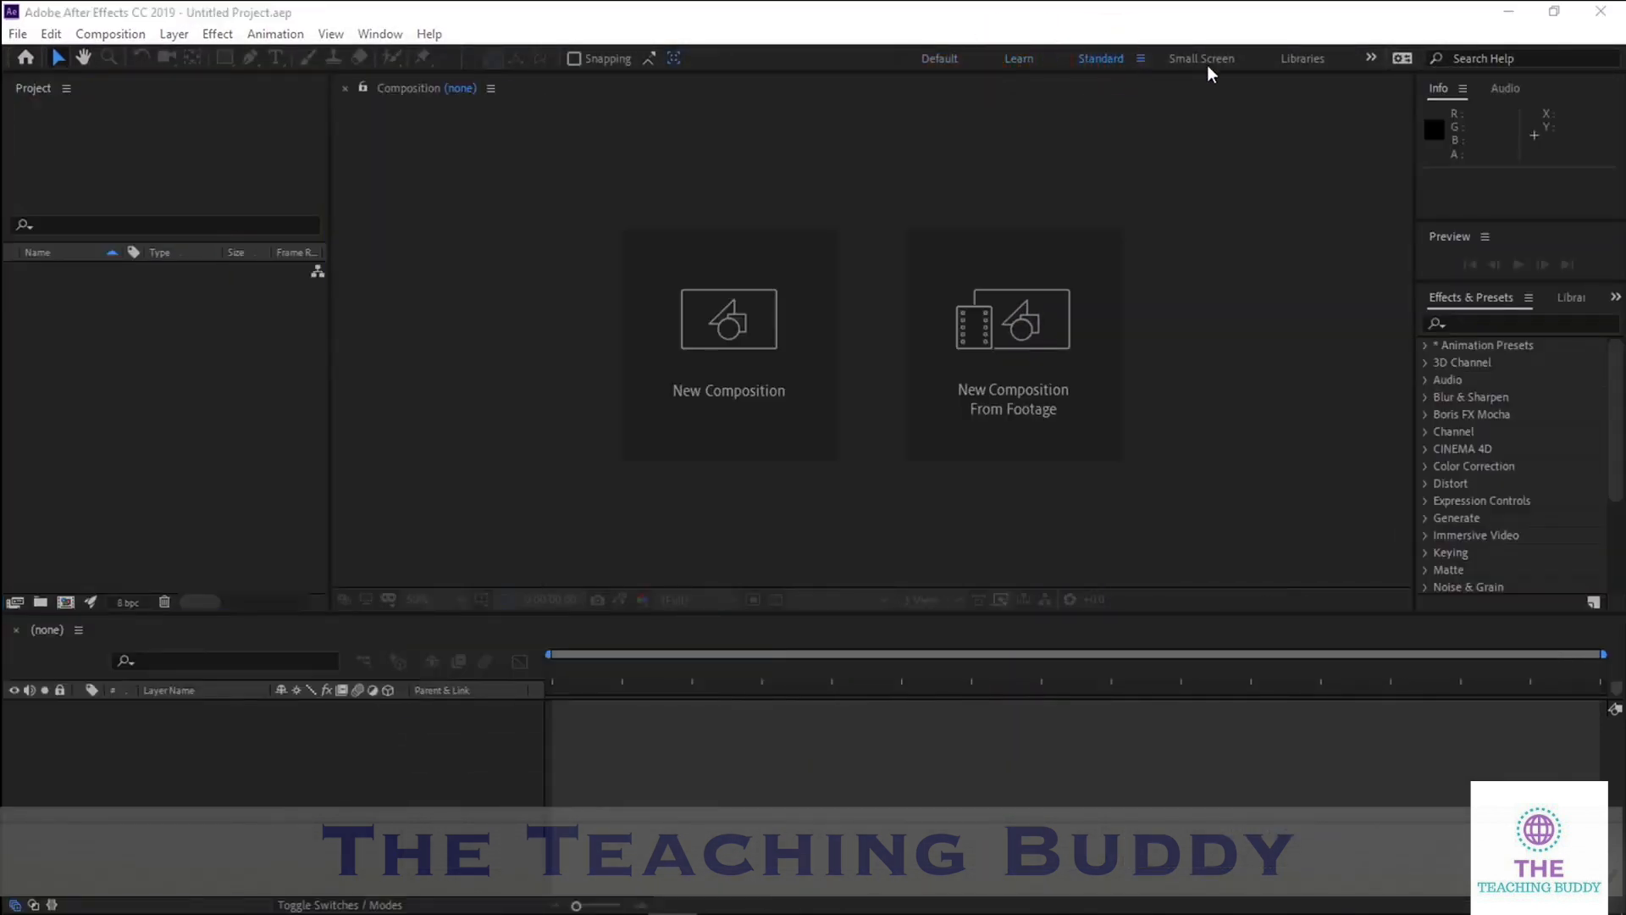
pyautogui.click(1207, 59)
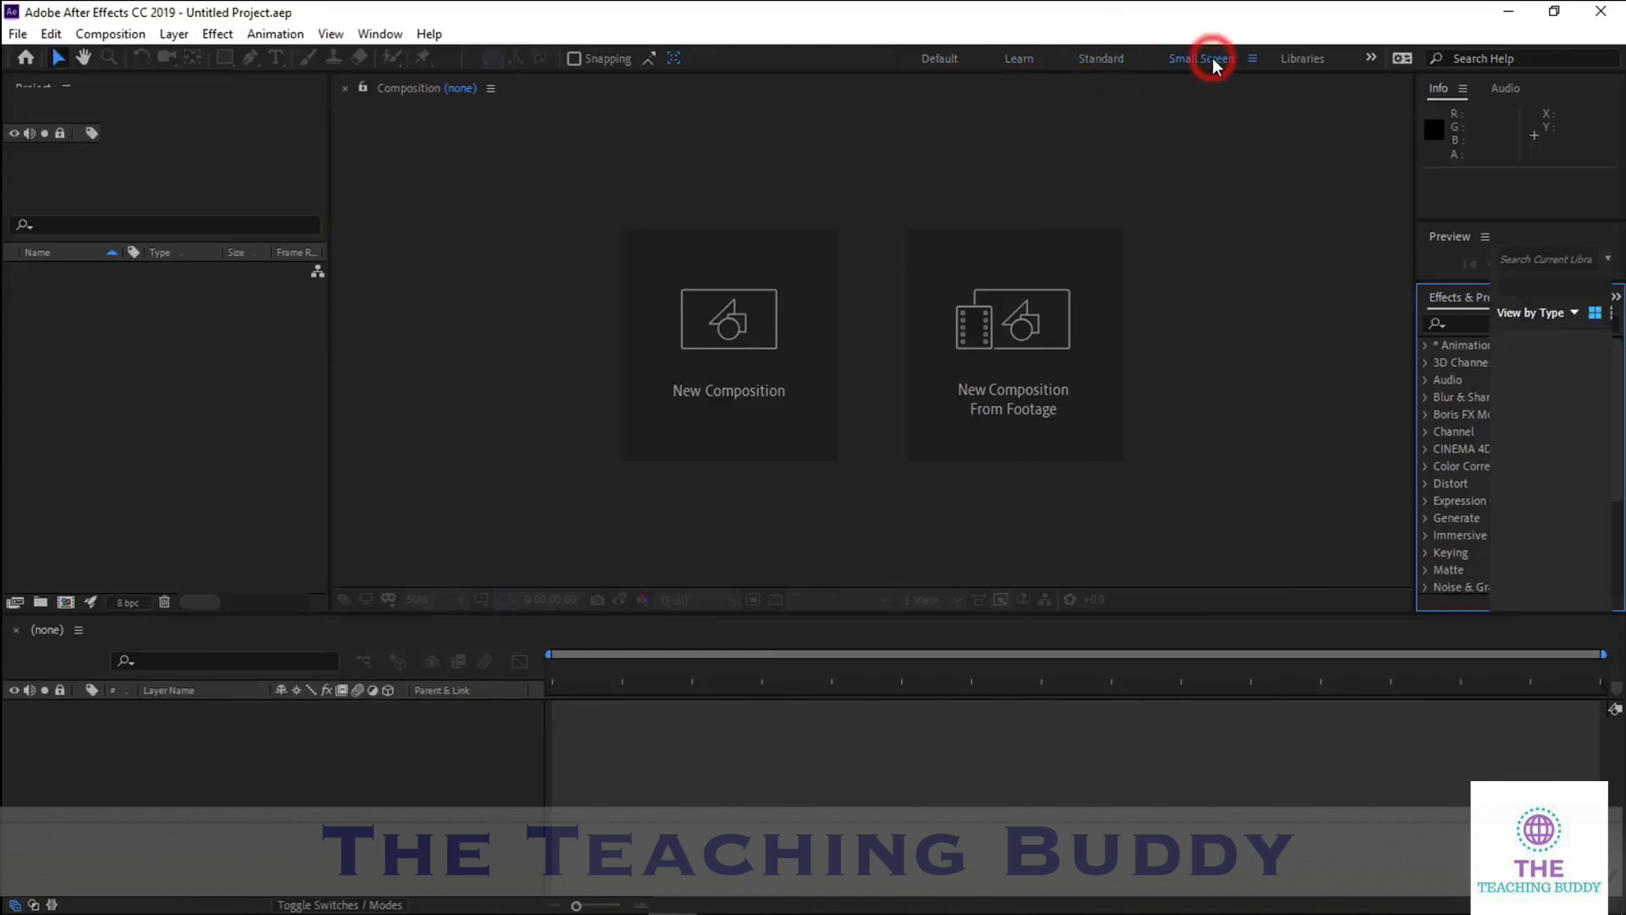
pyautogui.click(1307, 61)
pyautogui.click(949, 60)
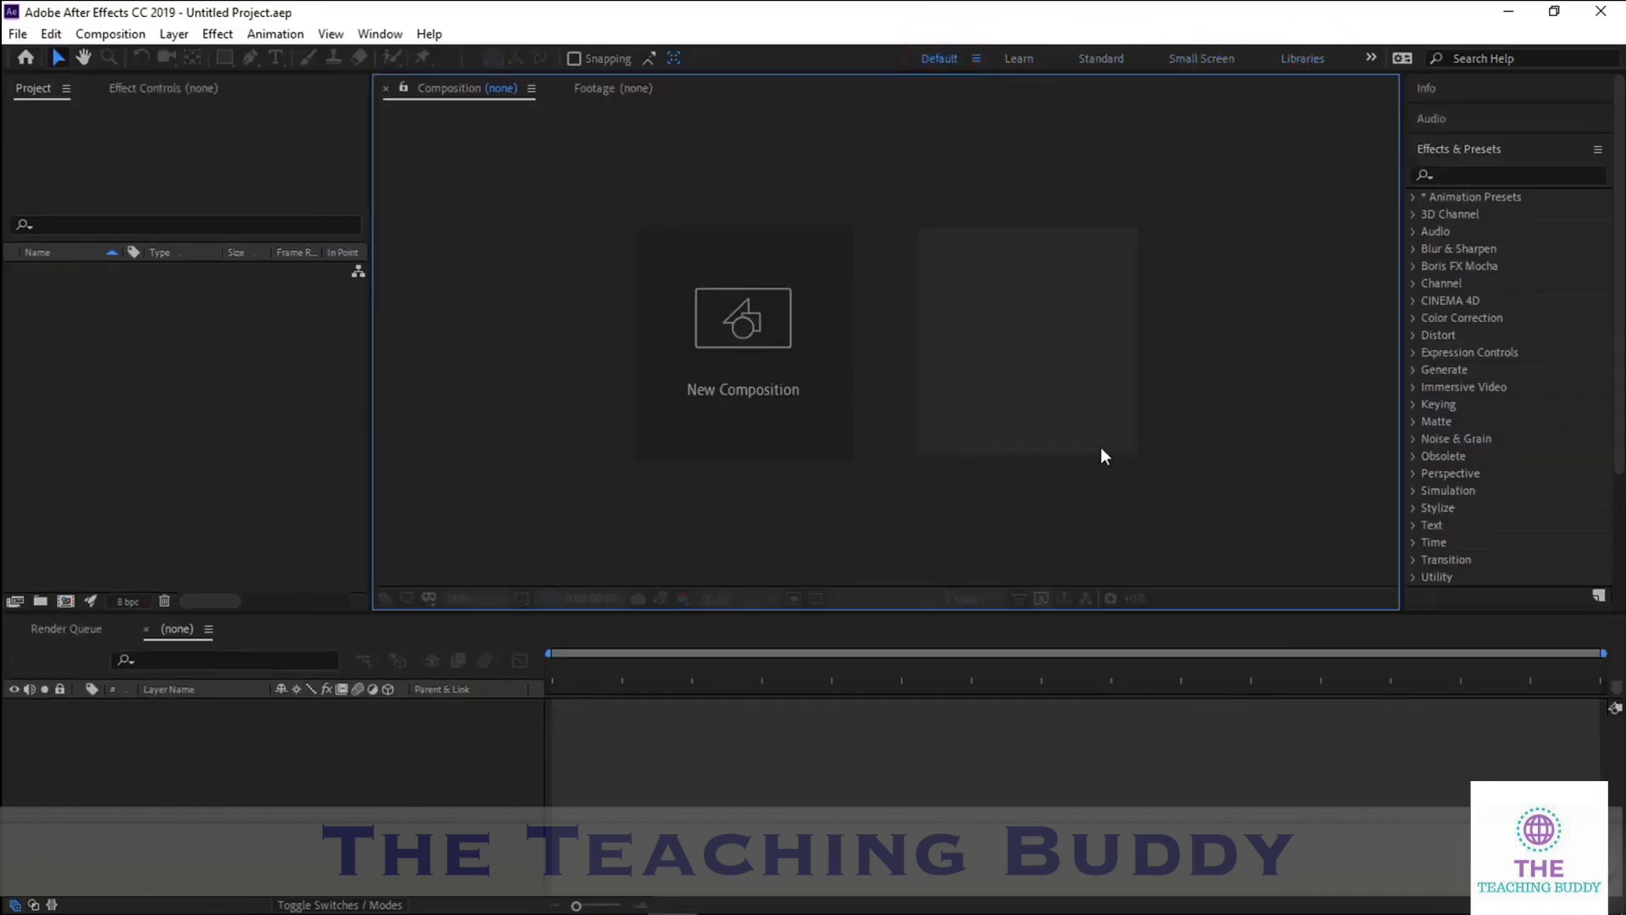
# Switch to the Learn workspace and look through the tutorials it offers
pyautogui.click(1019, 60)
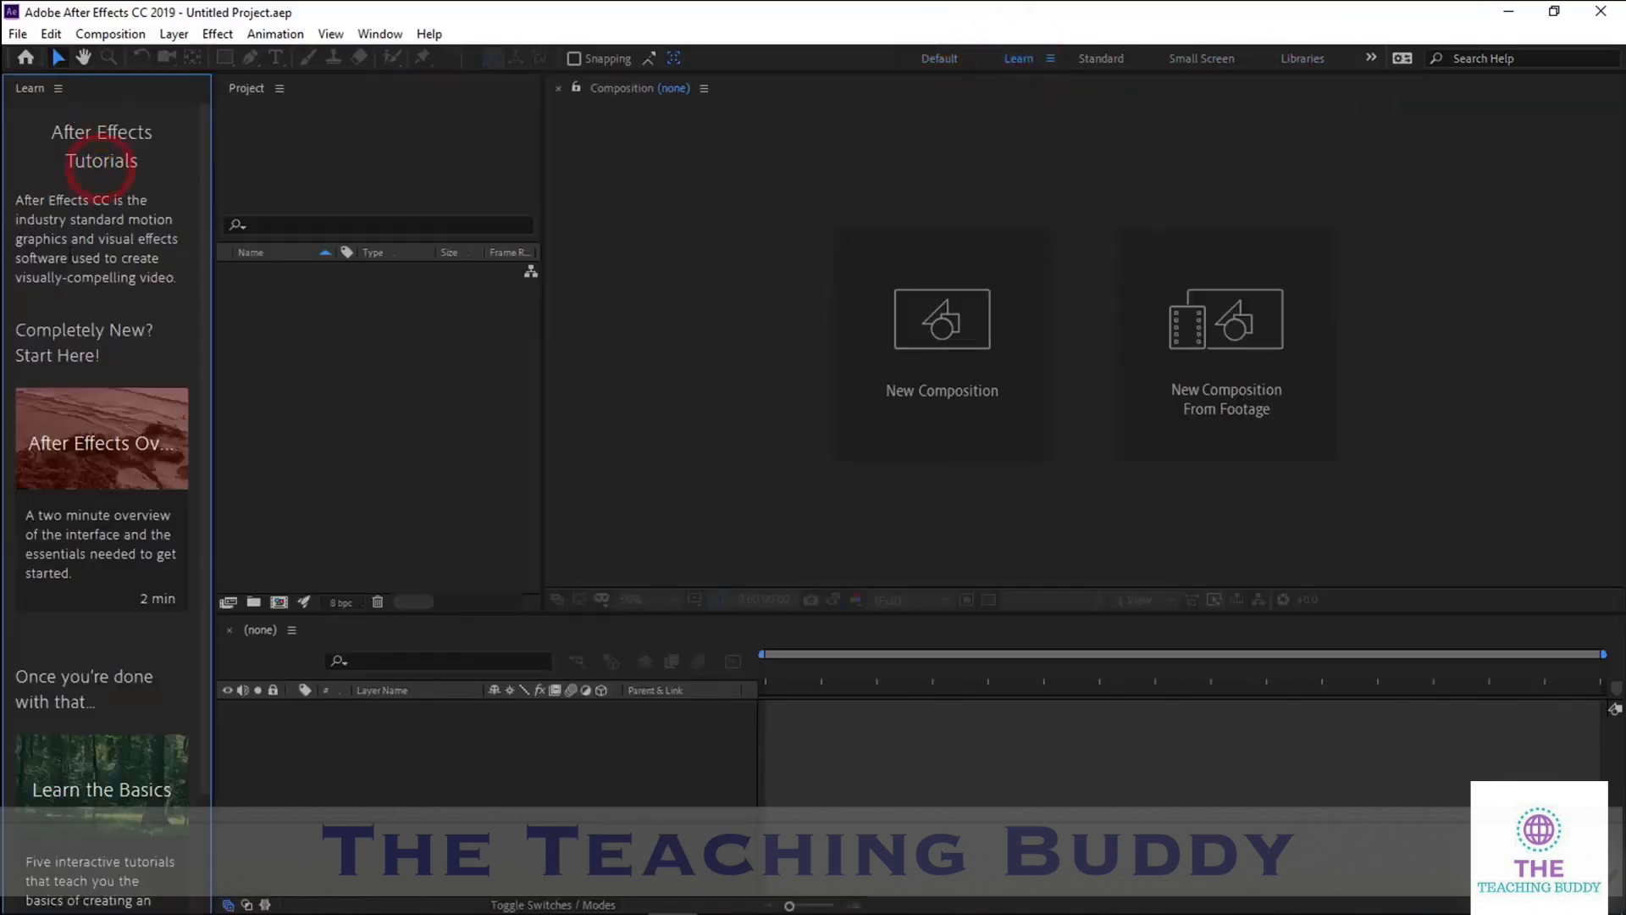
pyautogui.scroll(-2, 116, 248)
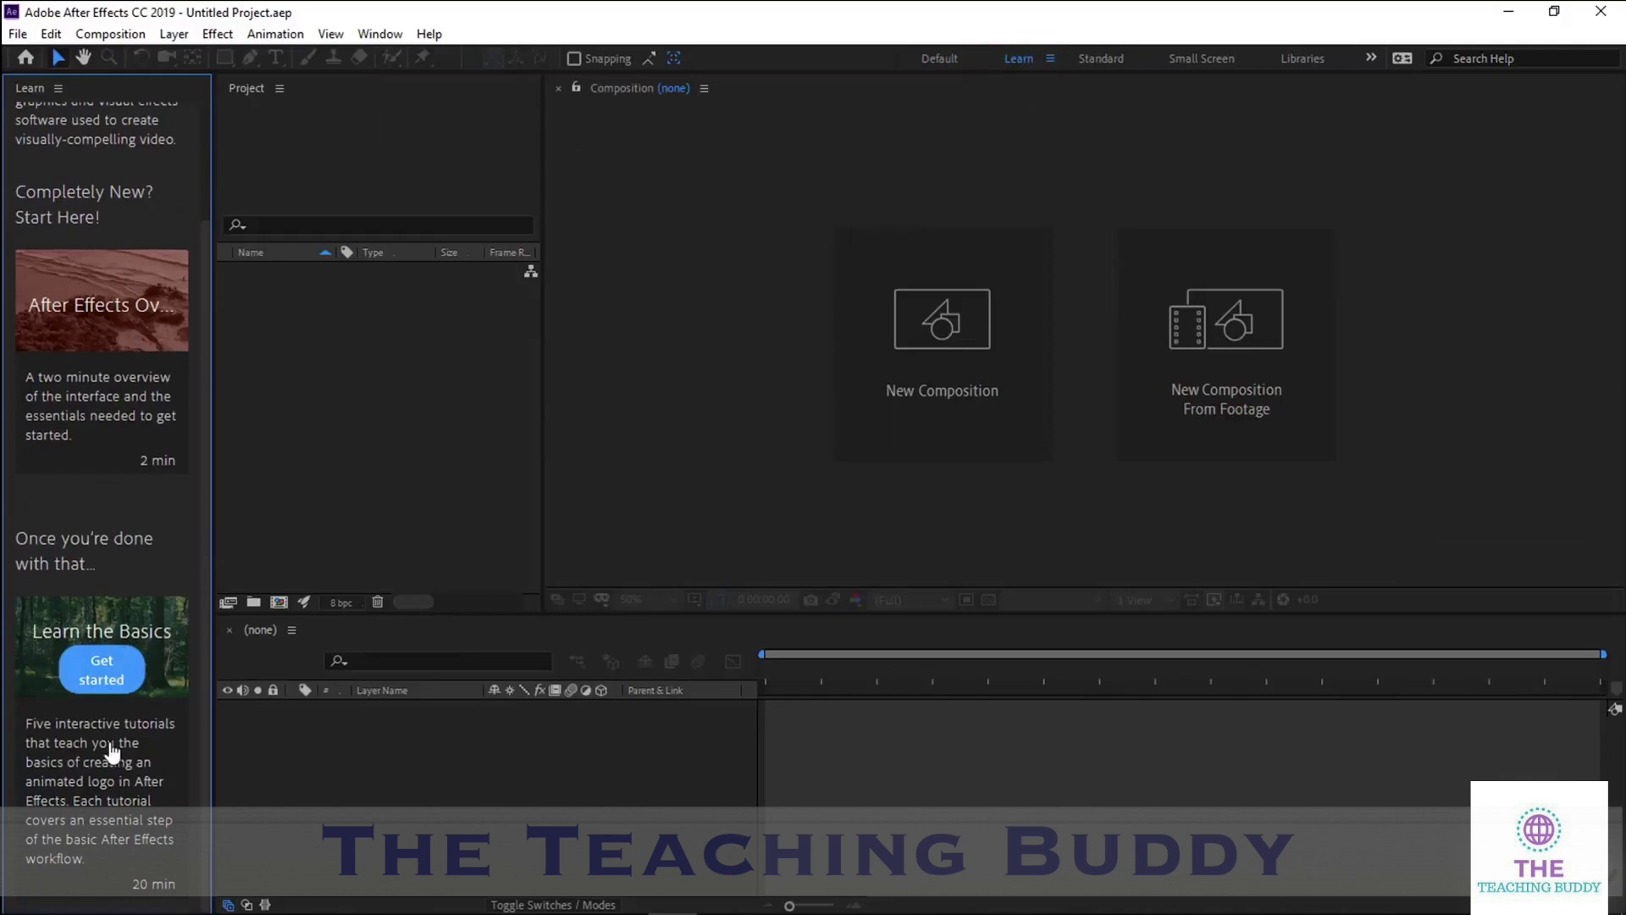
pyautogui.scroll(2, 95, 212)
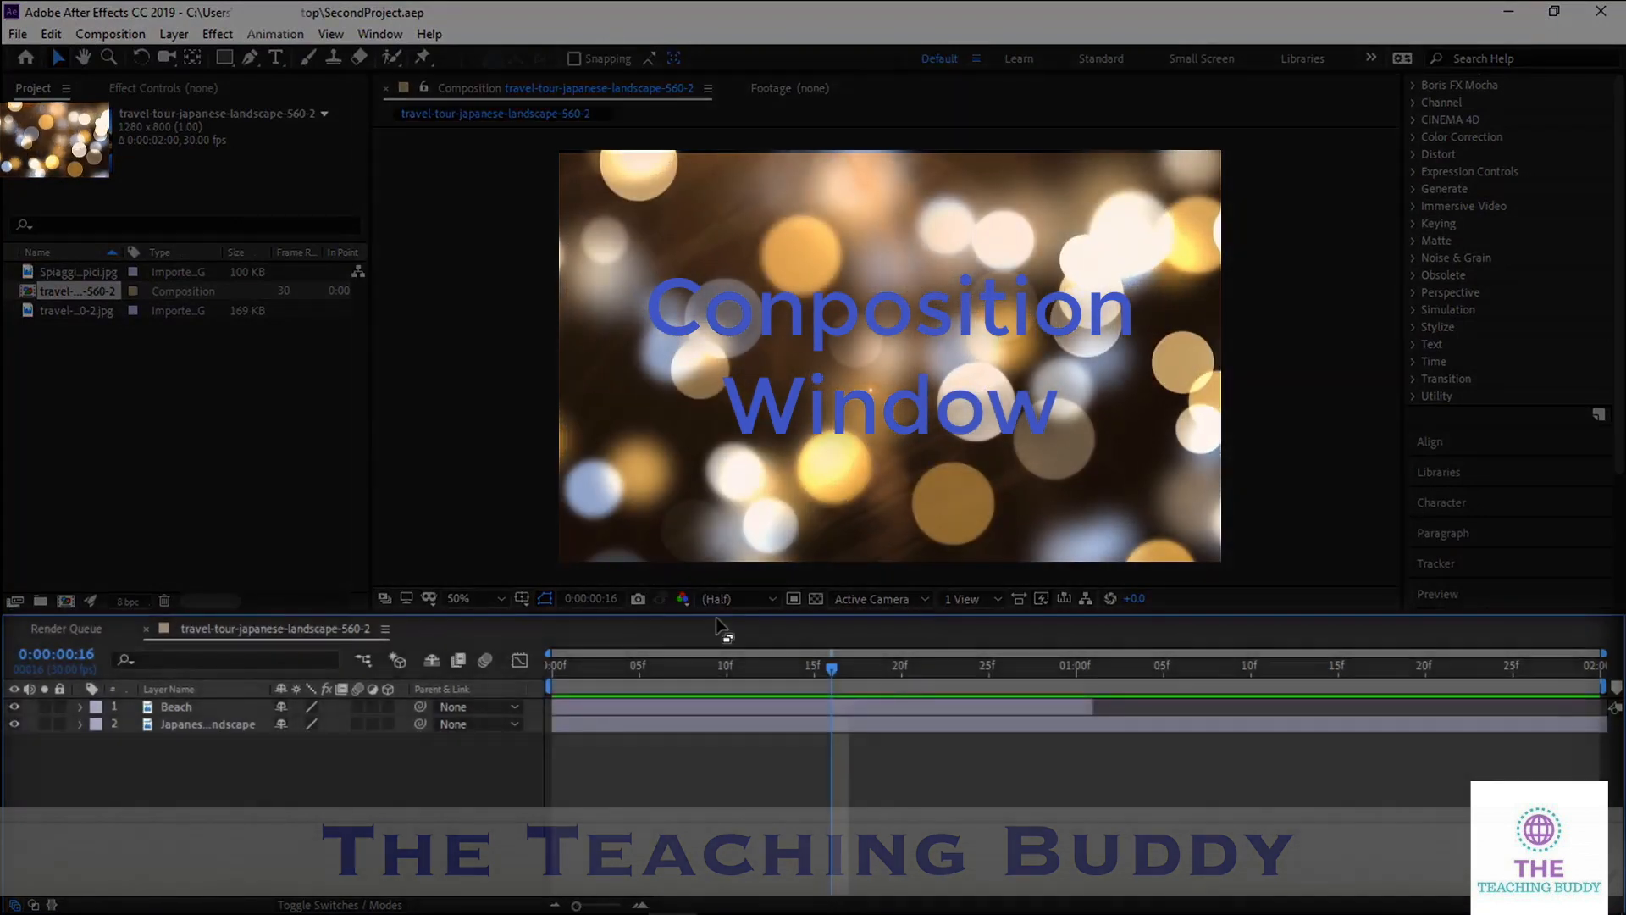
# Select the Beach and Japanese Landscape layers, and view the Effect Controls of Japanese Landscape before returning to the Project panel
pyautogui.click(224, 720)
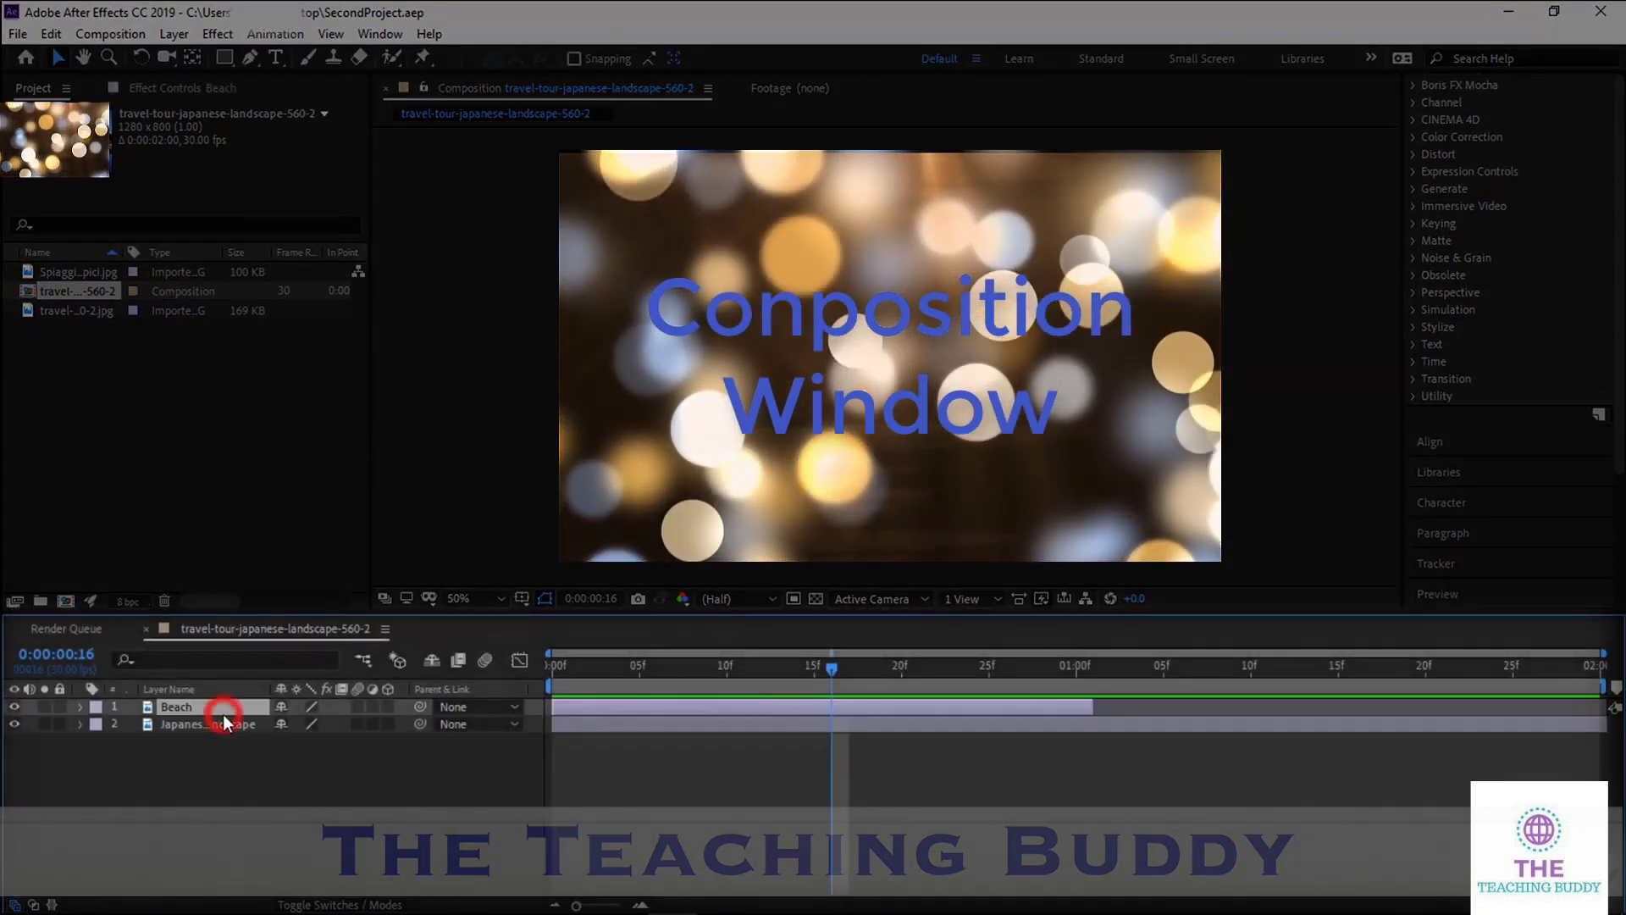
pyautogui.click(222, 704)
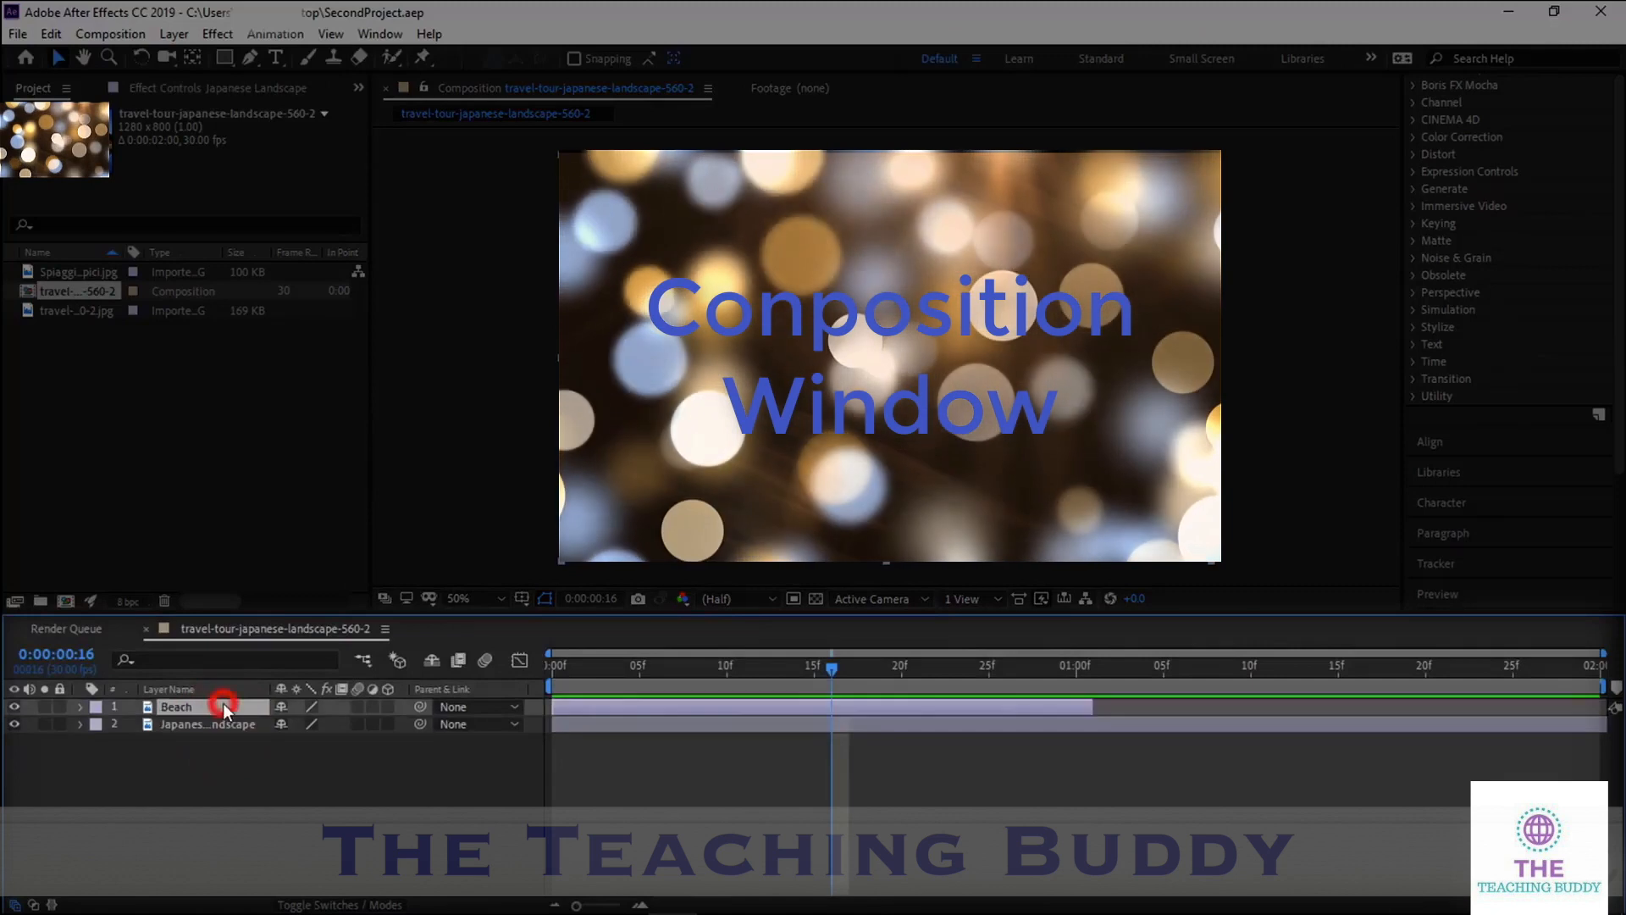
pyautogui.click(225, 724)
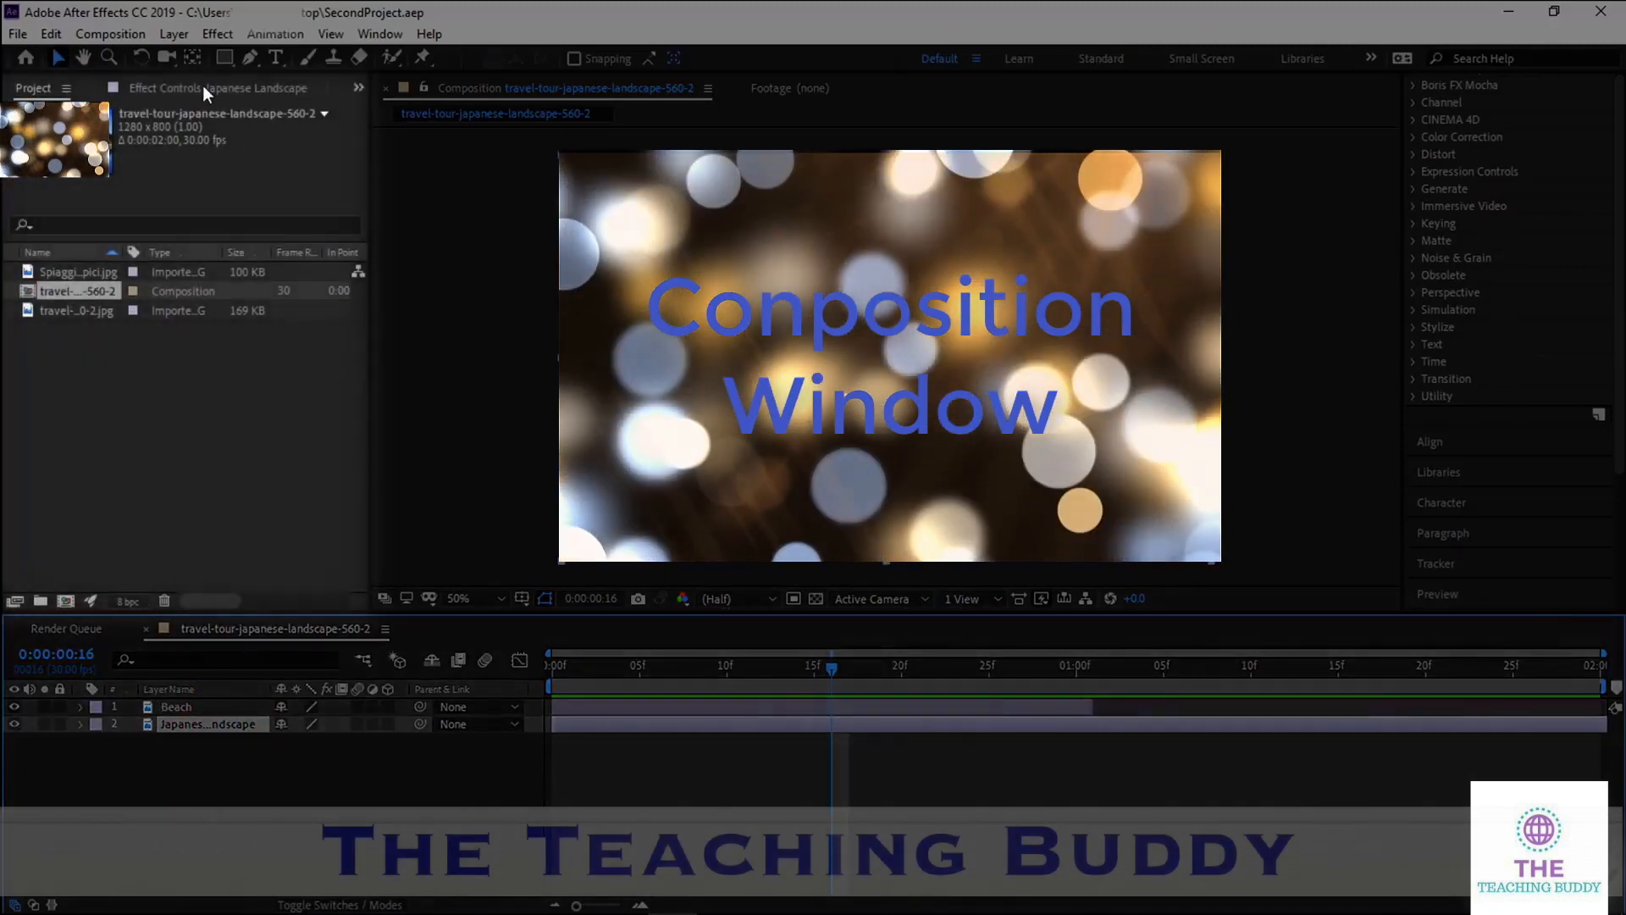
pyautogui.click(203, 88)
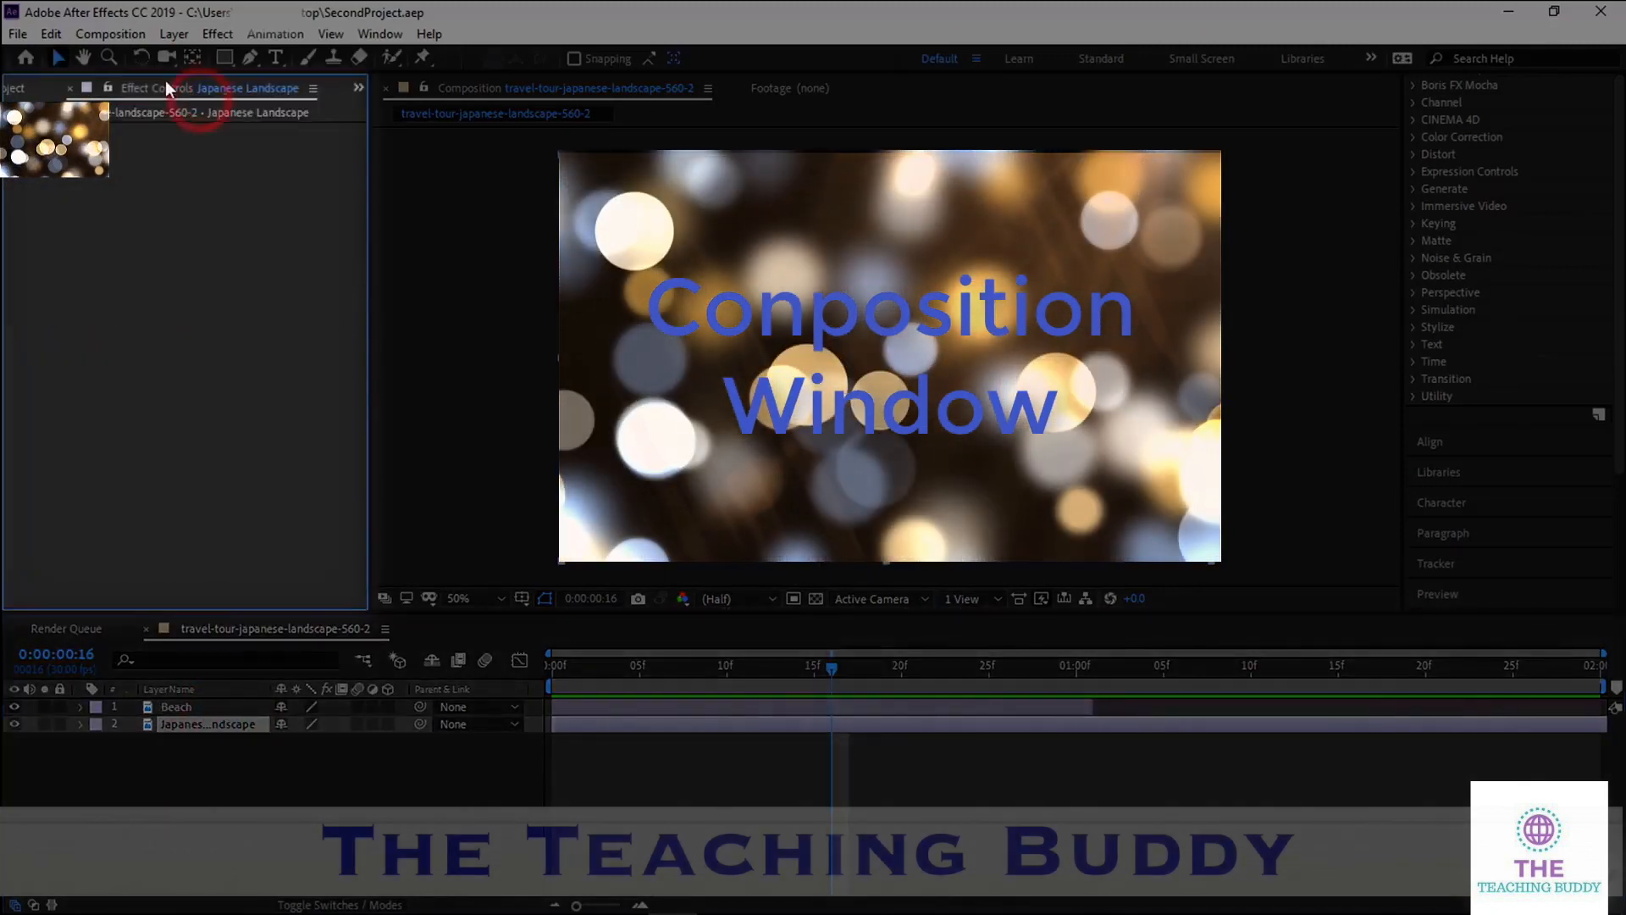
pyautogui.click(32, 87)
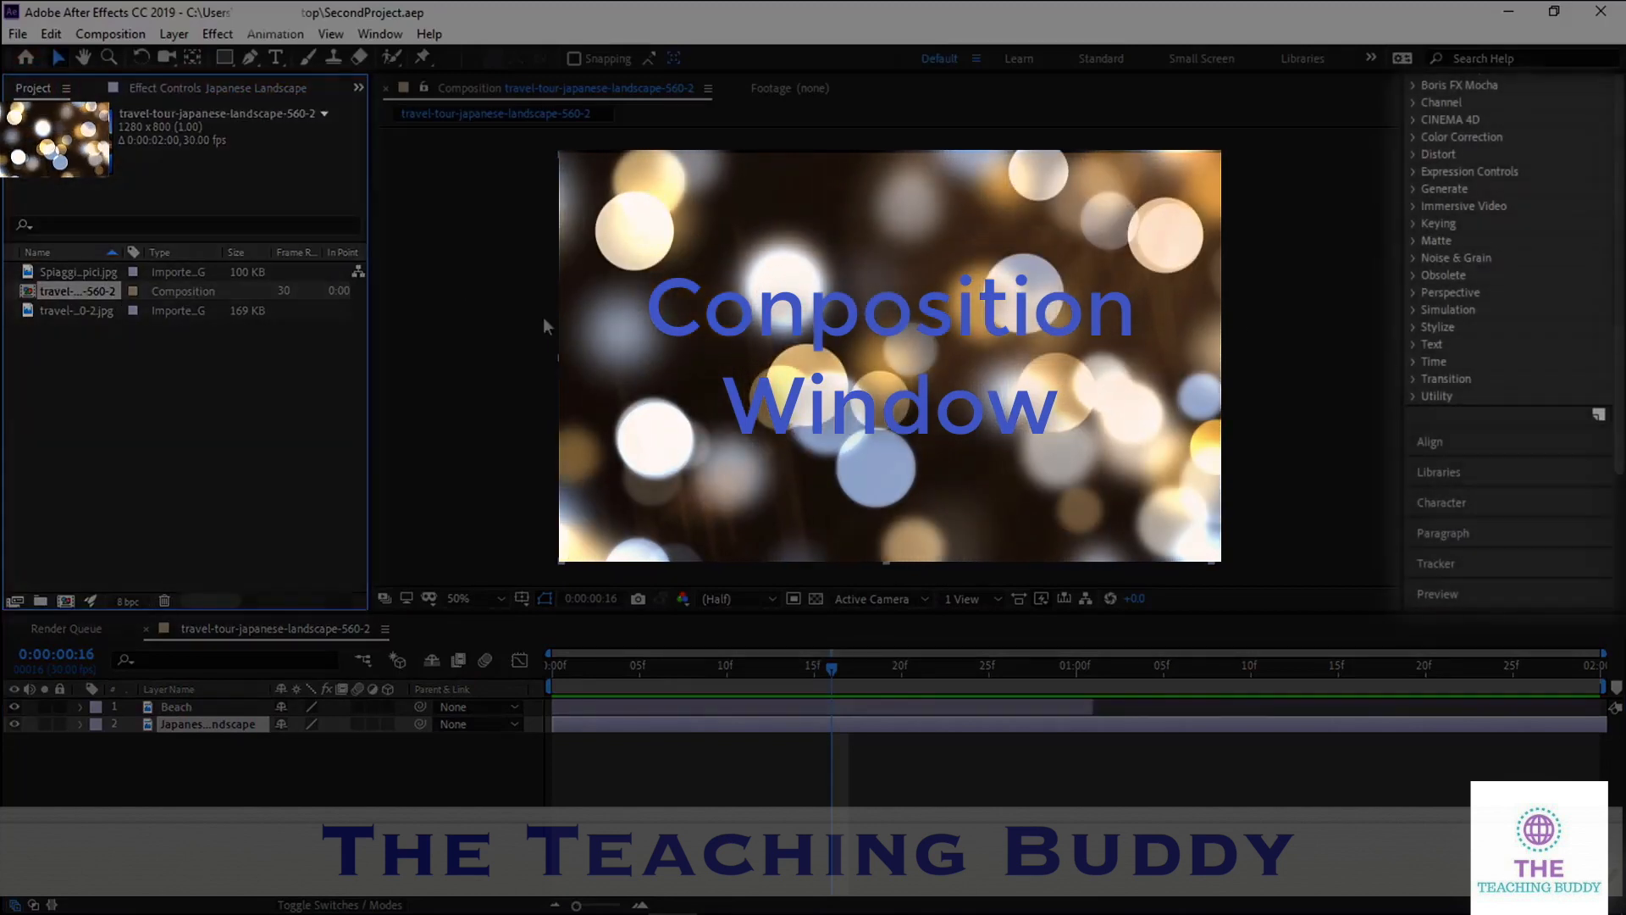
# Toggle the Info and Audio panels, and collapse the Effects & Presets panel so that only the panel headers show
pyautogui.click(1496, 88)
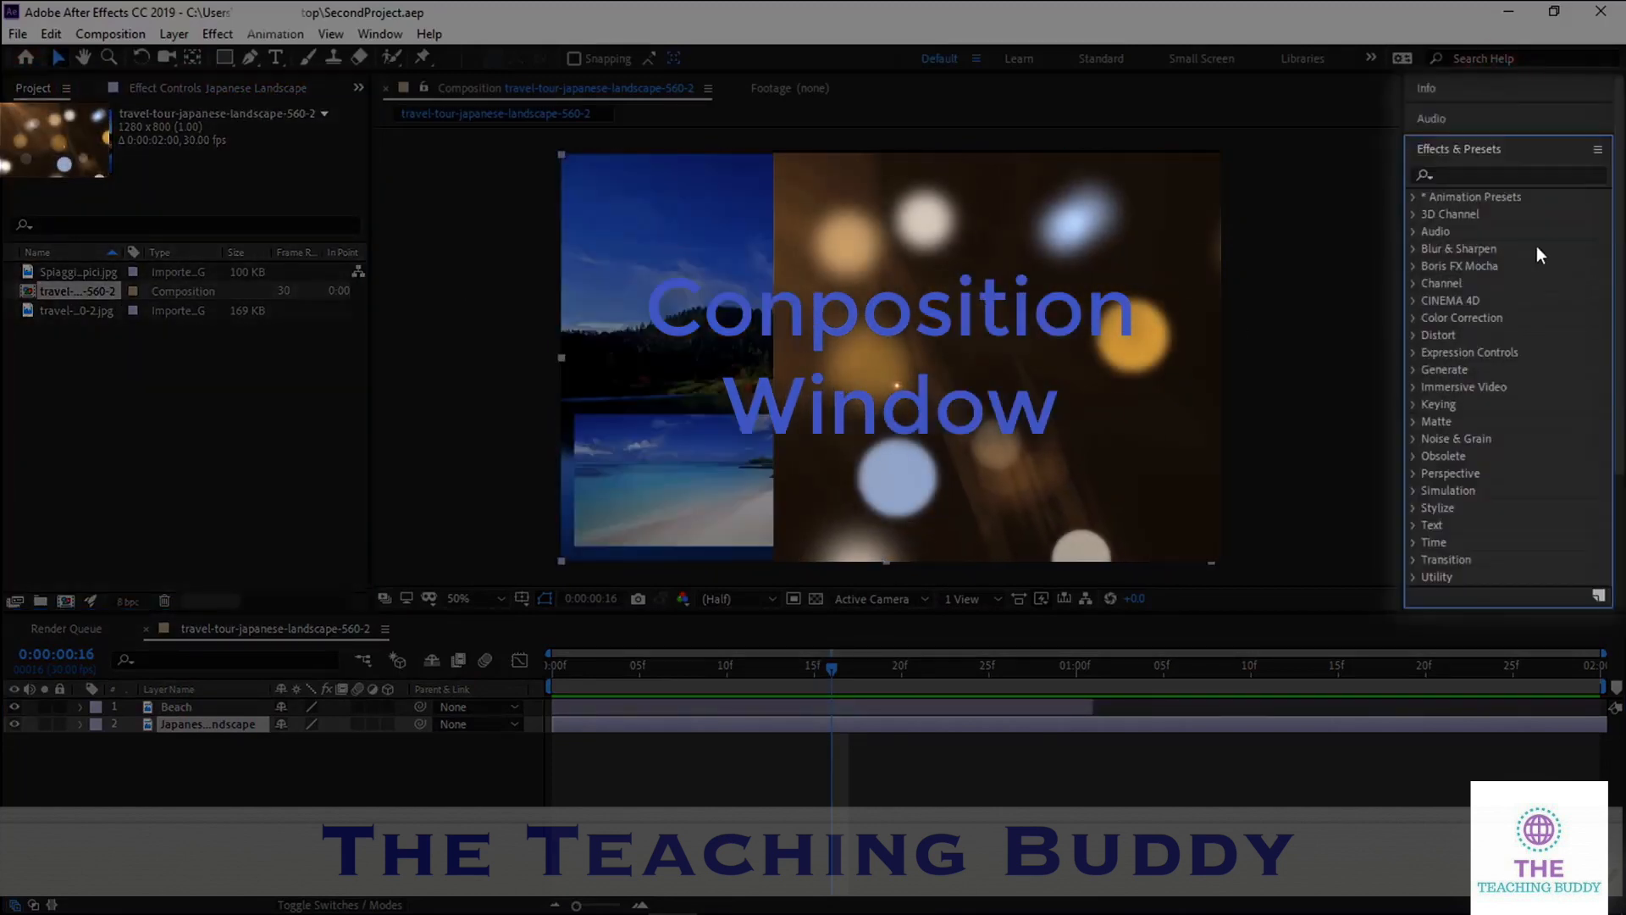
pyautogui.click(1461, 118)
pyautogui.click(1477, 87)
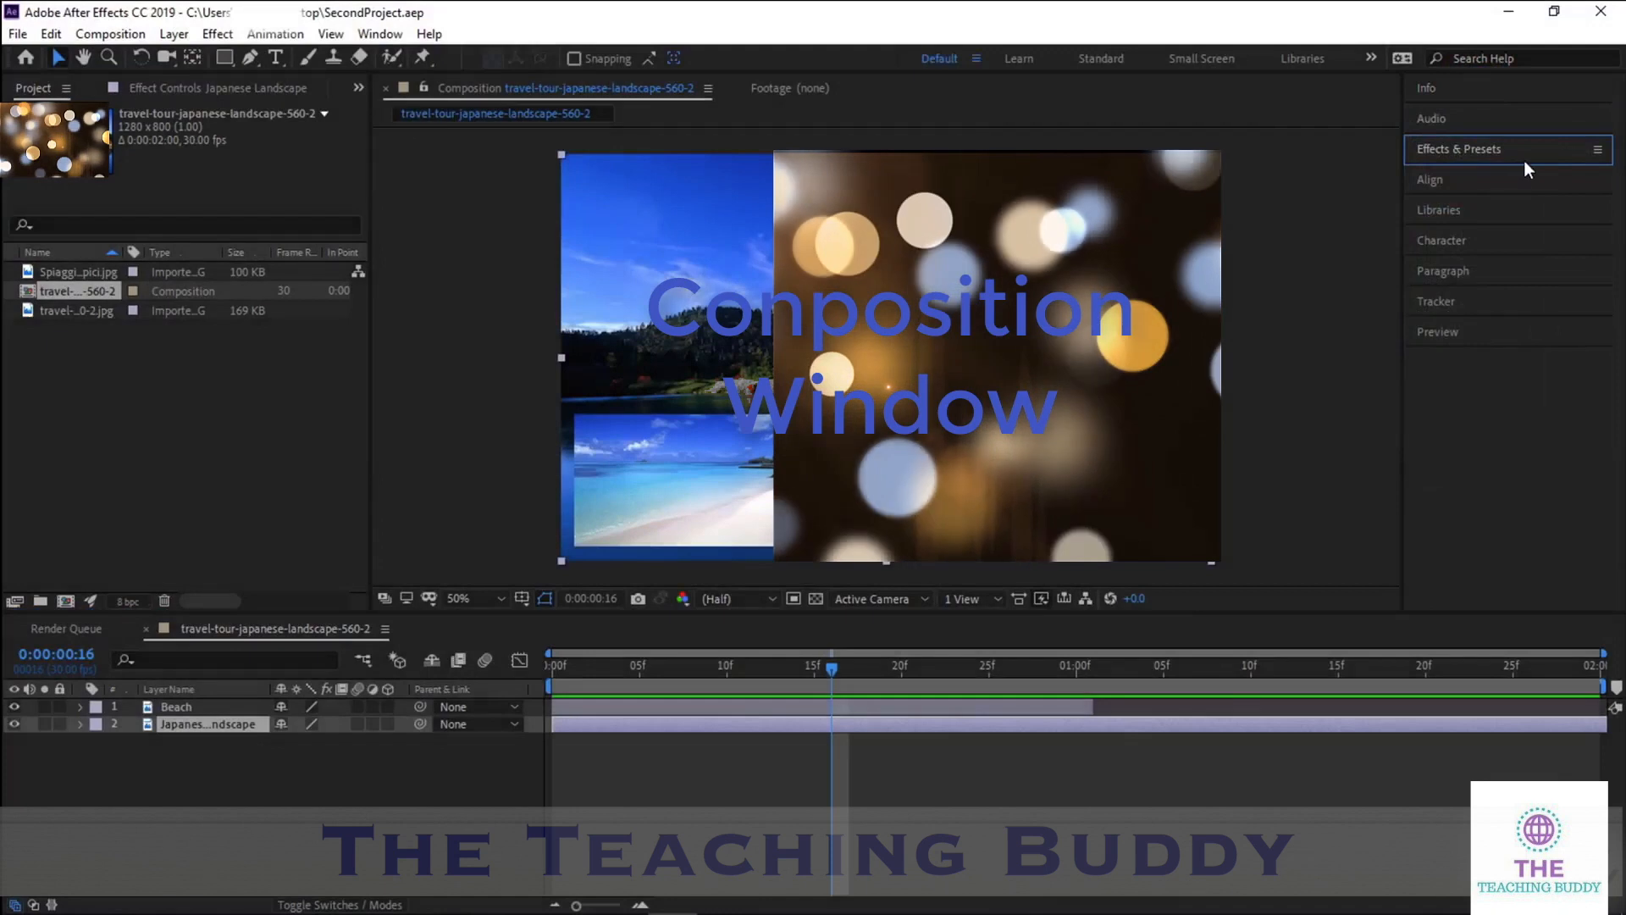
# Close the Effects & Presets panel and restore it to the workspace
pyautogui.click(1597, 149)
pyautogui.click(1466, 160)
pyautogui.click(379, 34)
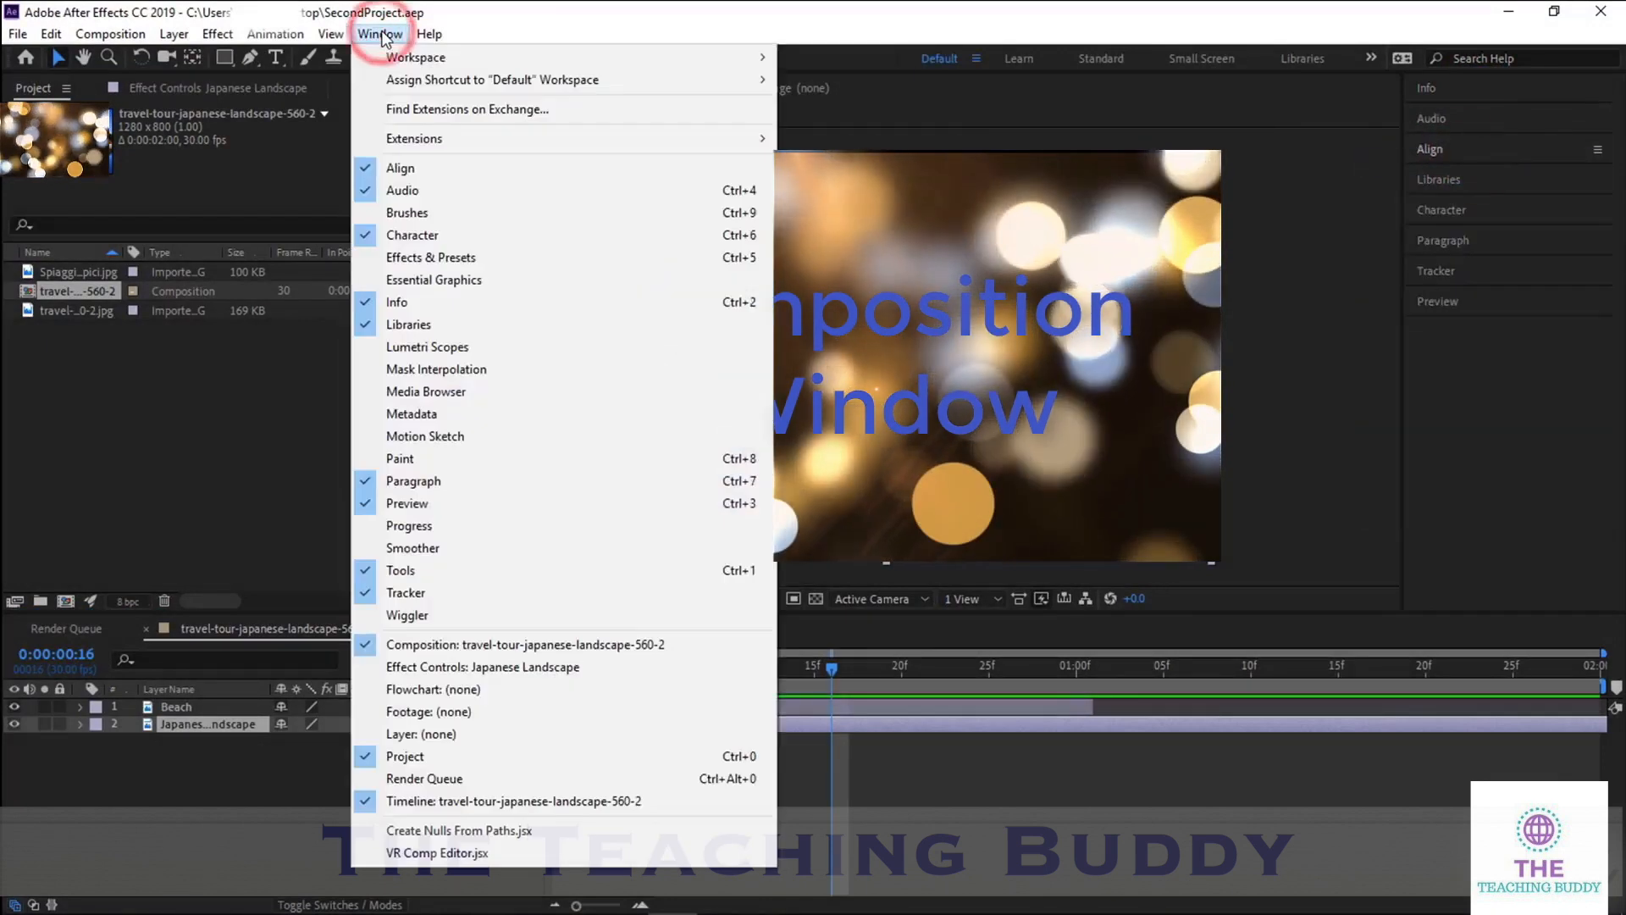
pyautogui.click(459, 258)
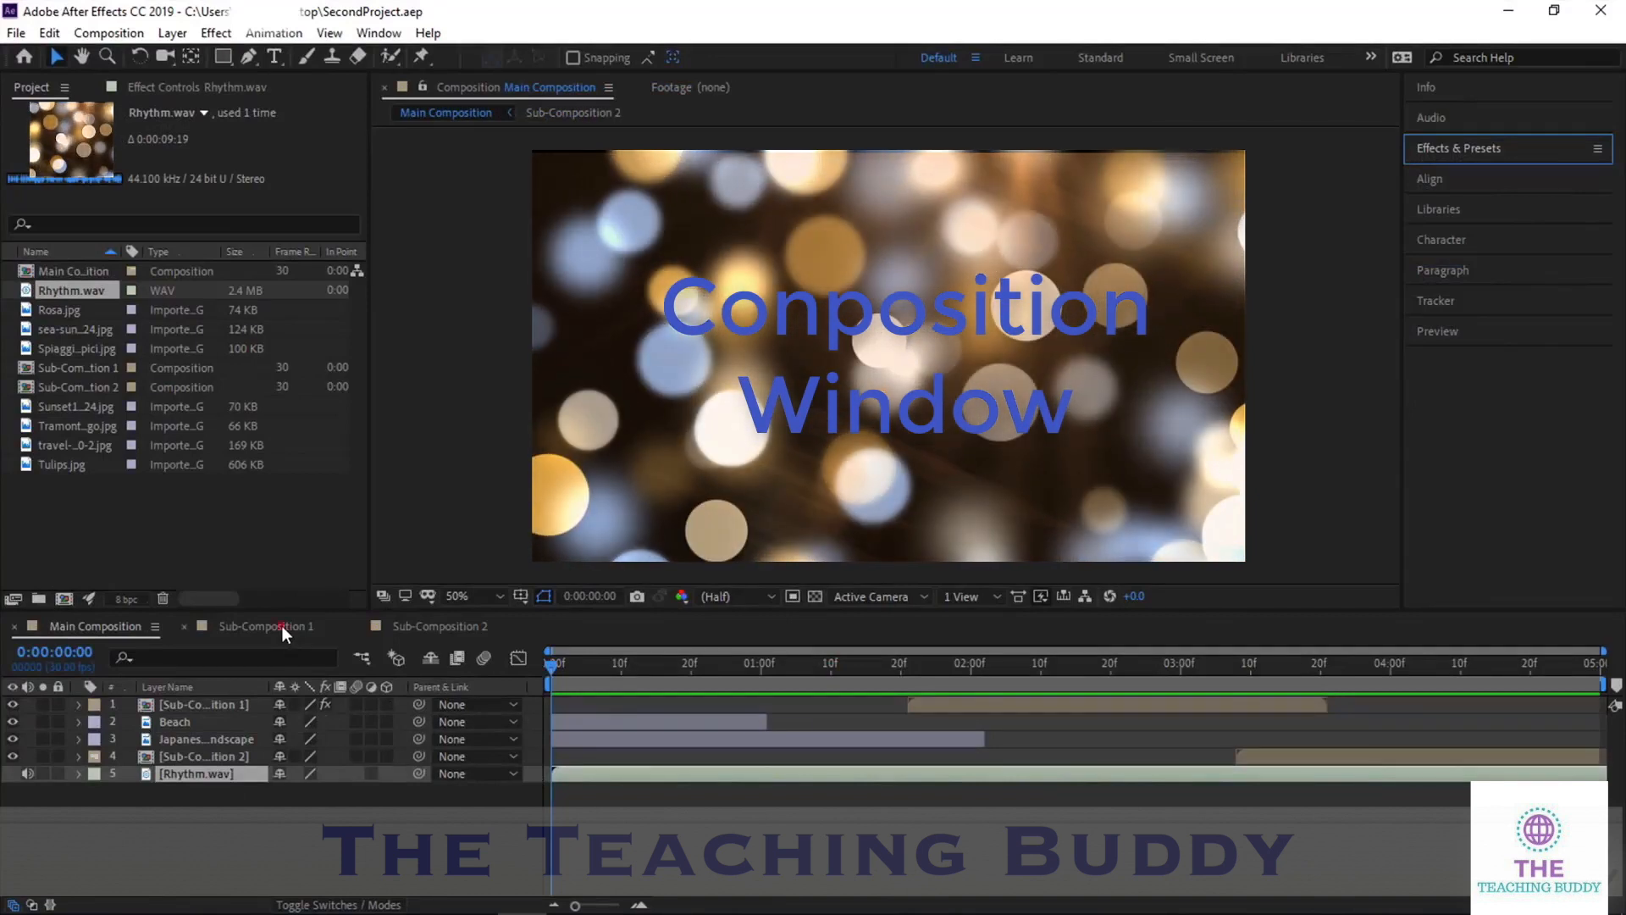
# Scrub through the timelines of Sub-Composition 1 and Sub-Composition 2, and play a preview of Main Composition
pyautogui.click(281, 625)
pyautogui.moveTo(718, 661); pyautogui.dragTo(746, 667)
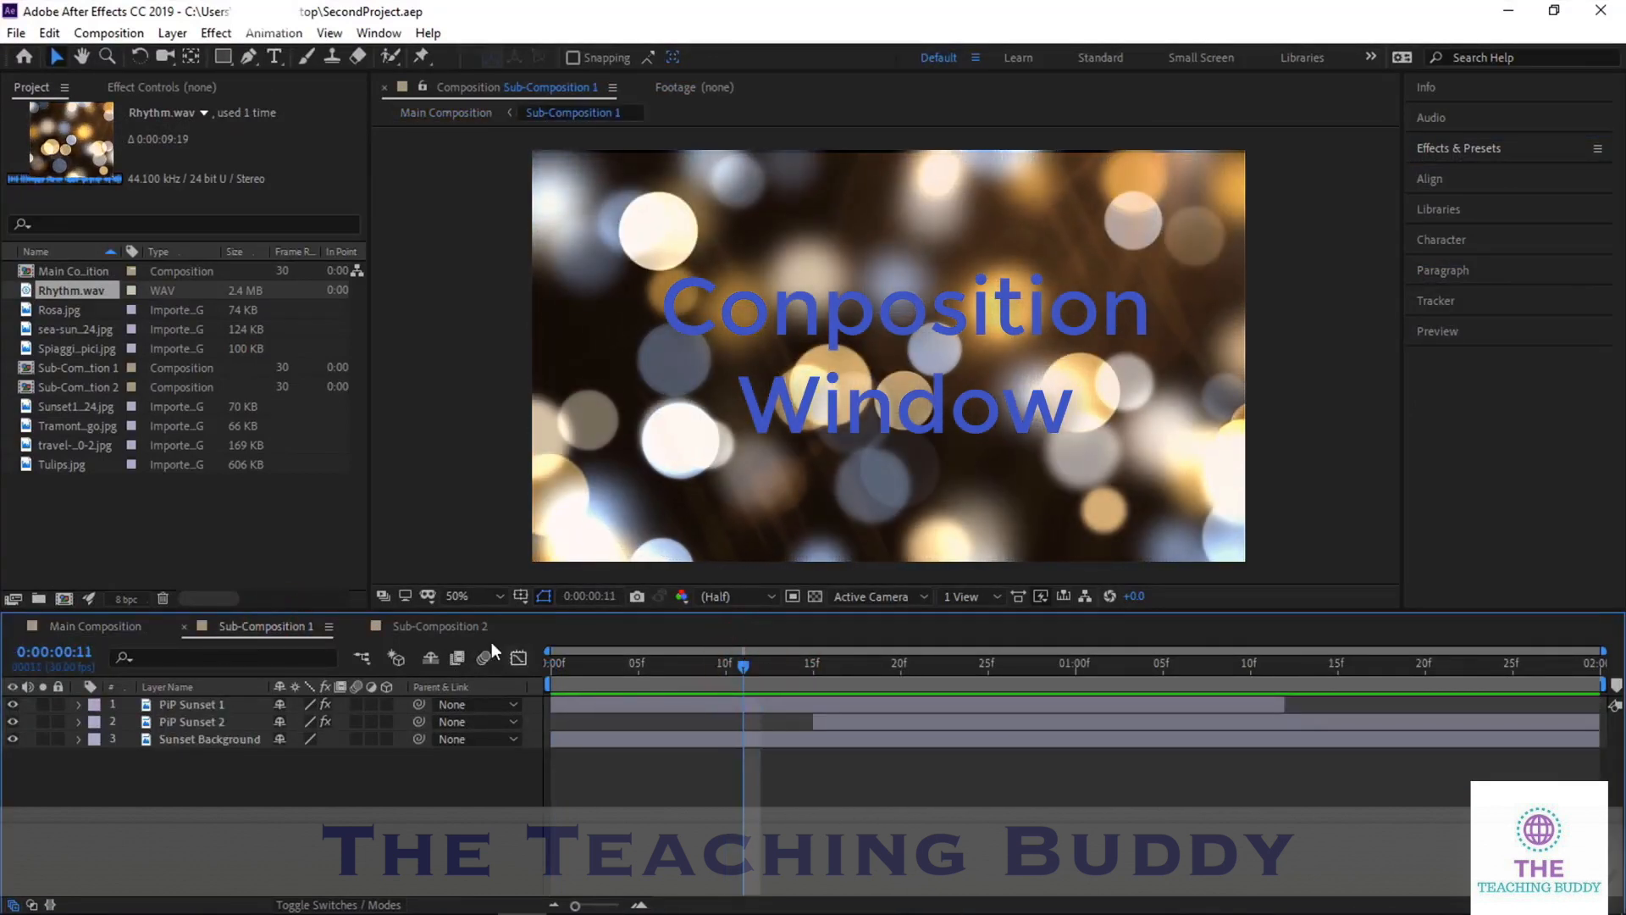
pyautogui.click(428, 627)
pyautogui.click(751, 664)
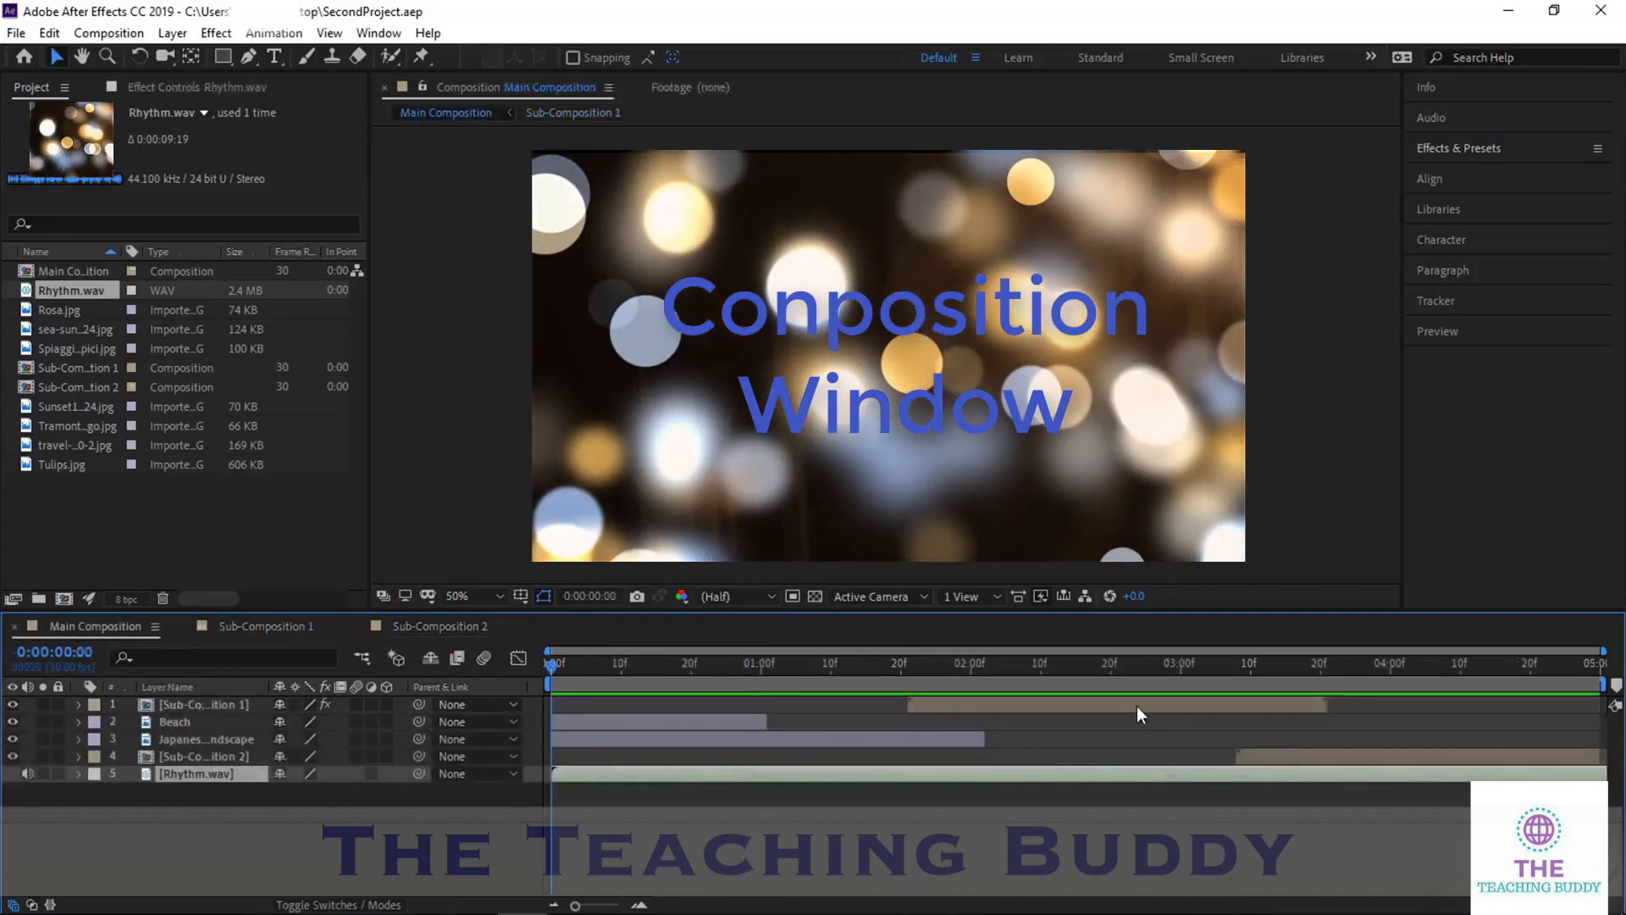
pyautogui.press('space')
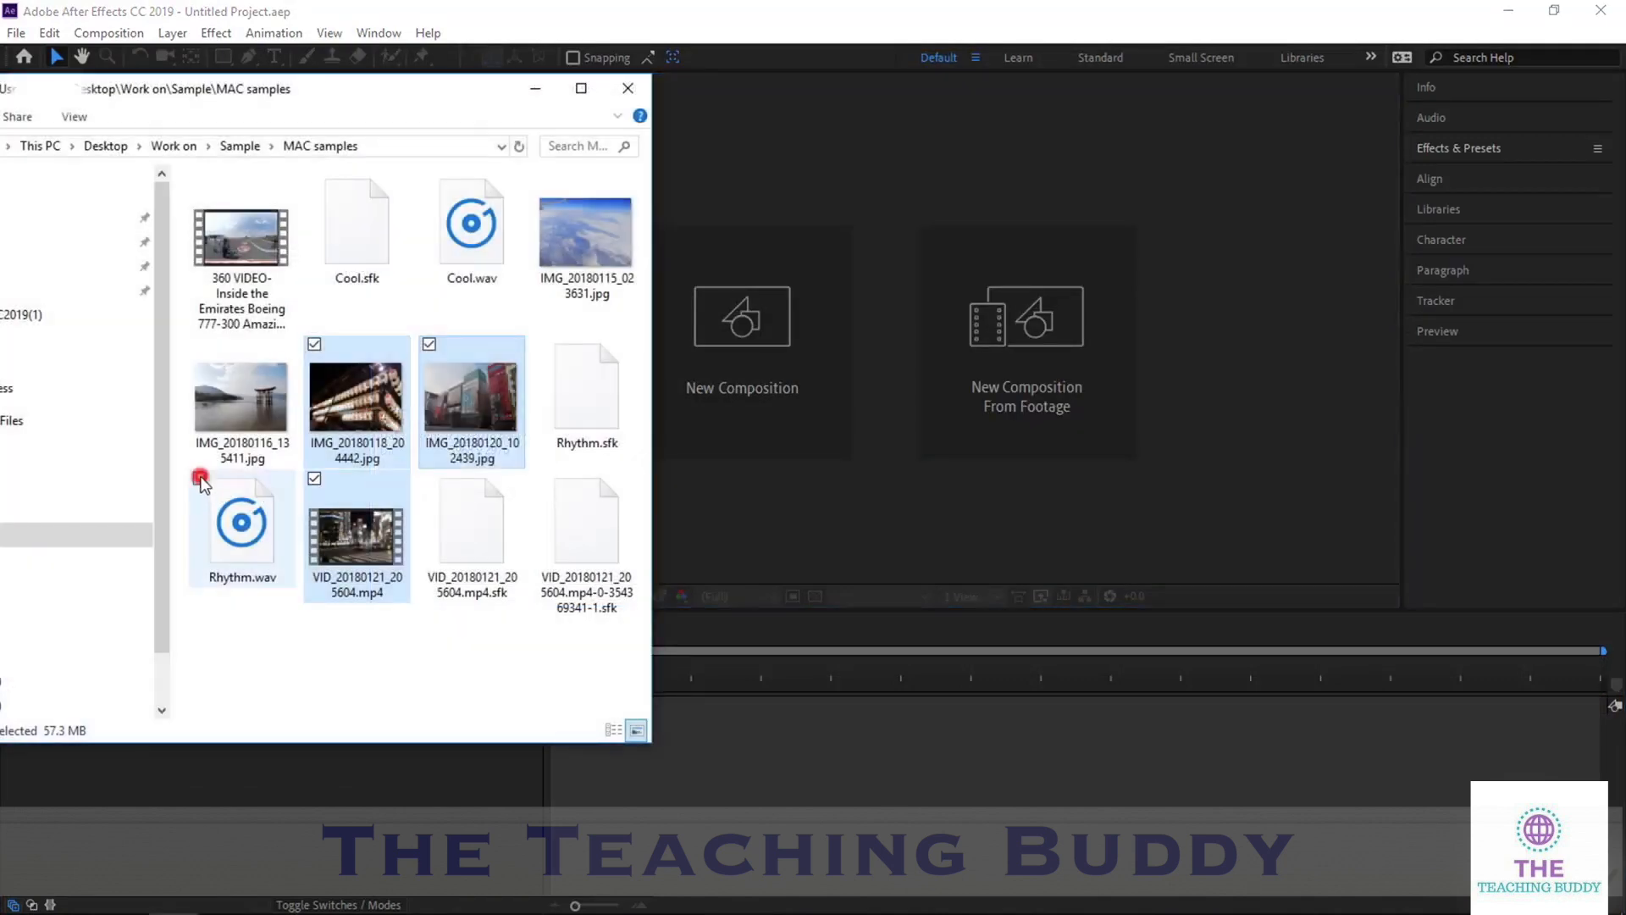
# Import IMG_20180118_204442.jpg, IMG_20180120_102439.jpg, Rhythm.wav and VID_20180121_205604.mp4 from the MAC samples folder into the project
pyautogui.click(200, 478)
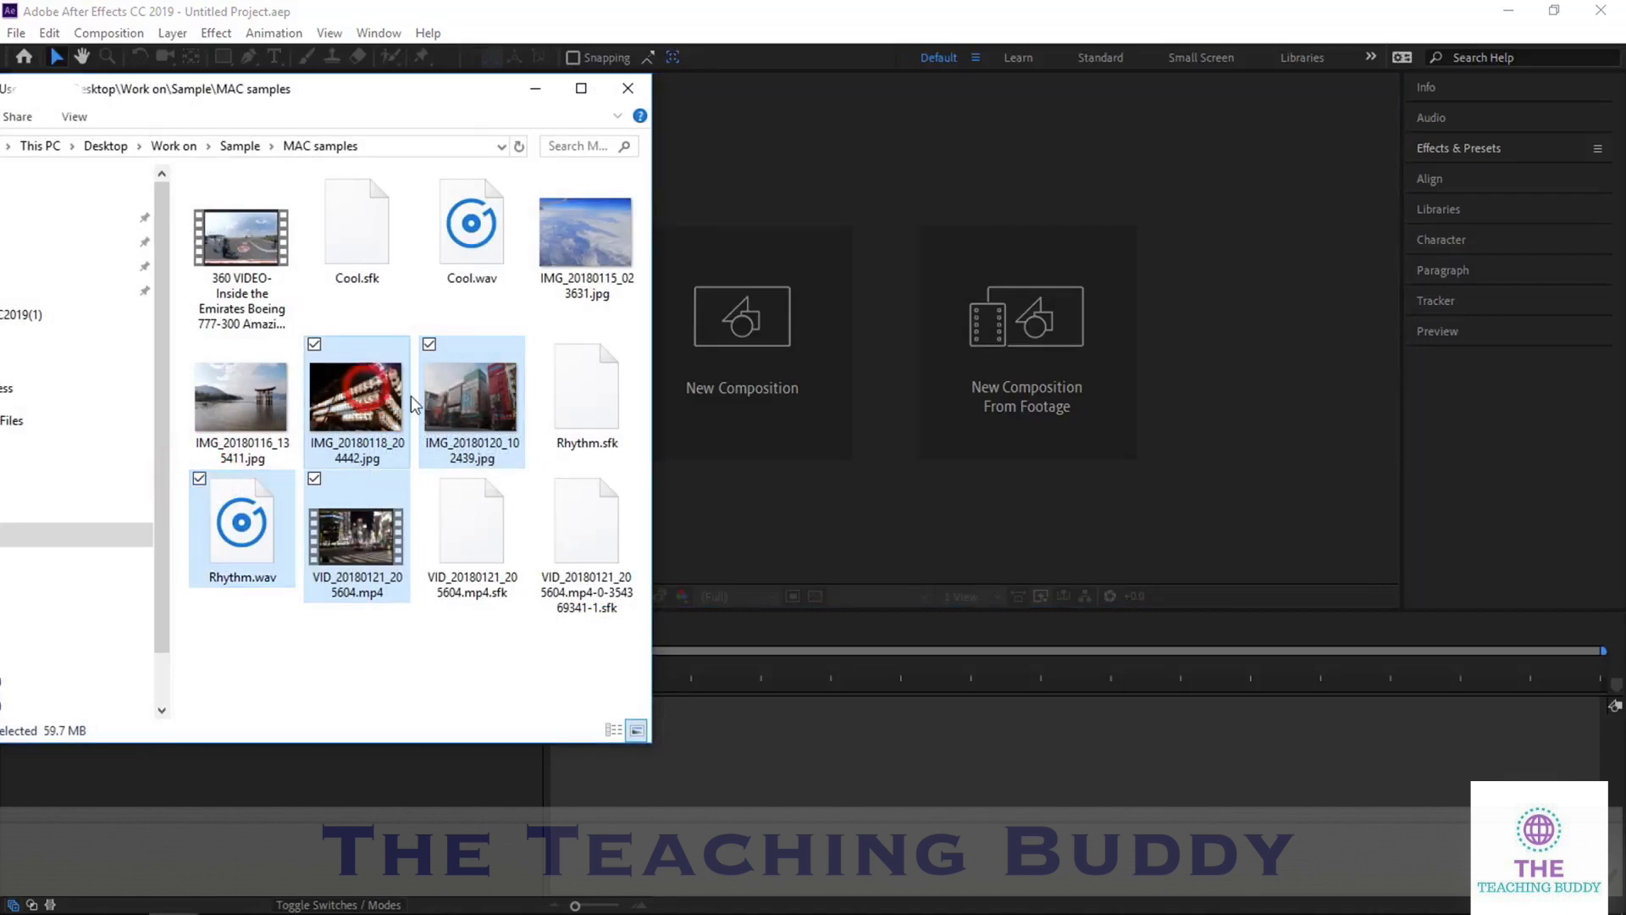
pyautogui.moveTo(415, 405); pyautogui.dragTo(854, 801)
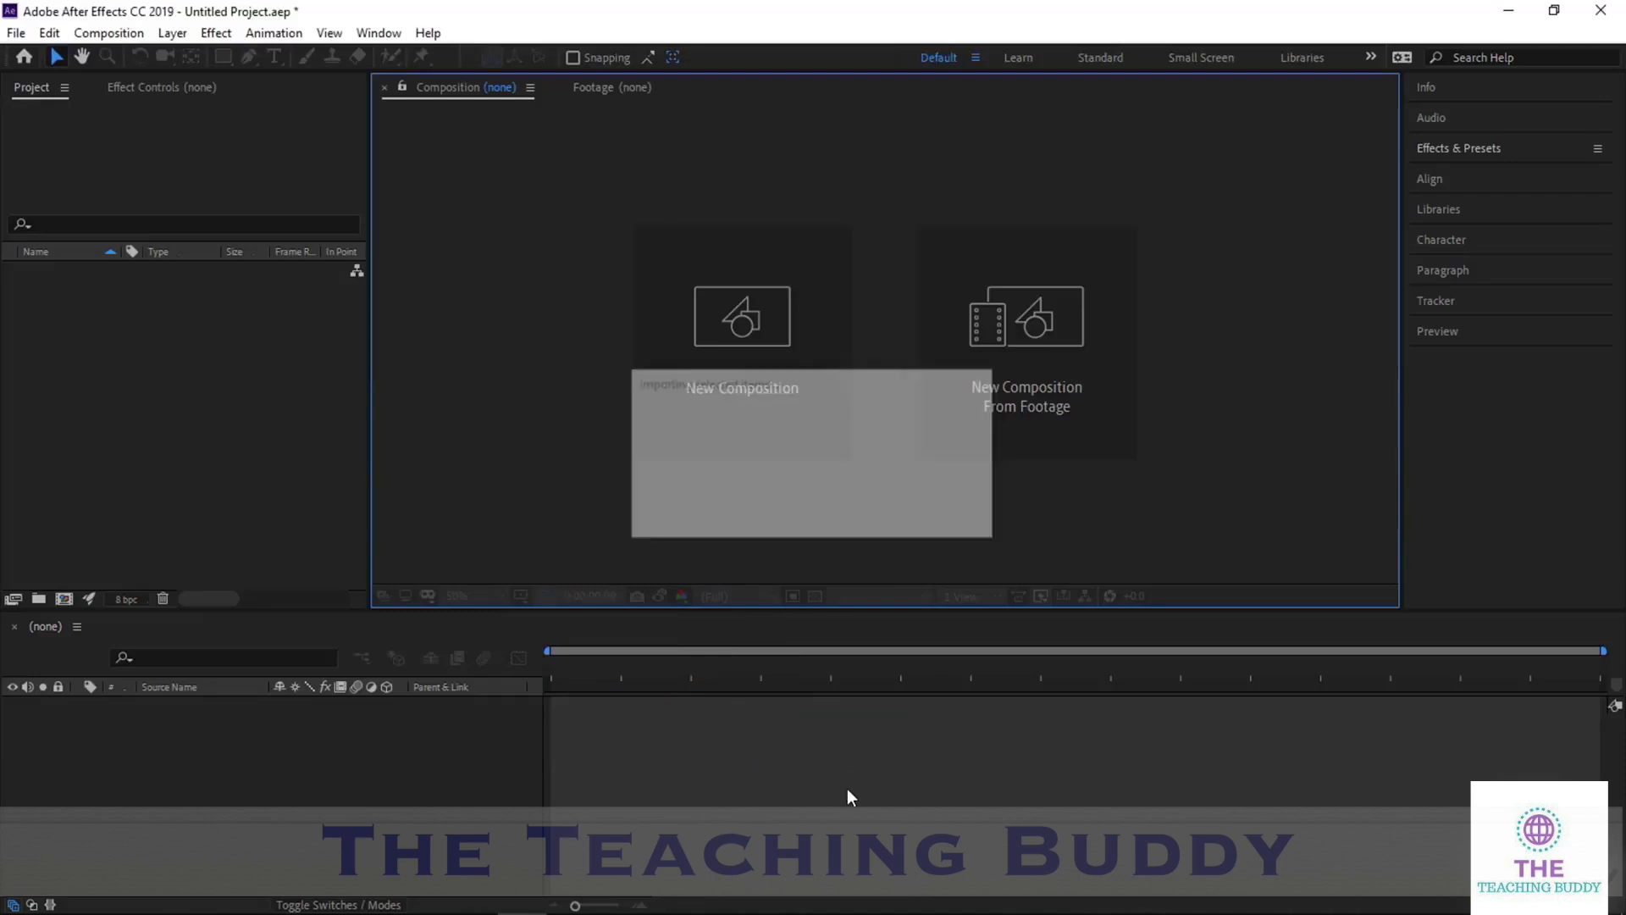
pyautogui.click(176, 450)
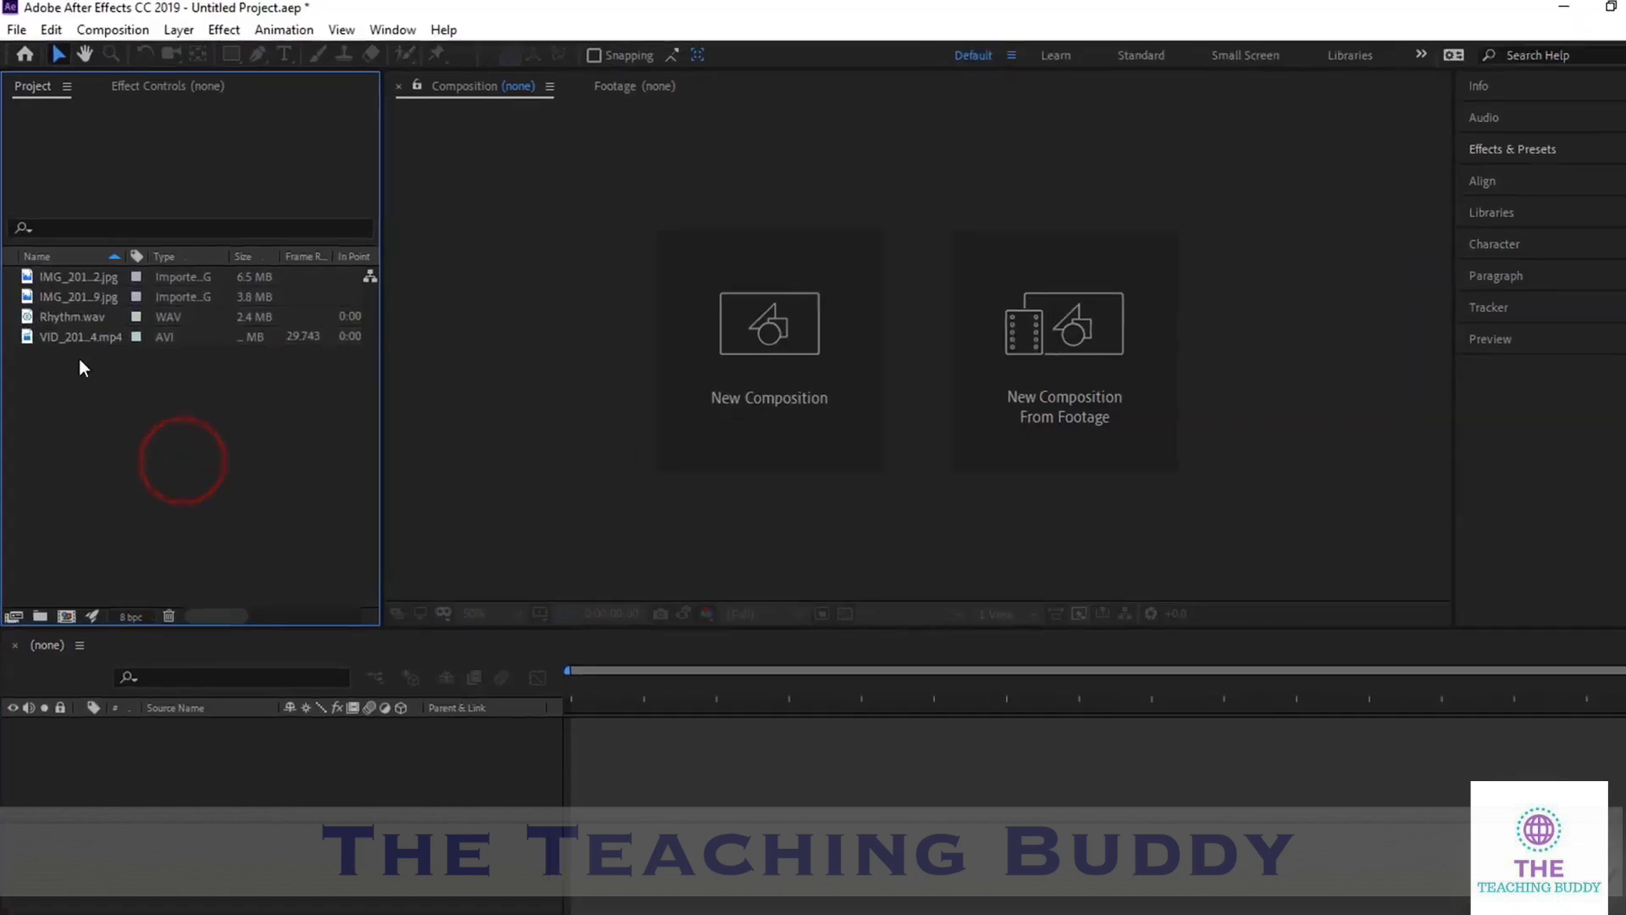
# Inspect the thumbnails and file details of the two images, Rhythm.wav and the MP4 video in the Project panel
pyautogui.click(76, 329)
pyautogui.click(82, 273)
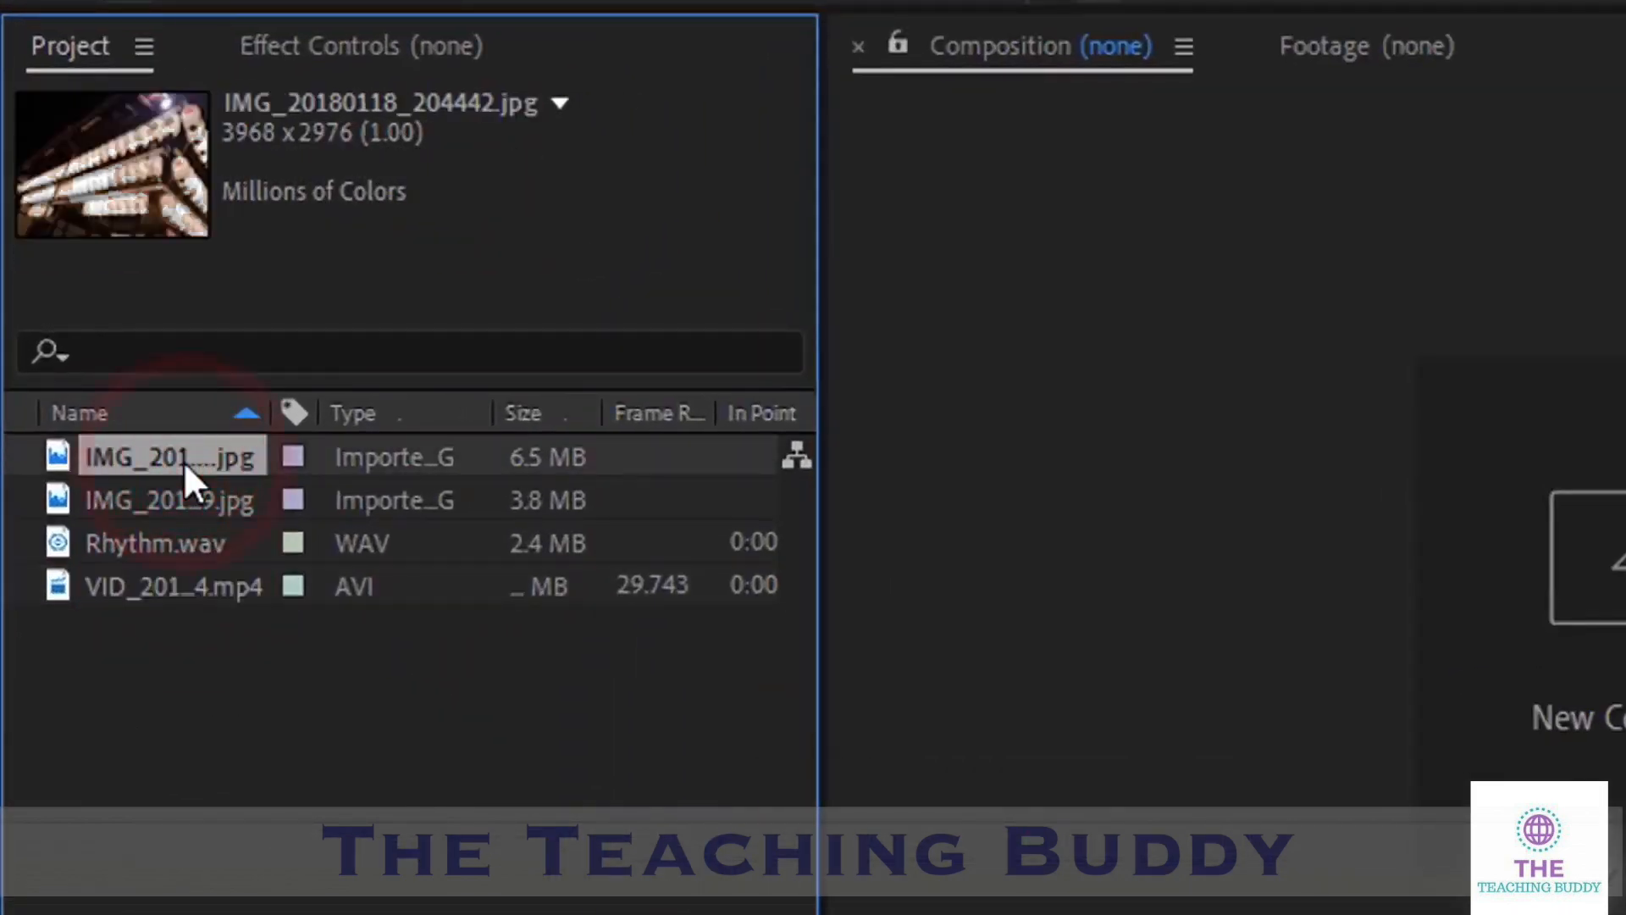
pyautogui.click(200, 498)
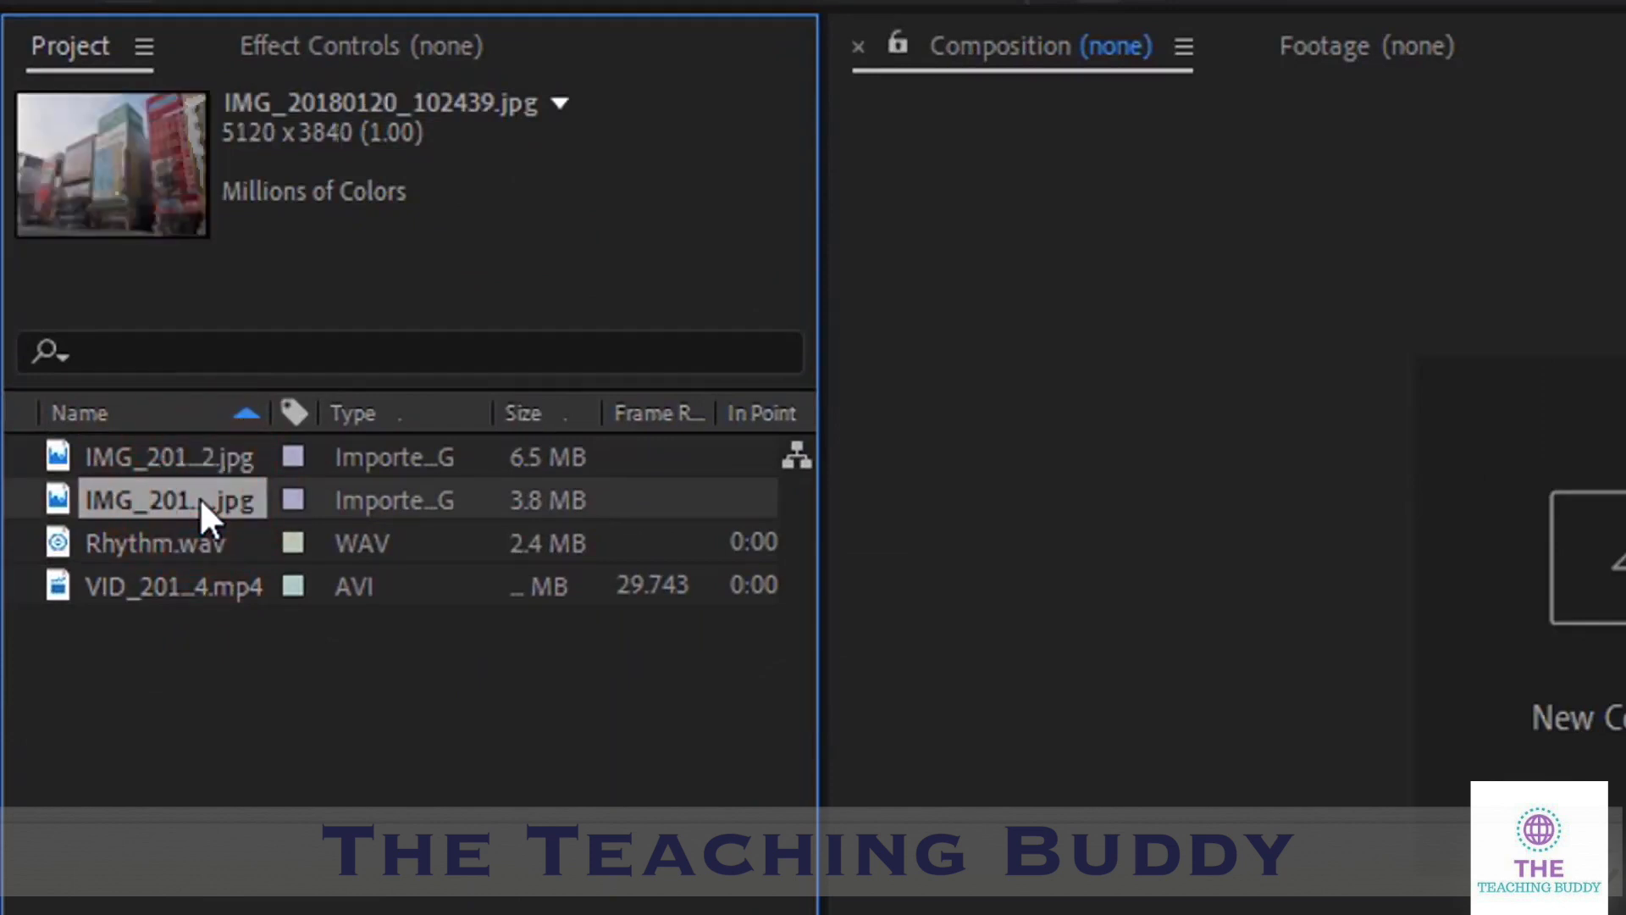
pyautogui.click(188, 536)
pyautogui.click(190, 592)
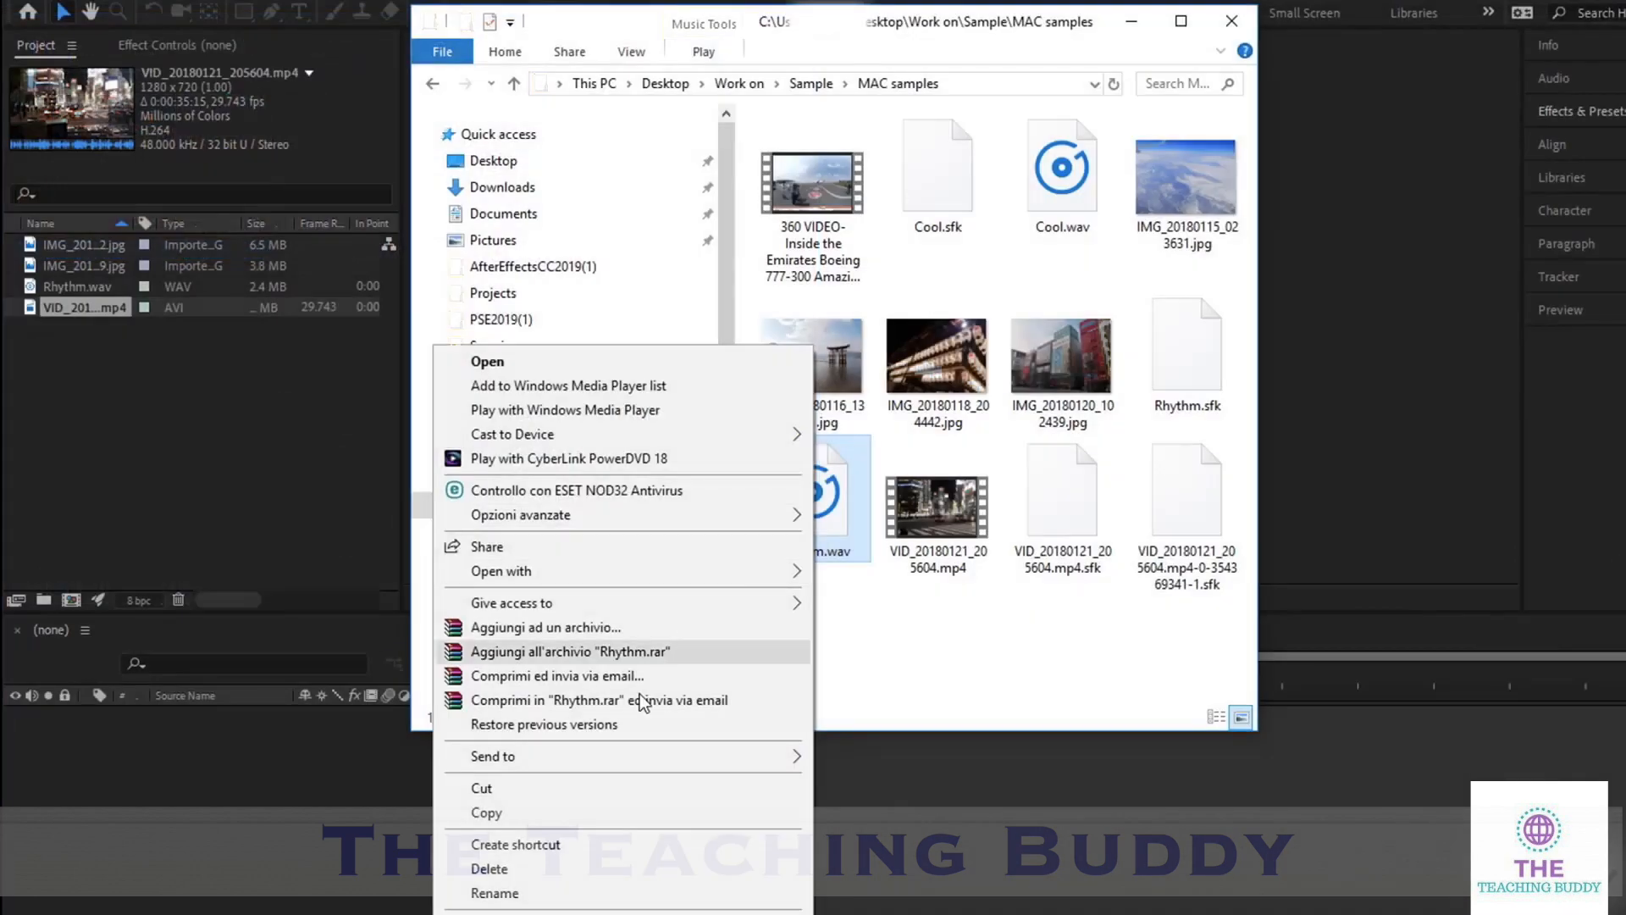
# Delete the source file Rhythm.wav from the MAC samples folder in File Explorer
pyautogui.click(571, 866)
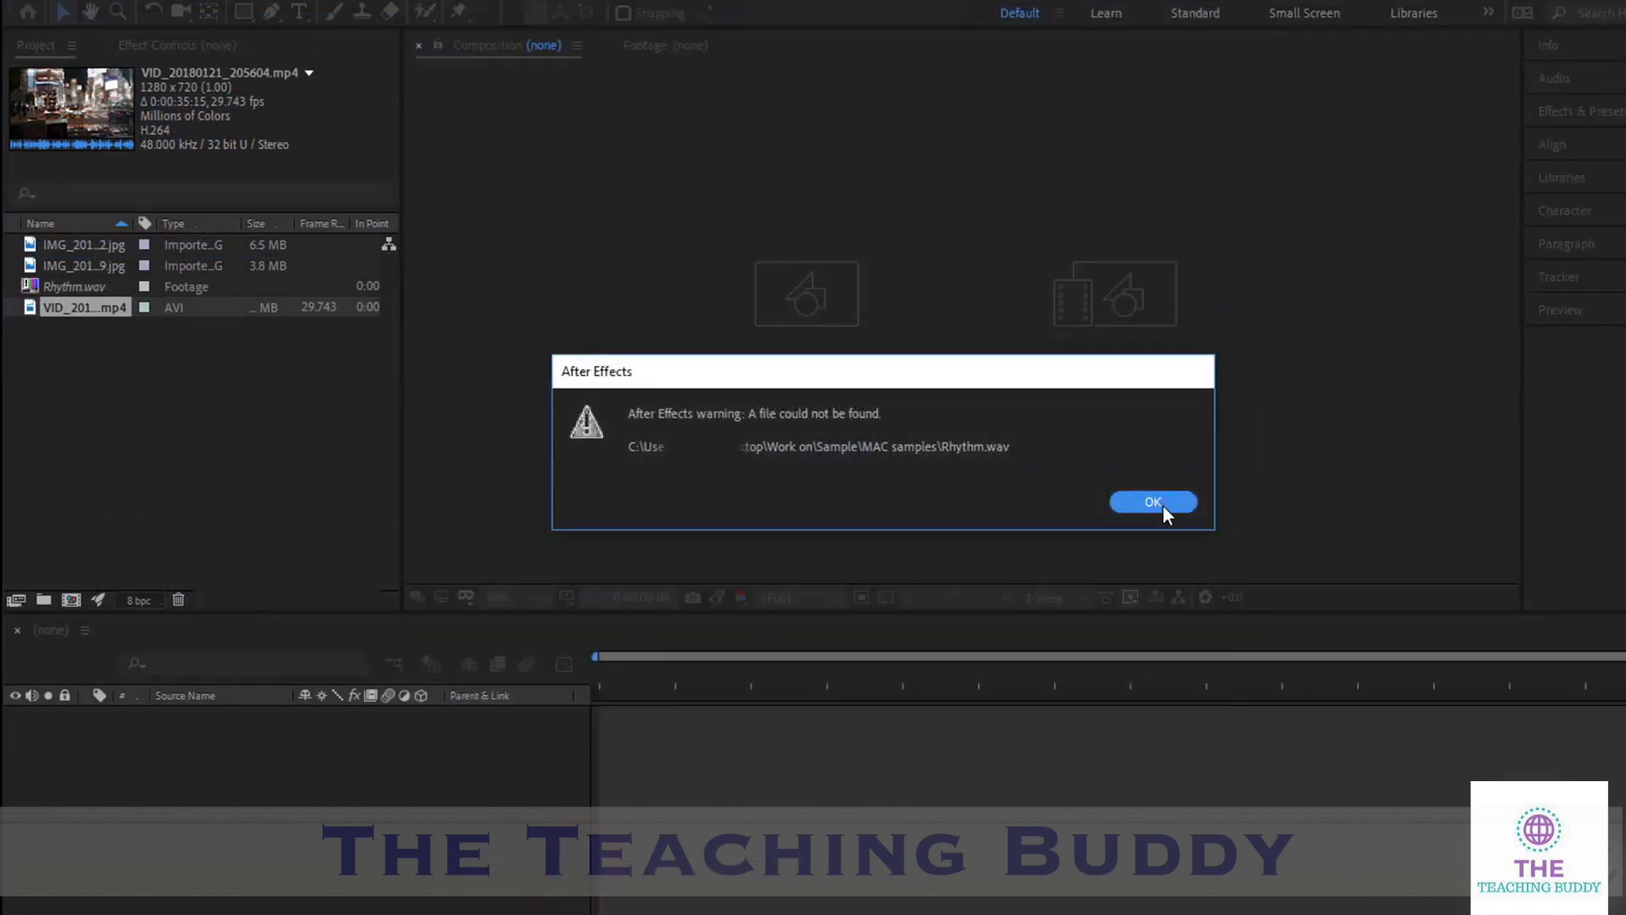
# Dismiss the missing-file warning and replace the missing Rhythm.wav footage with the Rhythm.wav file from the Sample\SoundFX folder
pyautogui.click(1153, 502)
pyautogui.click(201, 368)
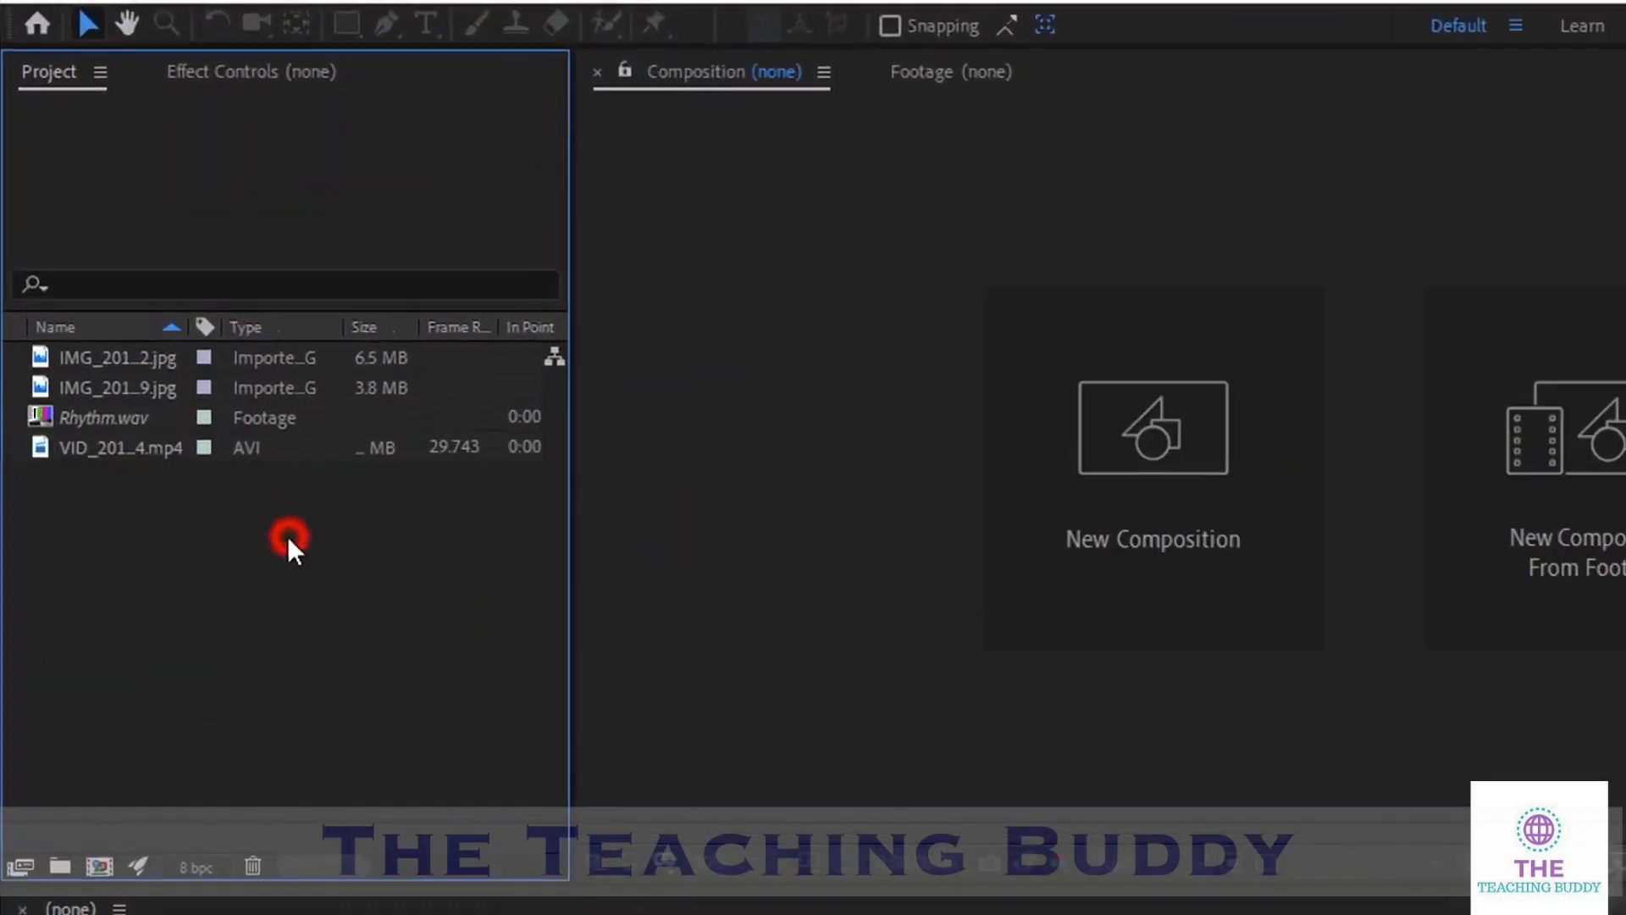
pyautogui.click(88, 411)
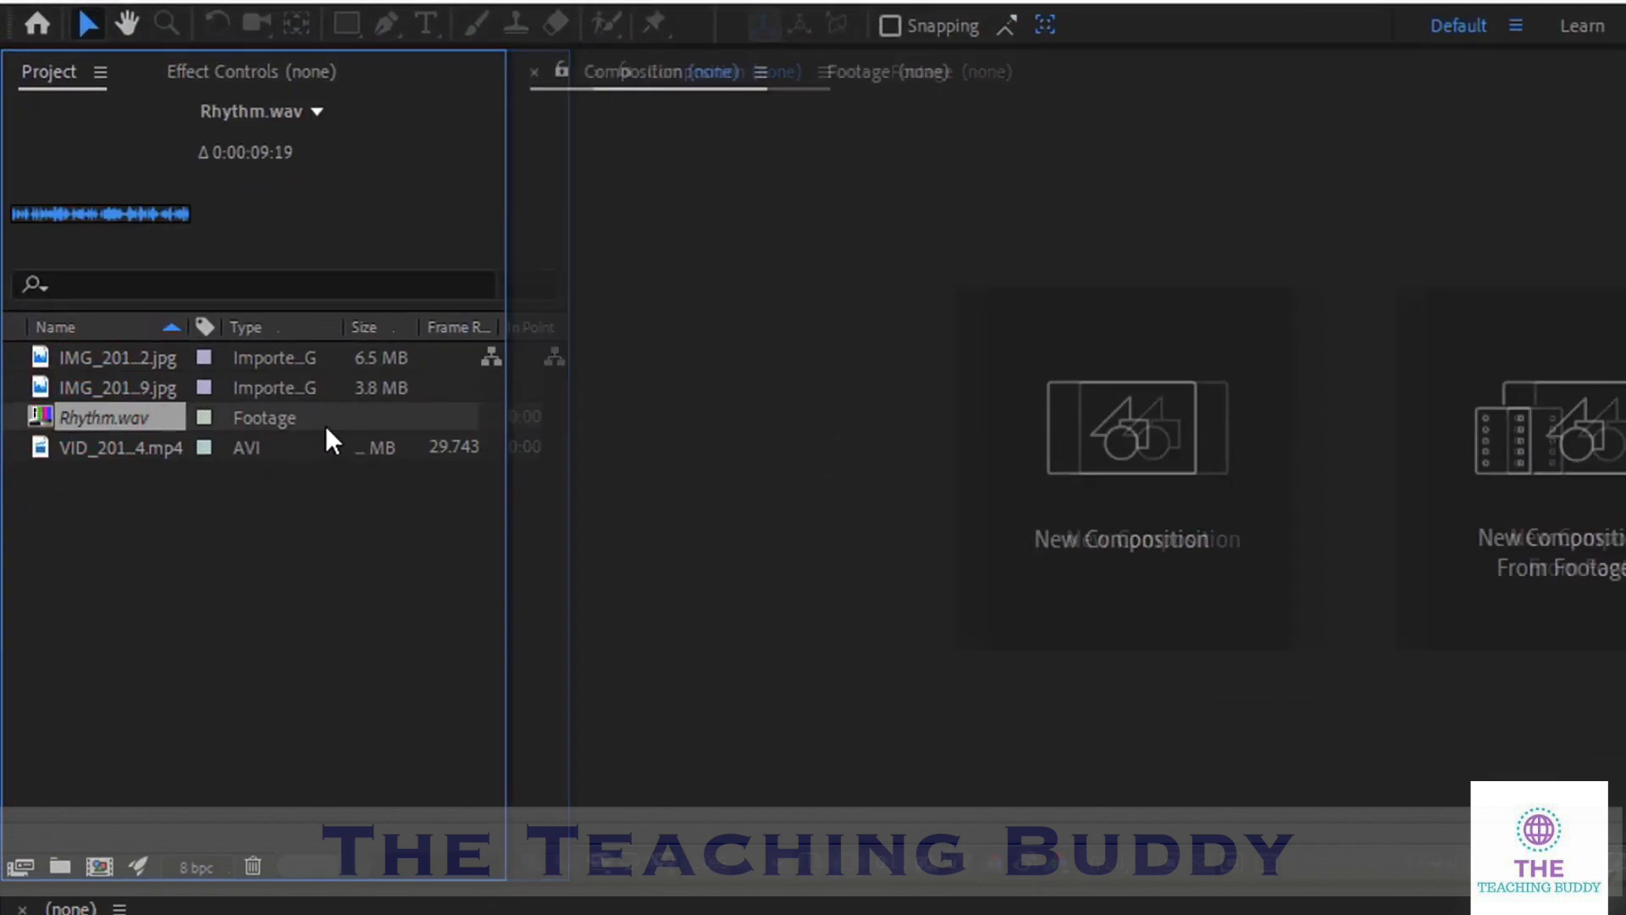
pyautogui.rightClick(125, 419)
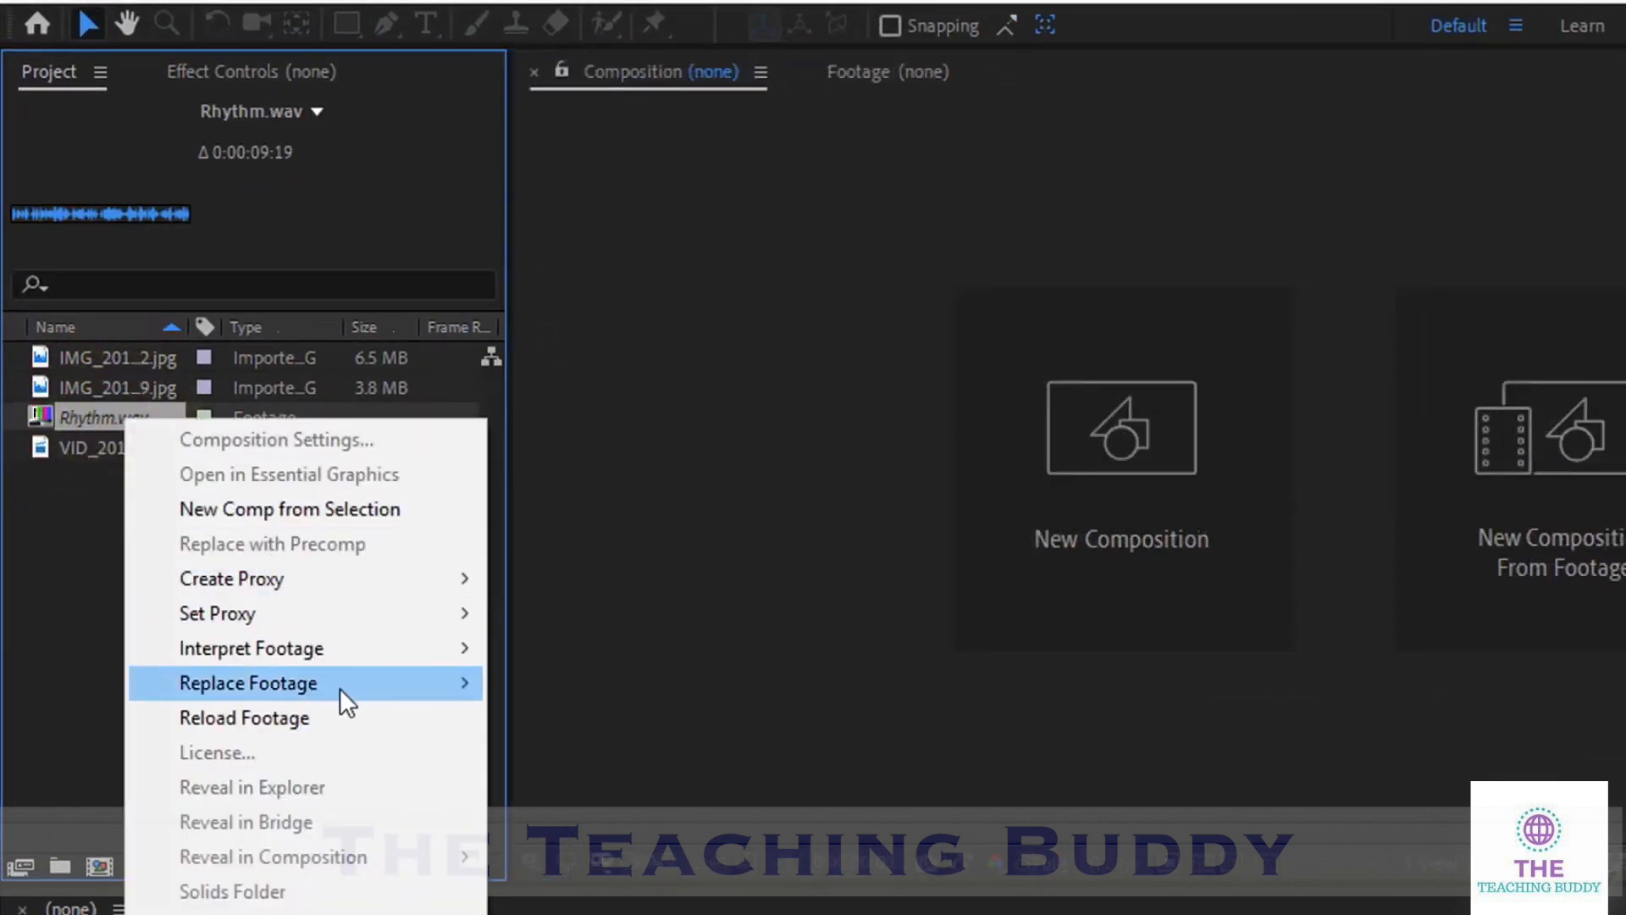
pyautogui.moveTo(434, 688)
pyautogui.click(542, 687)
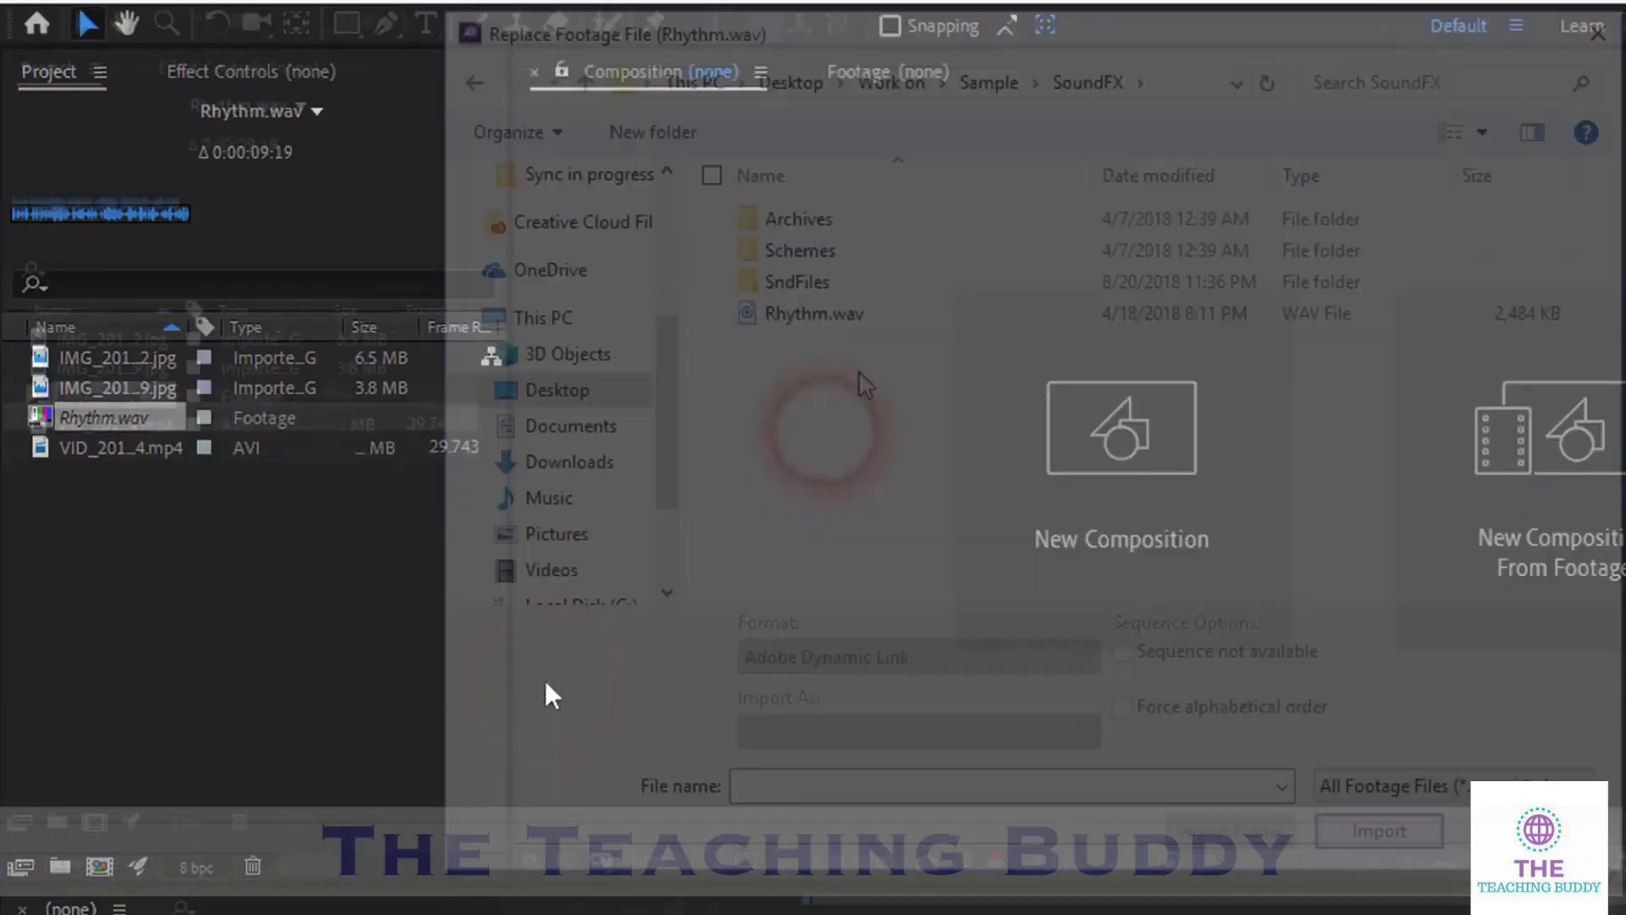
pyautogui.click(857, 326)
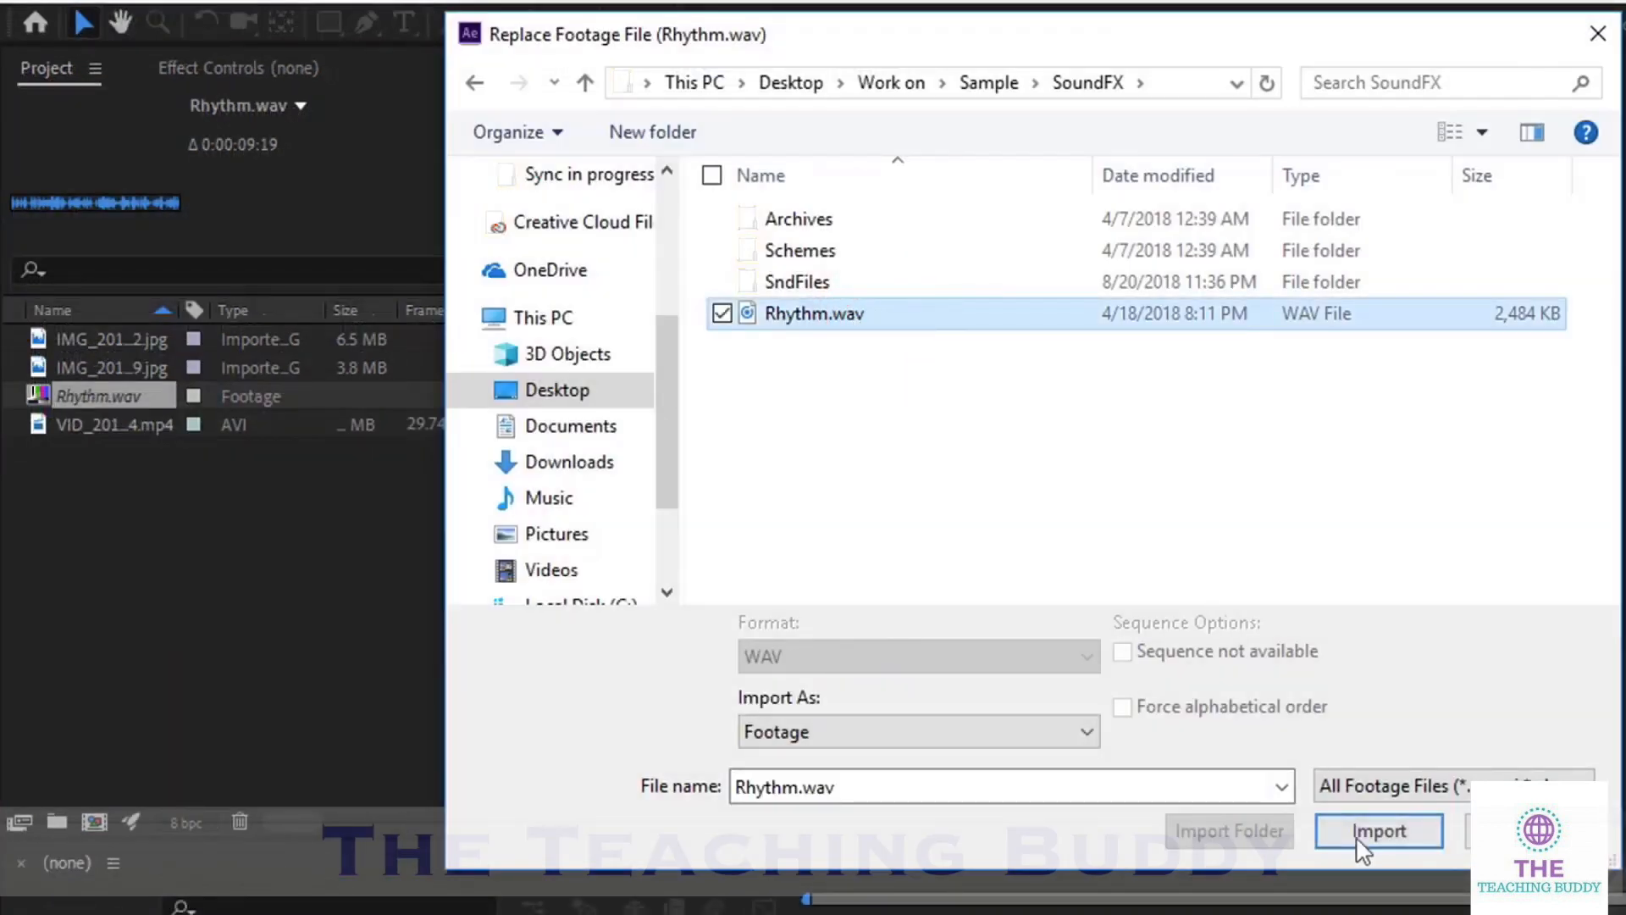
pyautogui.click(1358, 835)
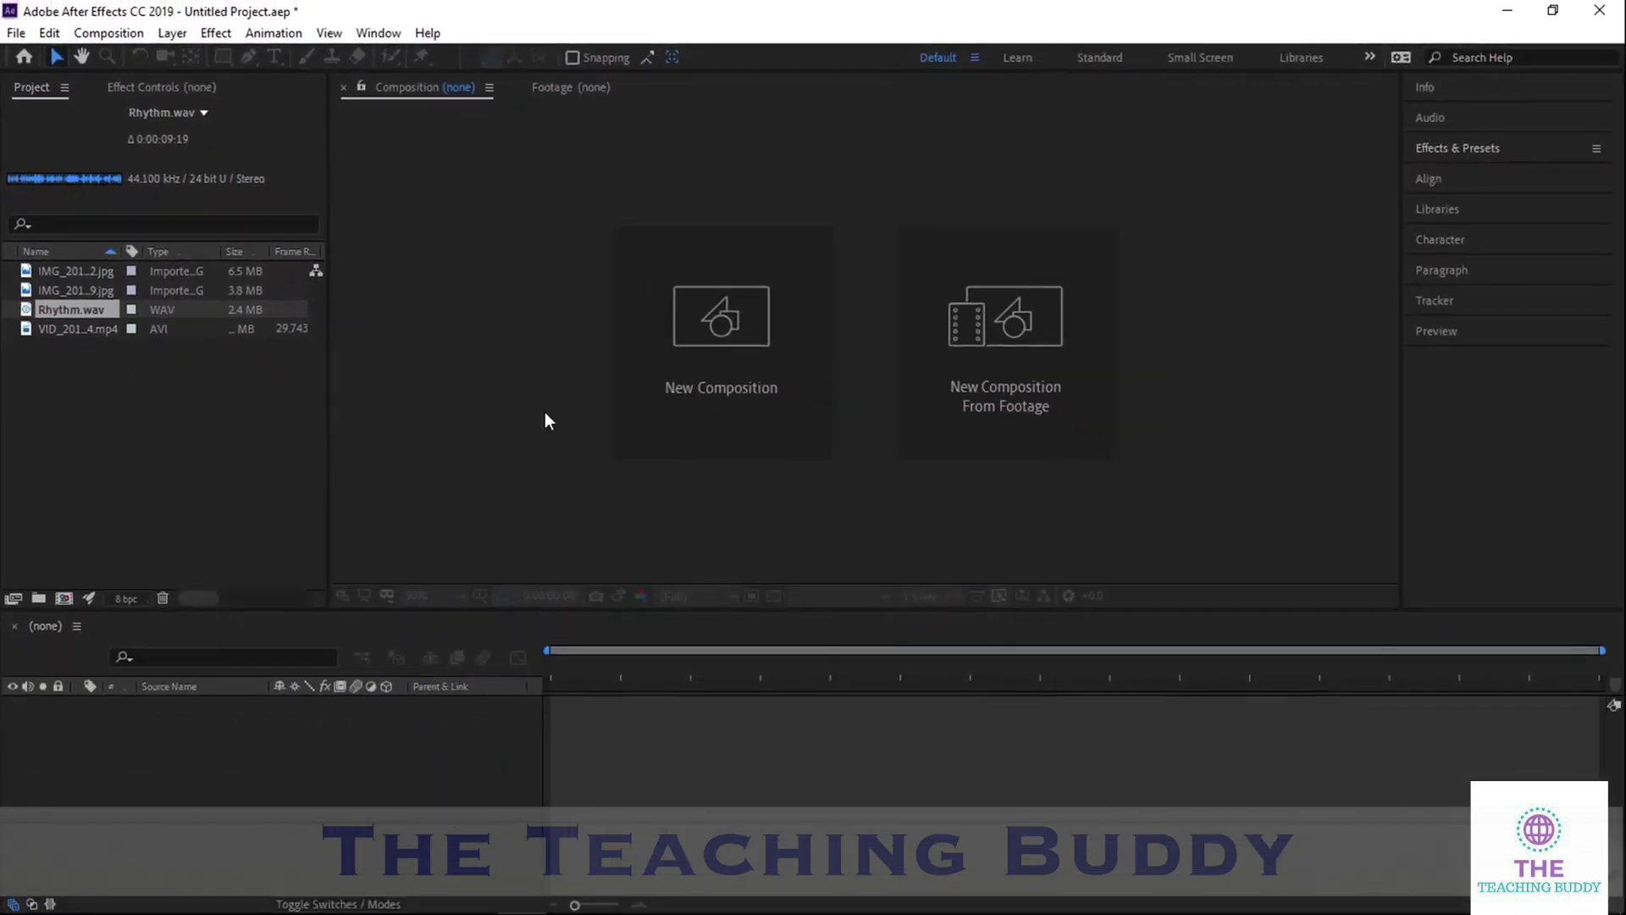
# Start a new composition and name it Main Composition
pyautogui.click(750, 356)
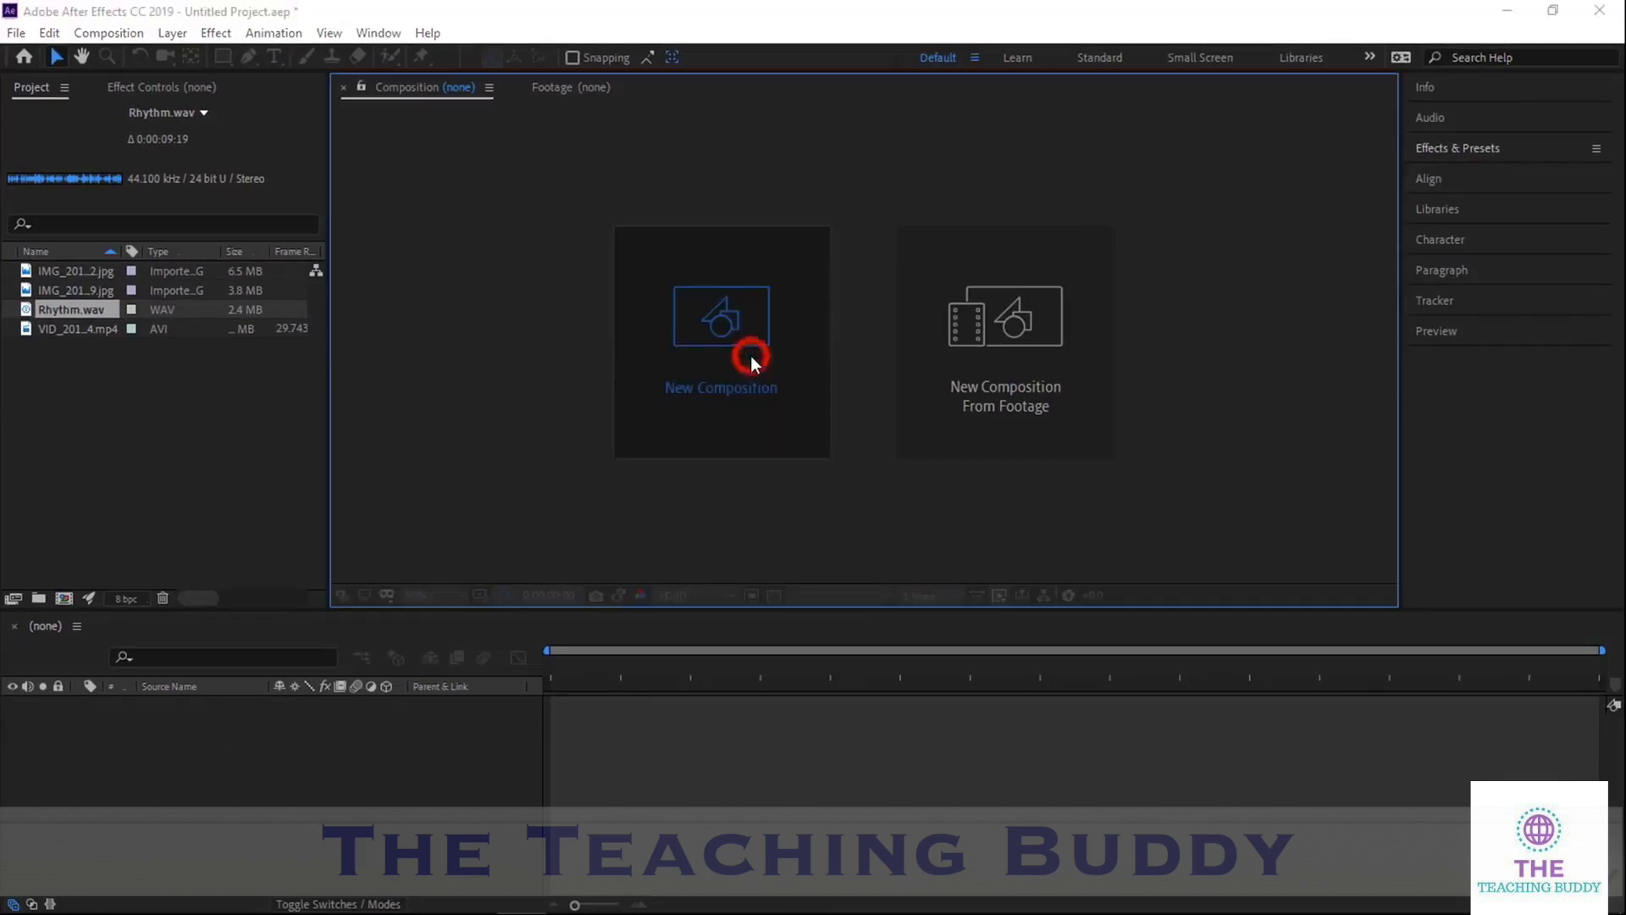
pyautogui.click(405, 196)
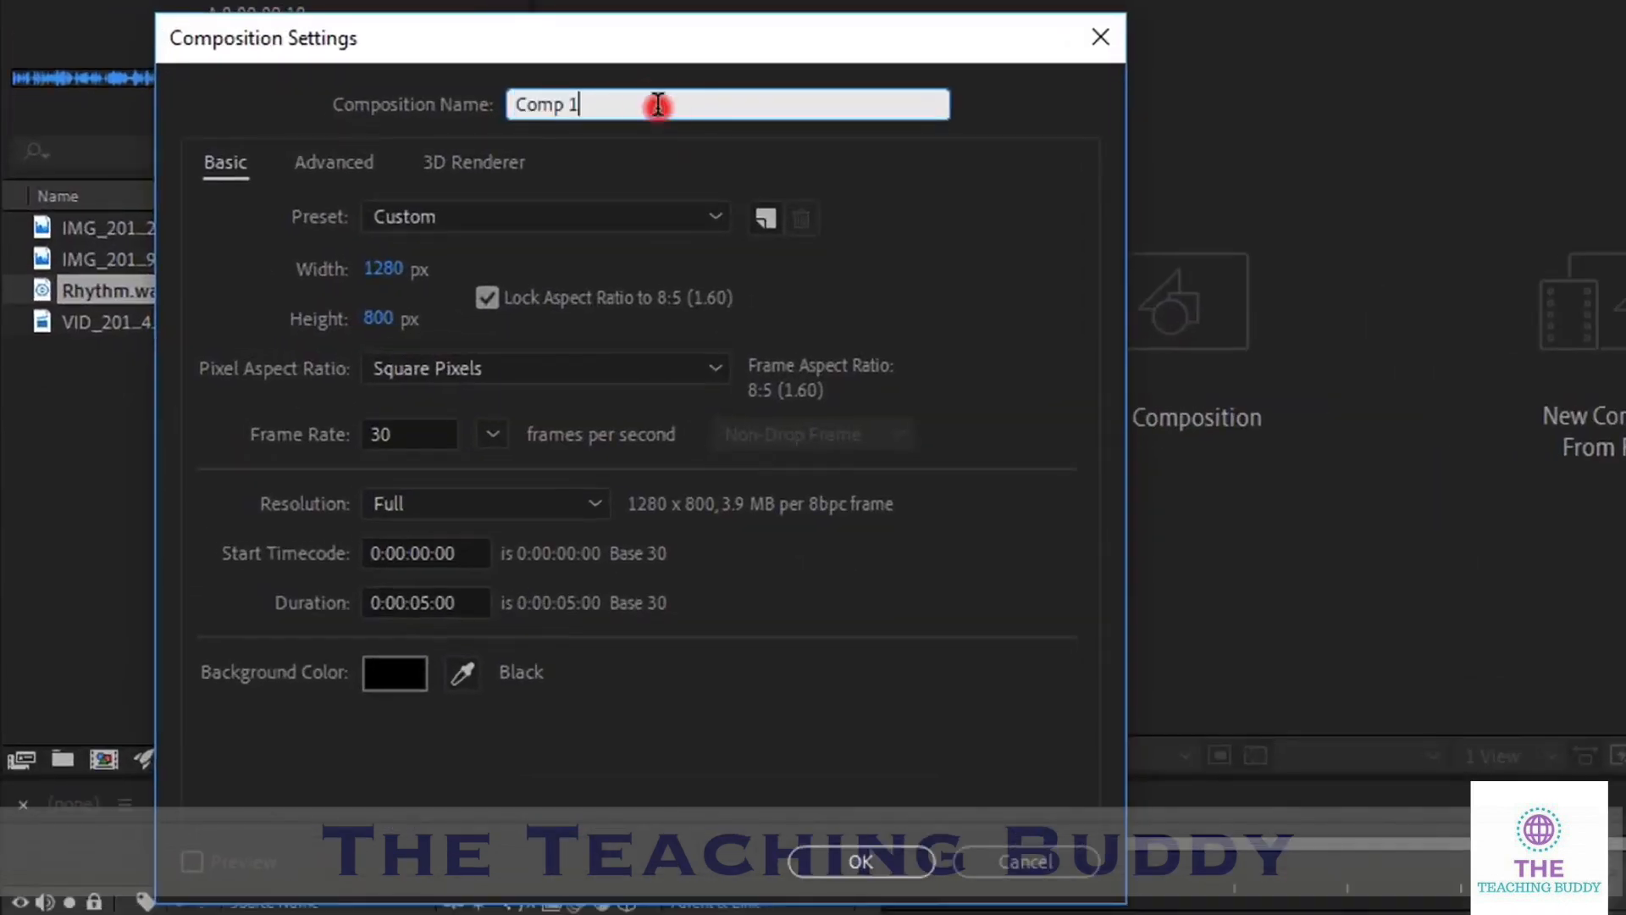
pyautogui.doubleClick(658, 105)
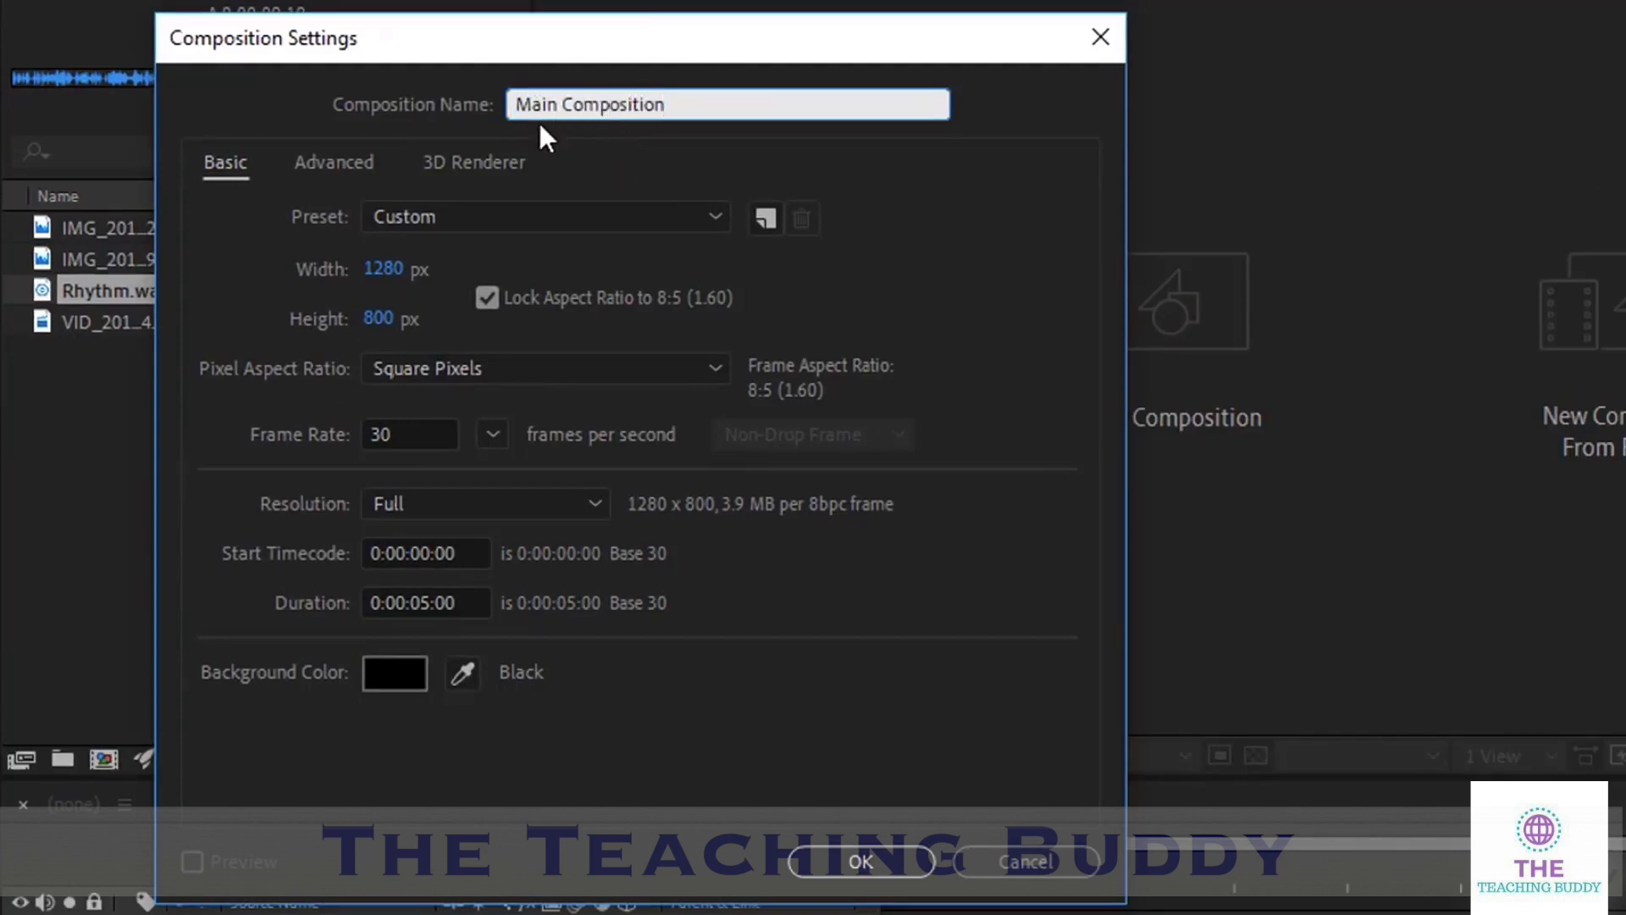
# Try the NTSC D1 Square Pixel preset for the new composition, and settle on the HDV 1080 29.97 preset
pyautogui.click(226, 164)
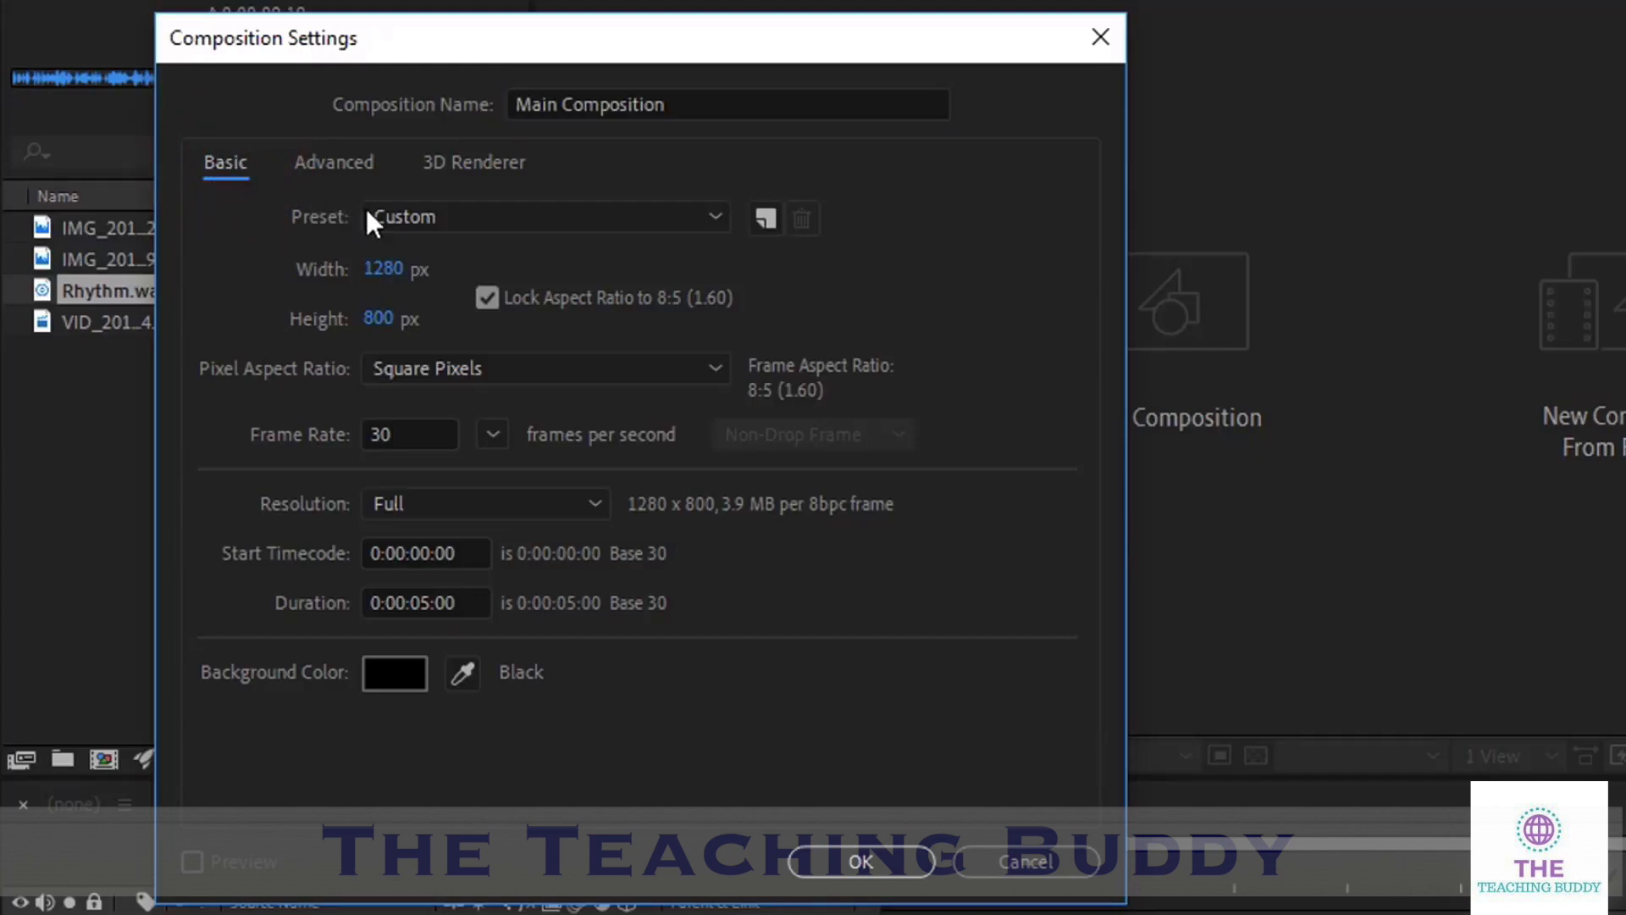
pyautogui.click(459, 218)
pyautogui.click(524, 477)
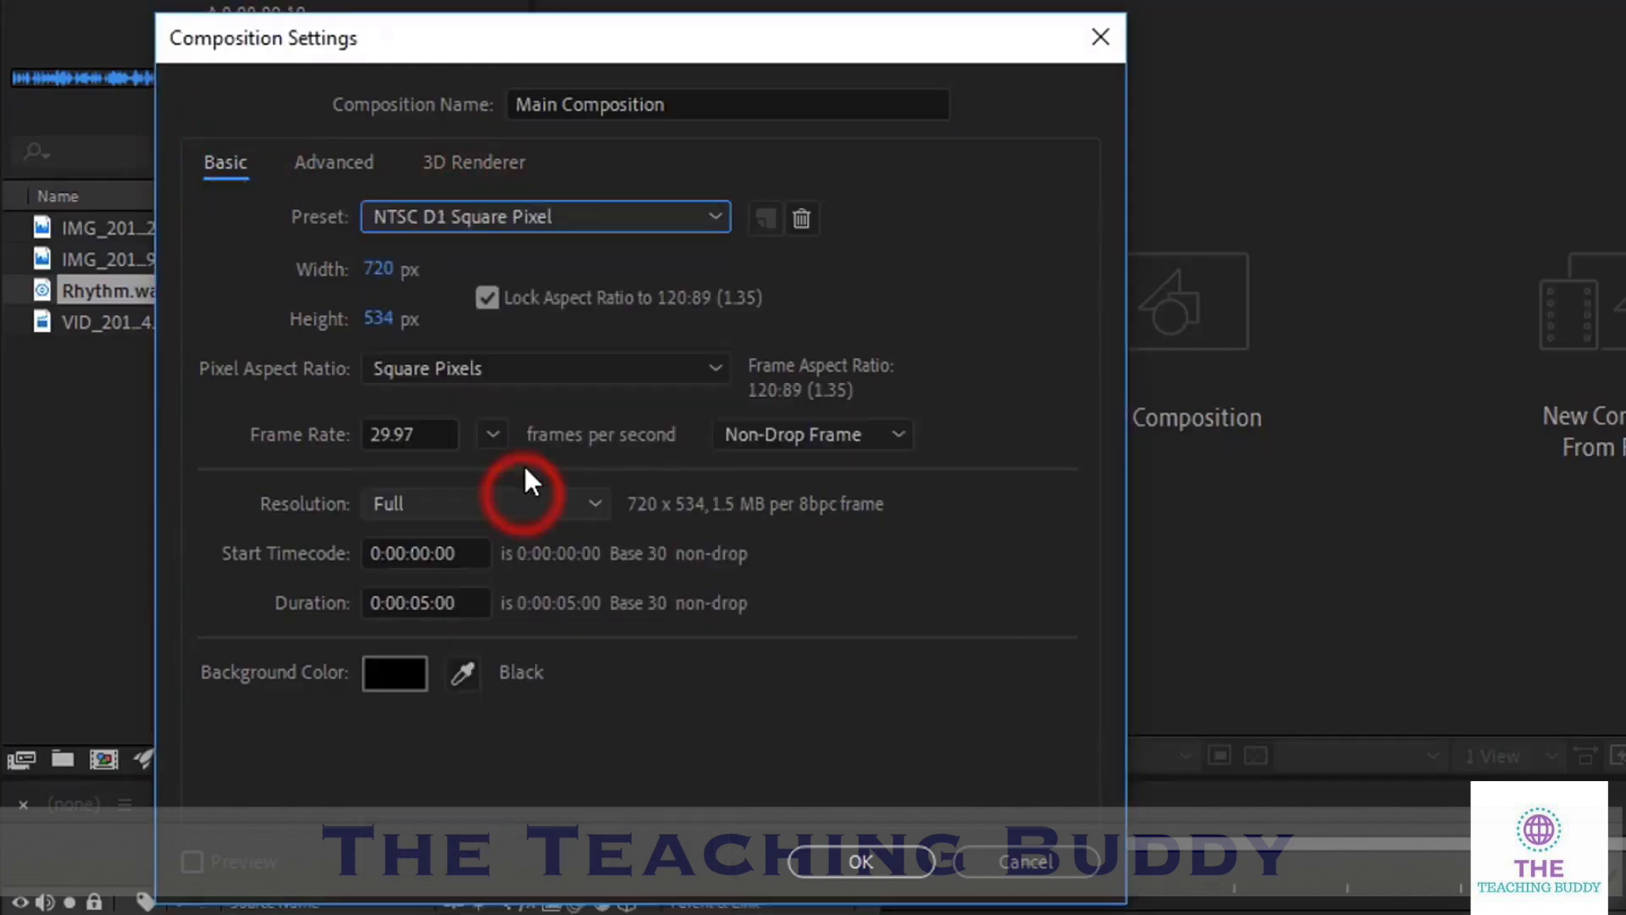
pyautogui.click(593, 217)
pyautogui.click(516, 618)
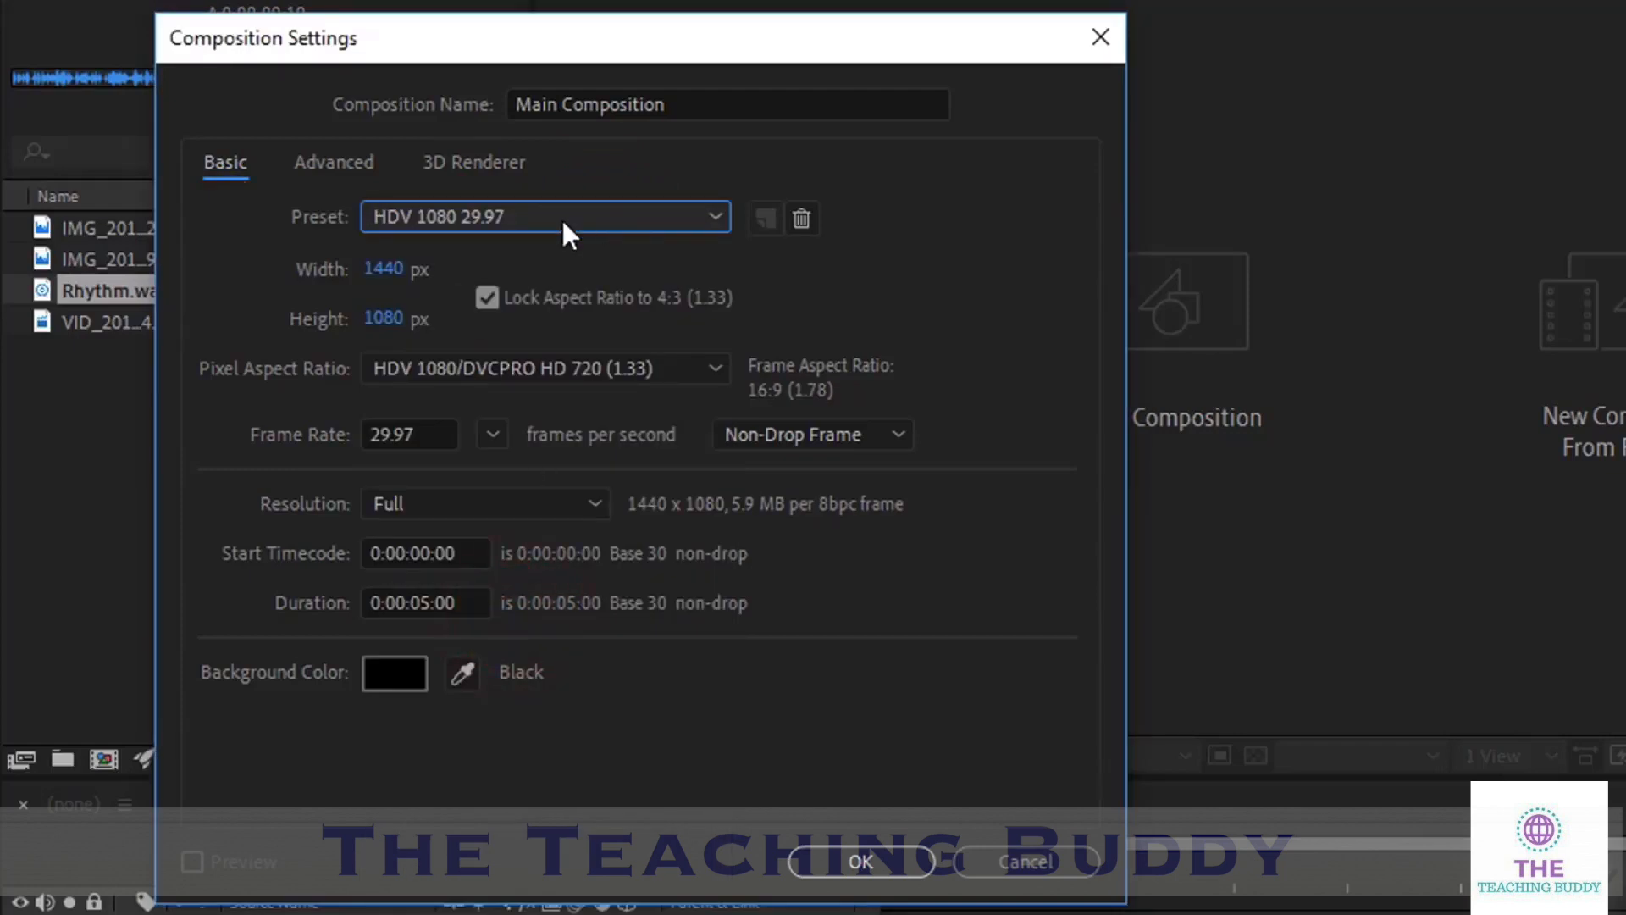
# Examine the width, height, frame rate, resolution and start timecode settings of the new composition
pyautogui.click(384, 271)
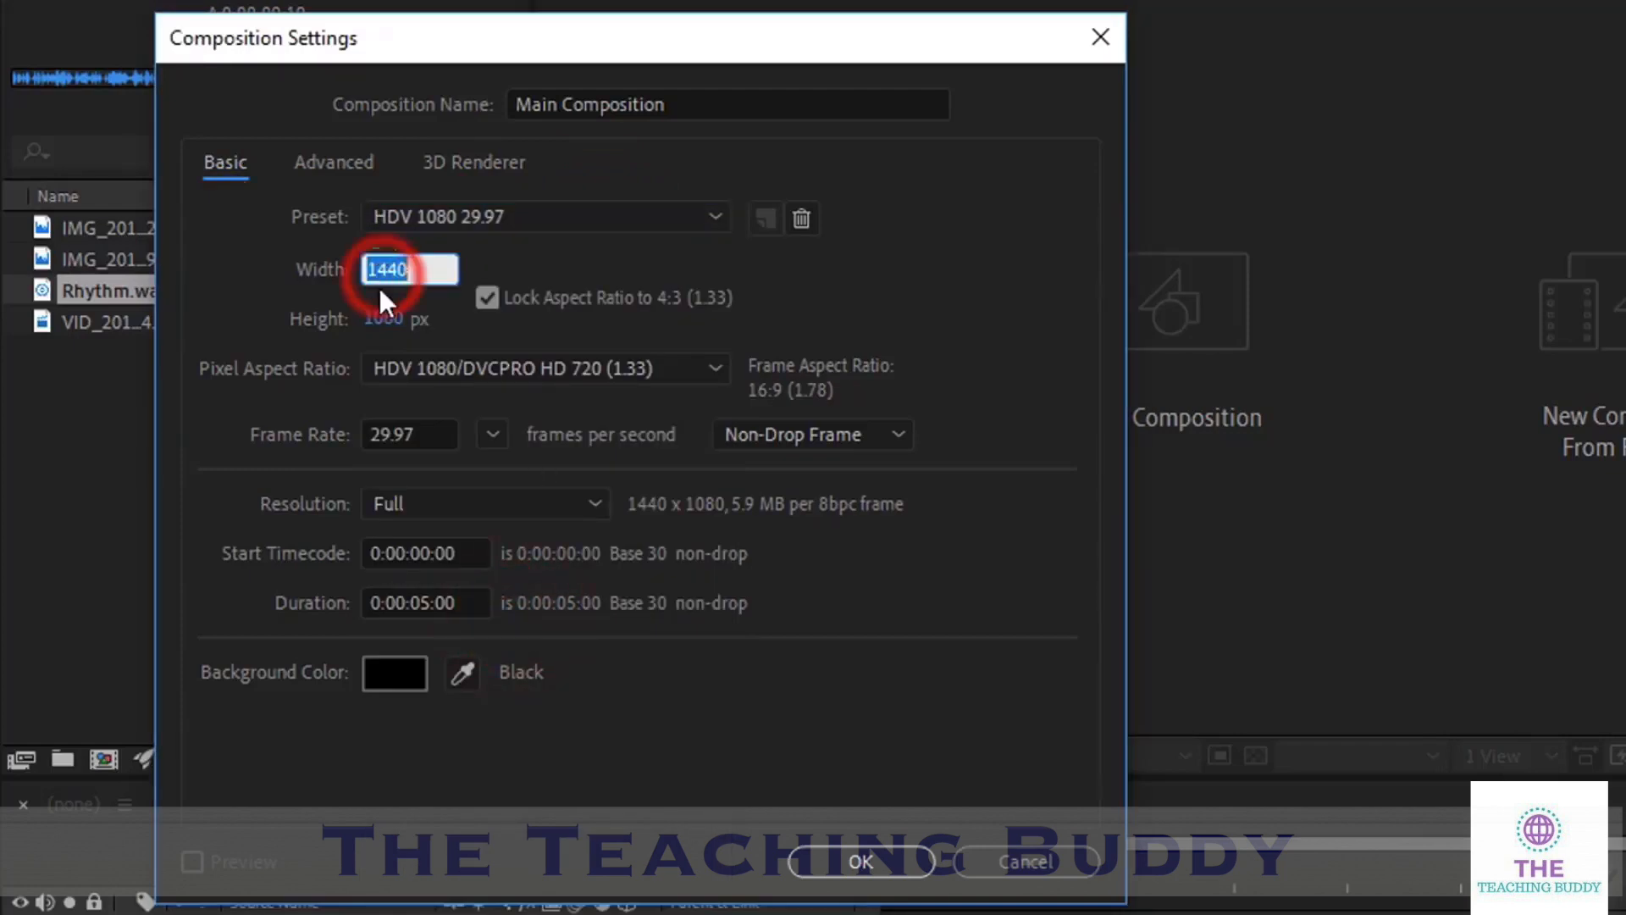
pyautogui.click(390, 319)
pyautogui.click(407, 268)
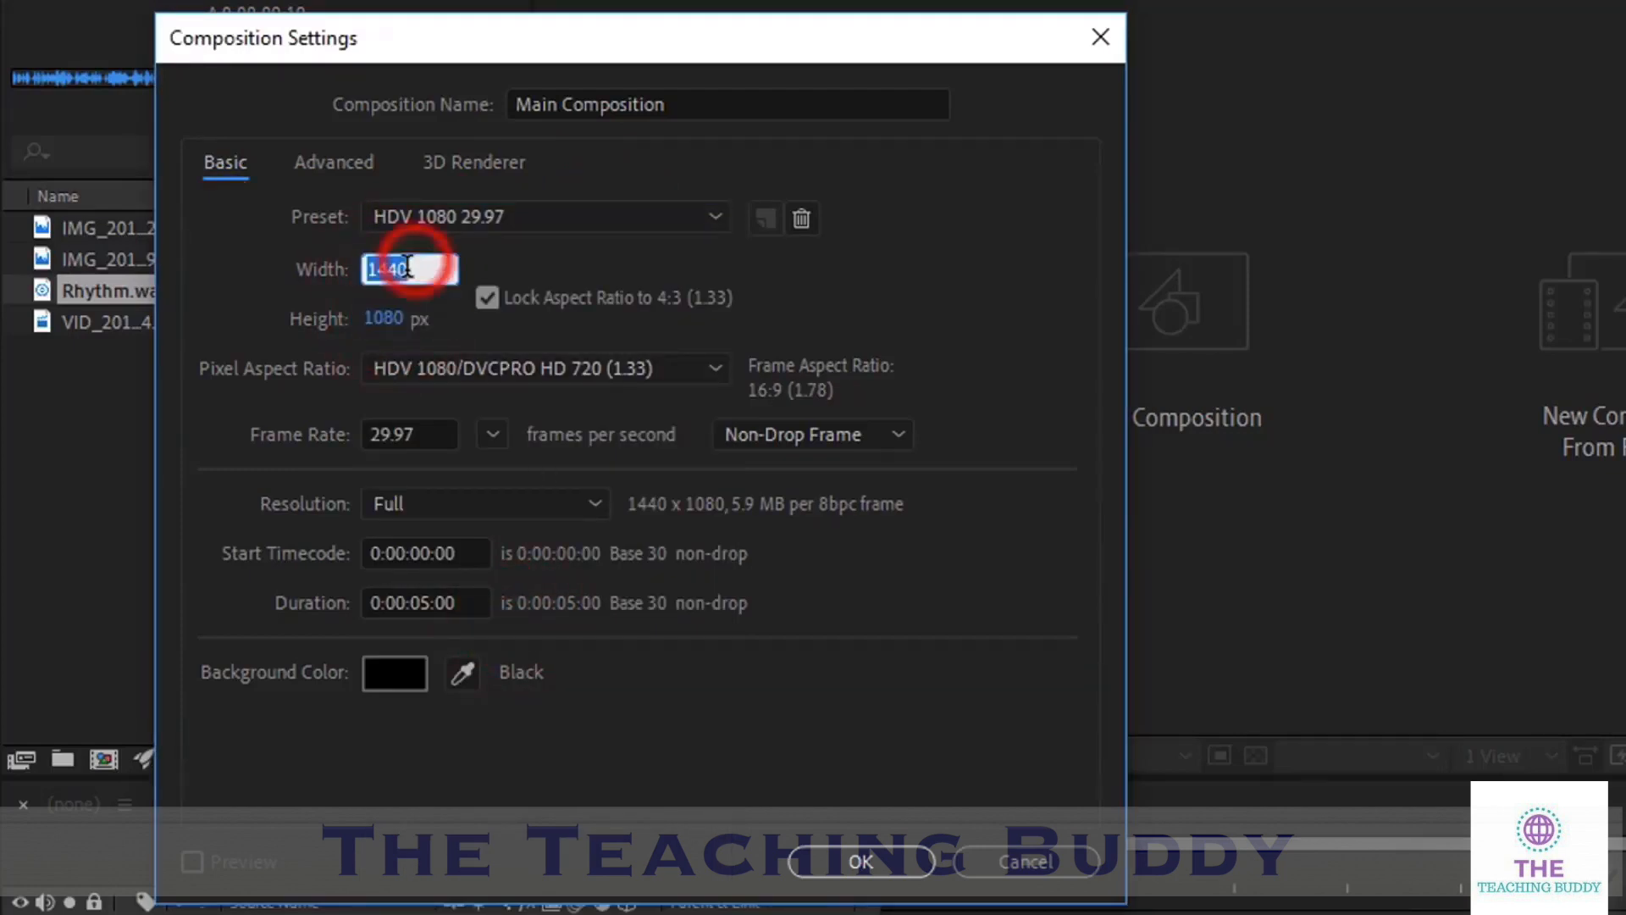
pyautogui.click(498, 320)
pyautogui.moveTo(383, 269); pyautogui.dragTo(441, 289)
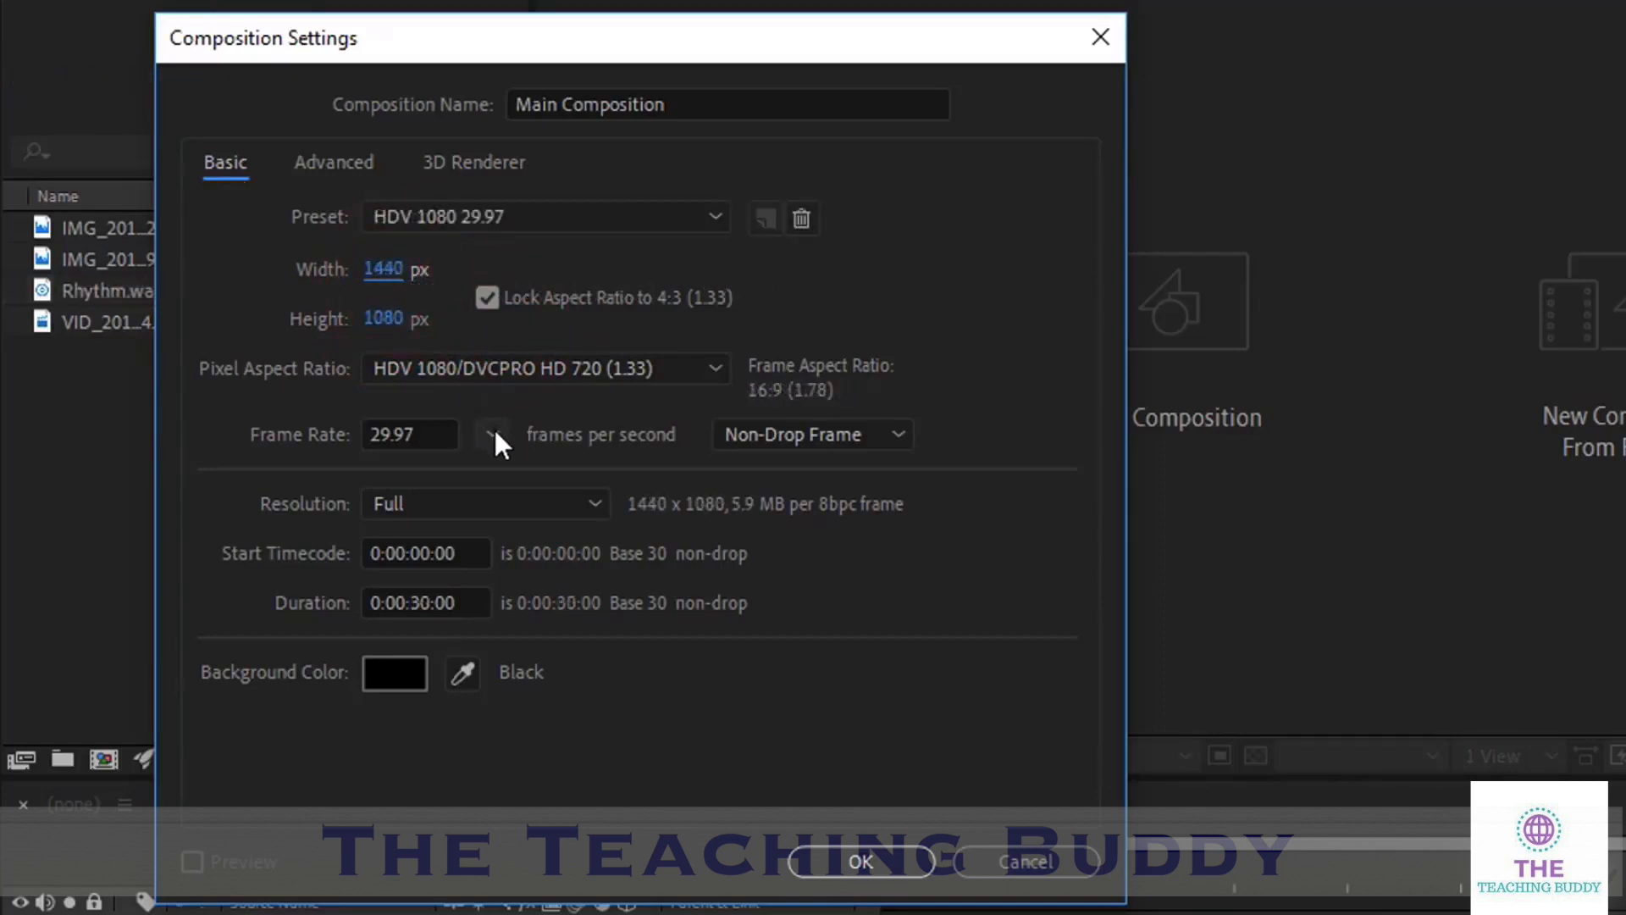
pyautogui.click(493, 434)
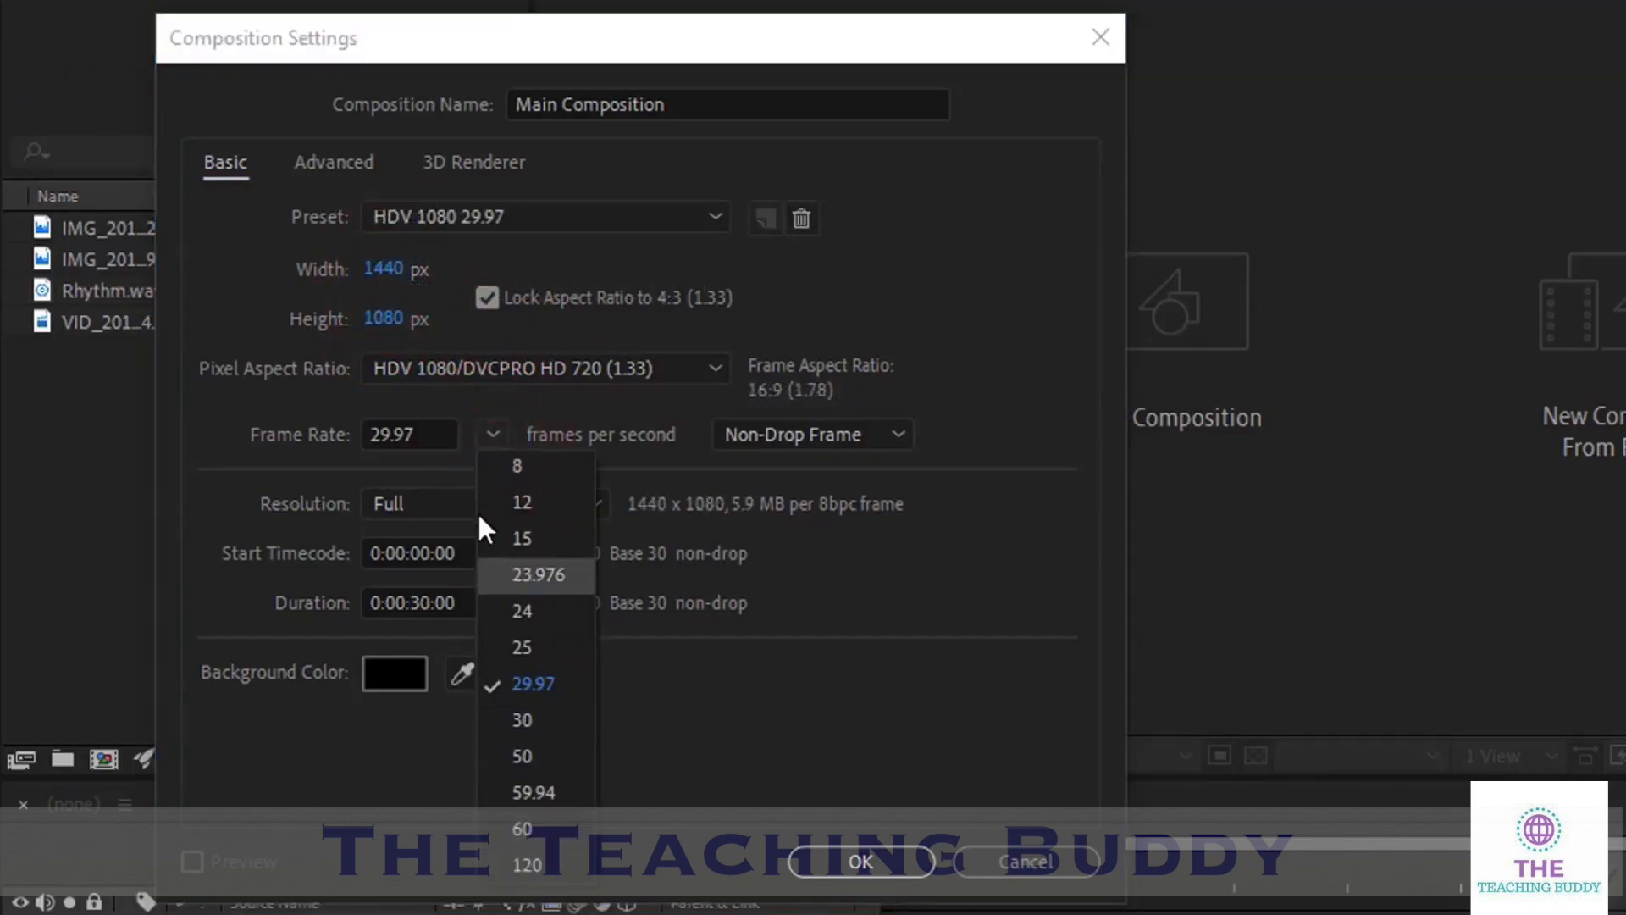
pyautogui.click(492, 433)
pyautogui.click(552, 509)
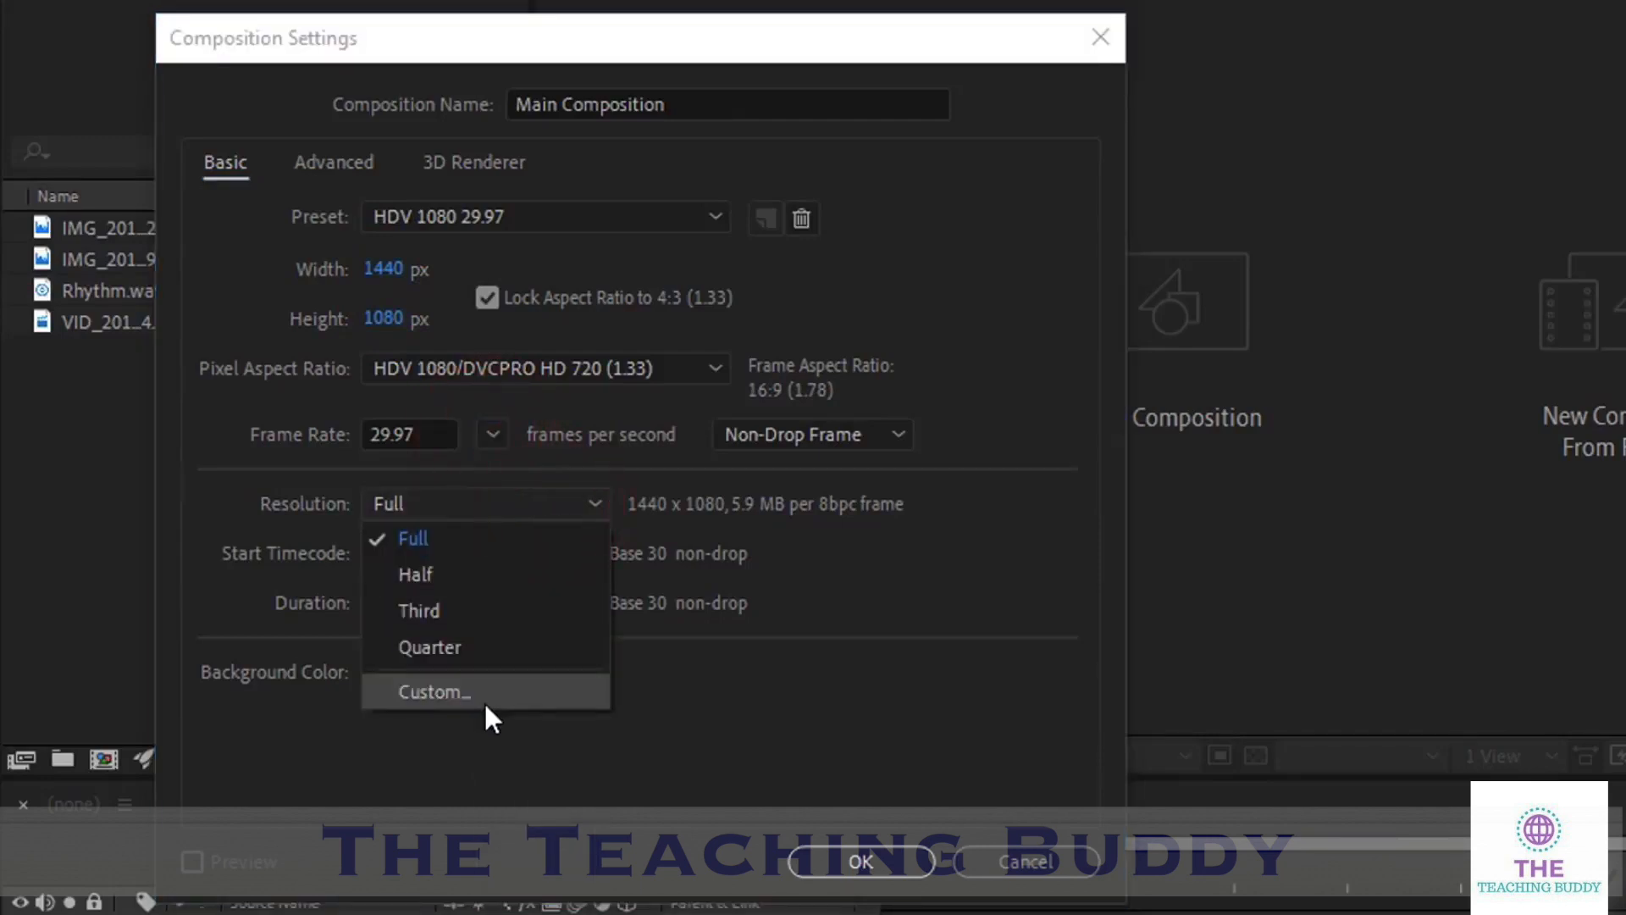
pyautogui.click(601, 502)
pyautogui.click(457, 553)
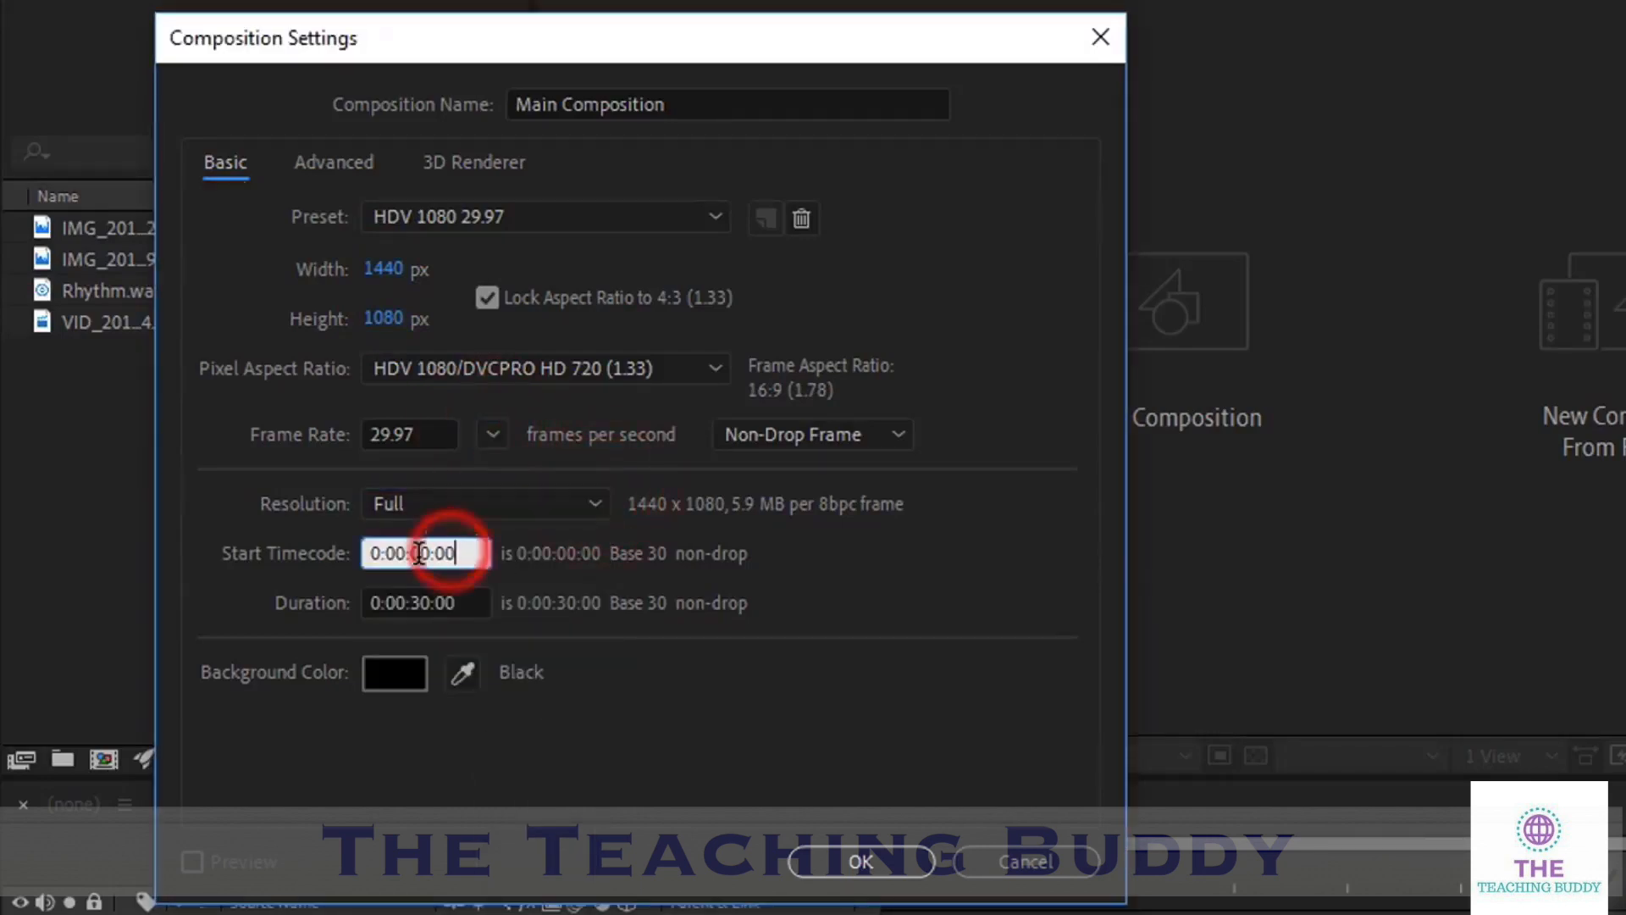
# Set the composition's duration to 0:00:30:00 and create it
pyautogui.click(464, 604)
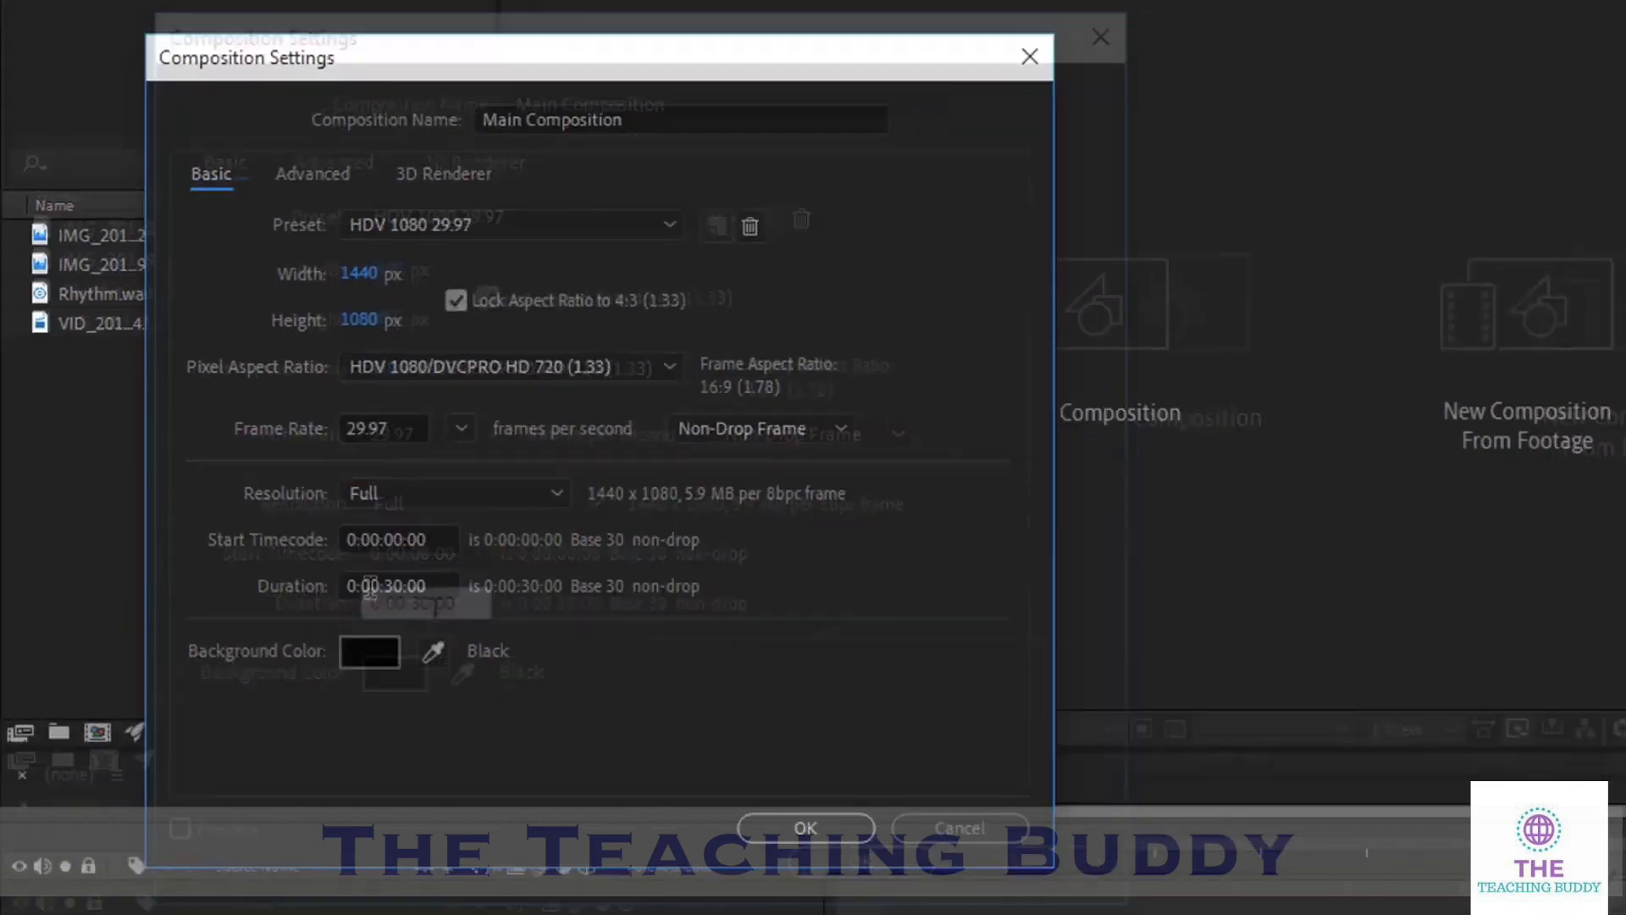
pyautogui.click(806, 828)
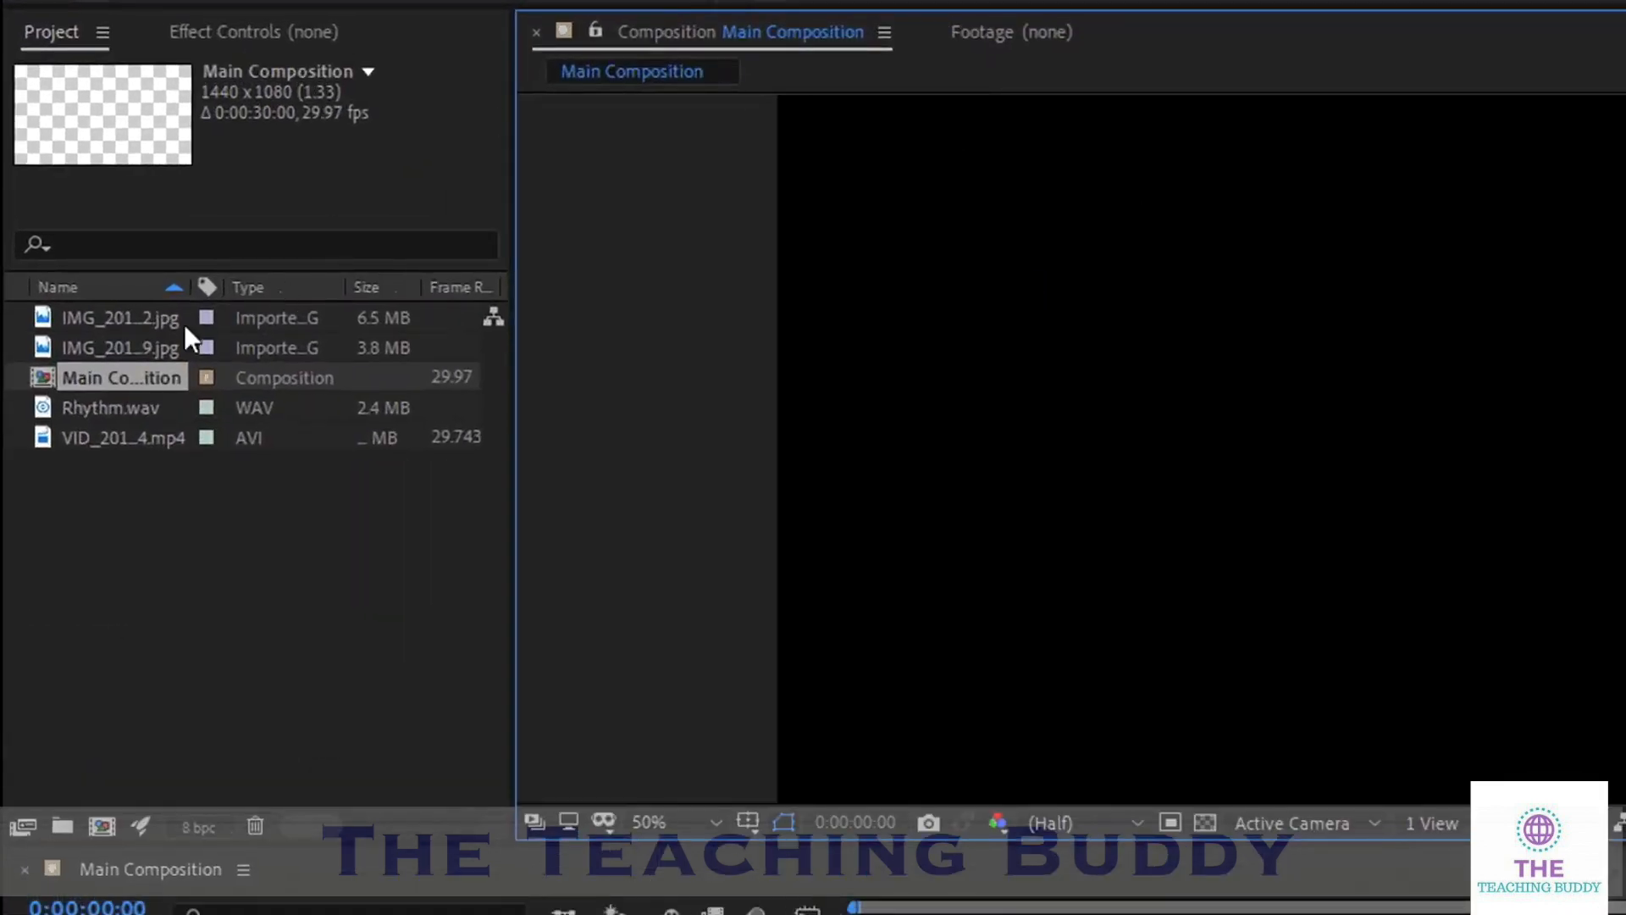
# Select Main Composition among the project items and reopen its composition settings for review
pyautogui.click(134, 375)
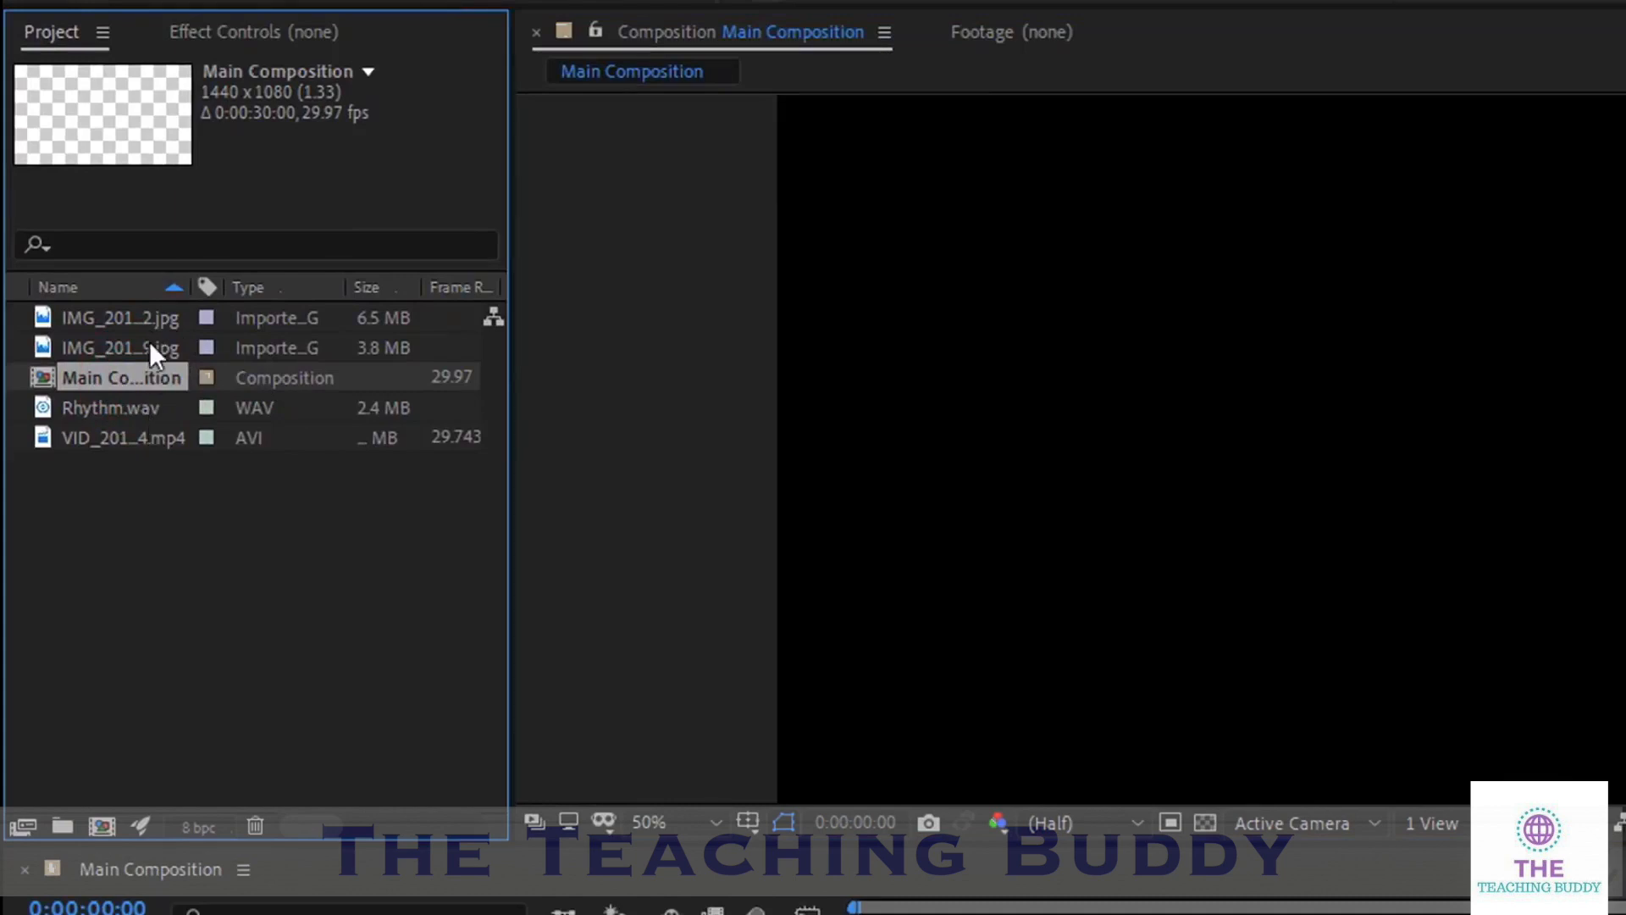
pyautogui.rightClick(288, 381)
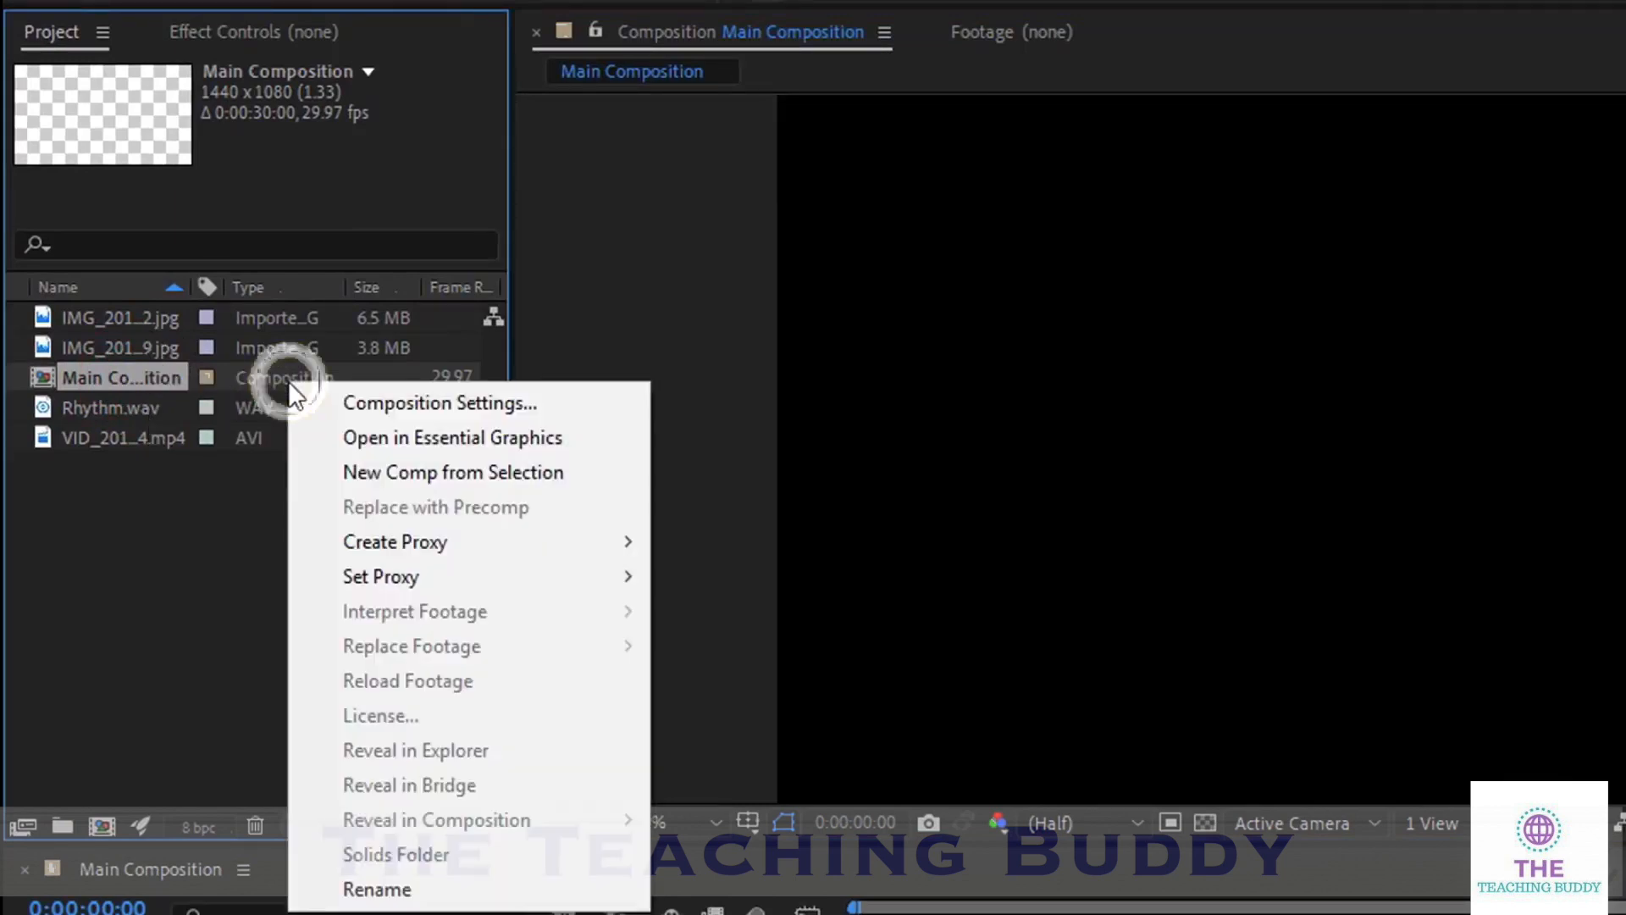
pyautogui.click(520, 404)
pyautogui.moveTo(559, 140); pyautogui.dragTo(891, 103)
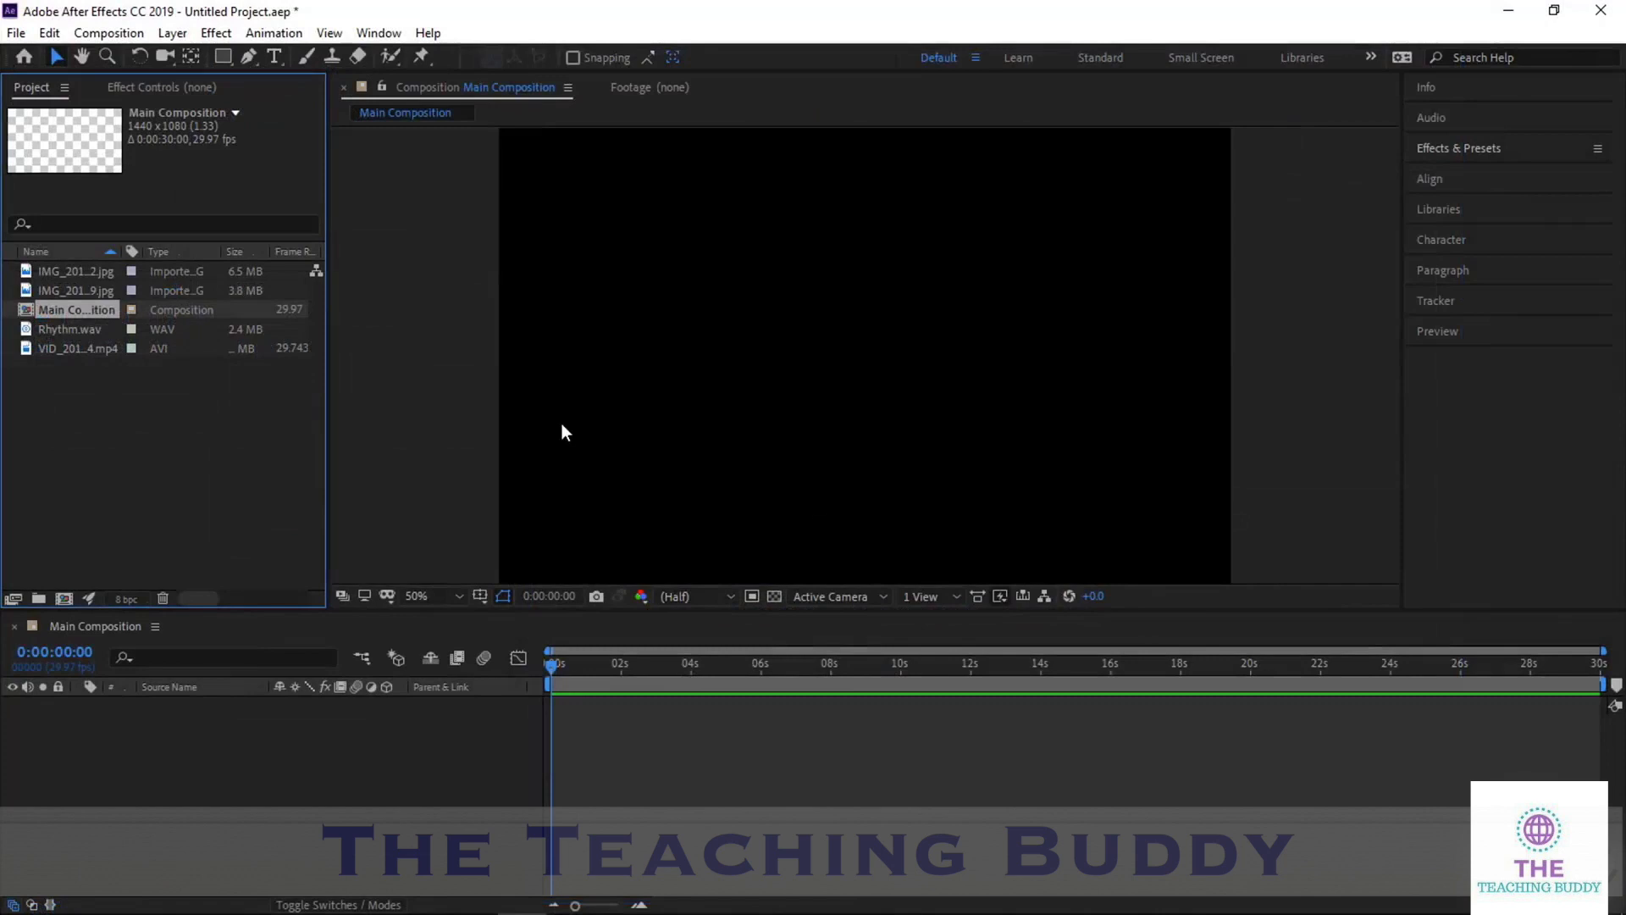
# Add IMG_20180118_204442.jpg and IMG_20180120_102439.jpg to the Main Composition timeline, the second starting about 1 second in, and move the playhead to 0:00:01:14
pyautogui.click(95, 283)
pyautogui.moveTo(85, 270); pyautogui.dragTo(557, 695)
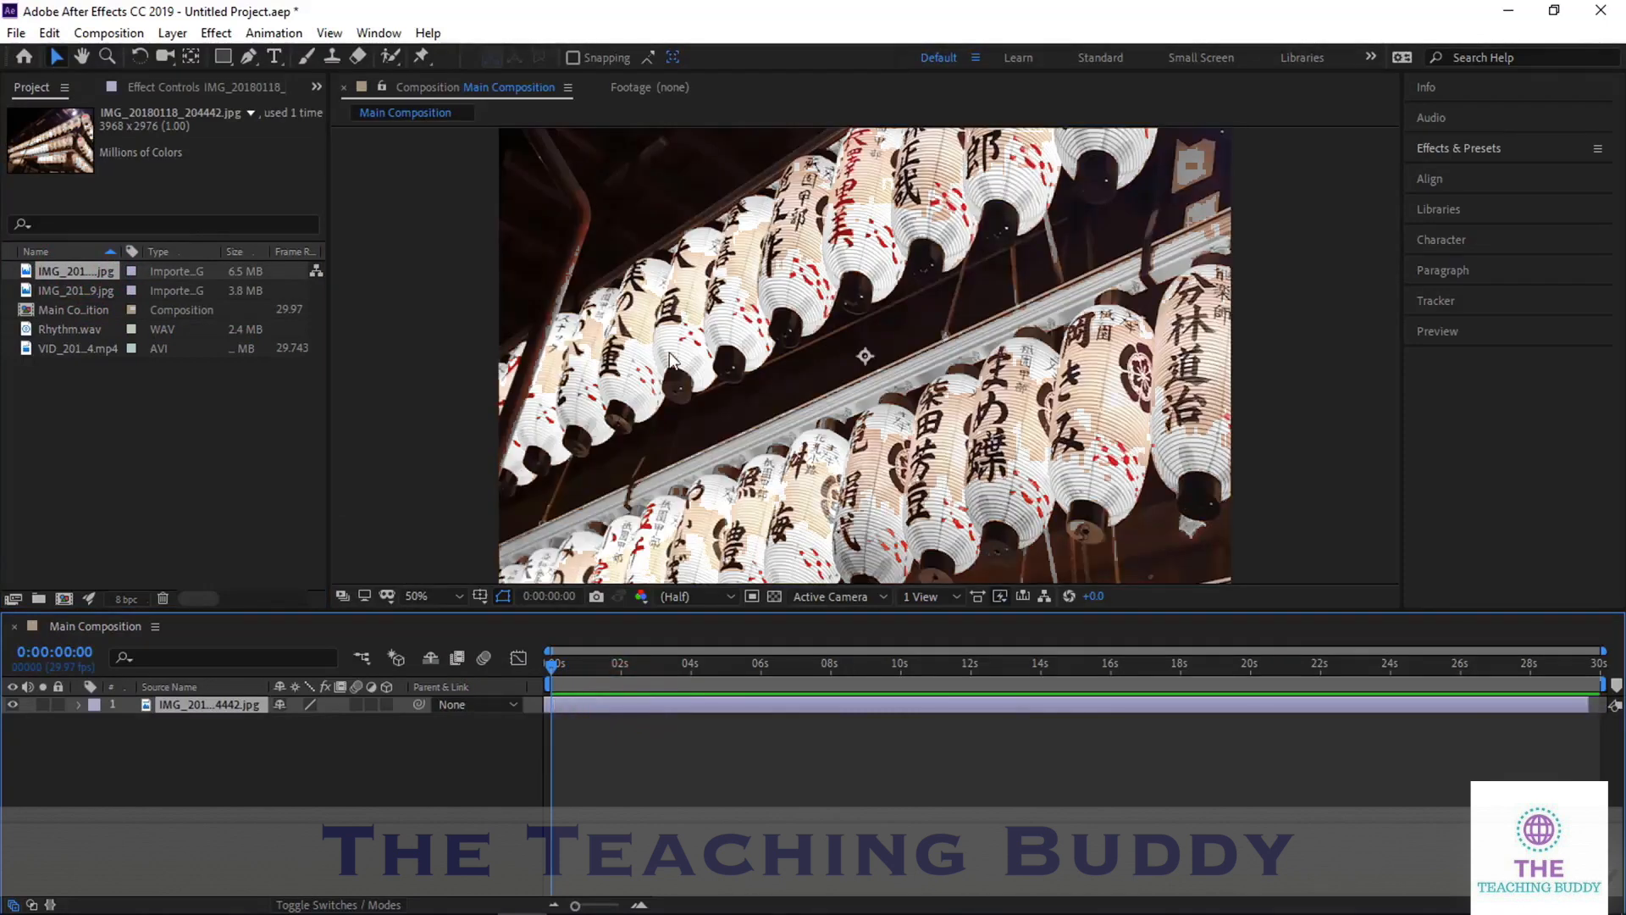
pyautogui.moveTo(72, 292)
pyautogui.mouseDown()
pyautogui.moveTo(356, 508)
pyautogui.moveTo(592, 747)
pyautogui.mouseUp()
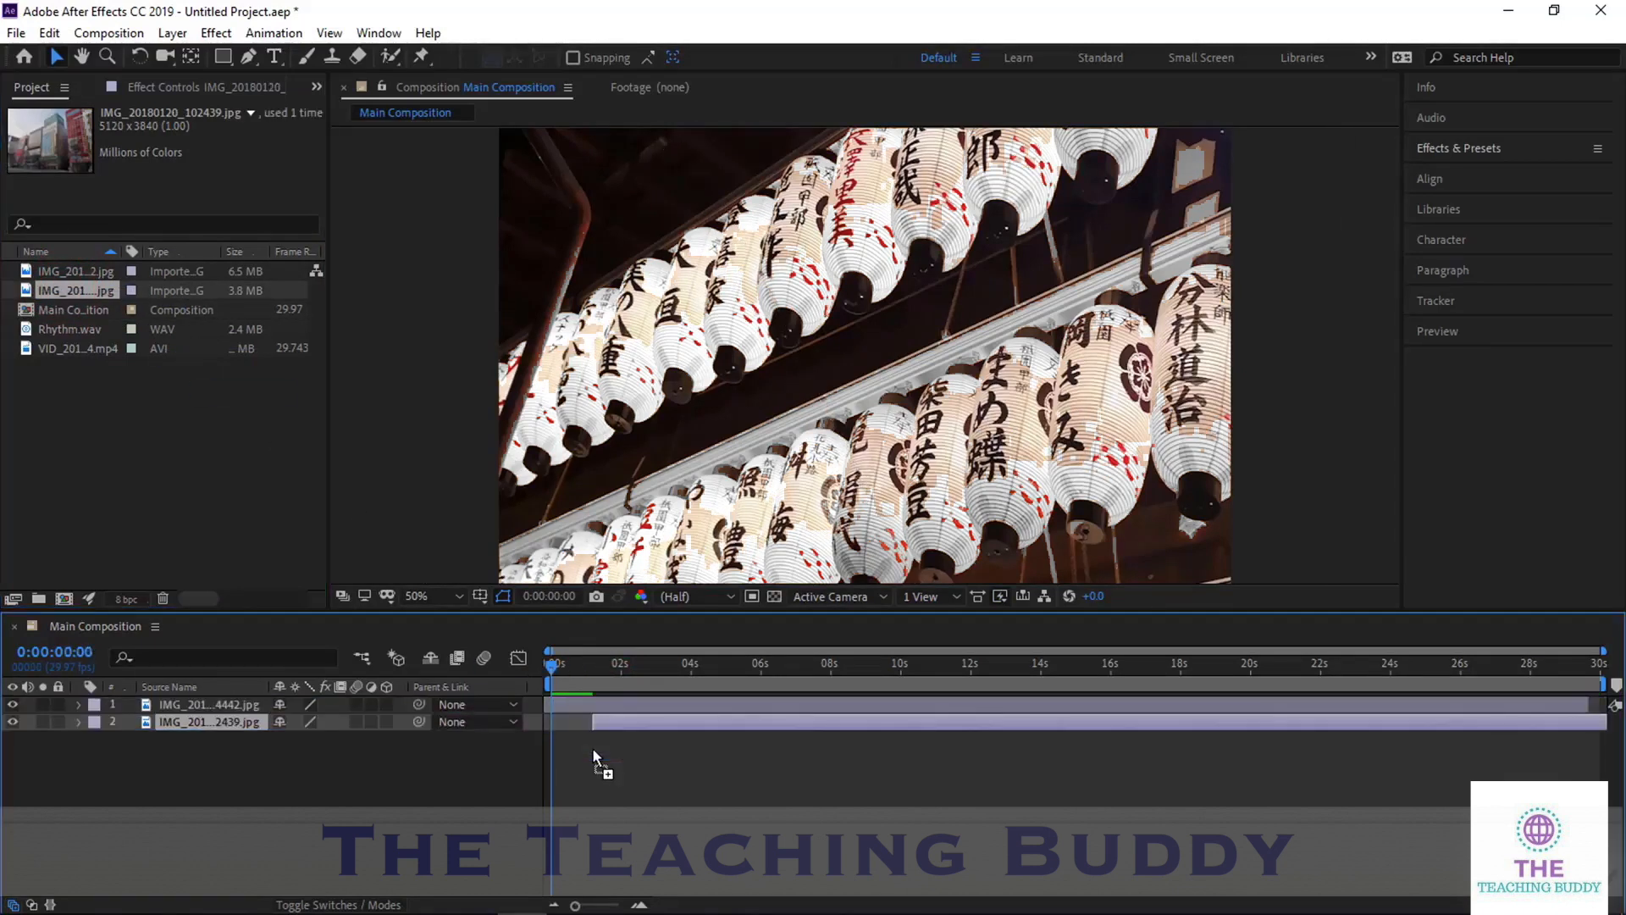
pyautogui.moveTo(554, 664); pyautogui.dragTo(605, 663)
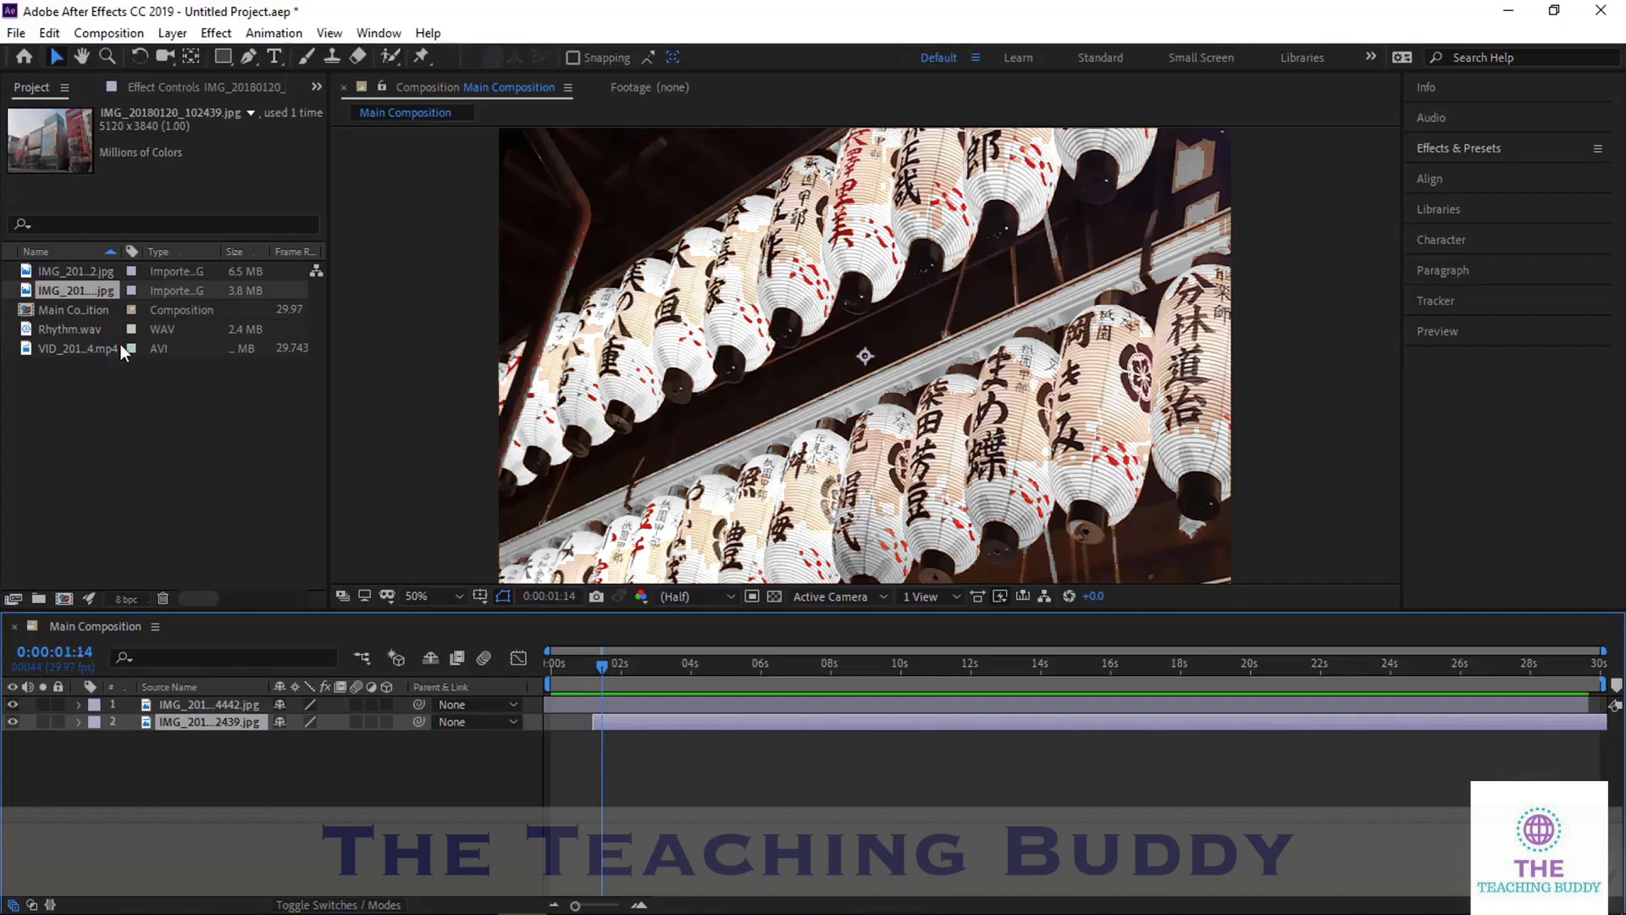
# Add Rhythm.wav and VID_20180121_205604.mp4 below the images in the Main Composition timeline, and shift the lowest layer slightly earlier
pyautogui.moveTo(94, 332); pyautogui.dragTo(561, 785)
pyautogui.moveTo(114, 352); pyautogui.dragTo(608, 801)
pyautogui.moveTo(811, 755); pyautogui.dragTo(775, 755)
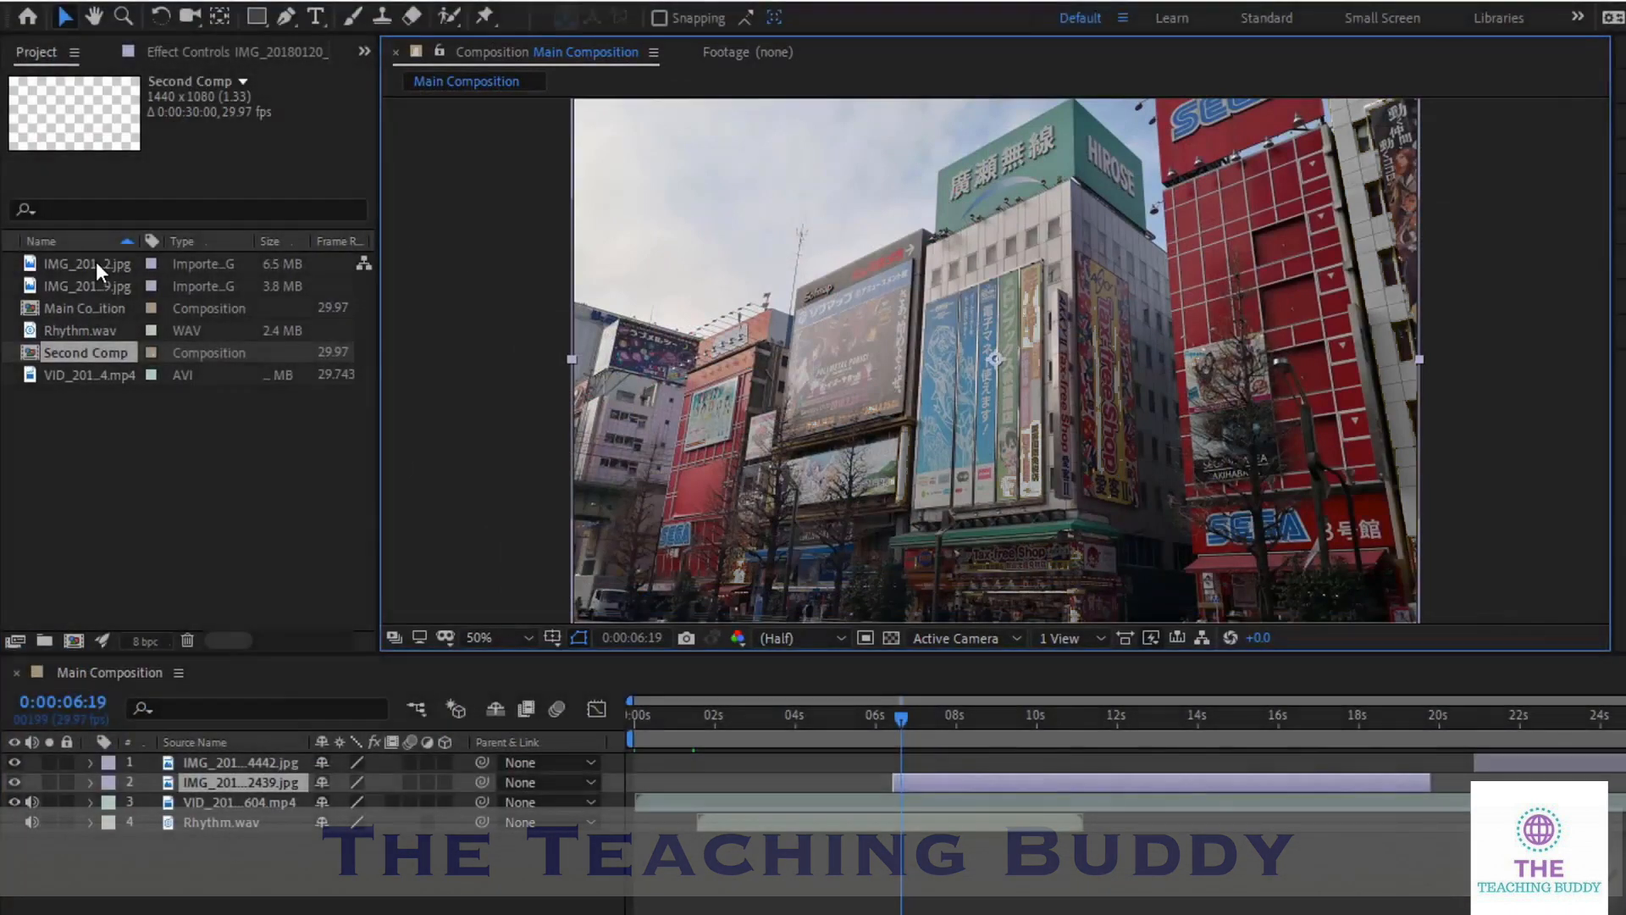
# View both images and VID_20180121_205604.mp4 individually in the Footage viewer, and rewind the video to its start
pyautogui.doubleClick(95, 263)
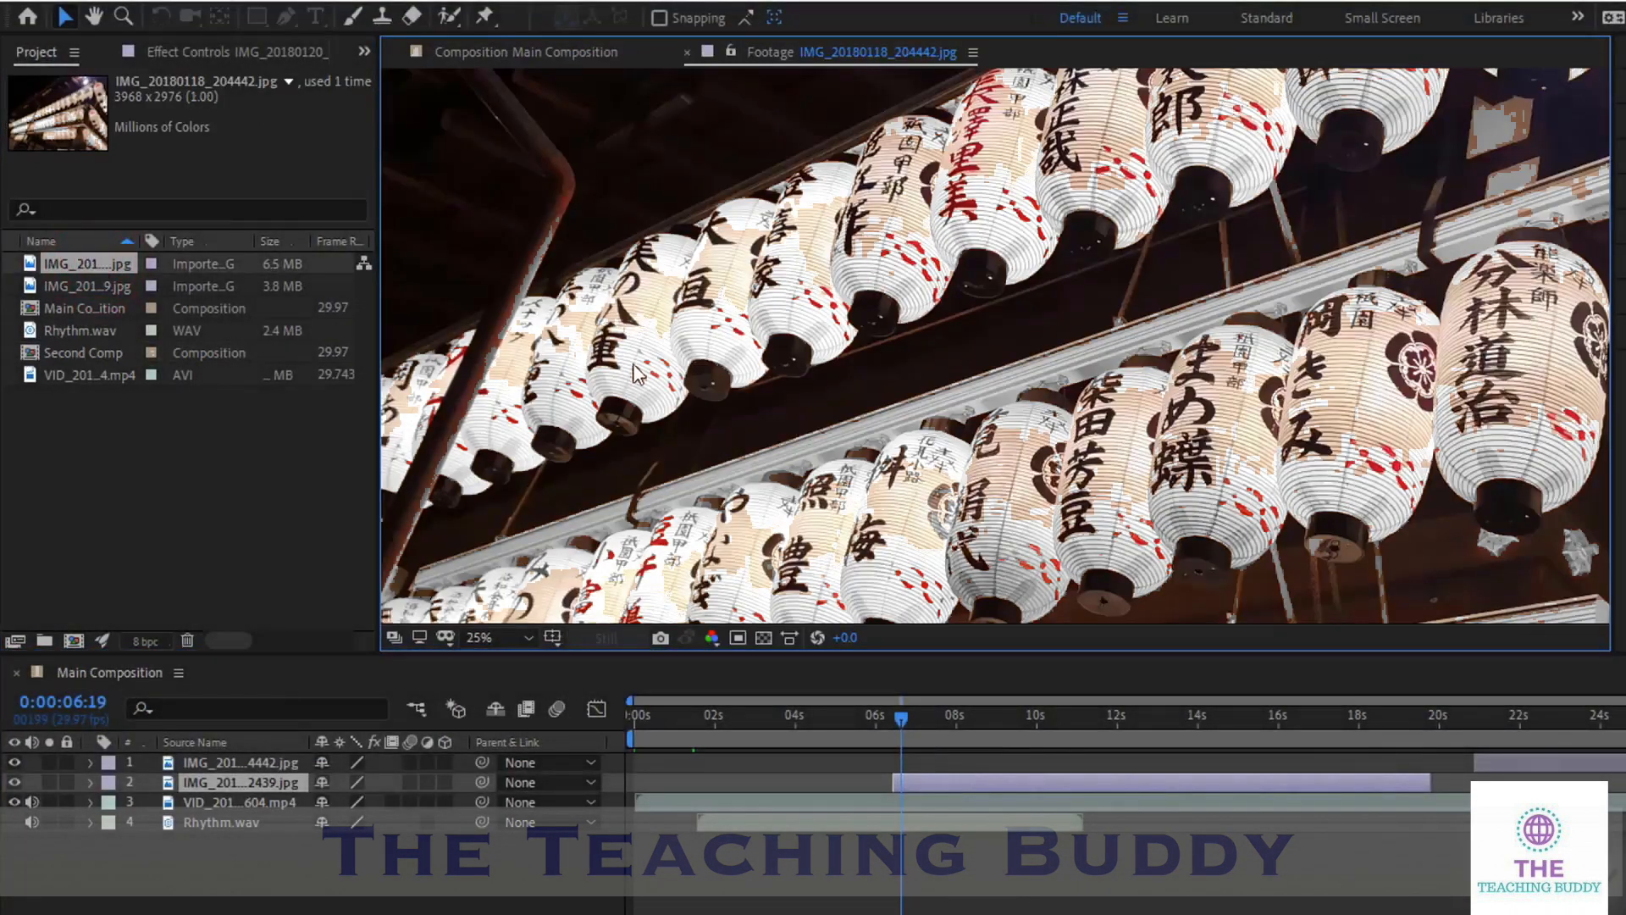
pyautogui.scroll(-2, 664, 368)
pyautogui.doubleClick(79, 286)
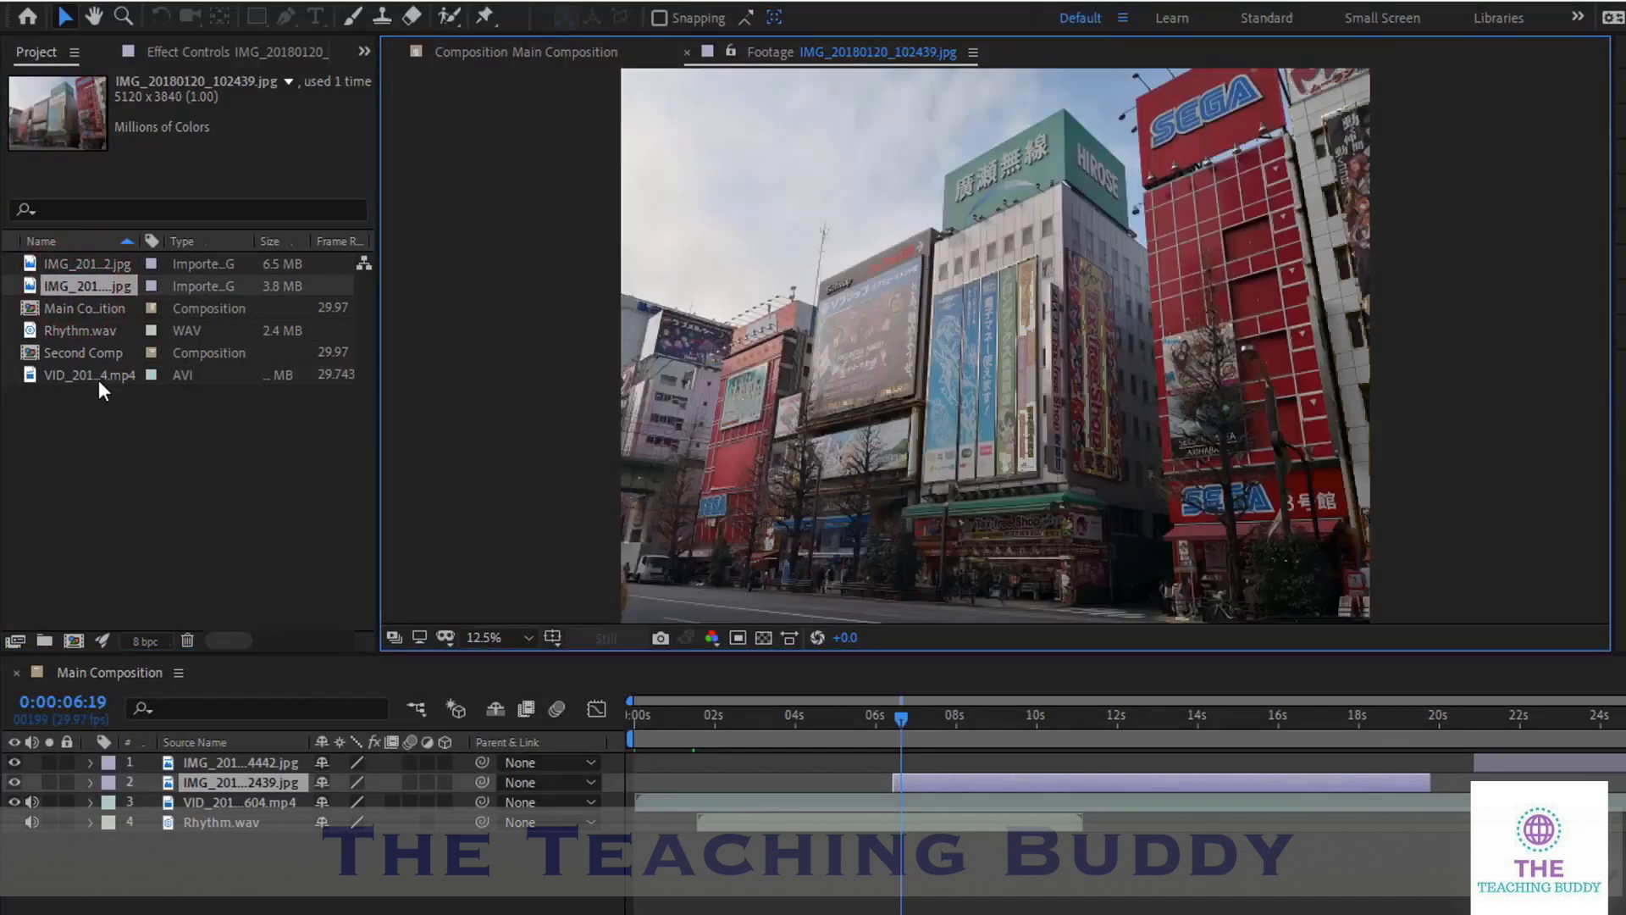
pyautogui.doubleClick(98, 377)
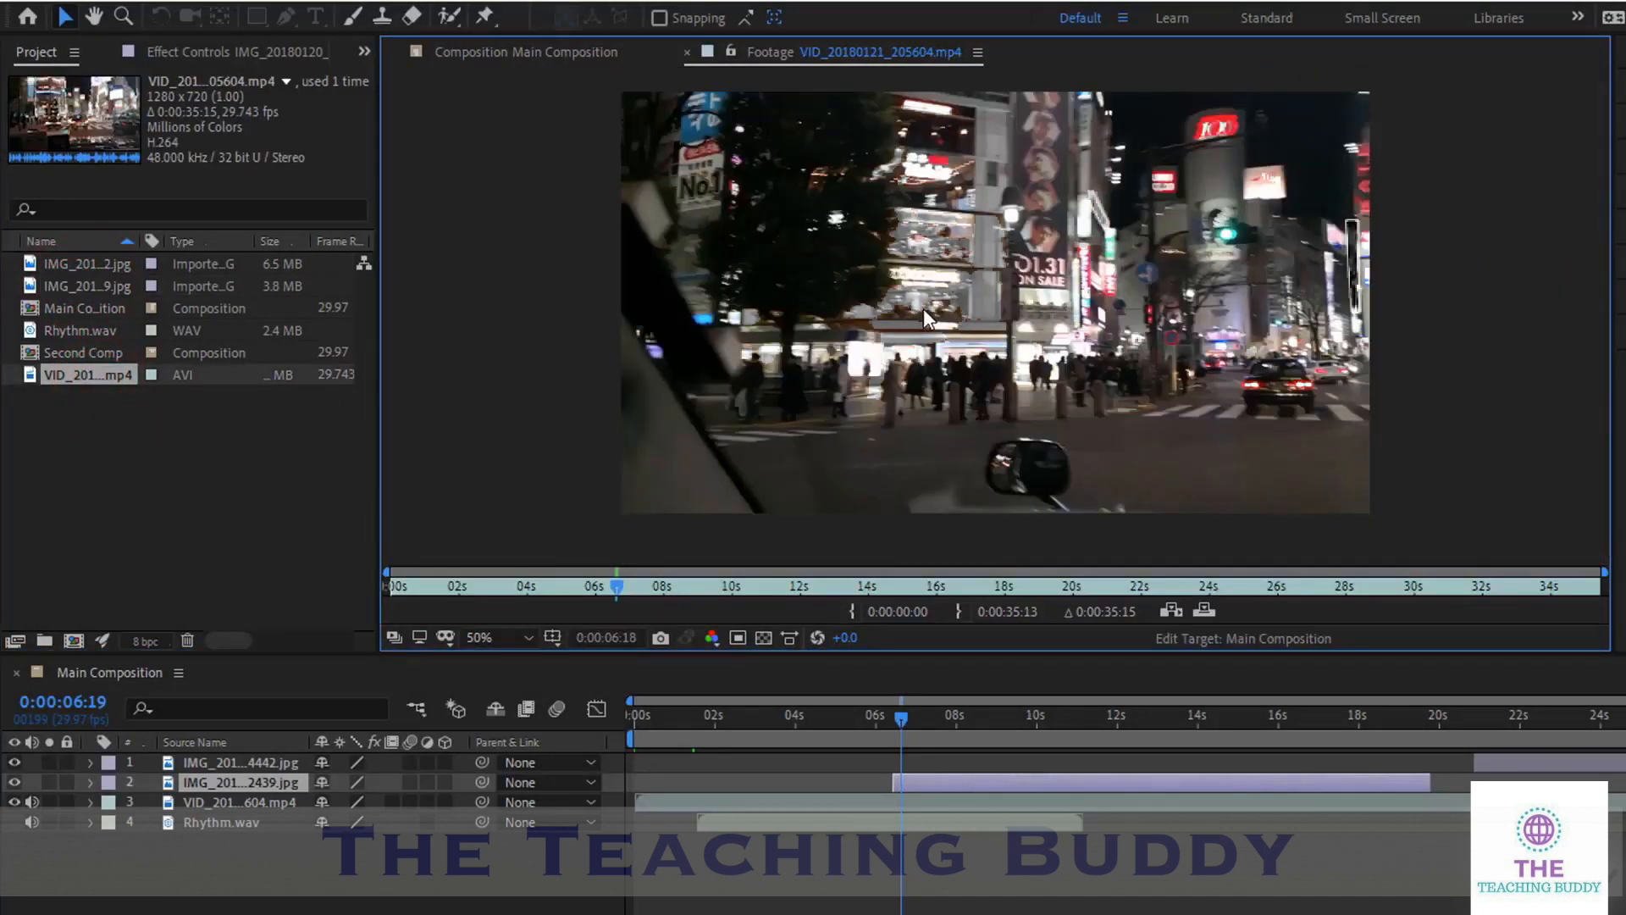
pyautogui.moveTo(615, 591); pyautogui.dragTo(390, 585)
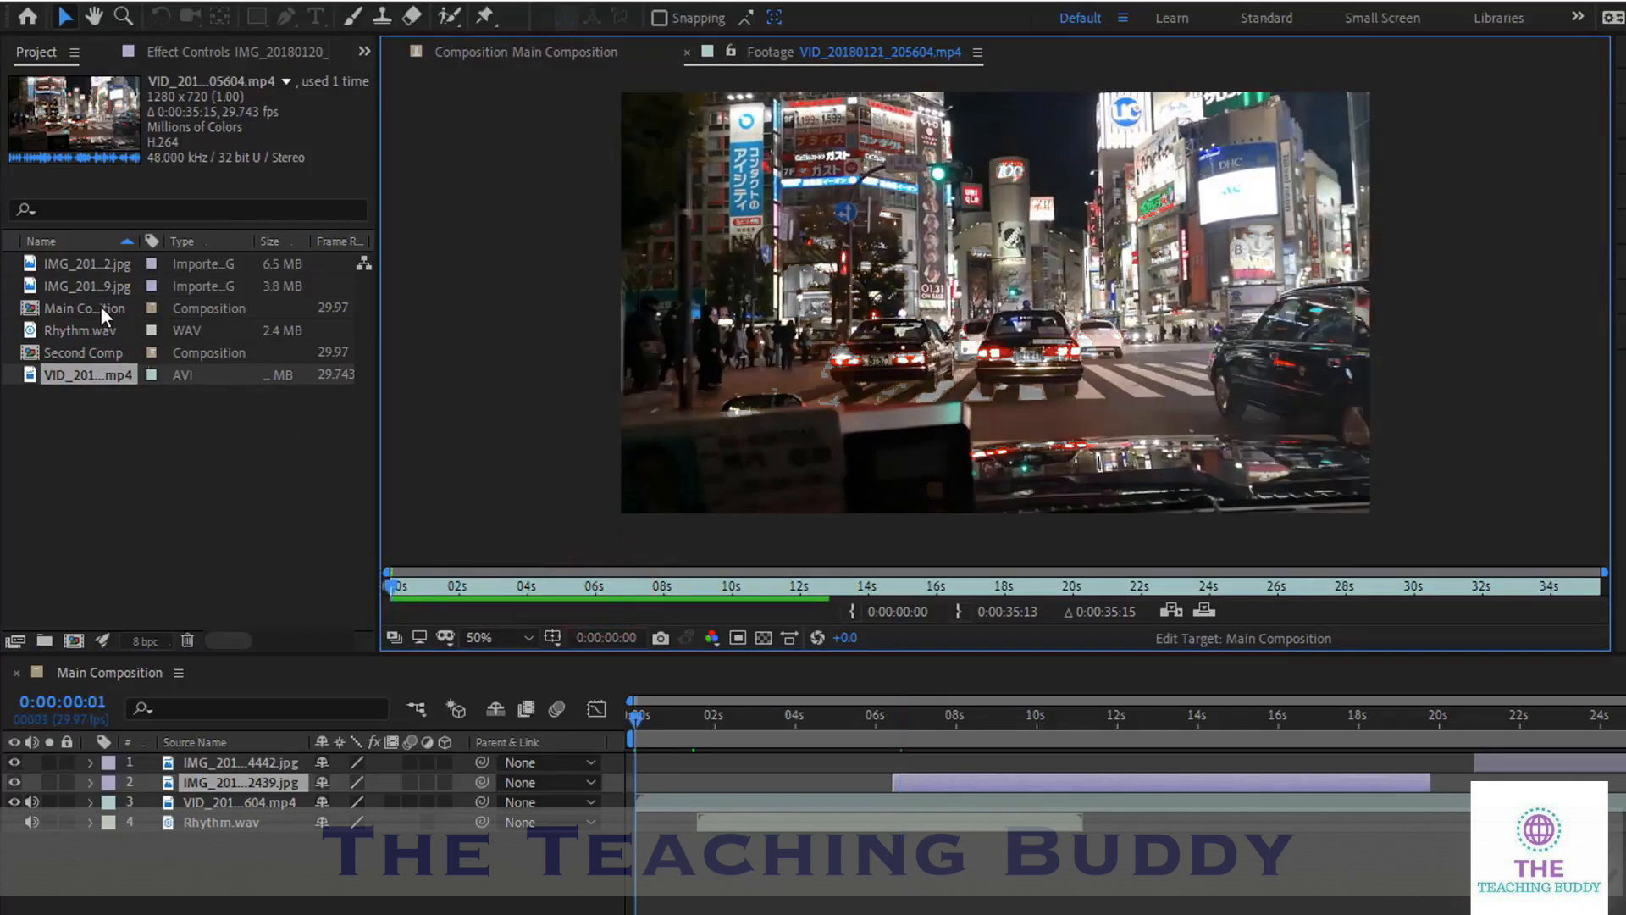
# Return to the Main Composition view and inspect its frames at several times, up to 0:00:11:10
pyautogui.doubleClick(98, 306)
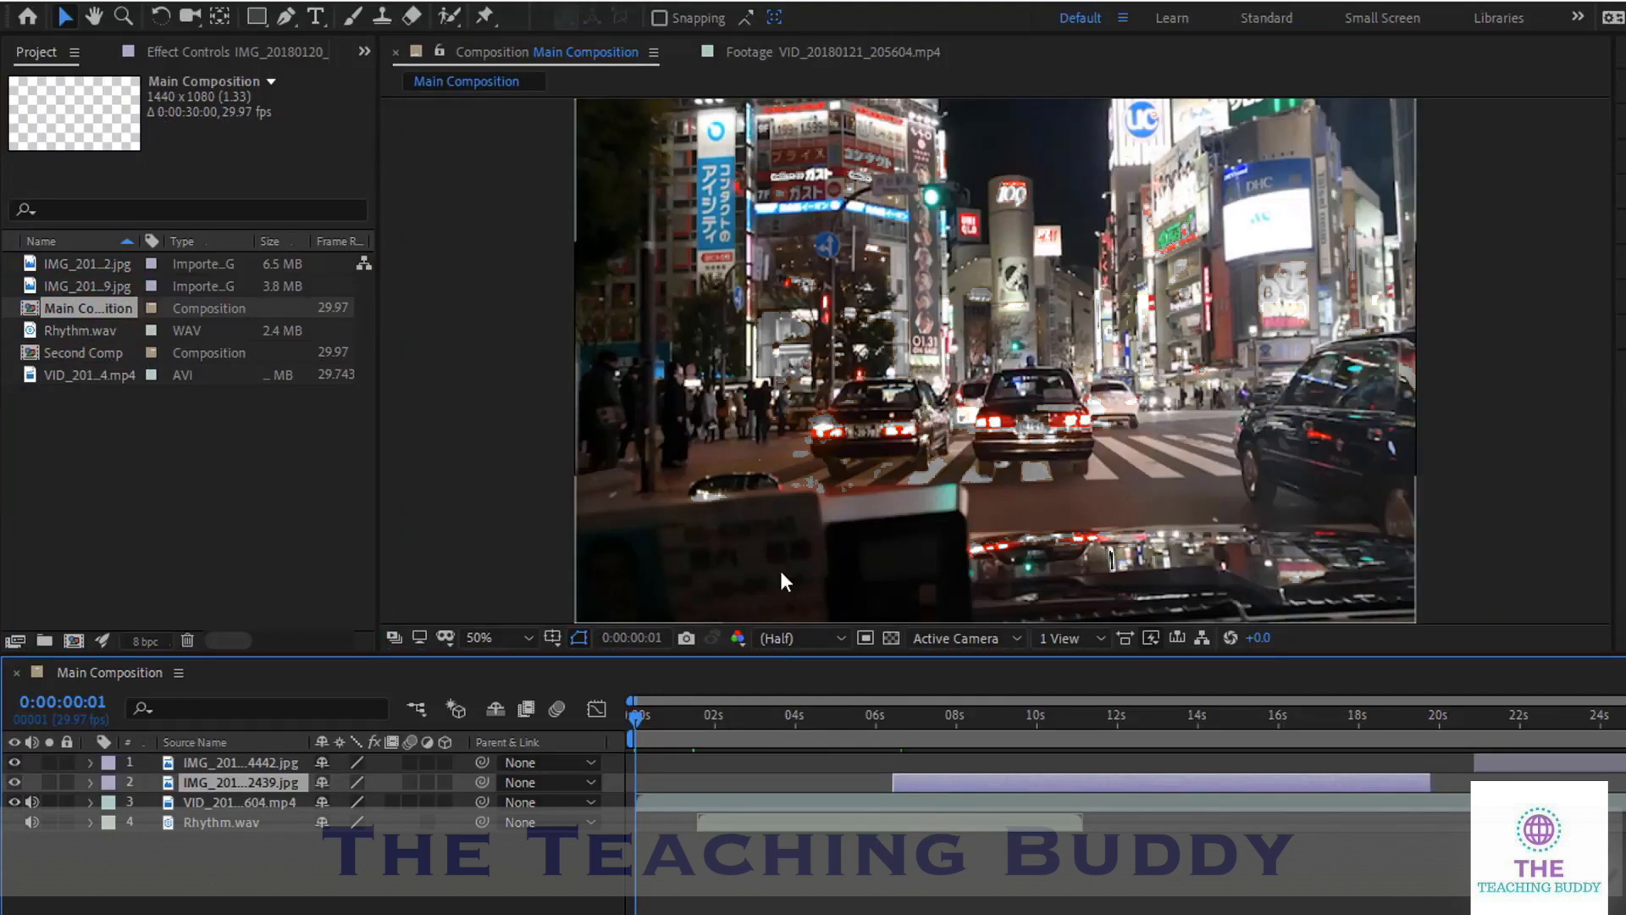
pyautogui.hotkey('ctrl', 'Up')
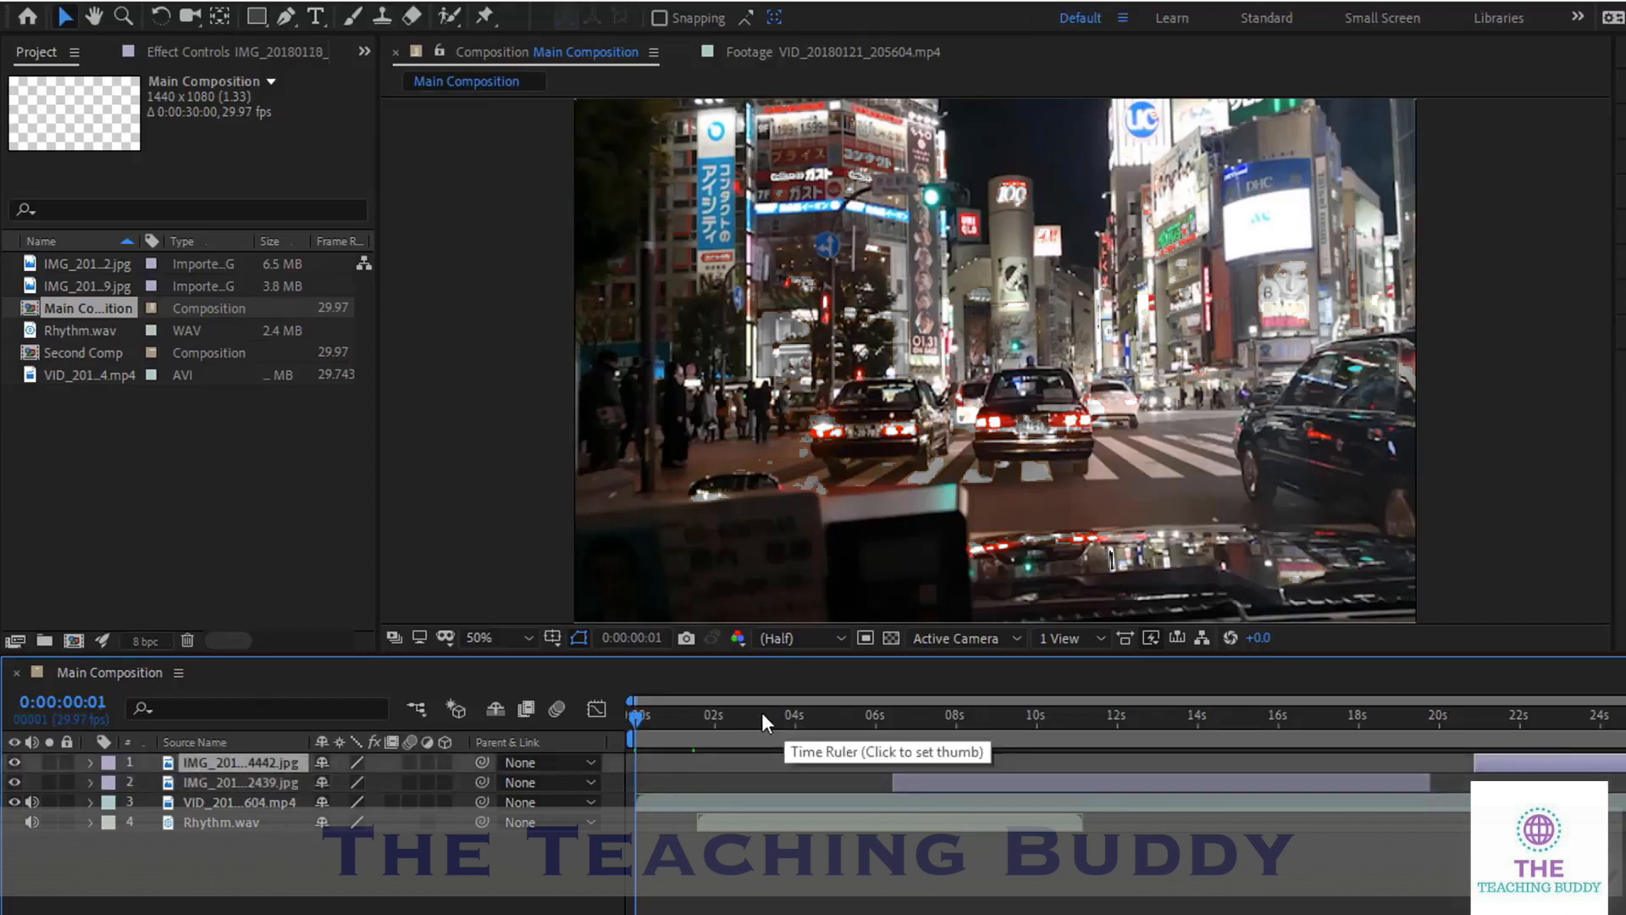
pyautogui.click(761, 714)
pyautogui.click(889, 722)
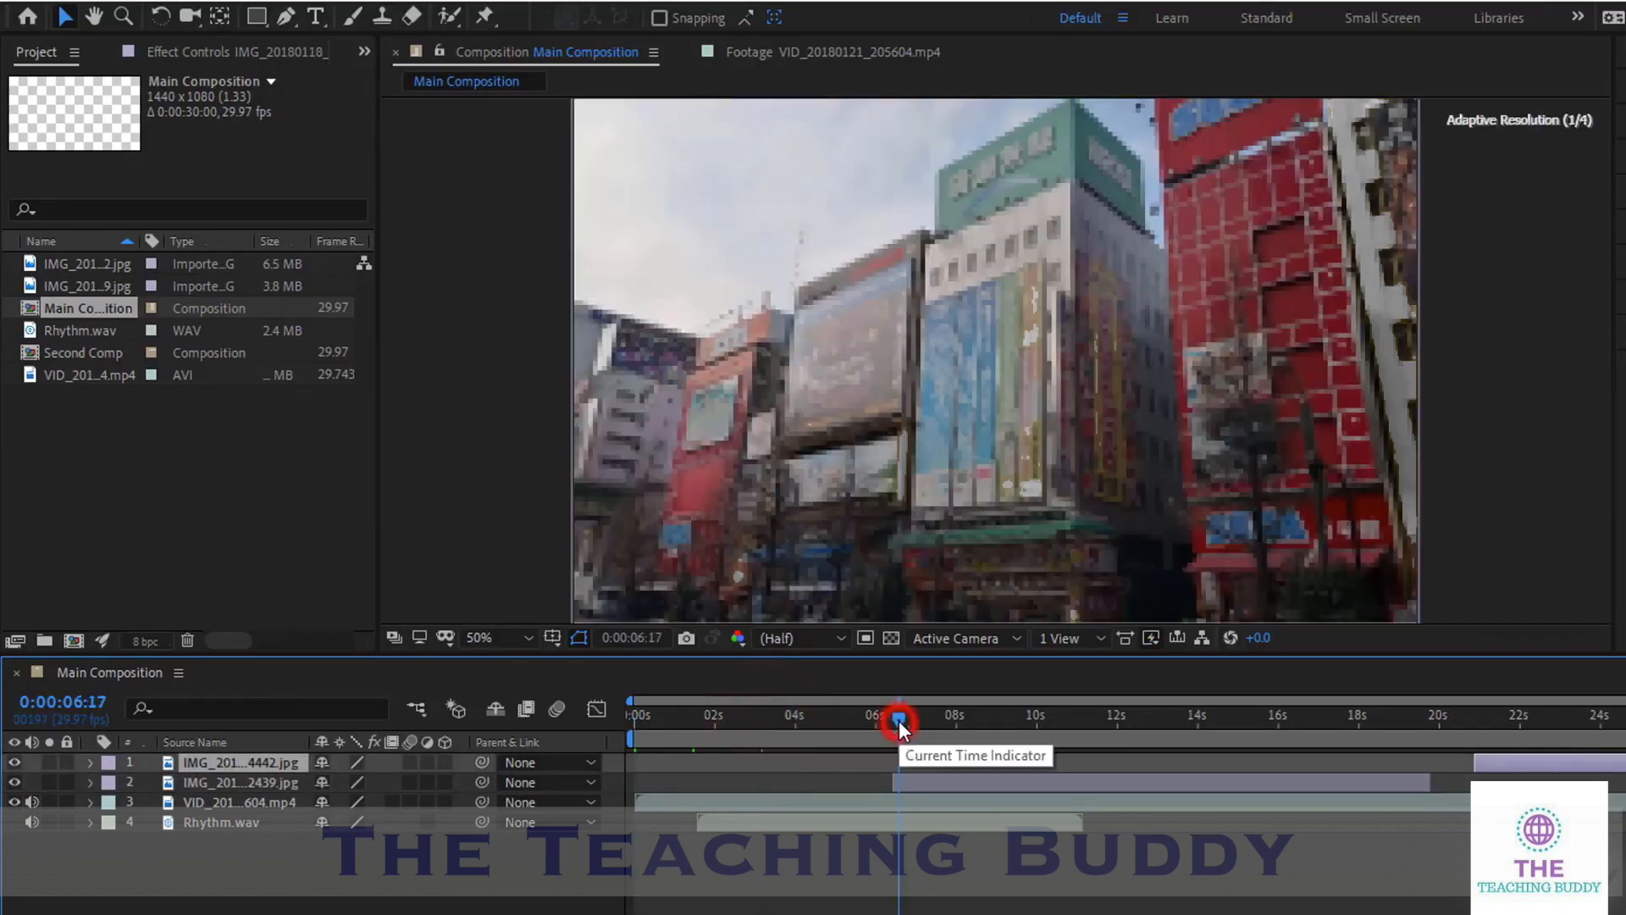
pyautogui.click(1091, 718)
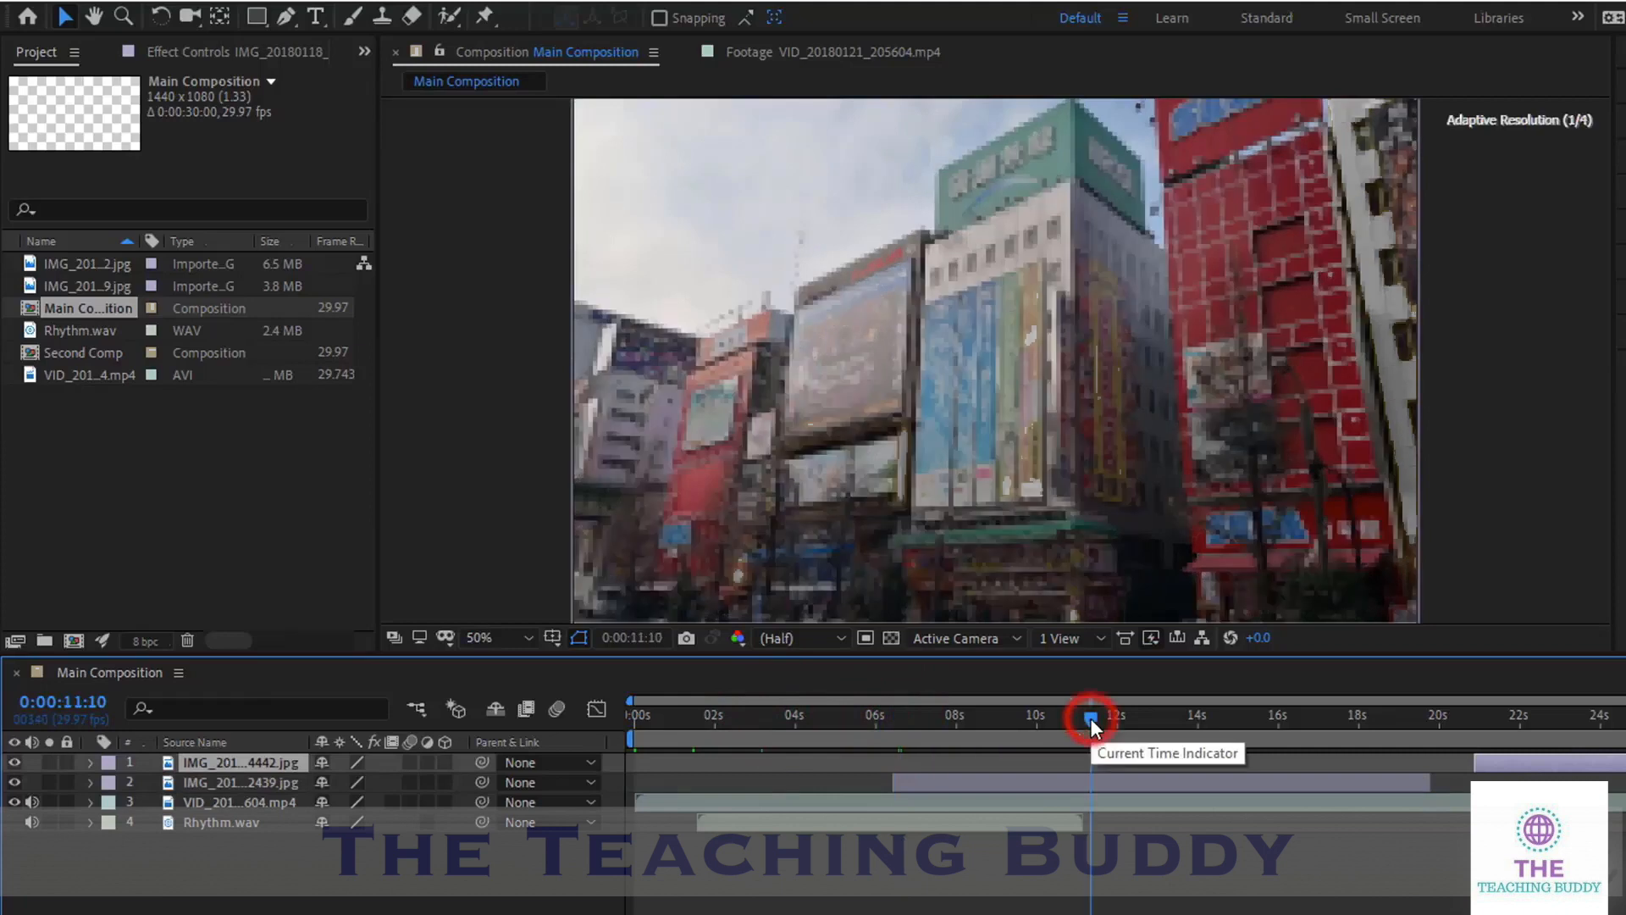
# Inspect frames at several times along the Main Composition timeline, rewind to 0:00:00:00, and preview the composition
pyautogui.click(1302, 720)
pyautogui.click(1545, 715)
pyautogui.click(777, 716)
pyautogui.moveTo(780, 719)
pyautogui.mouseDown()
pyautogui.moveTo(683, 715)
pyautogui.moveTo(759, 716)
pyautogui.mouseUp()
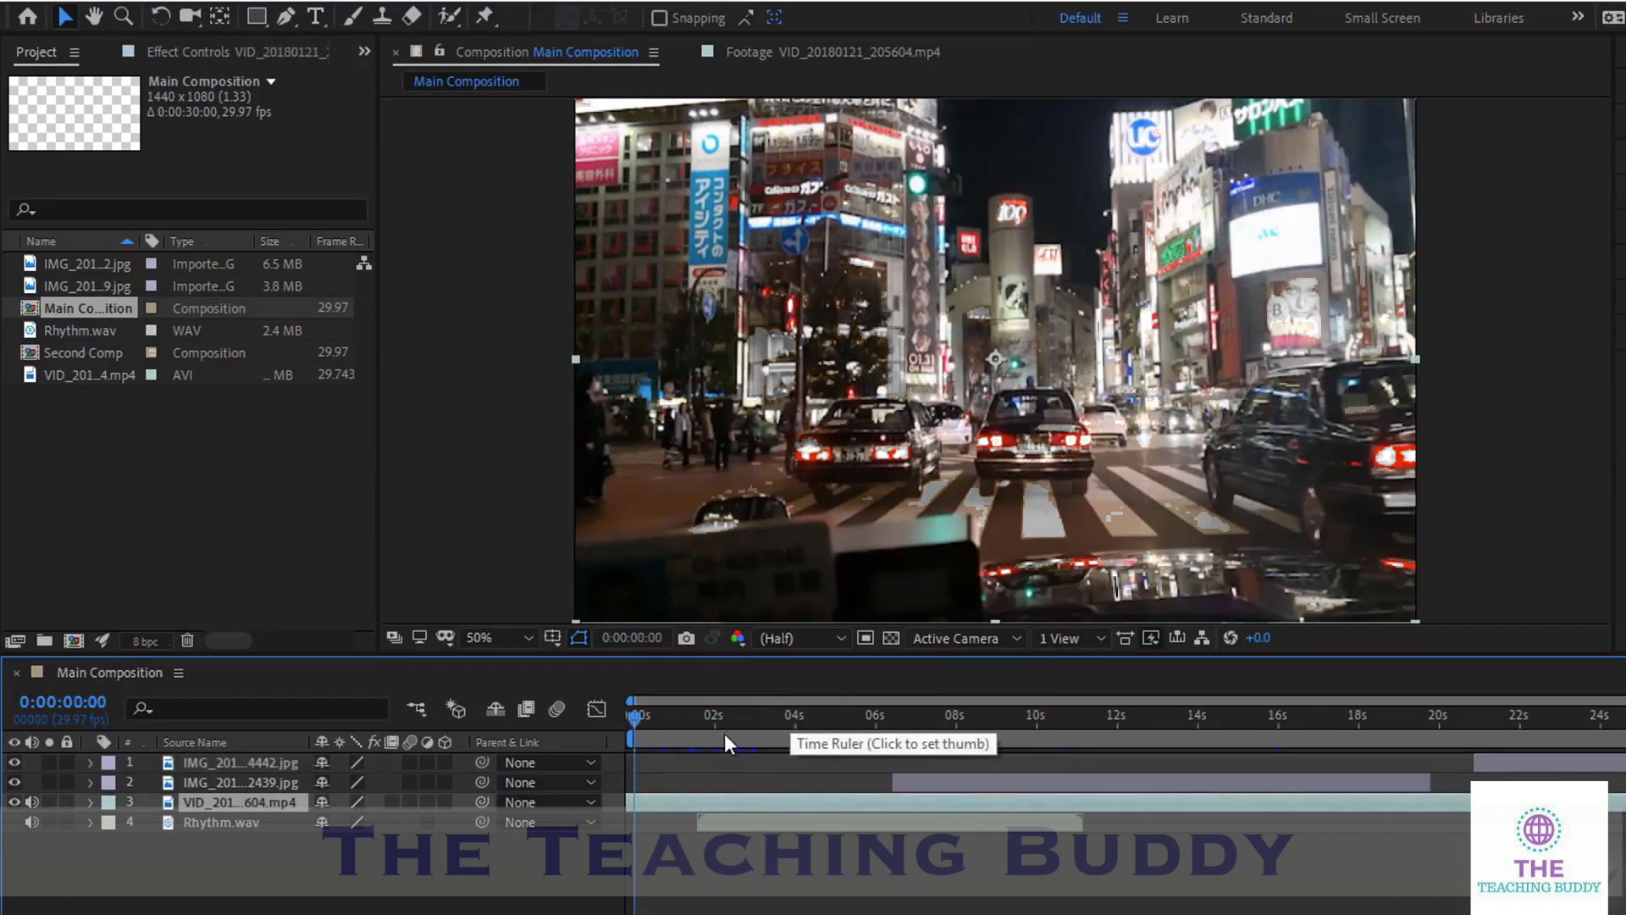
pyautogui.press('space')
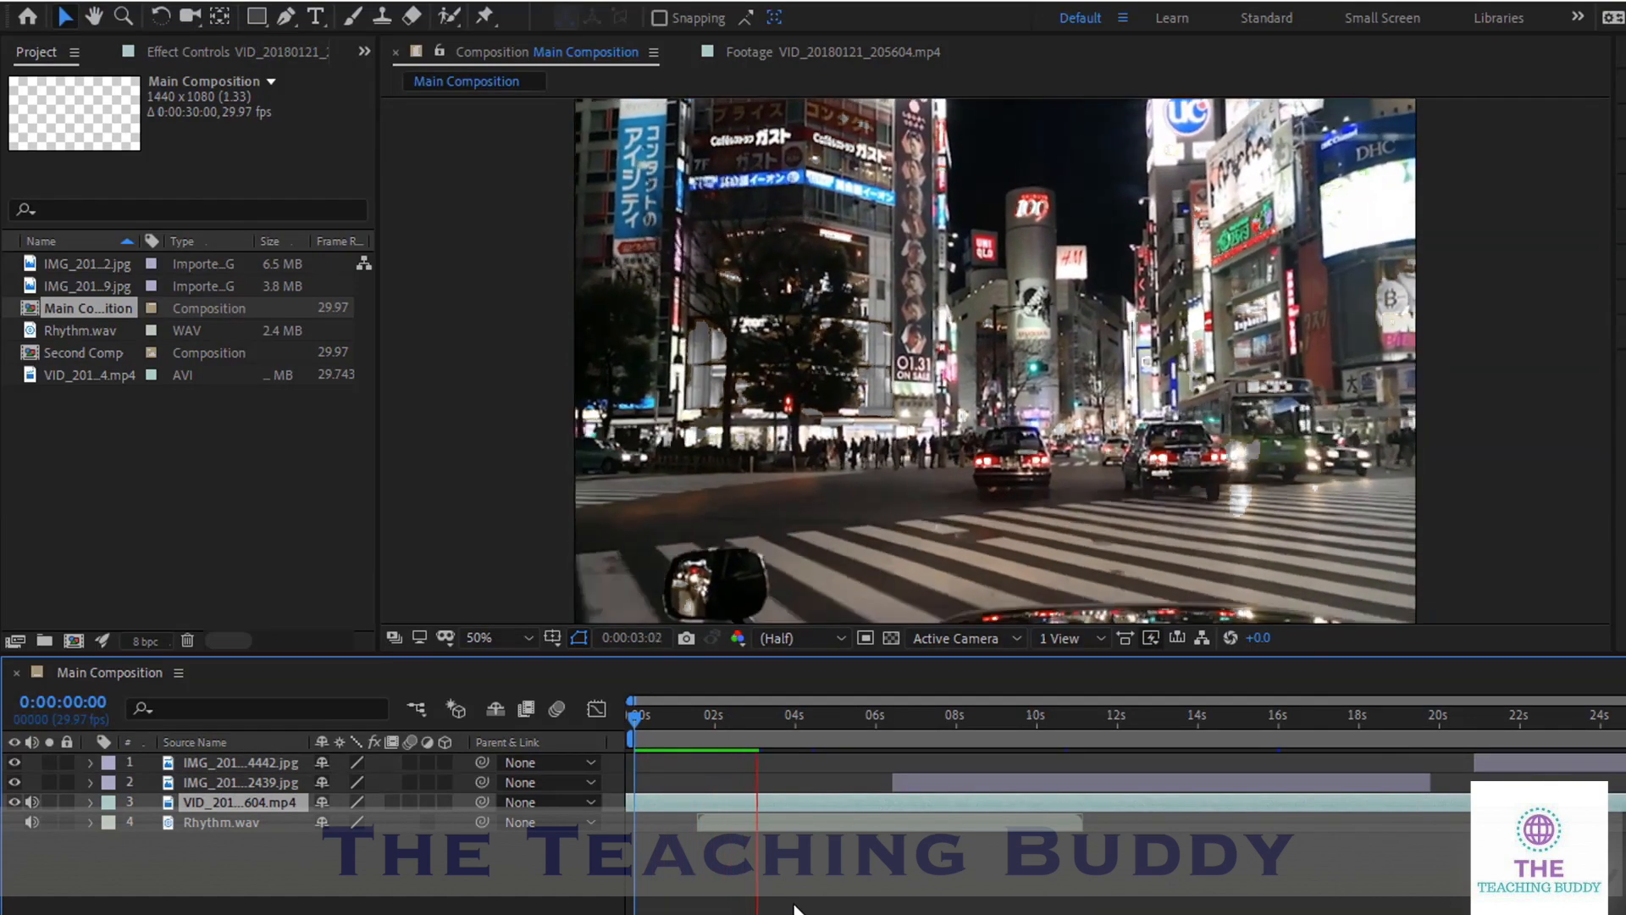
# Replay Main Composition from its start at Full resolution, stop the preview, and move the playhead to 0:00:02:09
pyautogui.click(639, 716)
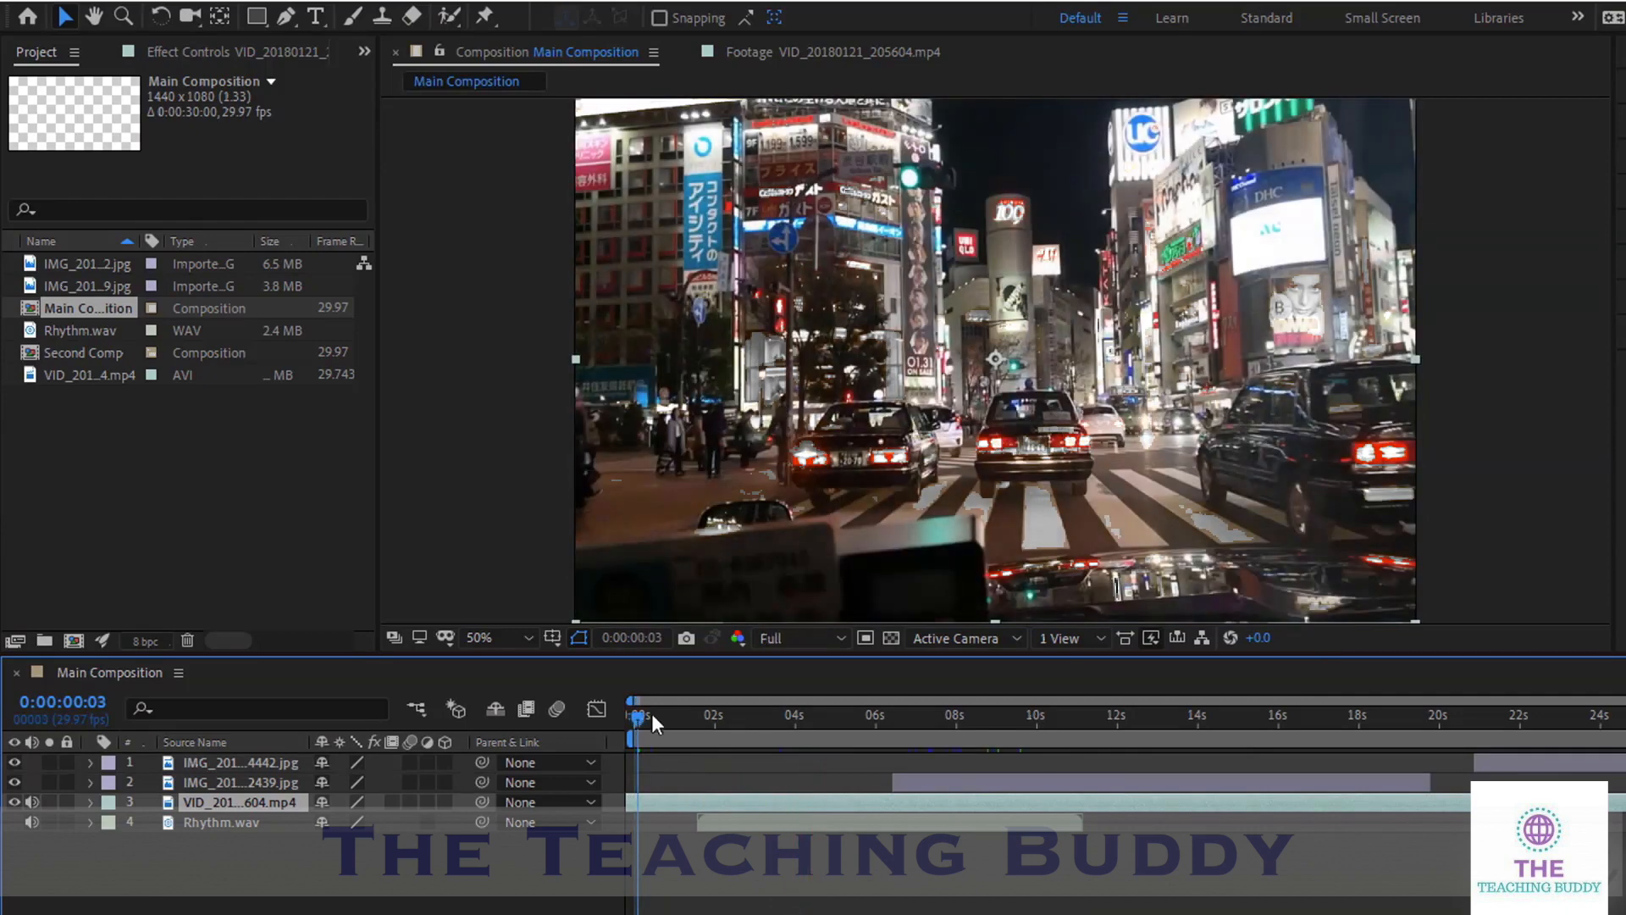
pyautogui.moveTo(642, 715)
pyautogui.mouseDown()
pyautogui.moveTo(859, 741)
pyautogui.moveTo(850, 718)
pyautogui.moveTo(633, 709)
pyautogui.mouseUp()
pyautogui.press('space')
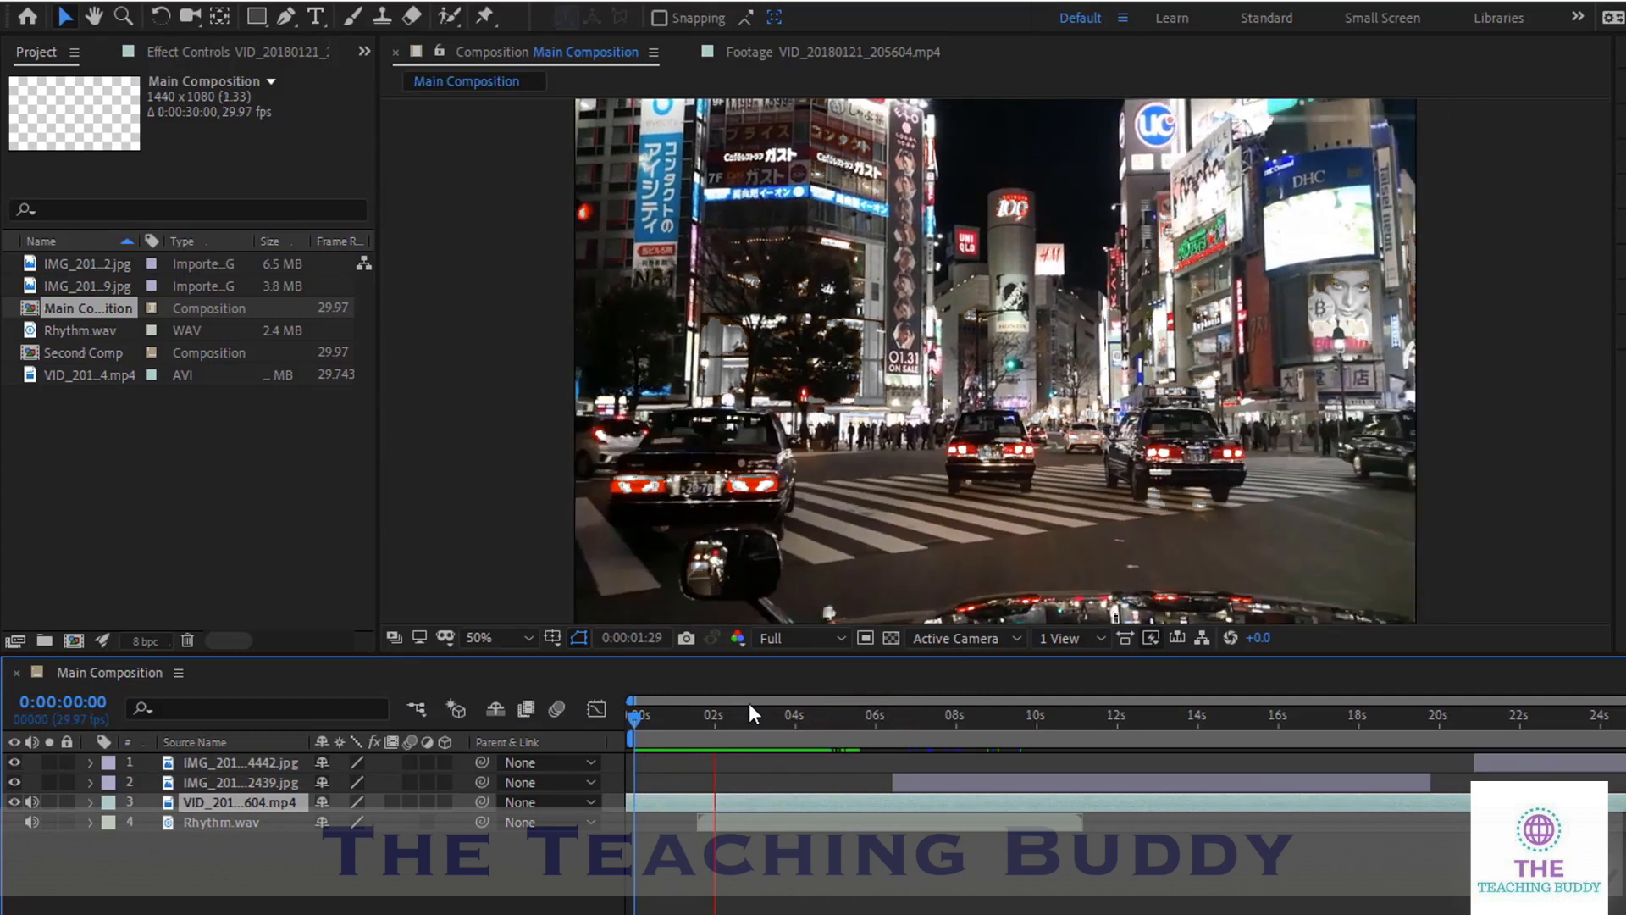
pyautogui.press('space')
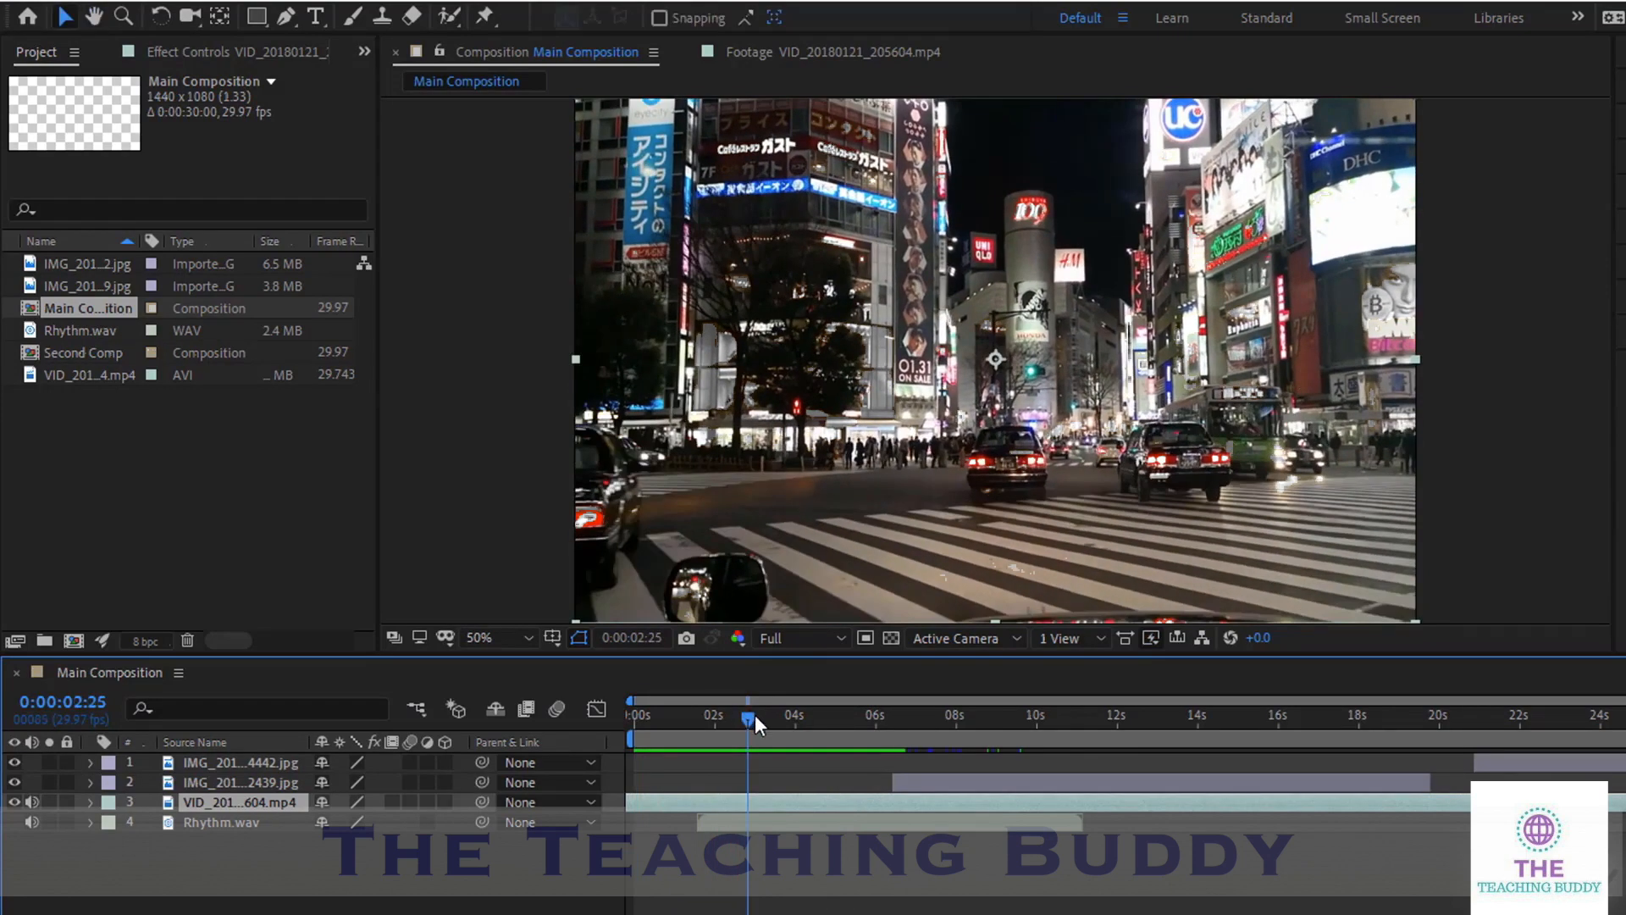
pyautogui.moveTo(744, 720)
pyautogui.mouseDown()
pyautogui.moveTo(685, 719)
pyautogui.moveTo(799, 722)
pyautogui.moveTo(683, 720)
pyautogui.moveTo(725, 737)
pyautogui.mouseUp()
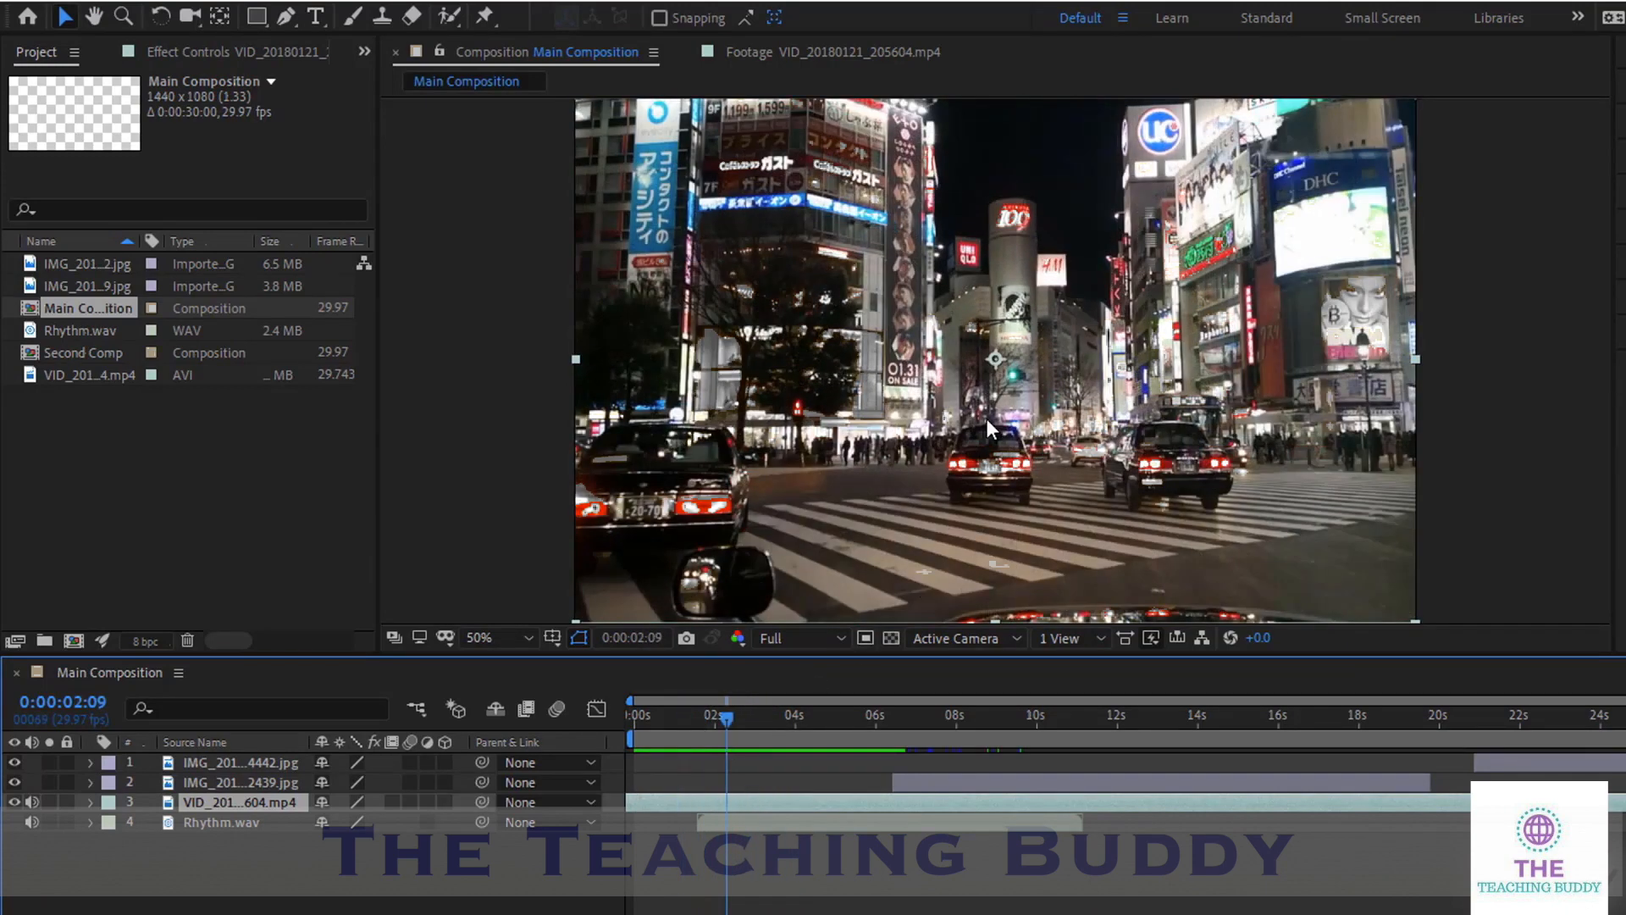
# Examine the current frame closely in the Composition viewer by zooming in and out and panning with the Hand tool
pyautogui.scroll(-2, 987, 420)
pyautogui.scroll(2, 989, 398)
pyautogui.scroll(3, 995, 410)
pyautogui.scroll(-2, 995, 410)
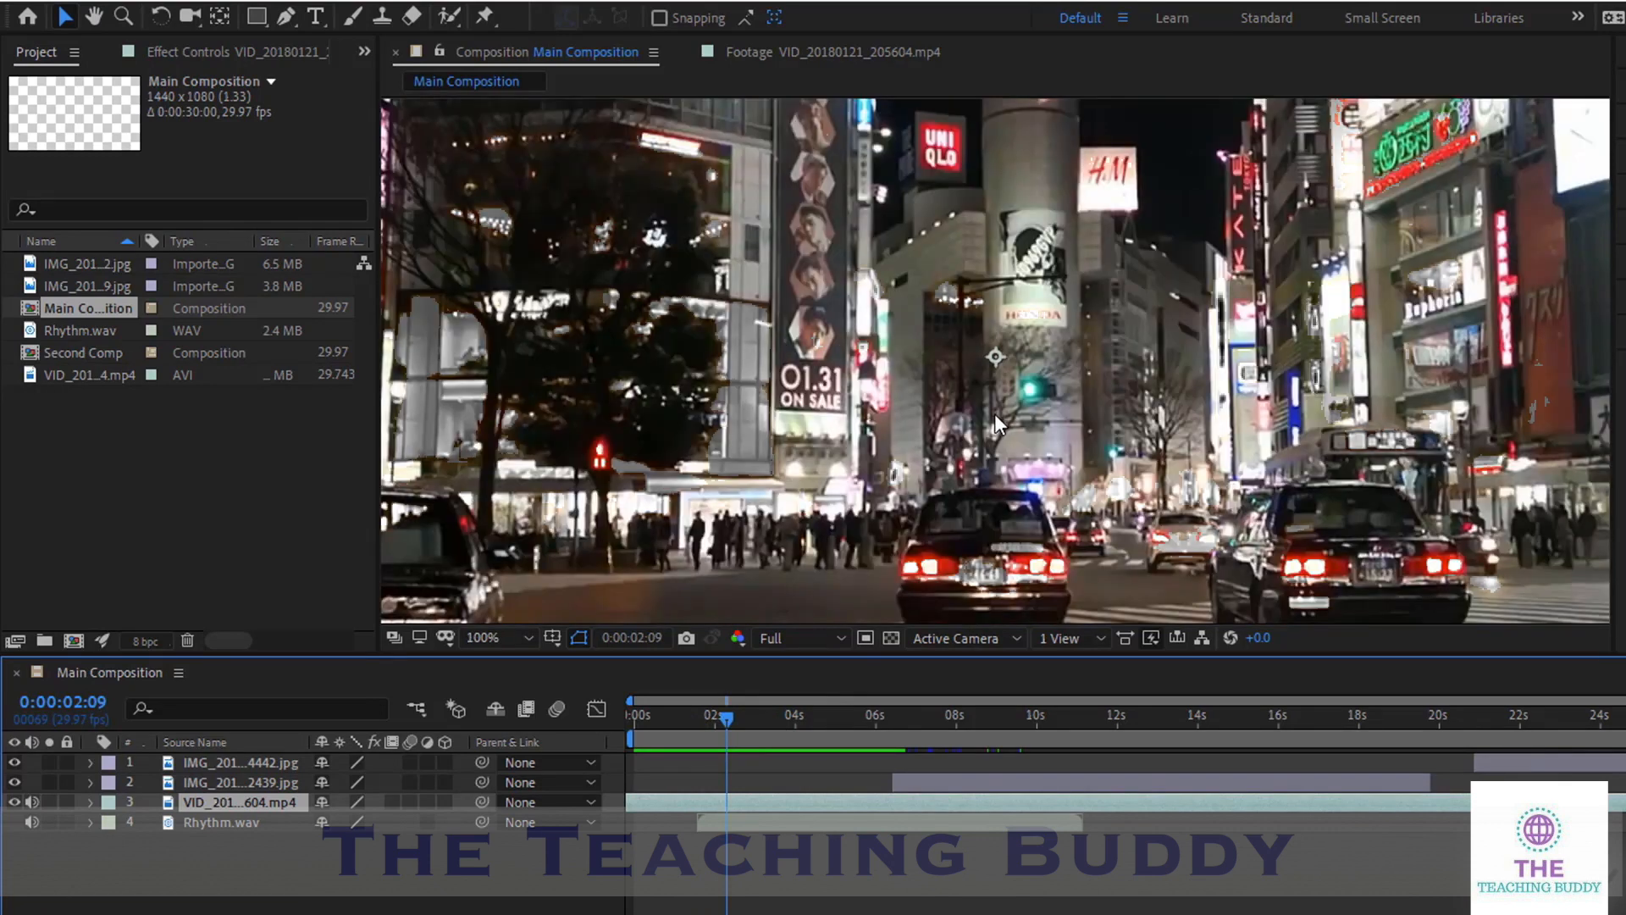
pyautogui.press('h')
pyautogui.moveTo(1131, 381); pyautogui.dragTo(898, 495)
pyautogui.moveTo(1183, 348); pyautogui.dragTo(1086, 513)
pyautogui.moveTo(751, 483); pyautogui.dragTo(1300, 488)
pyautogui.moveTo(1112, 521); pyautogui.dragTo(824, 169)
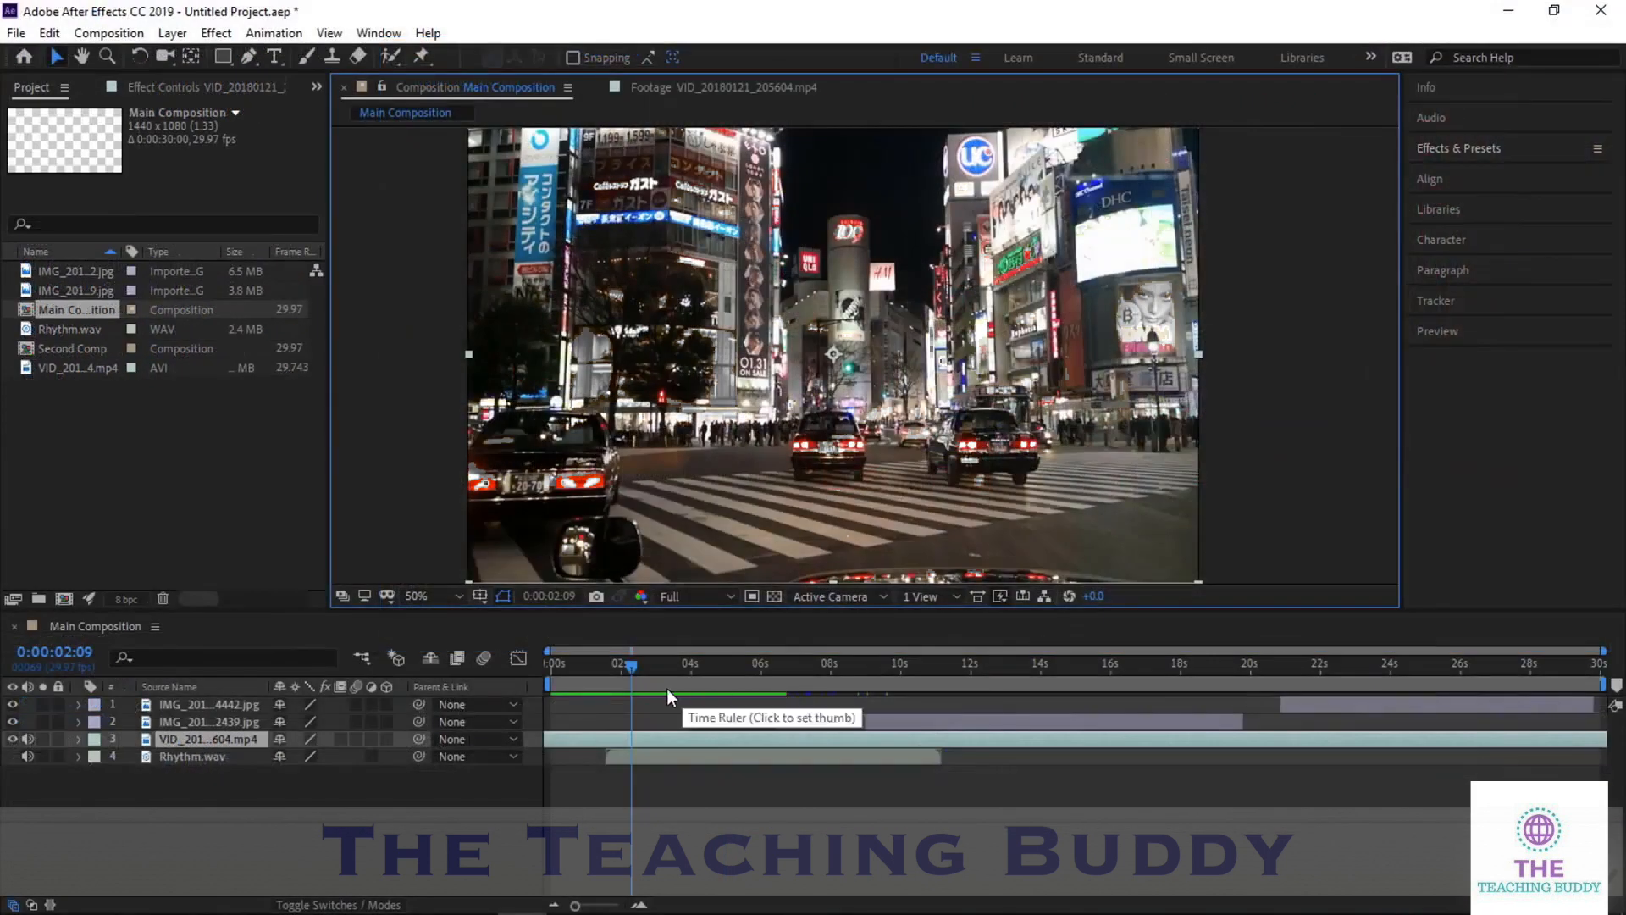
# Examine the Main Composition timeline at different time scales and scroll through its later sections
pyautogui.scroll(2, 650, 709)
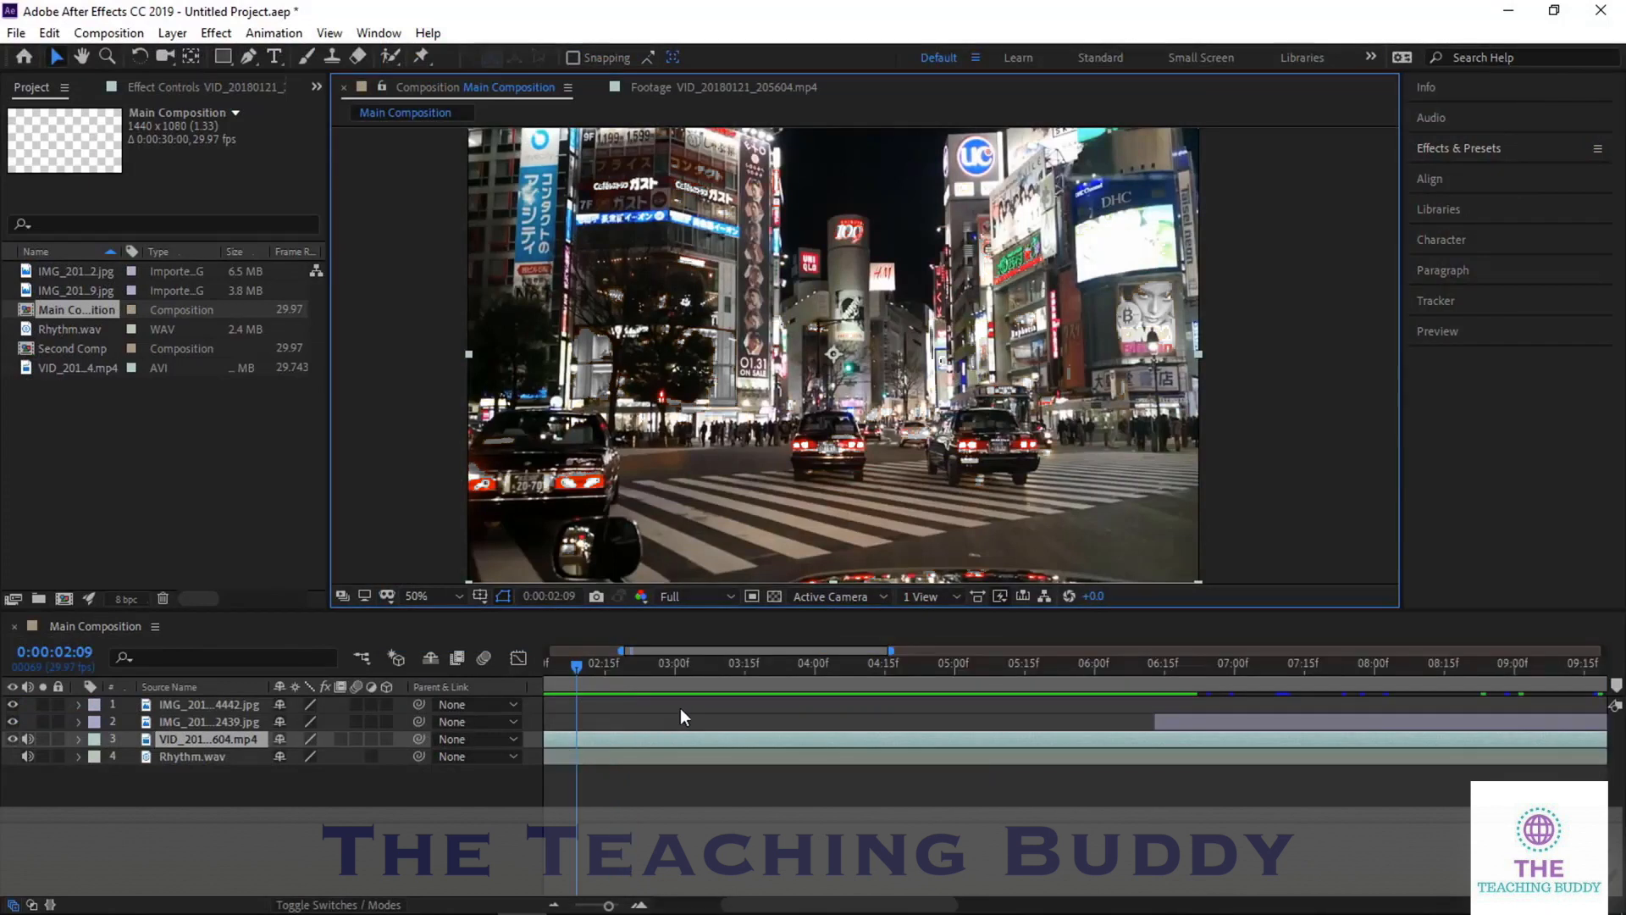
pyautogui.scroll(1, 586, 718)
pyautogui.scroll(-3, 587, 715)
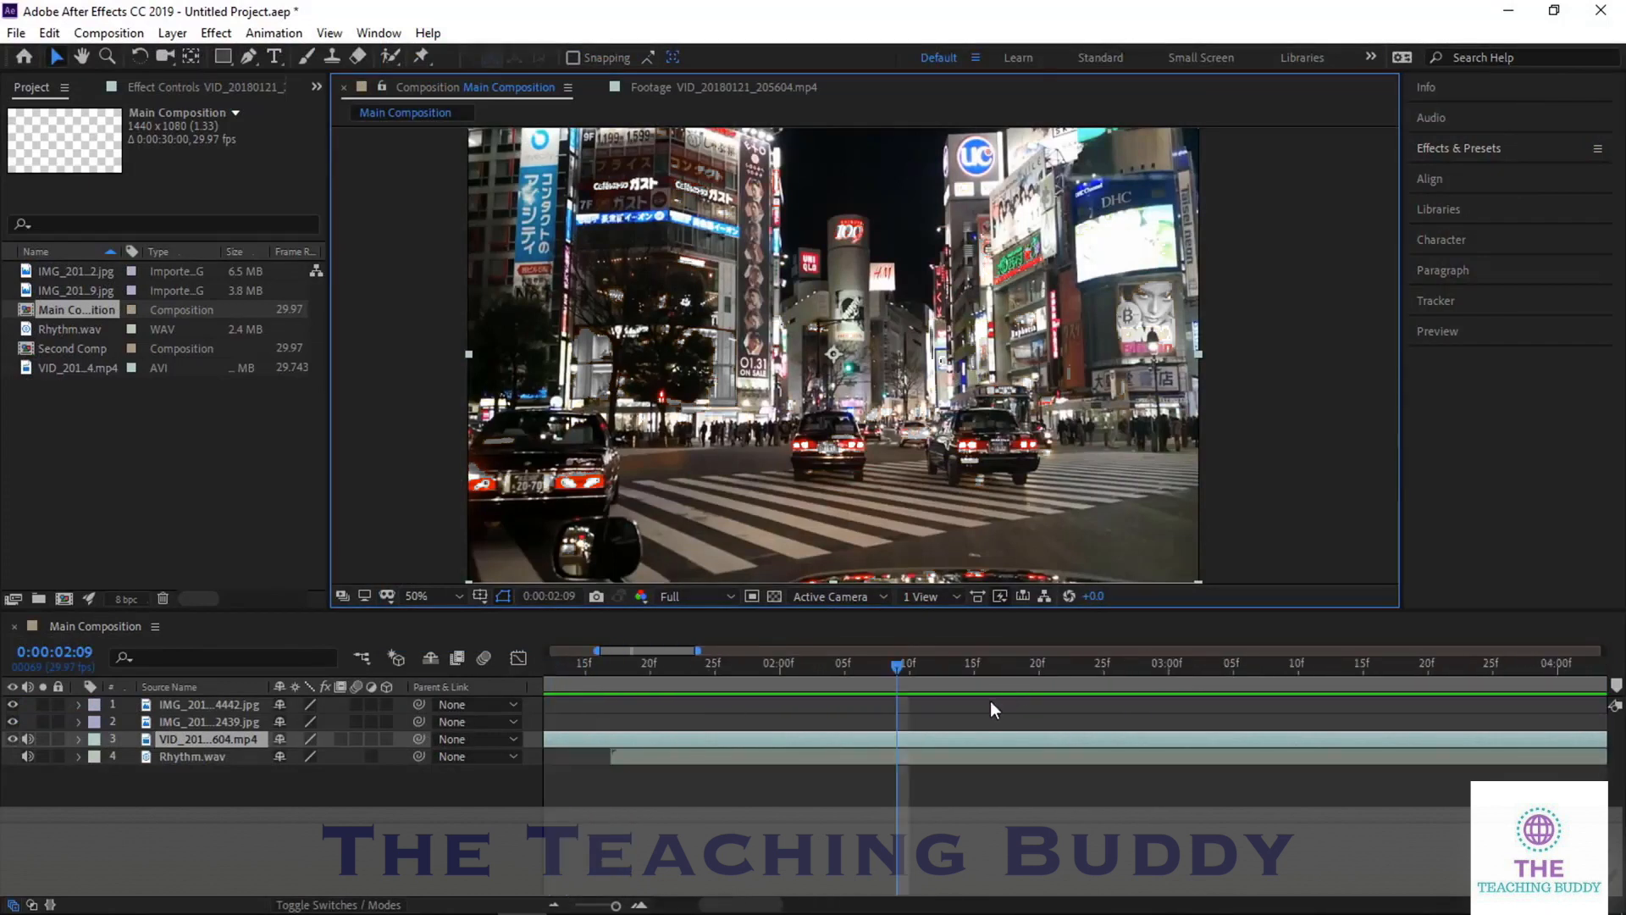
pyautogui.scroll(4, 1513, 725)
pyautogui.scroll(-4, 1512, 723)
pyautogui.scroll(3, 782, 696)
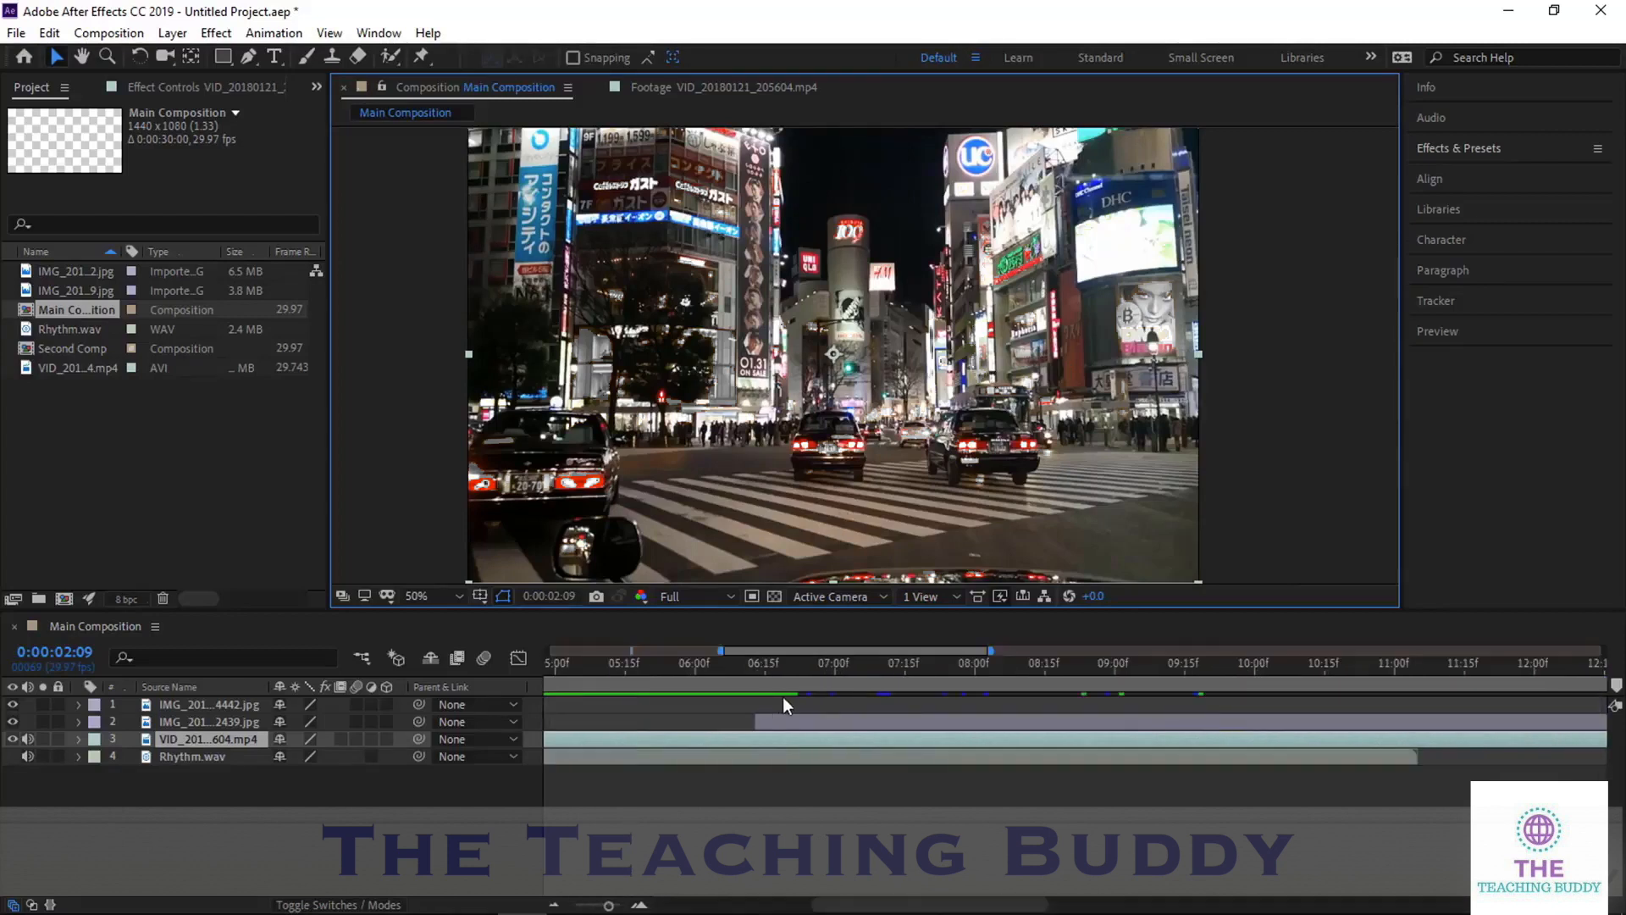
pyautogui.hscroll(6, 985, 704)
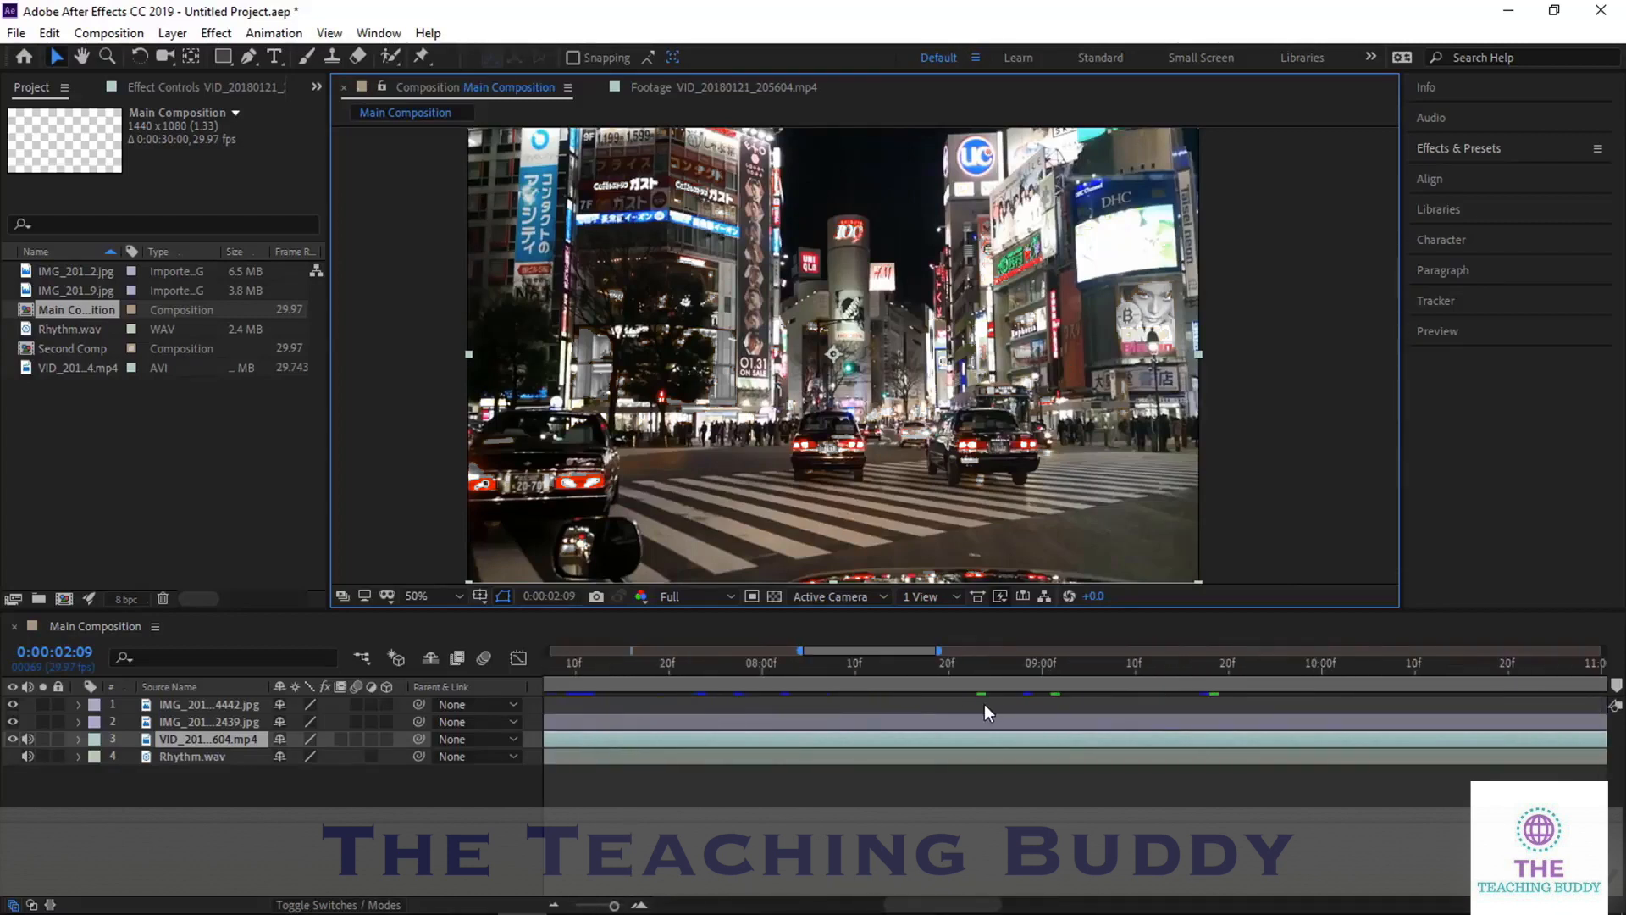
pyautogui.hscroll(4, 993, 718)
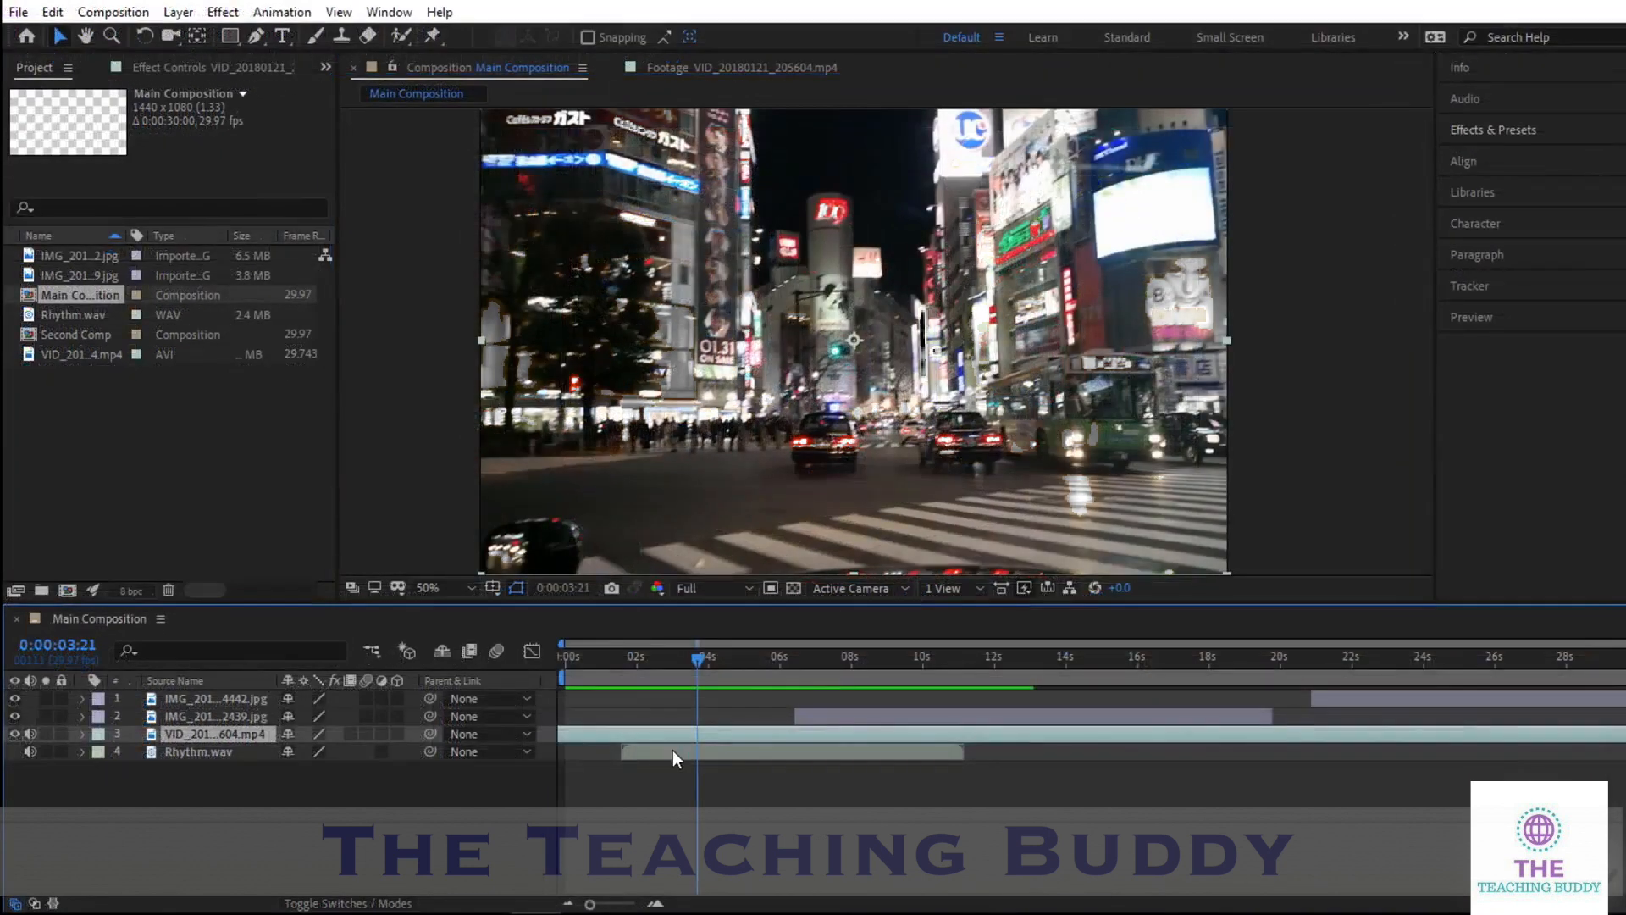
# Shift Rhythm.wav to start at about 6.4 seconds, IMG_20180120_102439.jpg at about 7.8 seconds and IMG_20180118_204442.jpg at about 12.4 seconds
pyautogui.moveTo(672, 756); pyautogui.dragTo(855, 761)
pyautogui.moveTo(744, 734); pyautogui.dragTo(675, 730)
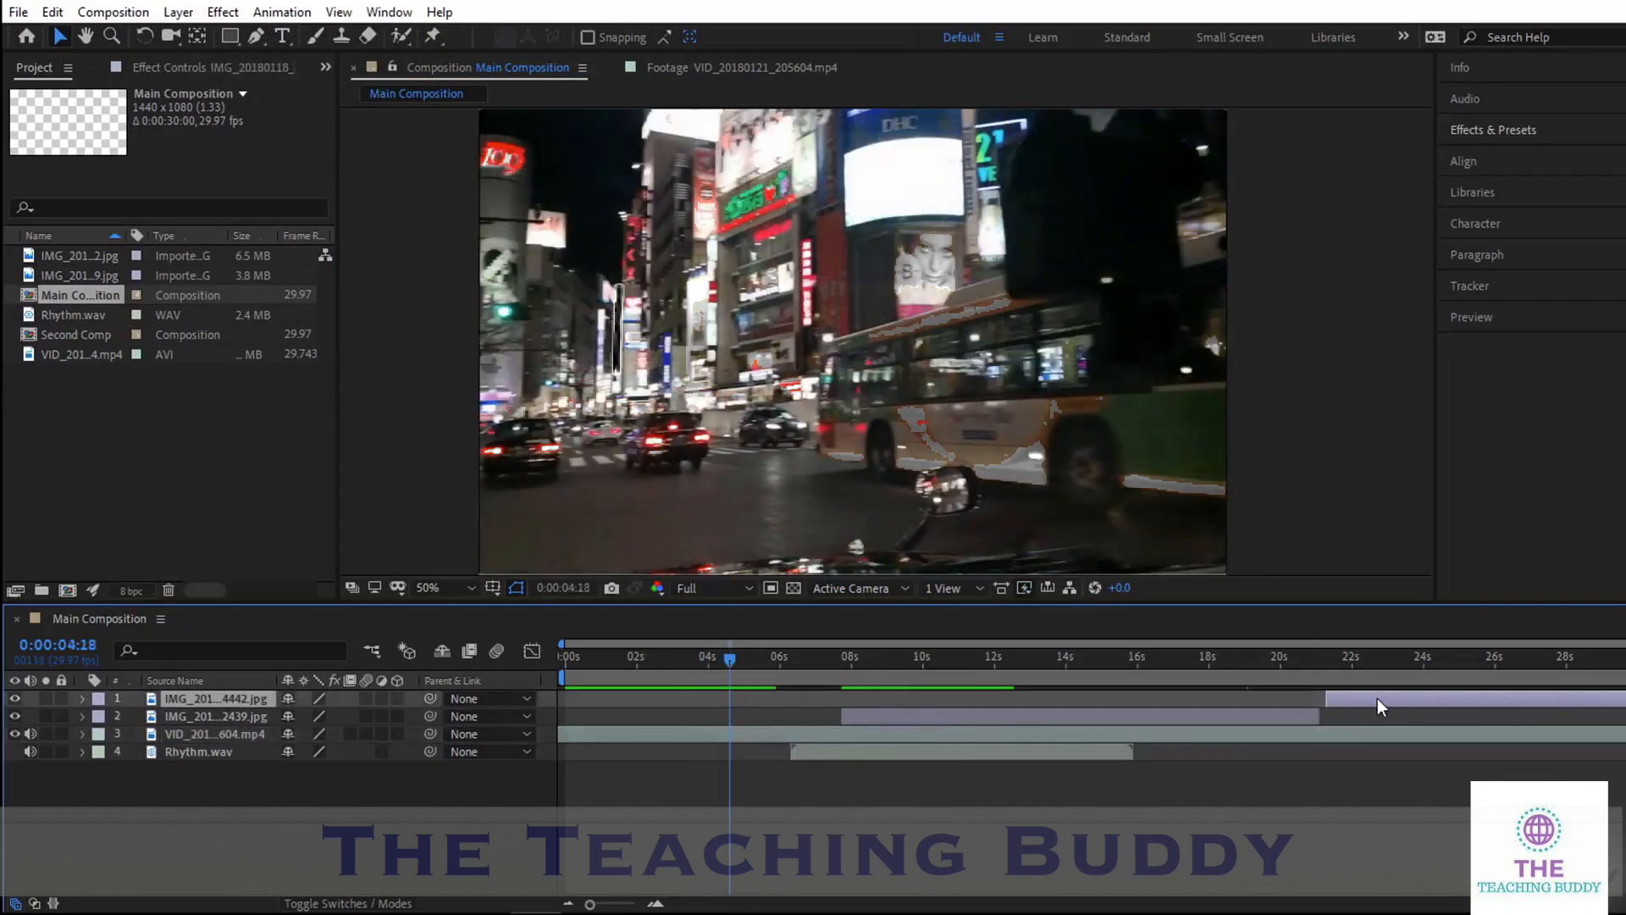
pyautogui.moveTo(1392, 699); pyautogui.dragTo(1082, 687)
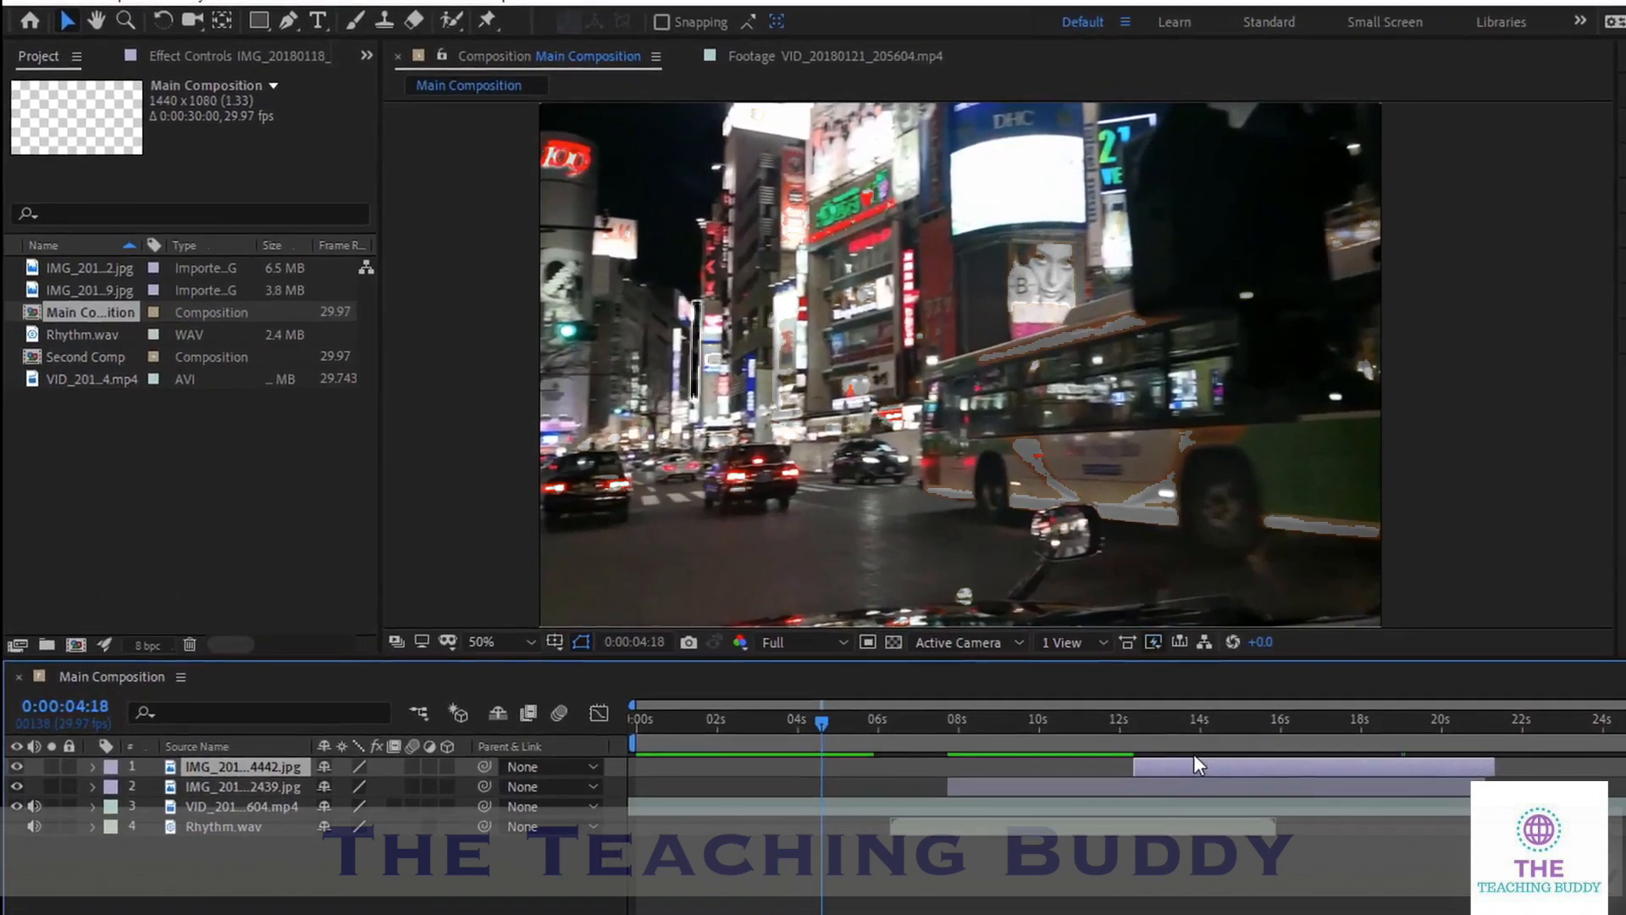
# Inspect the overlapping images at 0:00:09:16, 0:00:13:24 and 0:00:12:29, and try reordering IMG_20180118_204442.jpg in the layer stack
pyautogui.click(1020, 720)
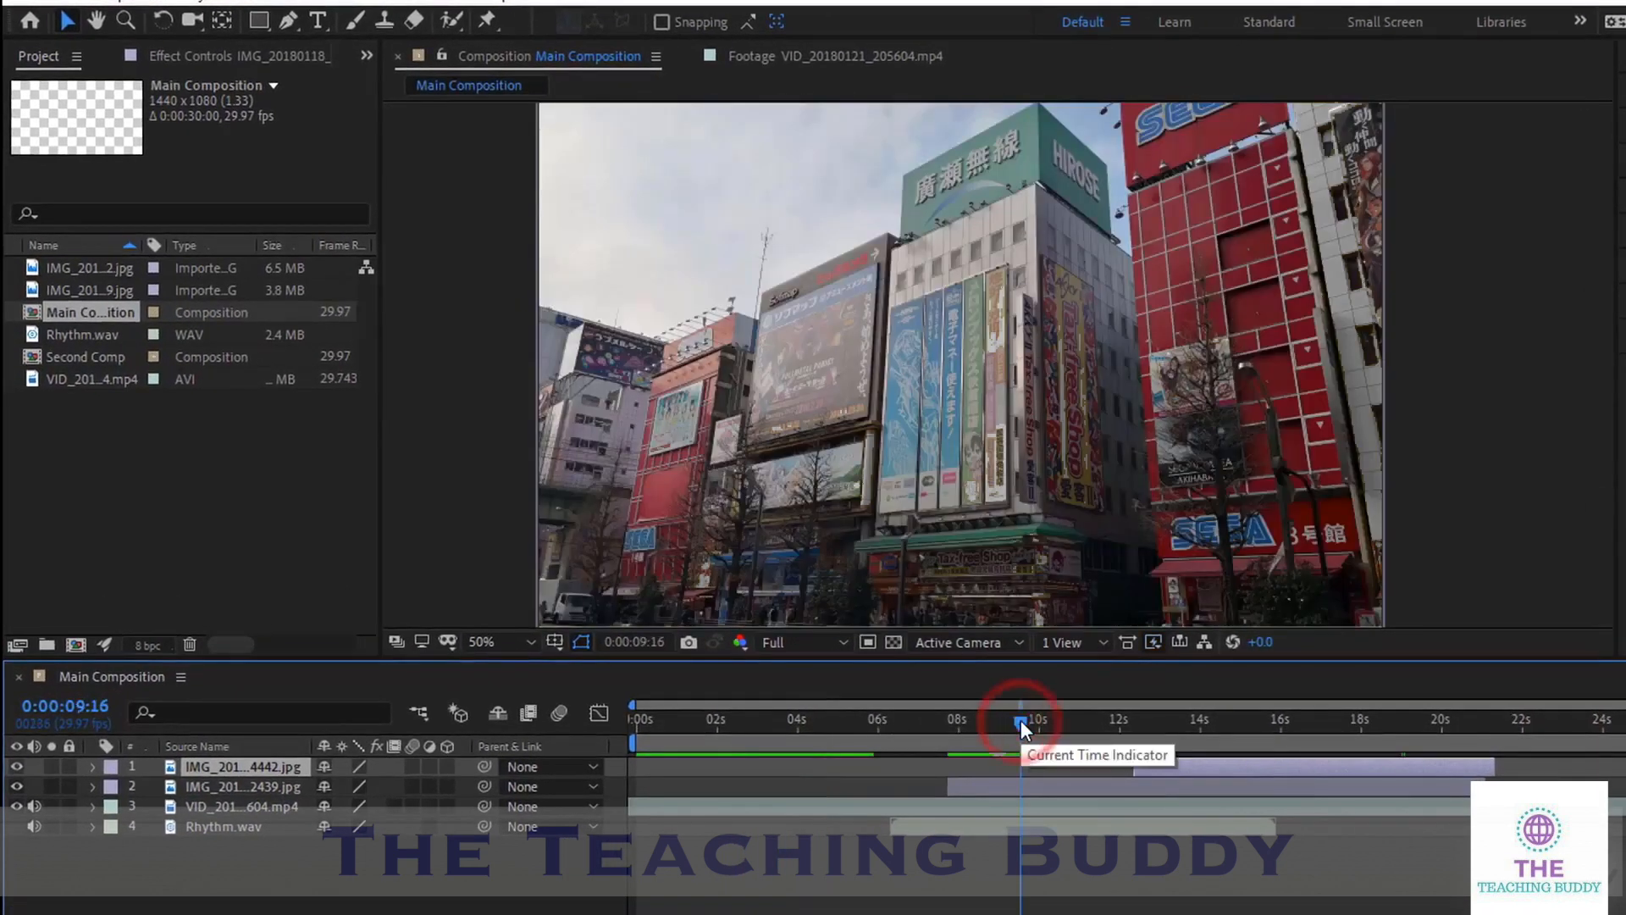
pyautogui.click(1192, 720)
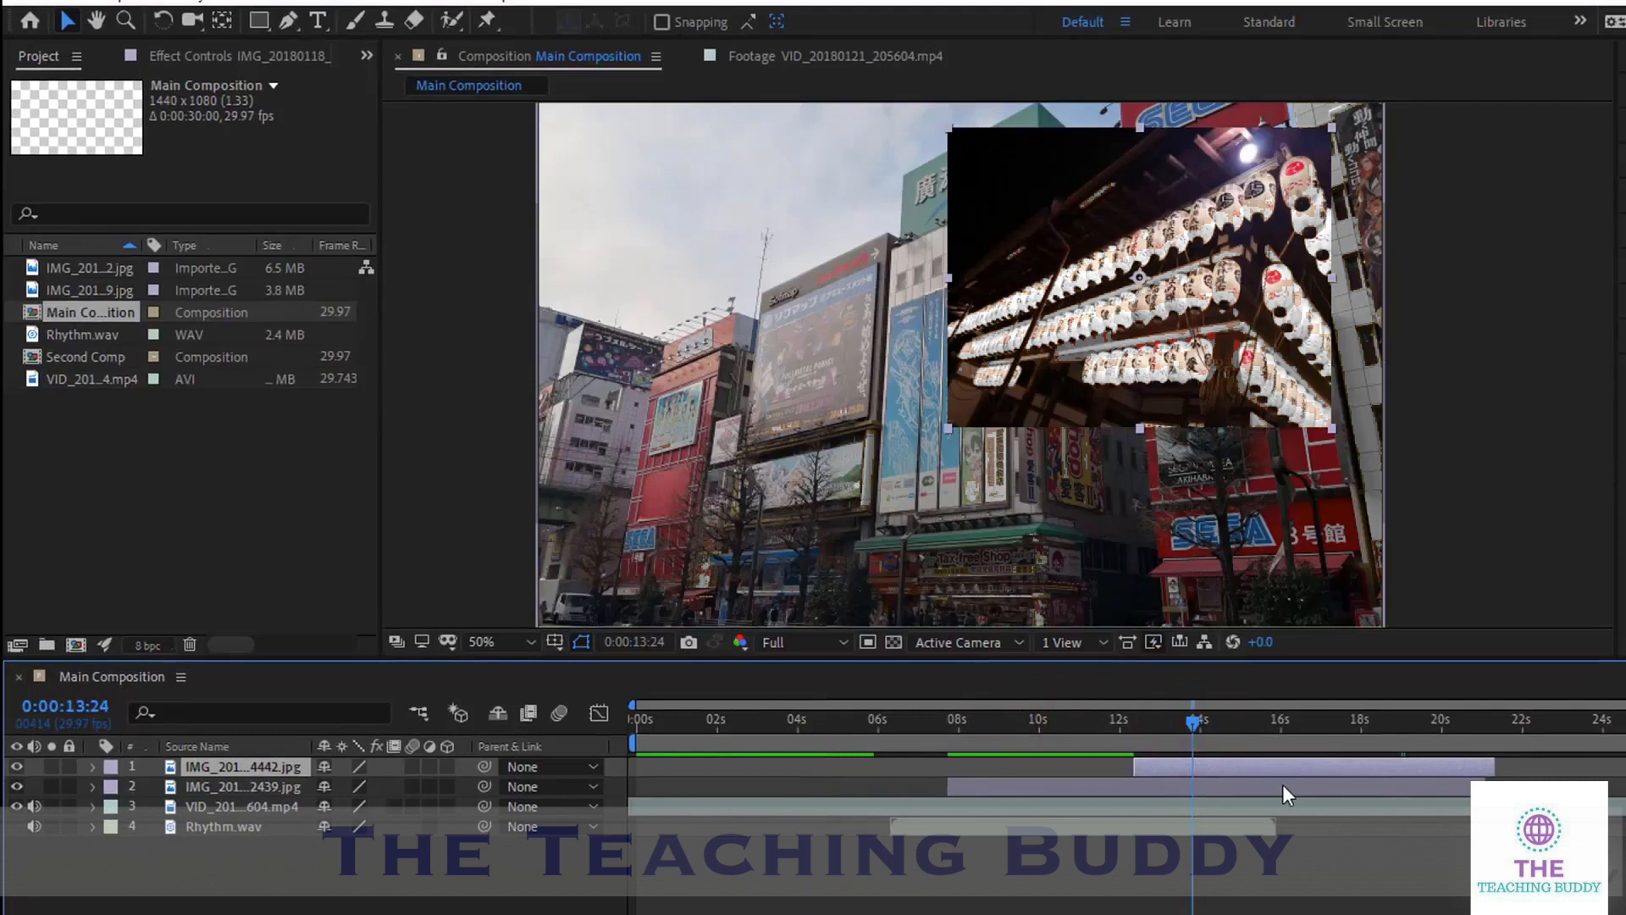
pyautogui.click(1076, 720)
pyautogui.click(1158, 720)
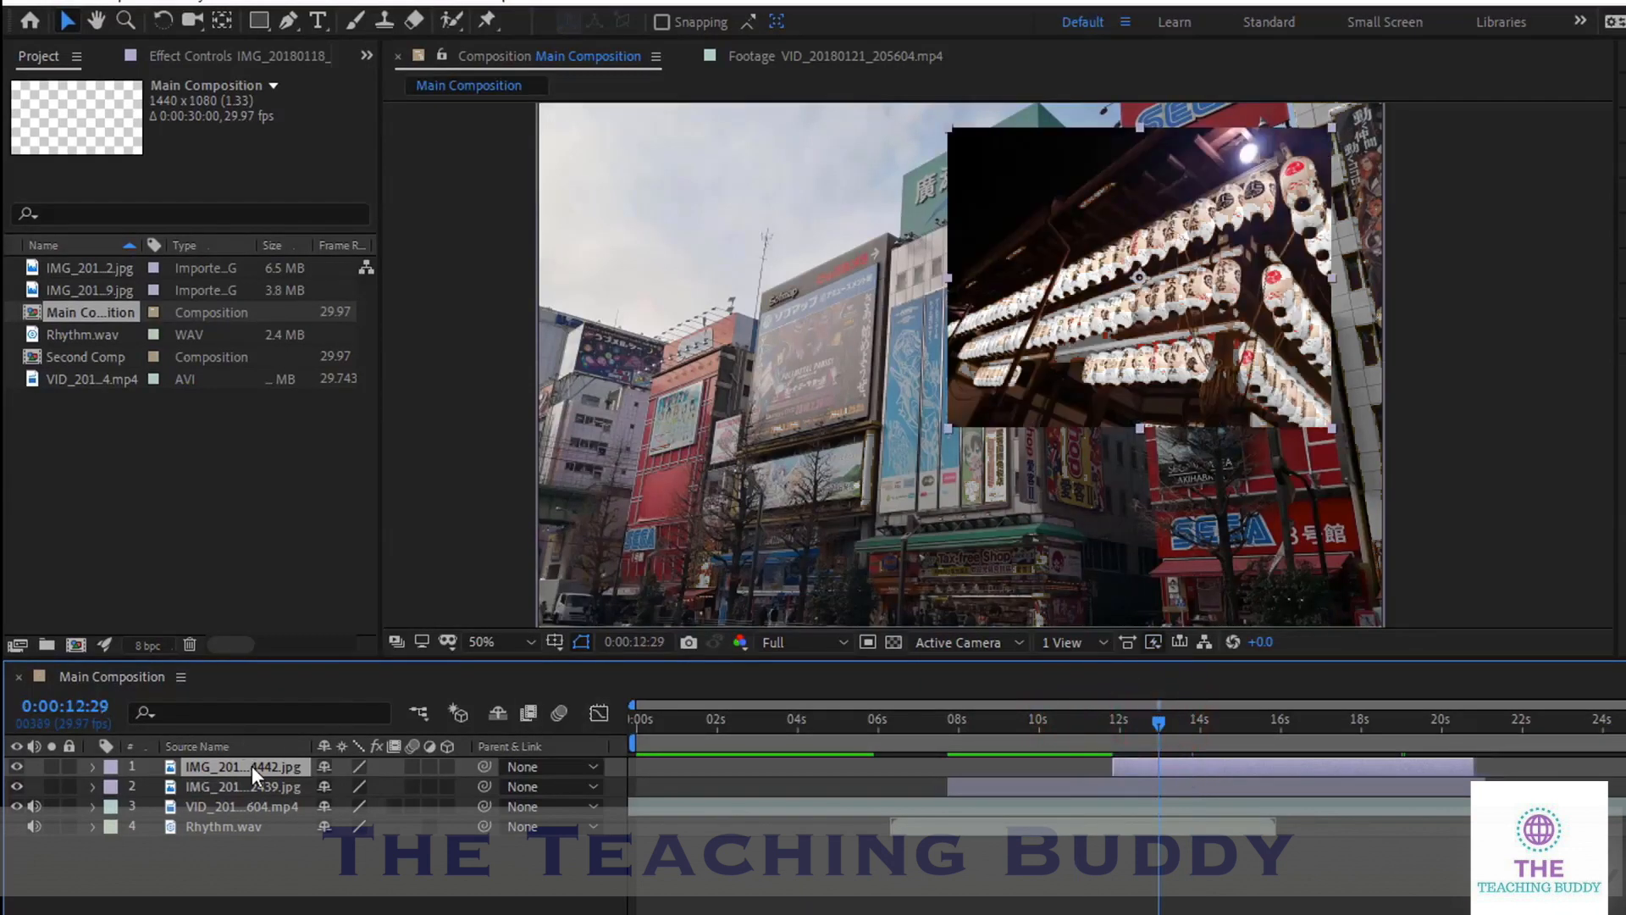
pyautogui.moveTo(252, 765)
pyautogui.mouseDown()
pyautogui.moveTo(260, 796)
pyautogui.moveTo(280, 762)
pyautogui.moveTo(266, 791)
pyautogui.moveTo(266, 761)
pyautogui.mouseUp()
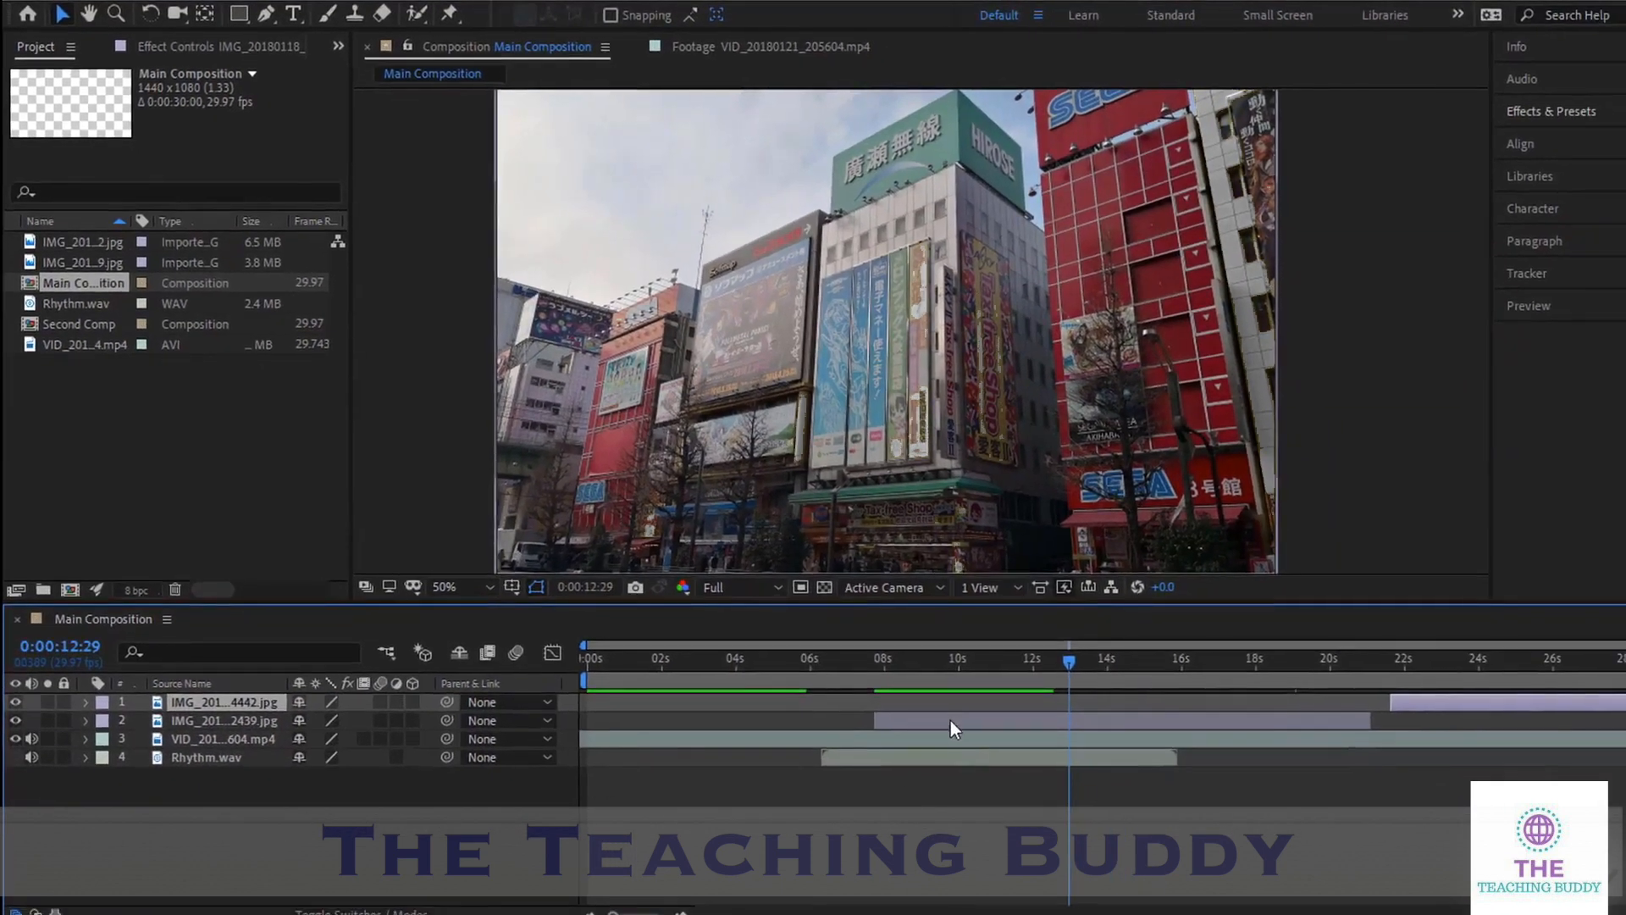
# Adjust the in and out points of IMG_20180120_102439.jpg so it spans about 7.1 to 17.7 seconds
pyautogui.click(958, 736)
pyautogui.moveTo(870, 721); pyautogui.dragTo(1024, 721)
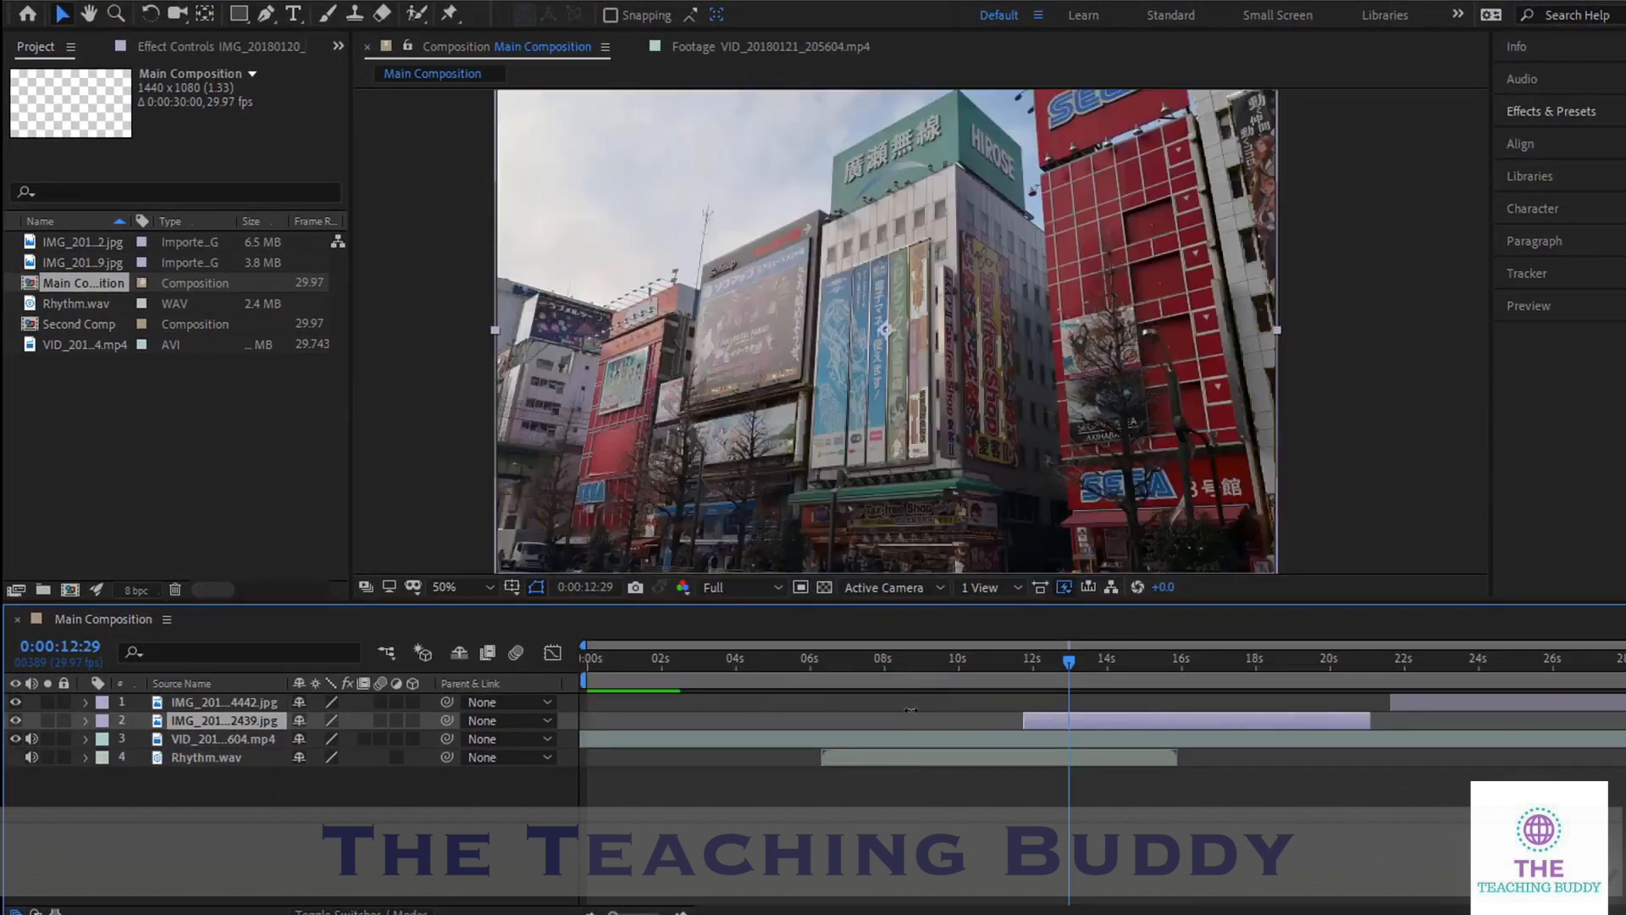
pyautogui.moveTo(911, 710); pyautogui.dragTo(686, 711)
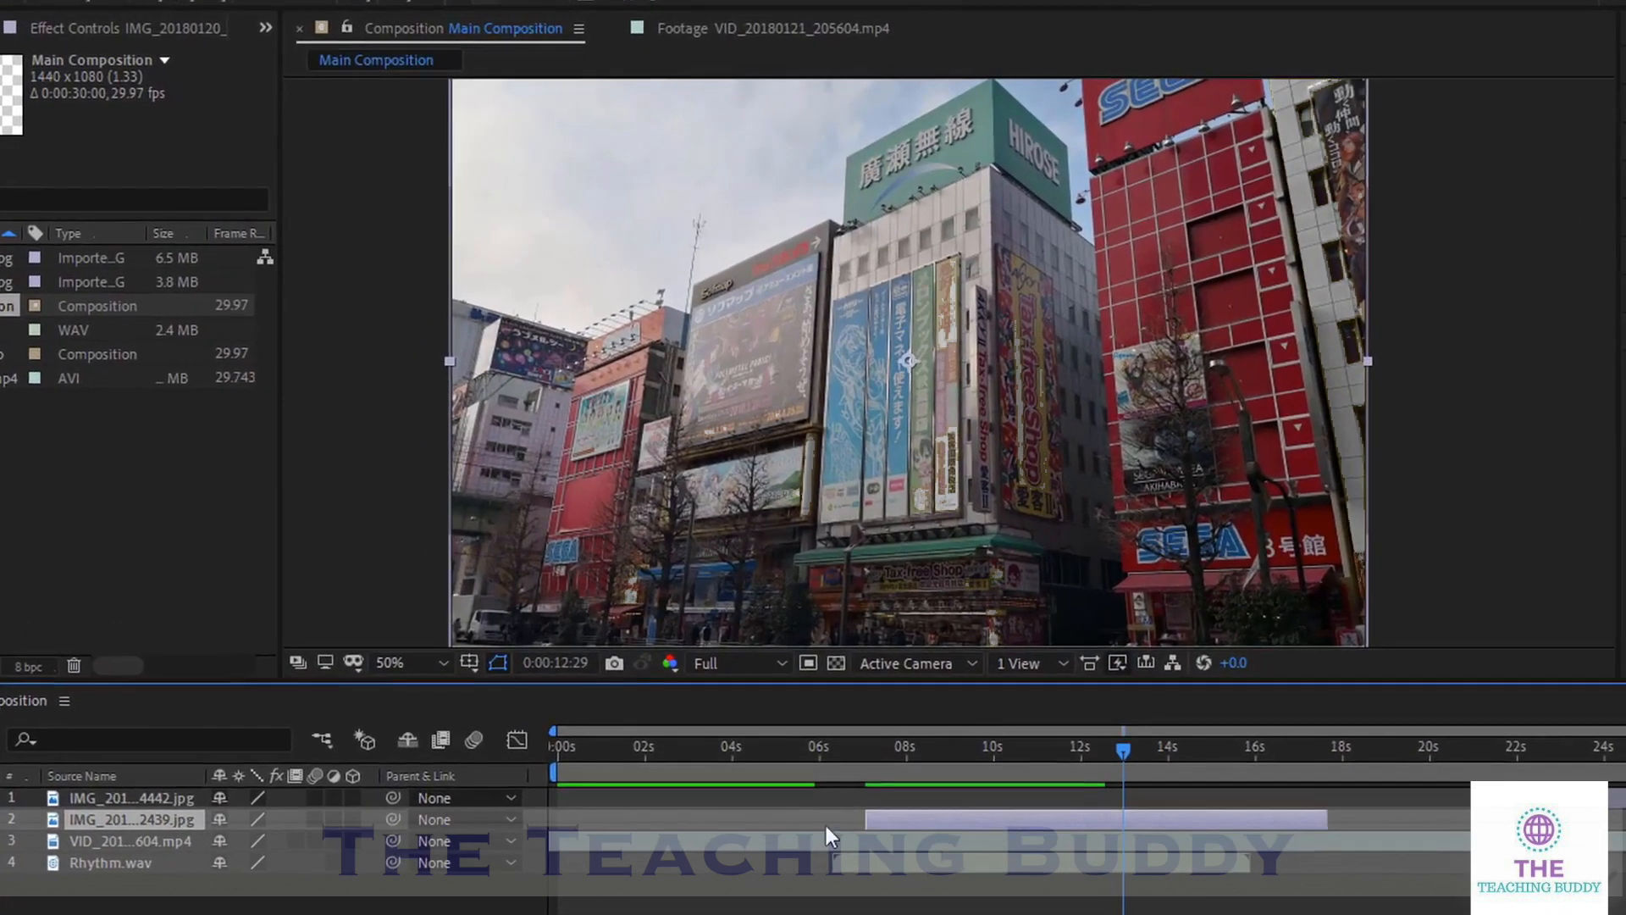
# Move VID_20180121_205604.mp4 to start at about 2.6 seconds, preview the video, and stop playback
pyautogui.moveTo(652, 842); pyautogui.dragTo(800, 842)
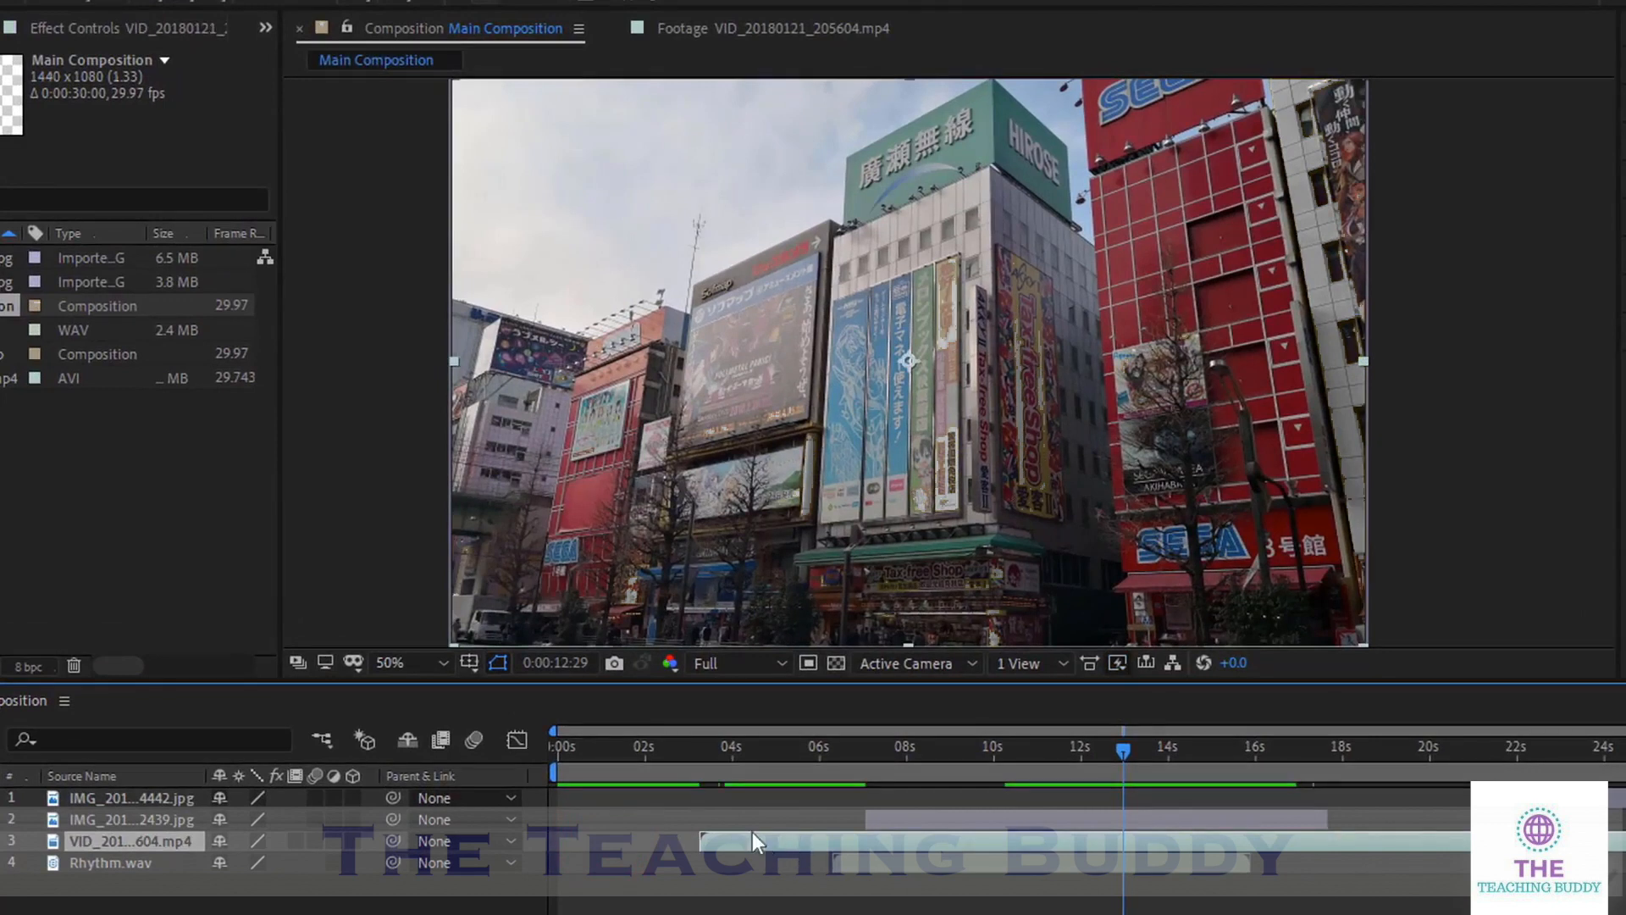
pyautogui.click(882, 866)
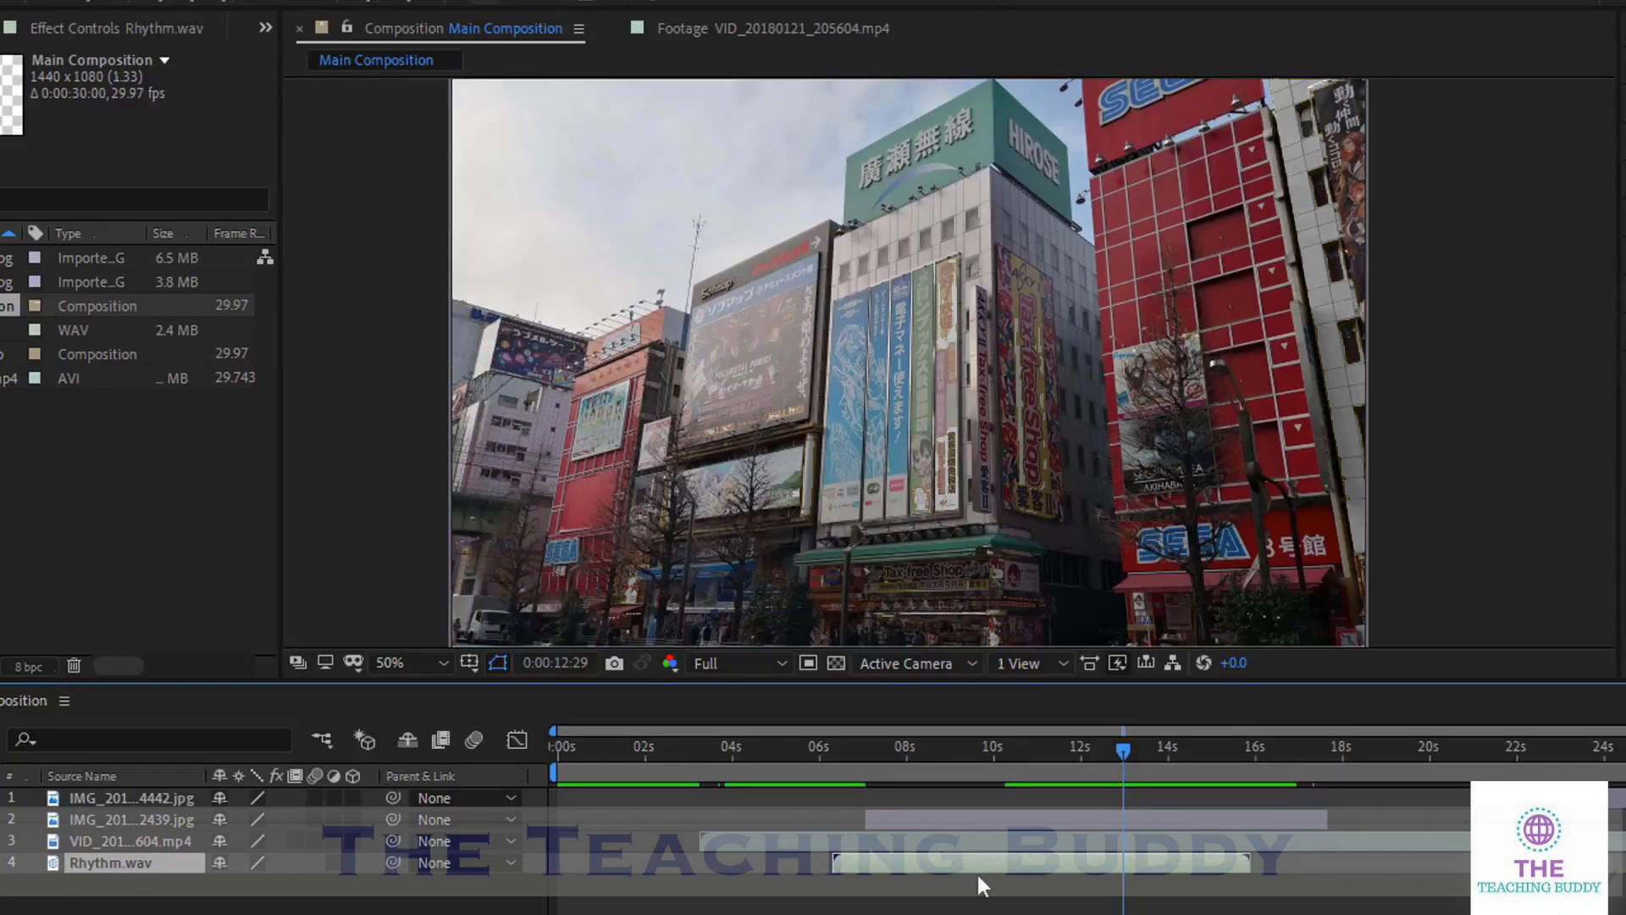
pyautogui.click(870, 843)
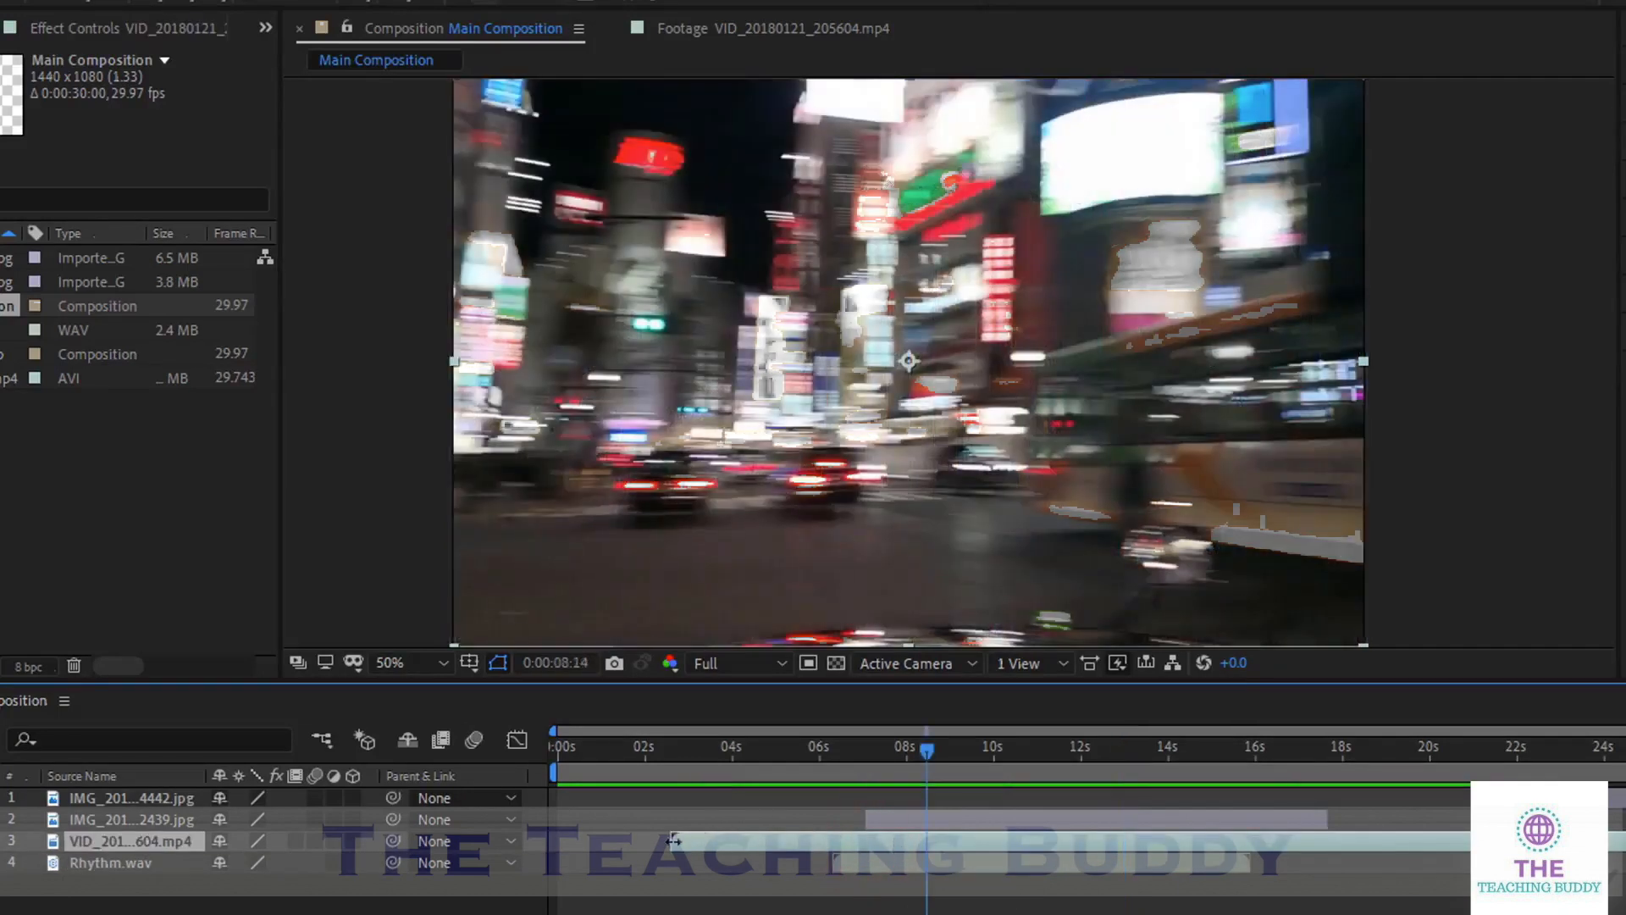
pyautogui.moveTo(673, 838); pyautogui.dragTo(1010, 865)
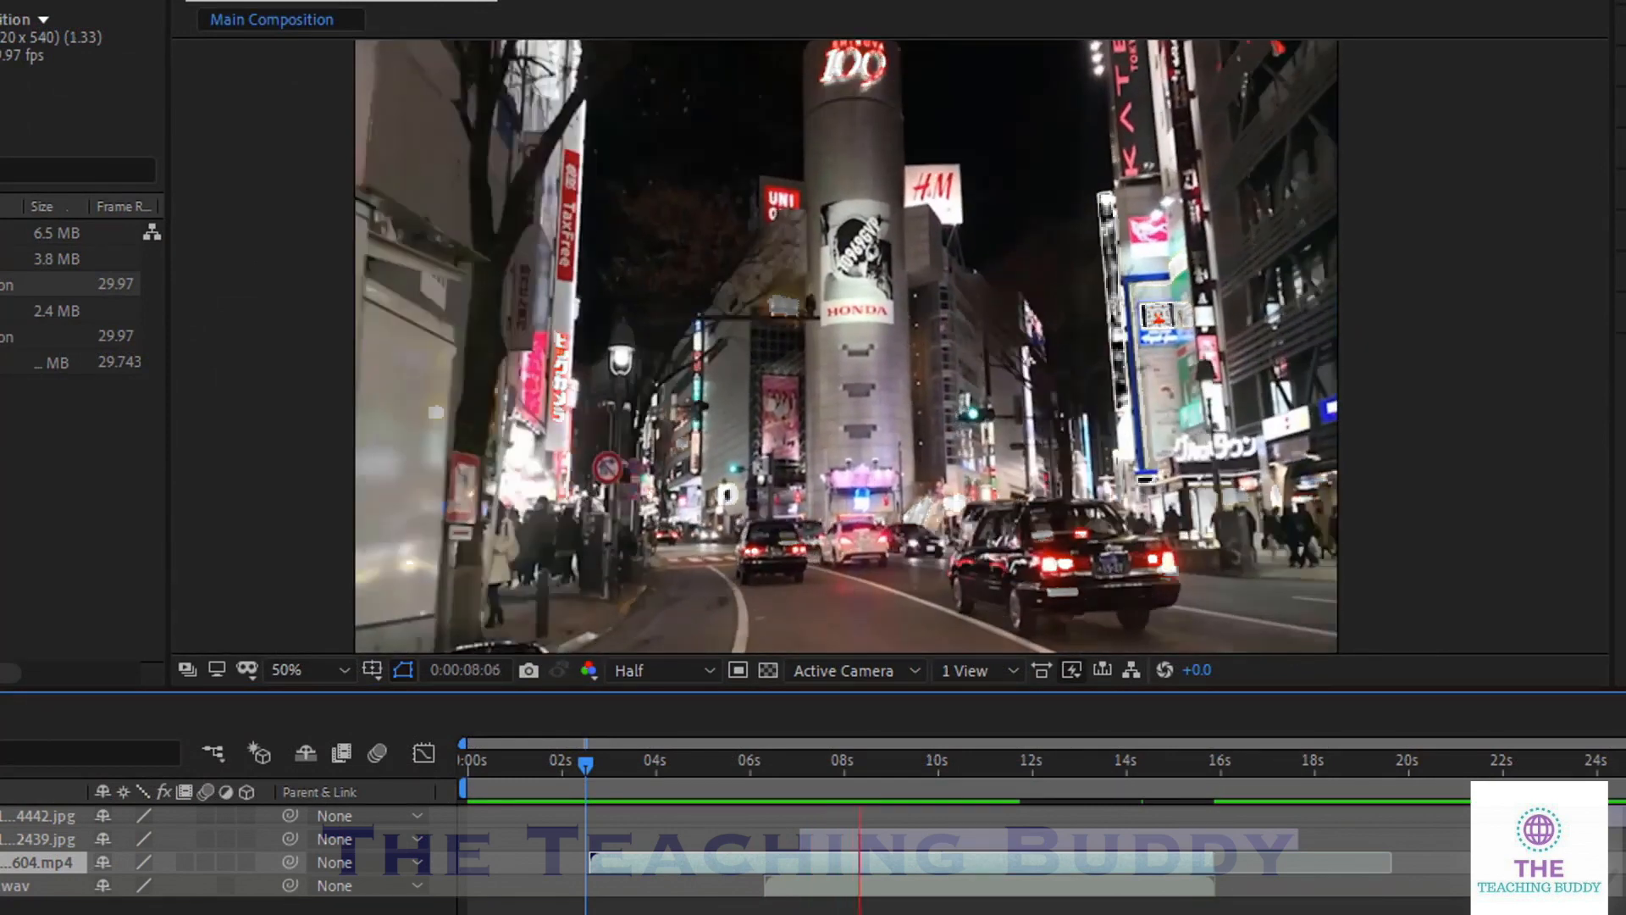
pyautogui.press('space')
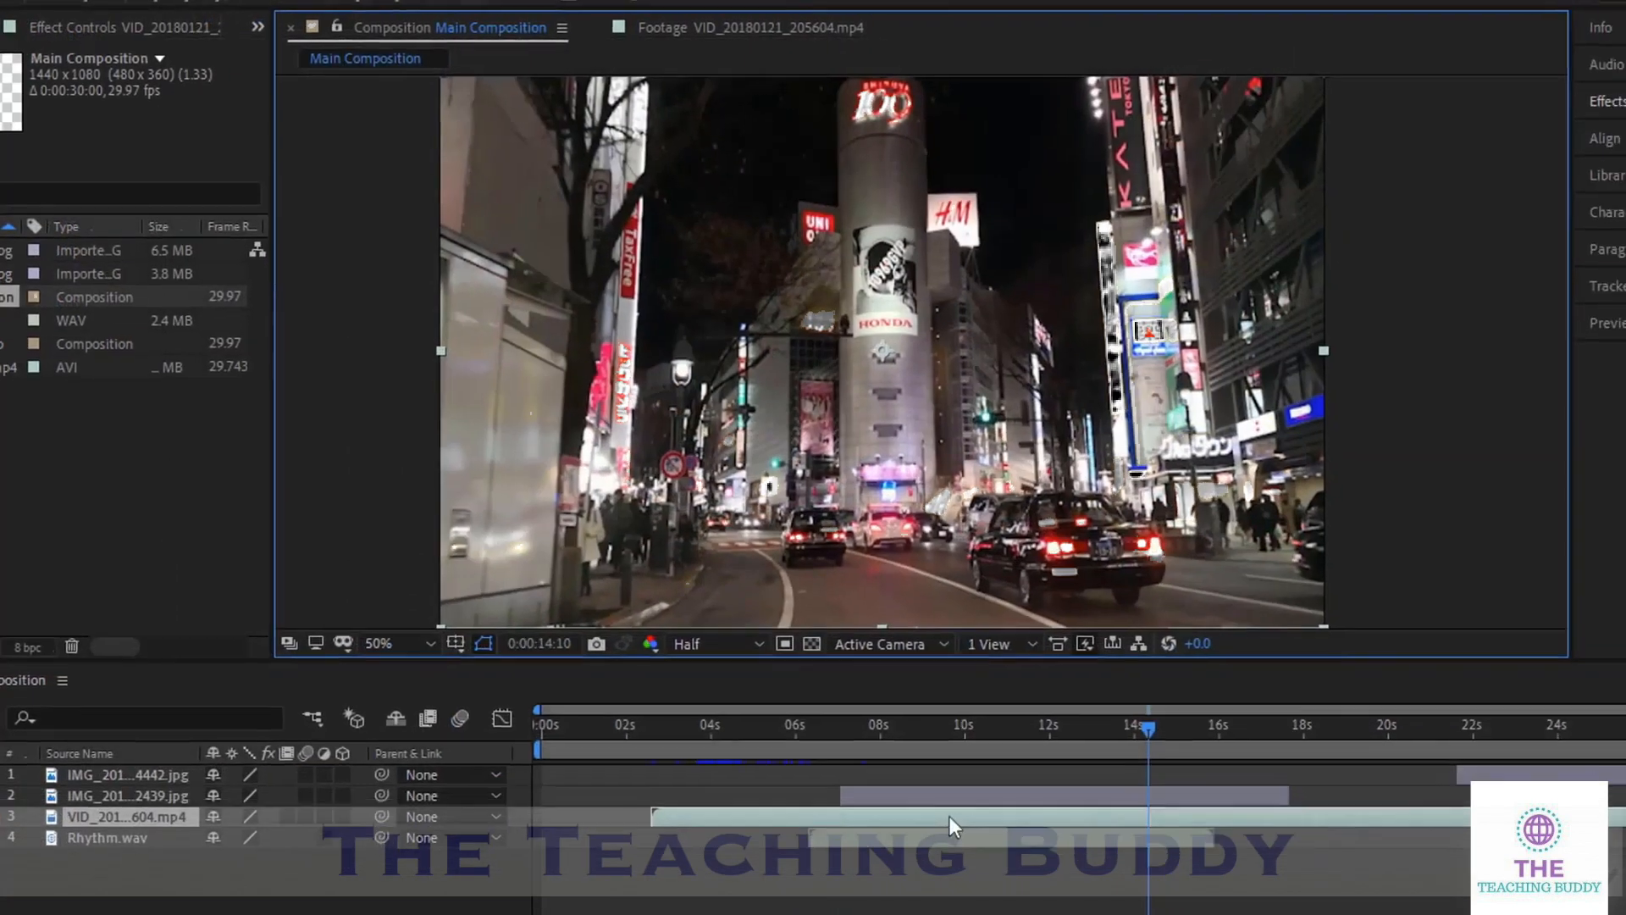
# Slow down VID_20180121_205604.mp4 by changing its stretch factor with Time Stretch, holding the layer in-point
pyautogui.rightClick(925, 858)
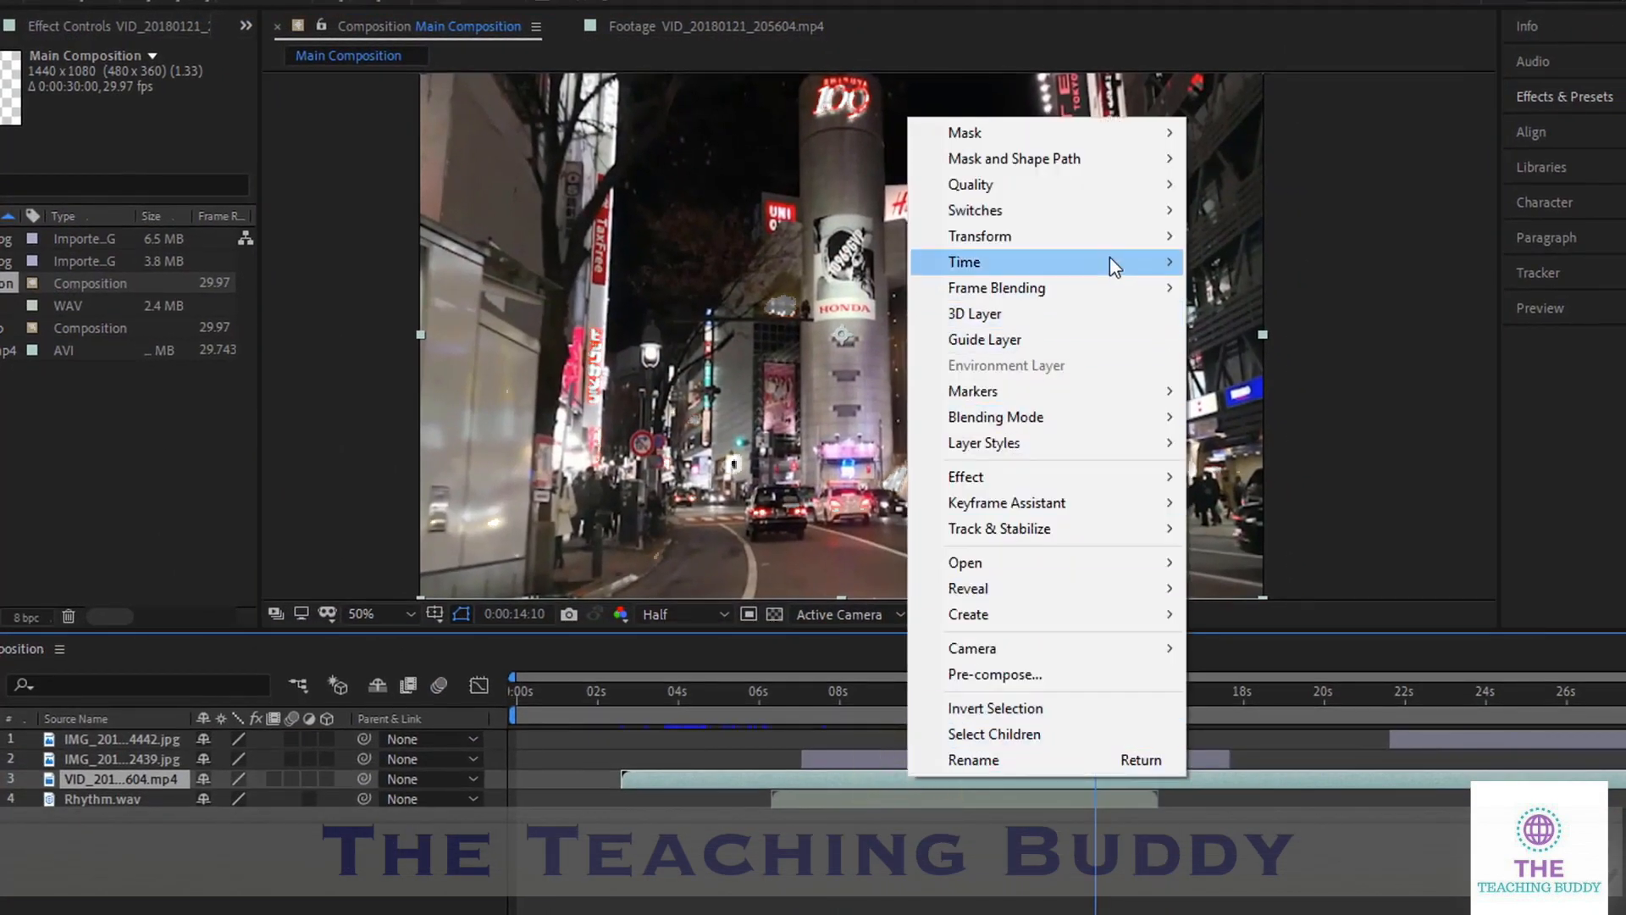
pyautogui.moveTo(1110, 257)
pyautogui.click(1262, 313)
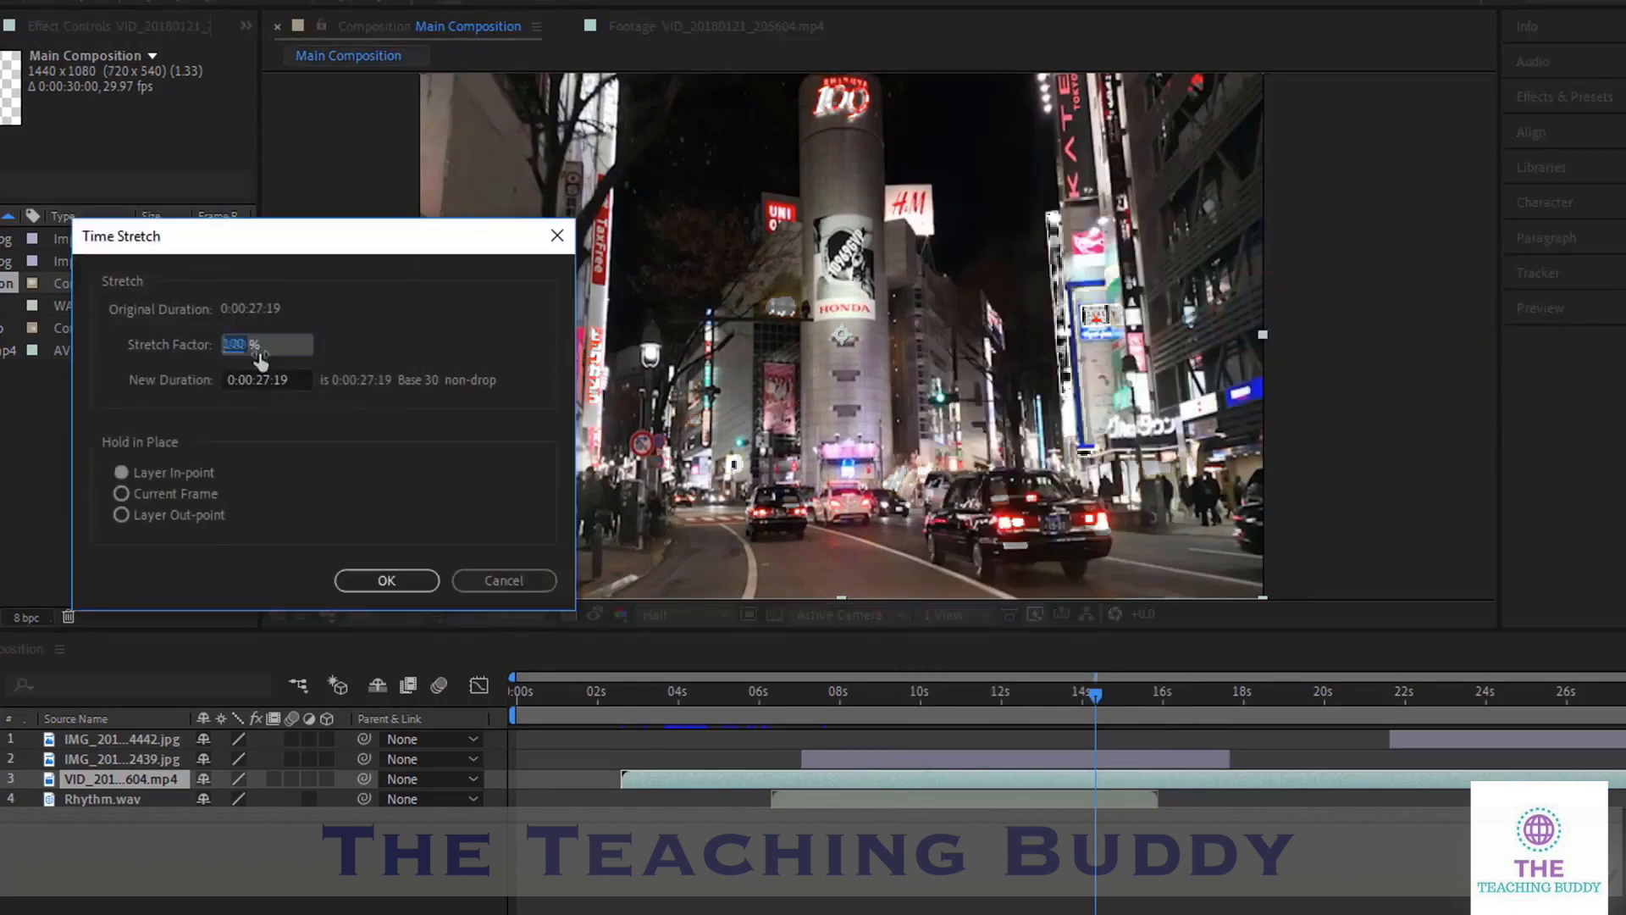
pyautogui.moveTo(243, 349); pyautogui.dragTo(218, 369)
pyautogui.click(386, 580)
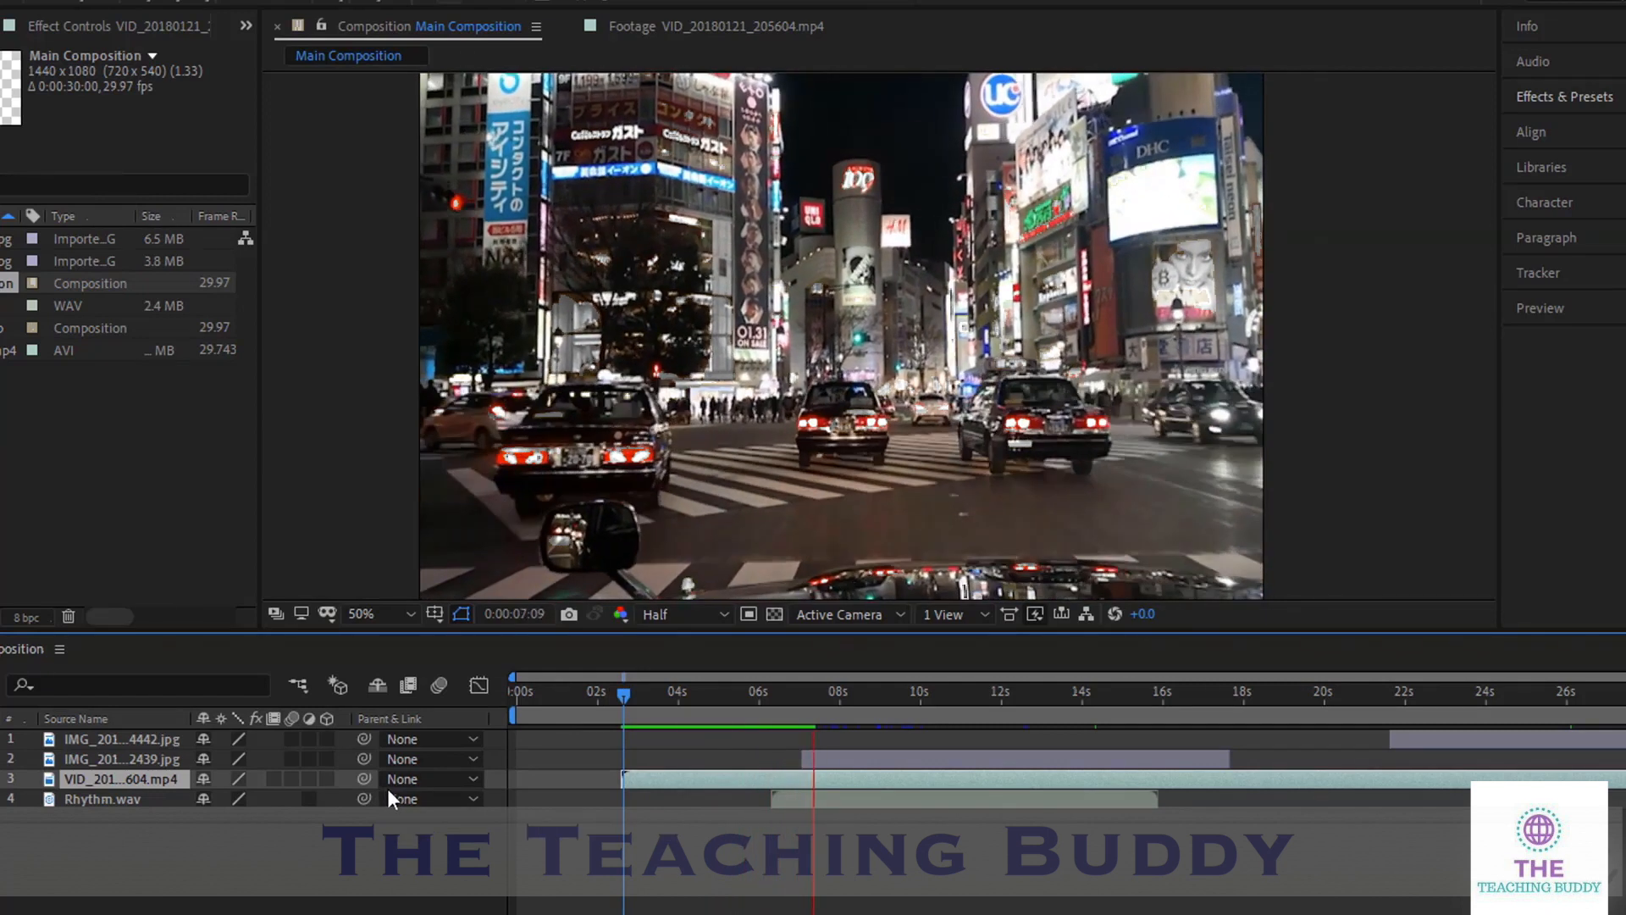
# Try shifting IMG_20180120_102439.jpg earlier and Rhythm.wav later in the timeline, and undo these changes
pyautogui.moveTo(978, 757); pyautogui.dragTo(936, 756)
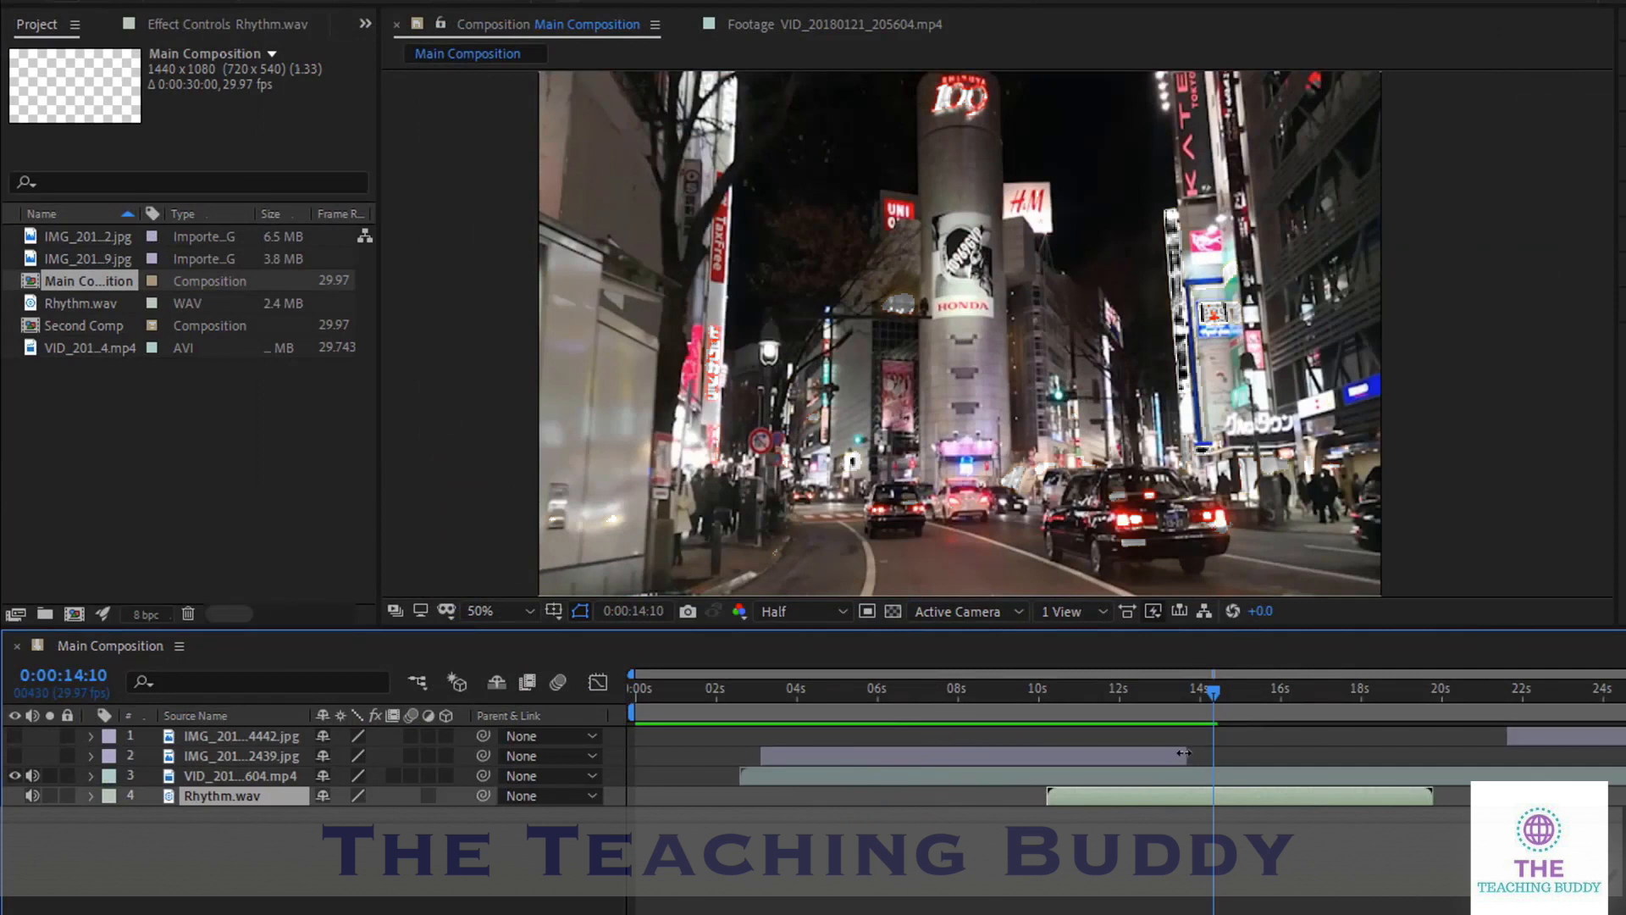
pyautogui.hotkey('ctrl', 'z')
pyautogui.hotkey('ctrl', 'z')
pyautogui.hotkey('ctrl', 'z')
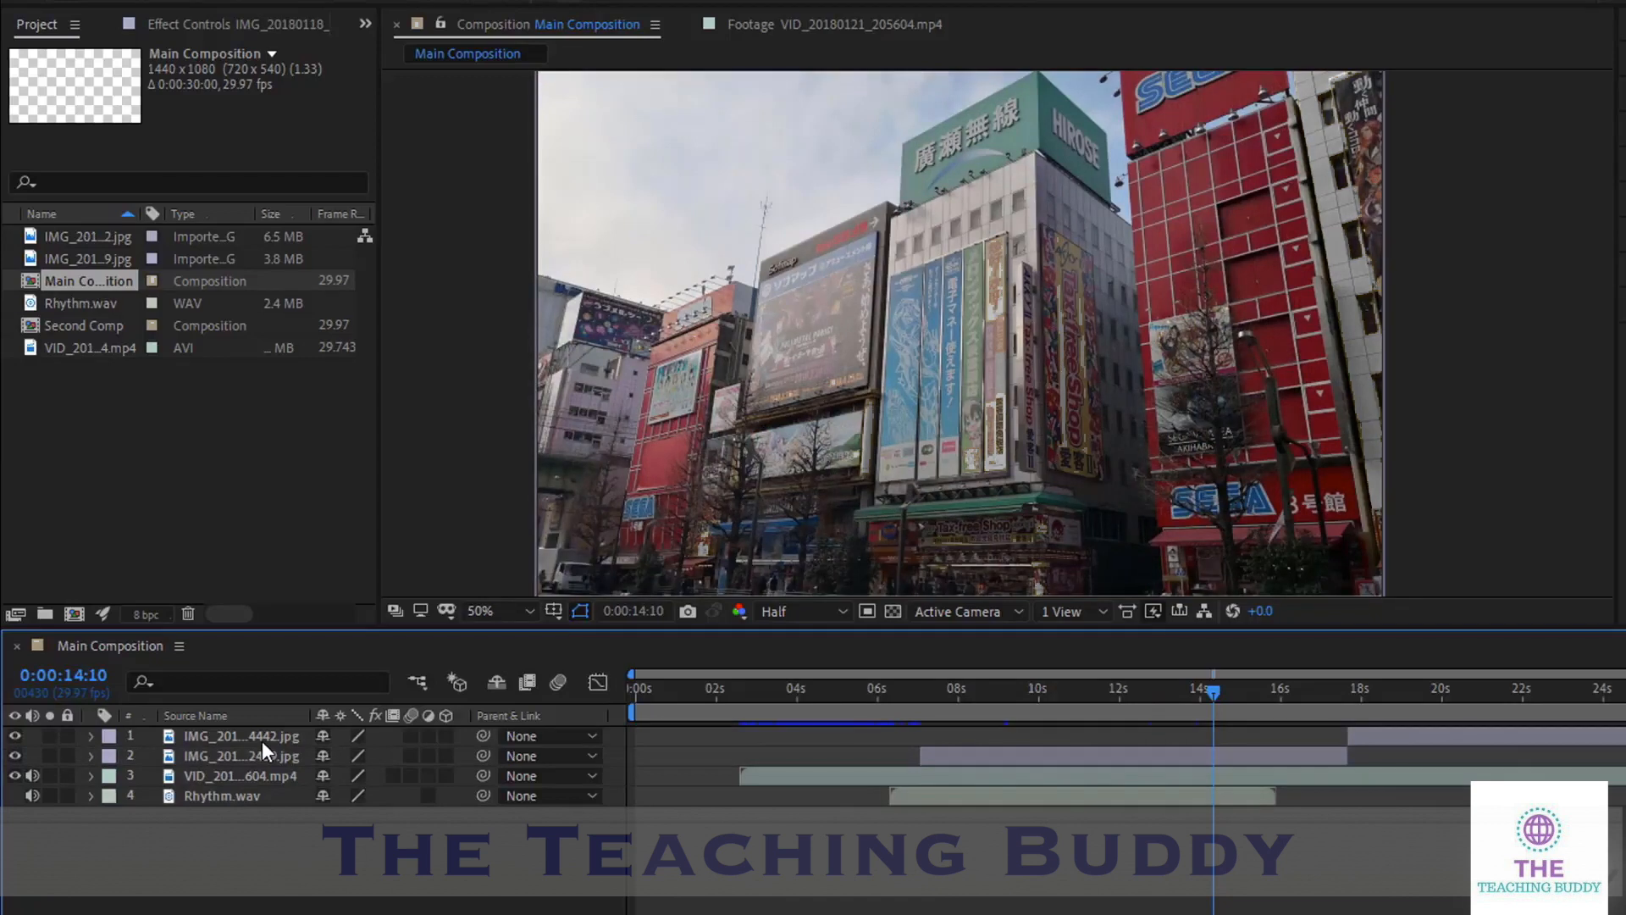
# Delete IMG_20180118_204442.jpg and IMG_20180120_102439.jpg from the Main Composition timeline
pyautogui.click(262, 740)
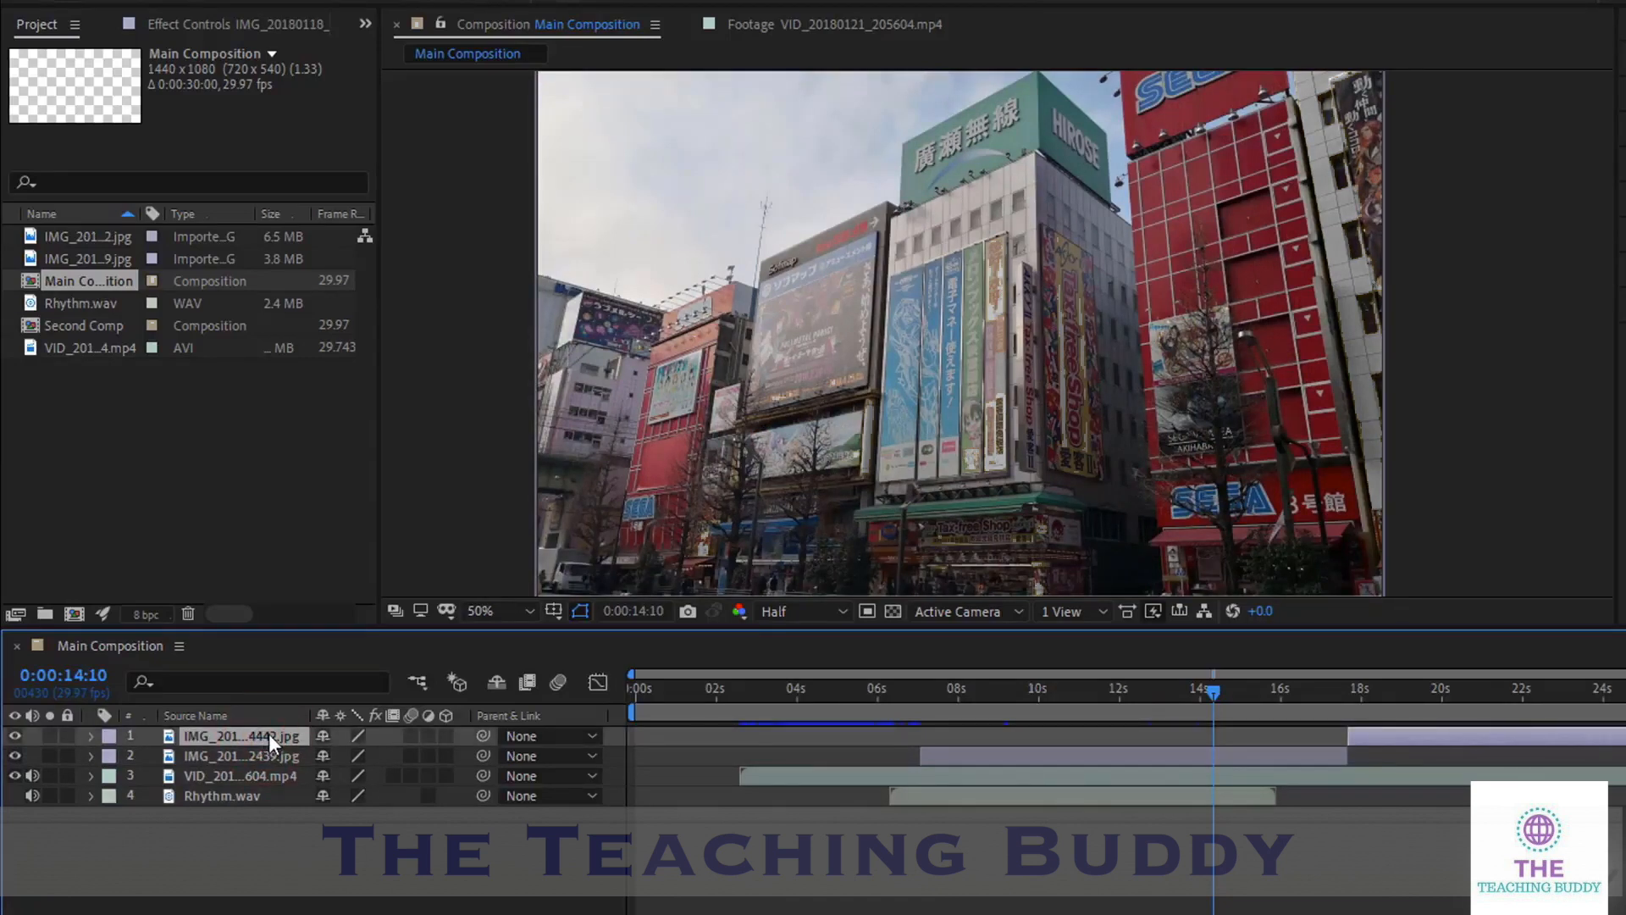
pyautogui.press('Delete')
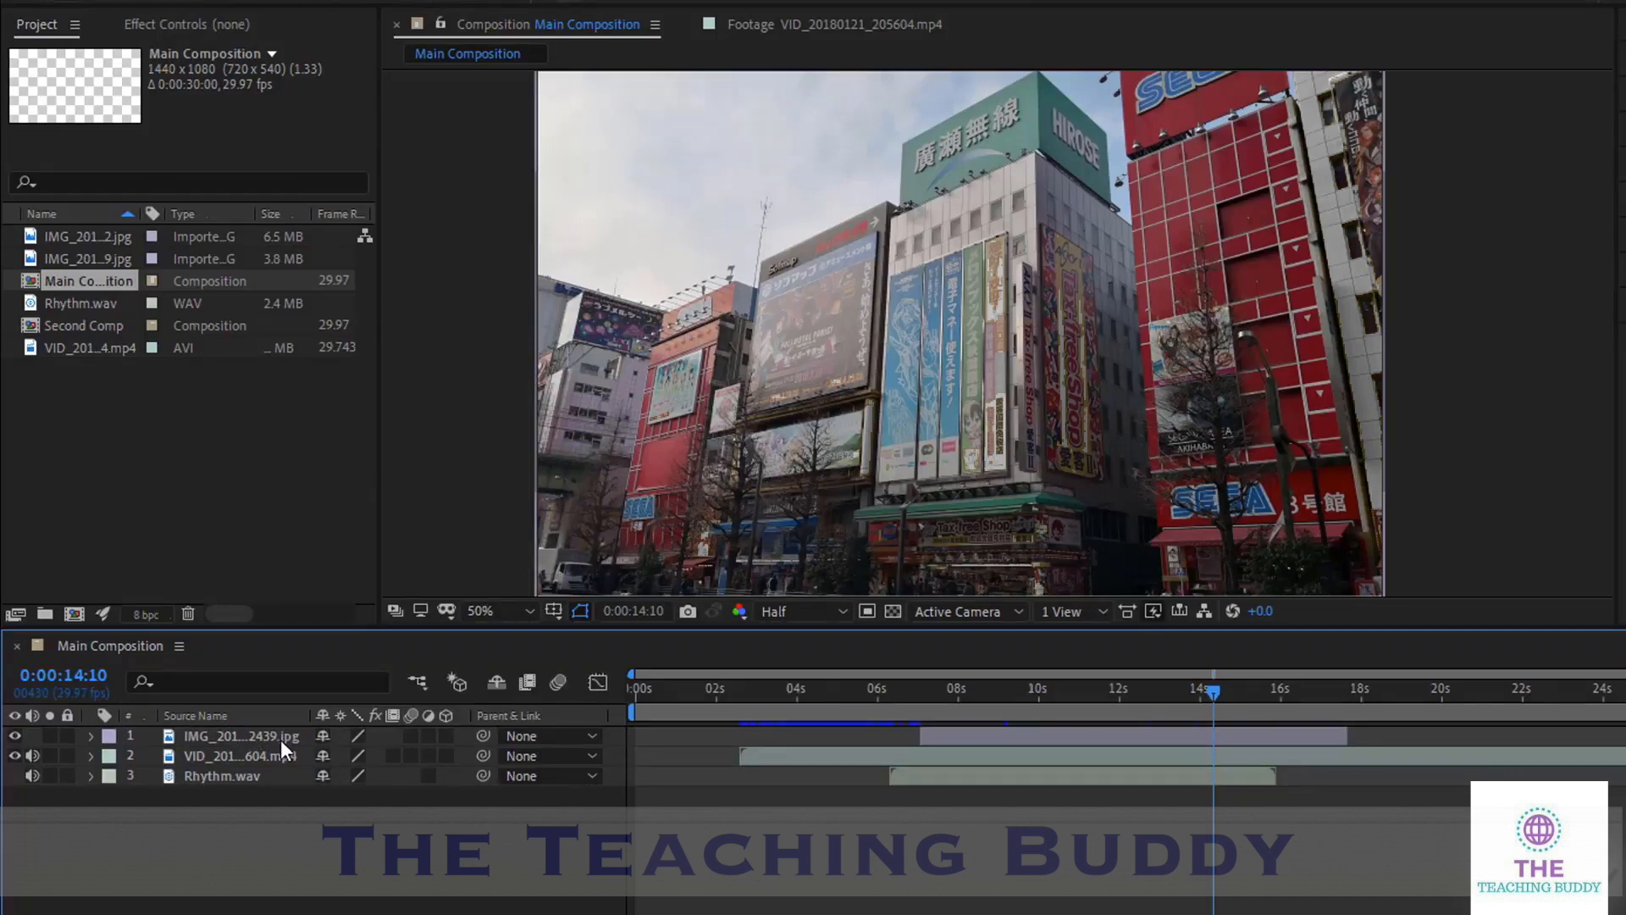
pyautogui.click(281, 736)
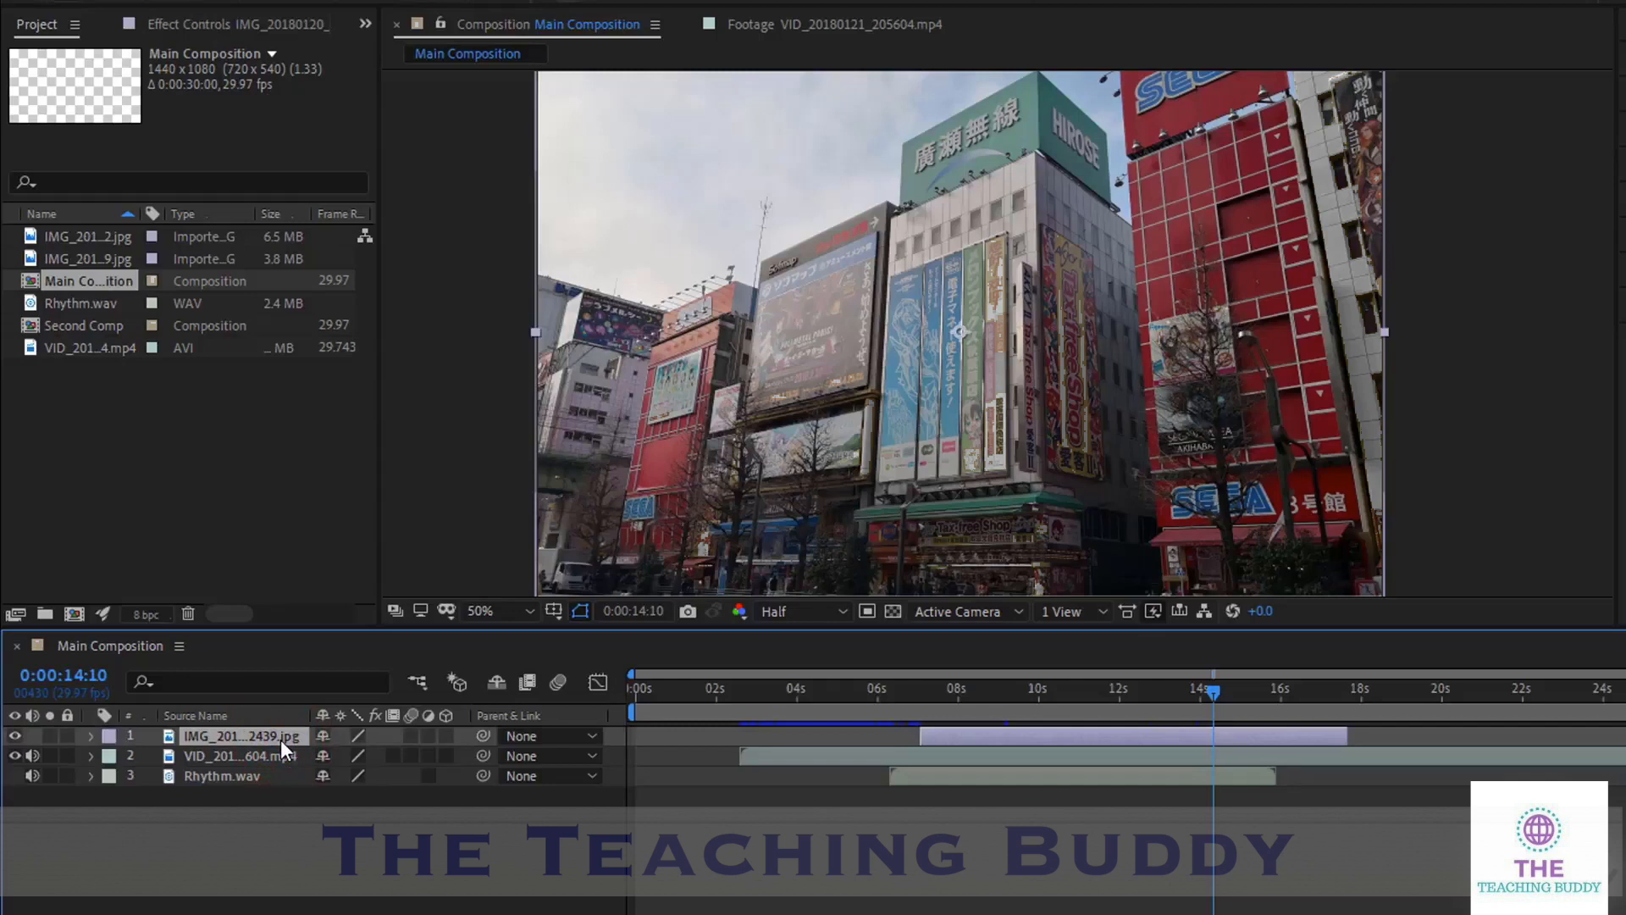
pyautogui.press('Delete')
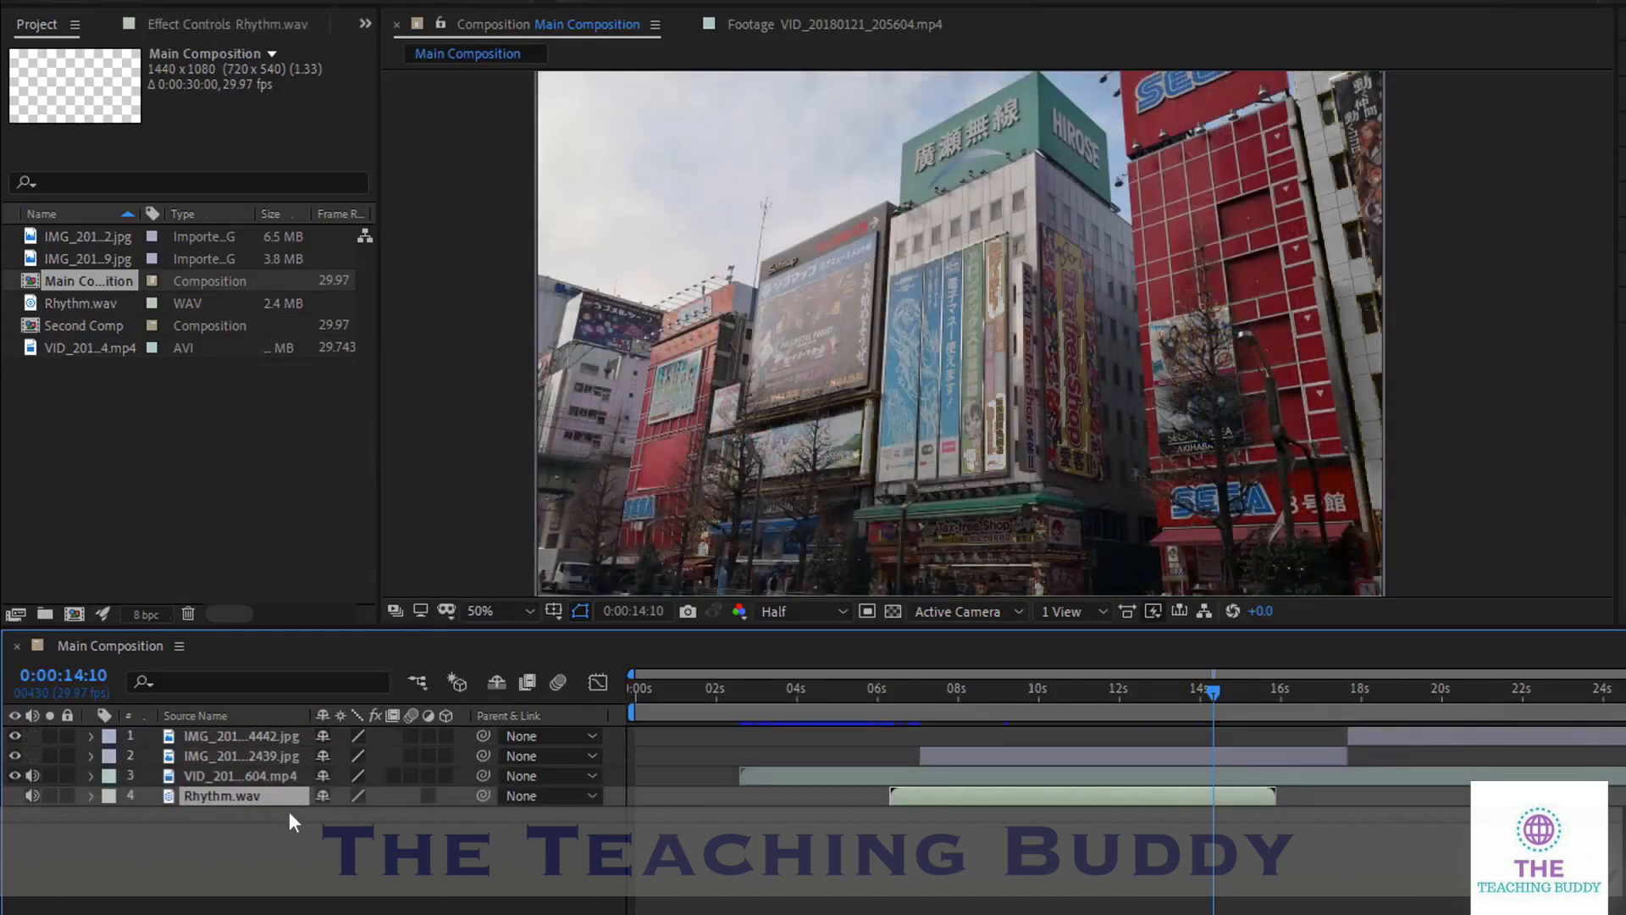
# Try duplicating the Rhythm.wav layer in the Main Composition timeline
pyautogui.hotkey('ctrl', 'd')
pyautogui.click(291, 820)
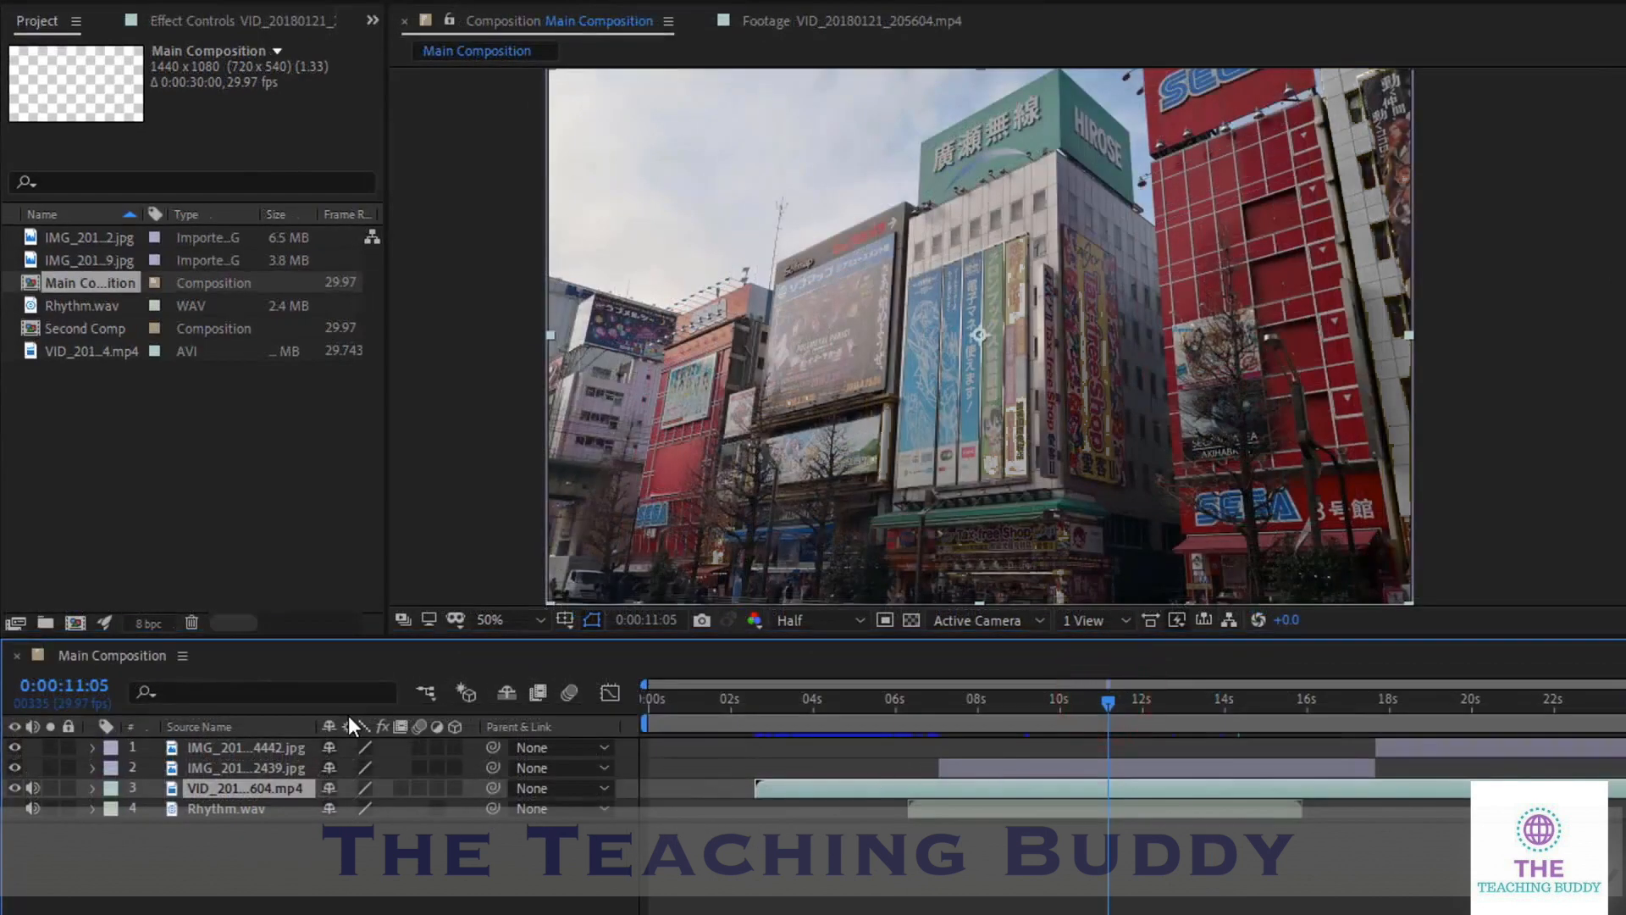
# Try hiding and showing IMG_20180120_102439.jpg, and toggle the audio of Rhythm.wav in the timeline
pyautogui.click(261, 773)
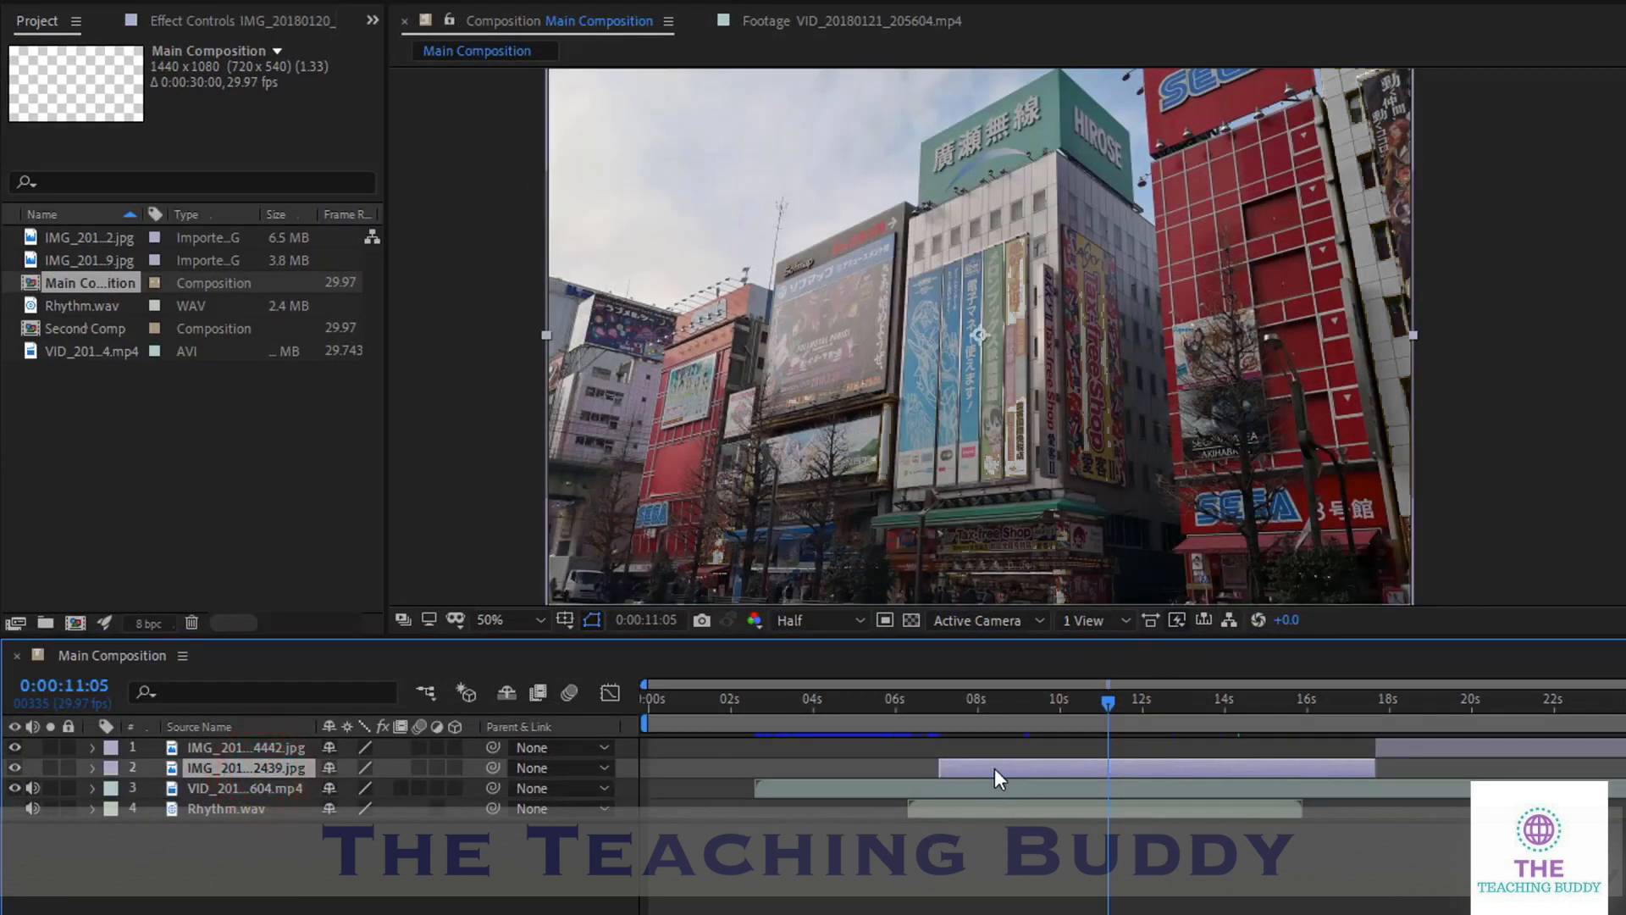
pyautogui.click(14, 767)
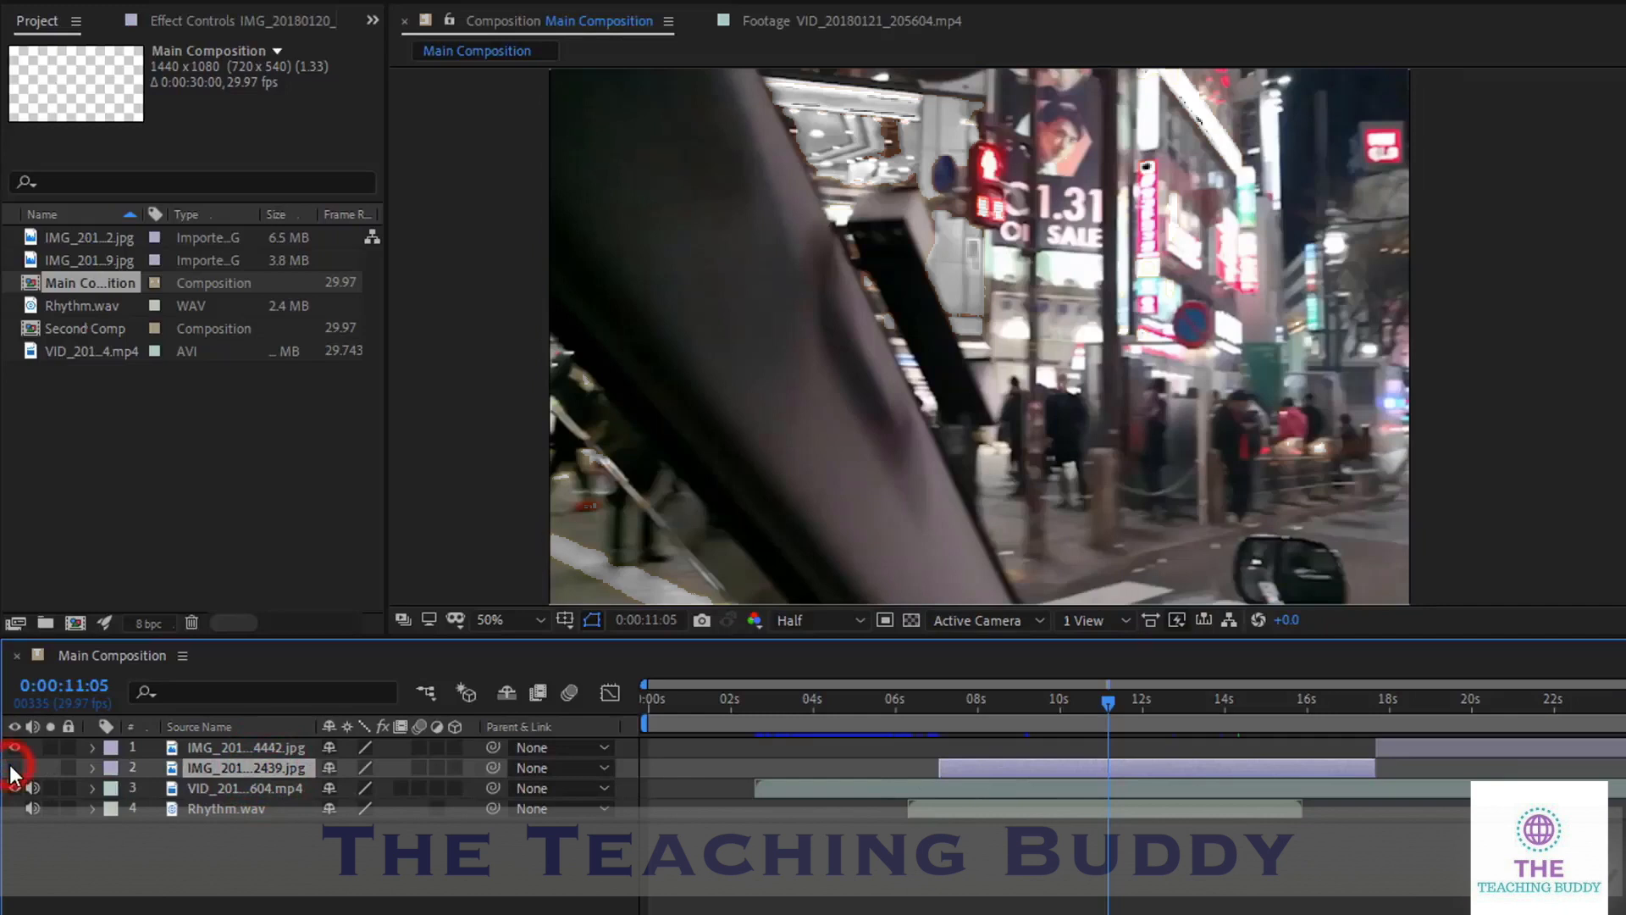
pyautogui.click(14, 768)
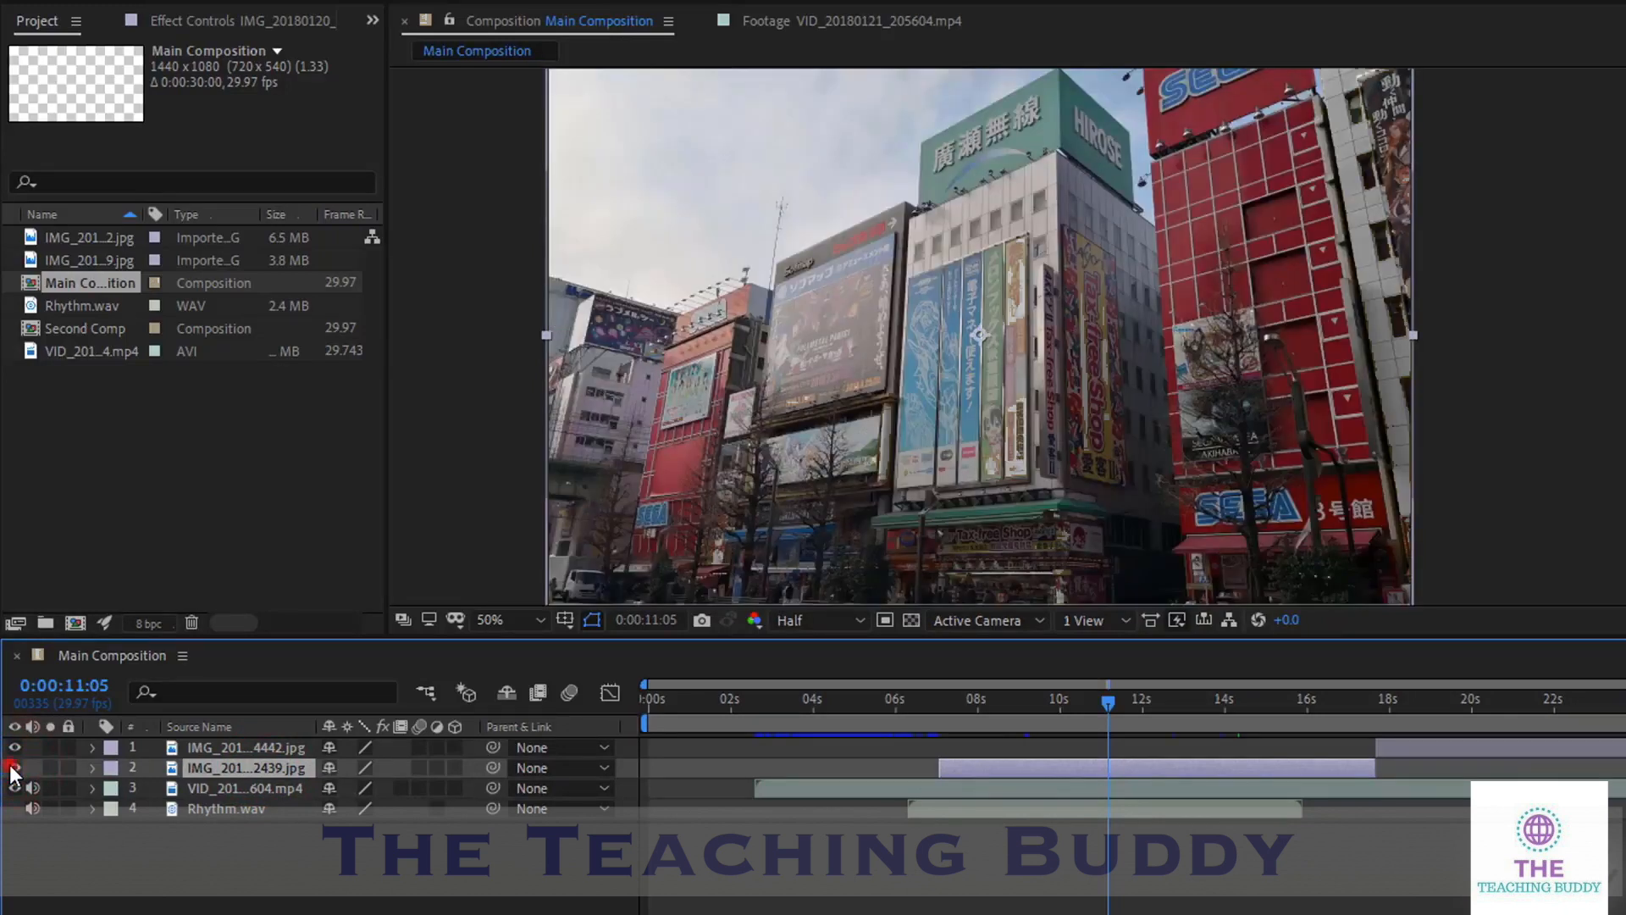
pyautogui.click(14, 768)
pyautogui.click(14, 767)
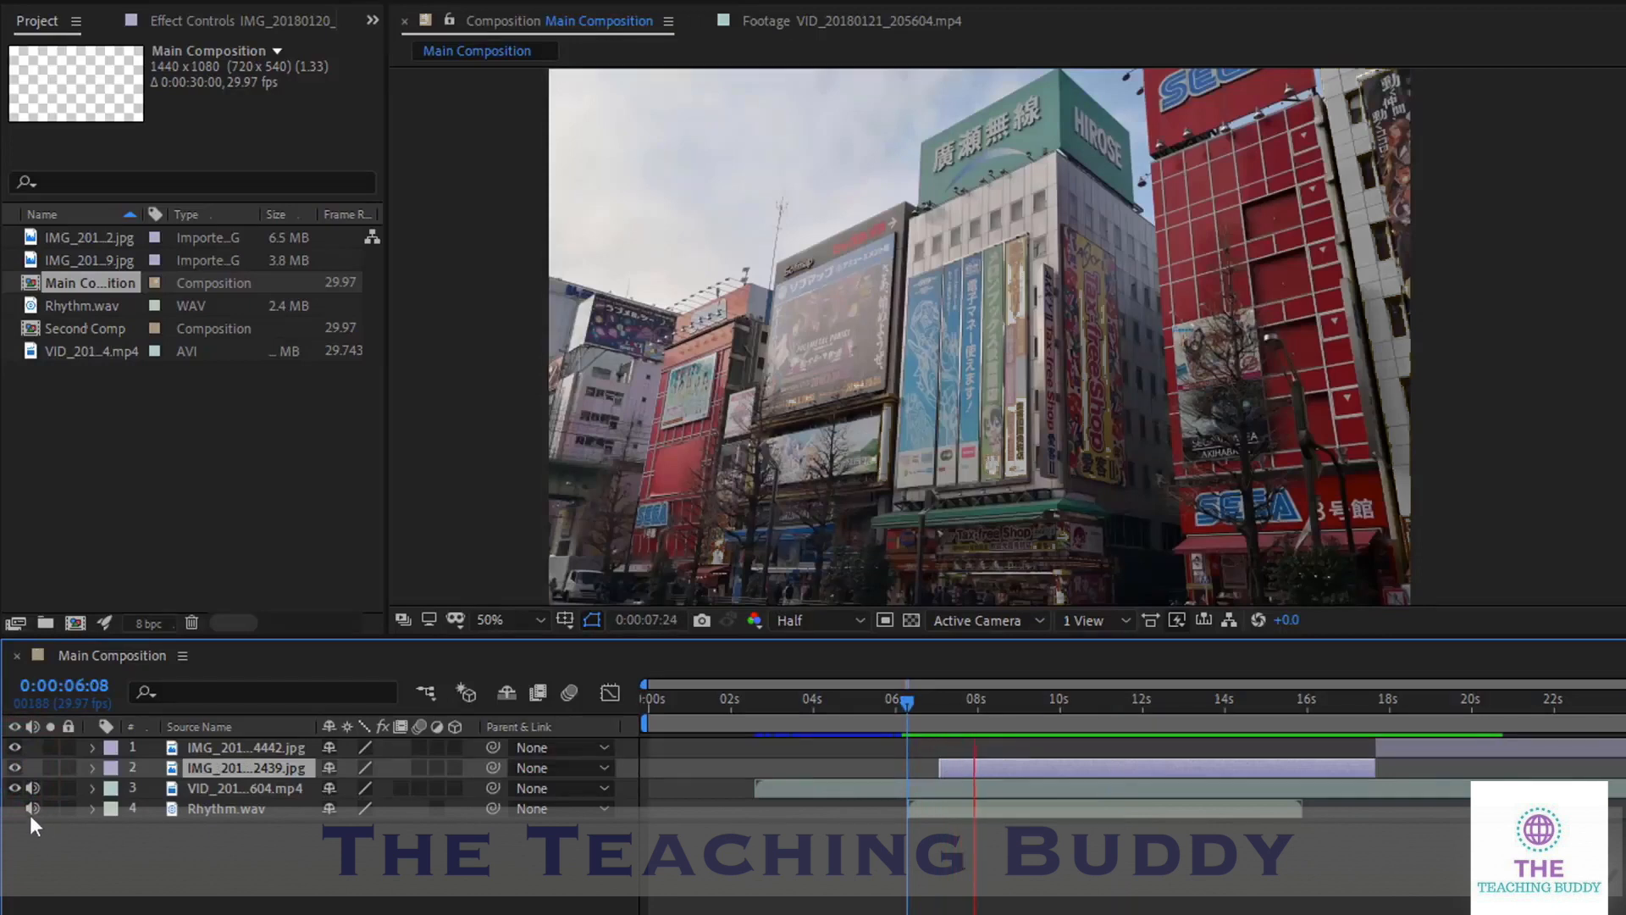
pyautogui.click(30, 813)
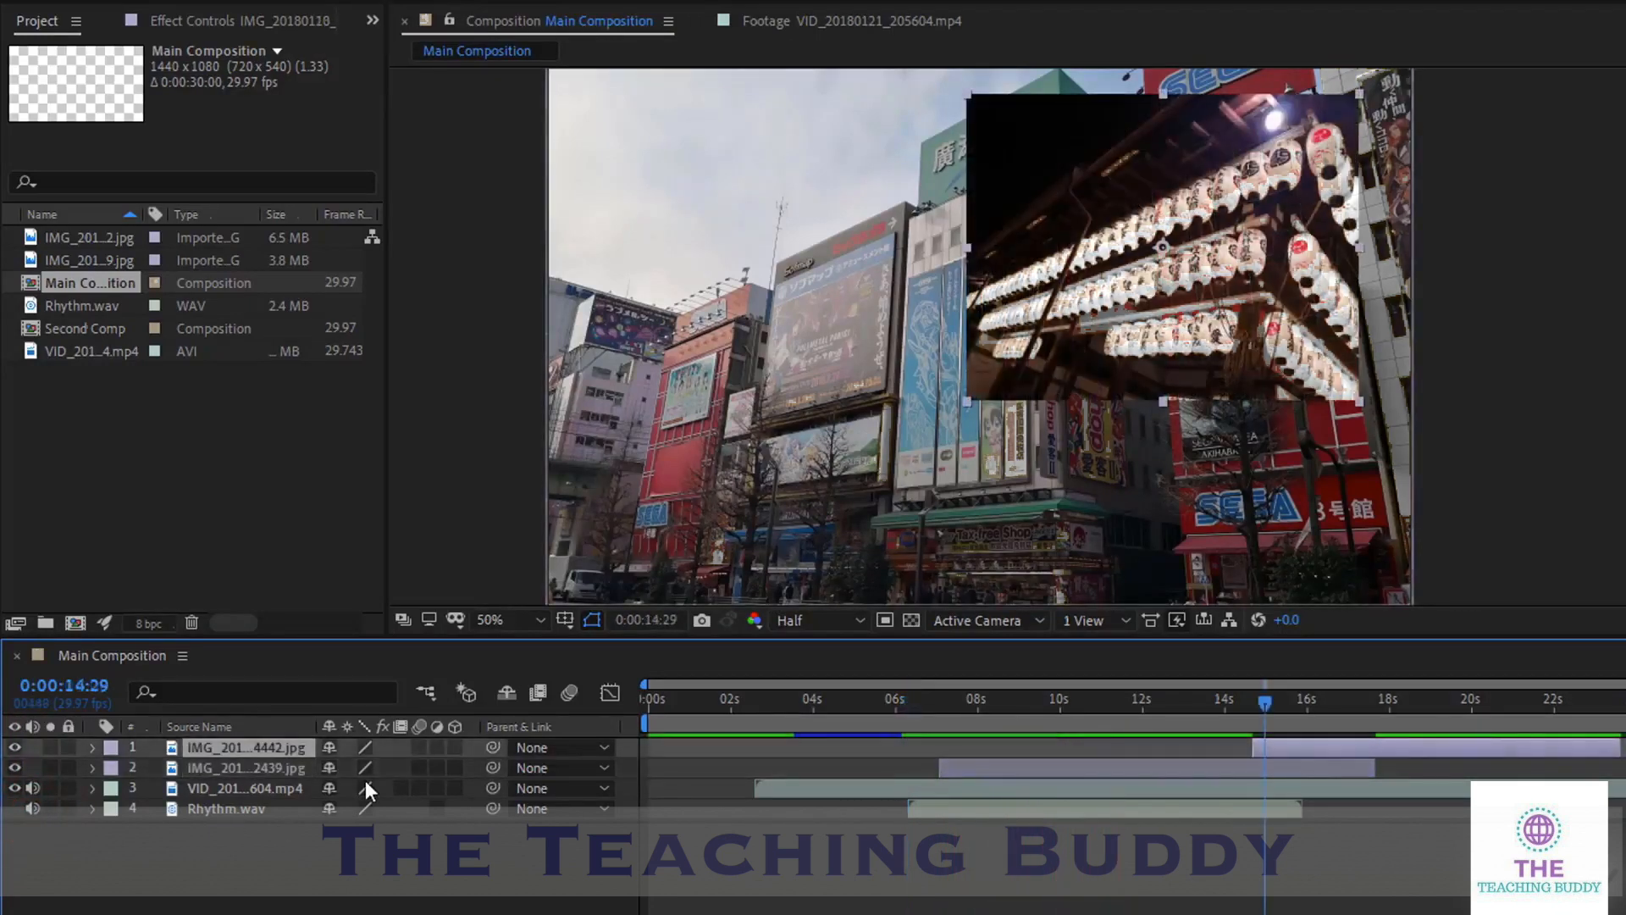
# Try soloing and unsoloing IMG_20180118_204442.jpg, and lock it to test whether it can be selected in the timeline
pyautogui.click(51, 748)
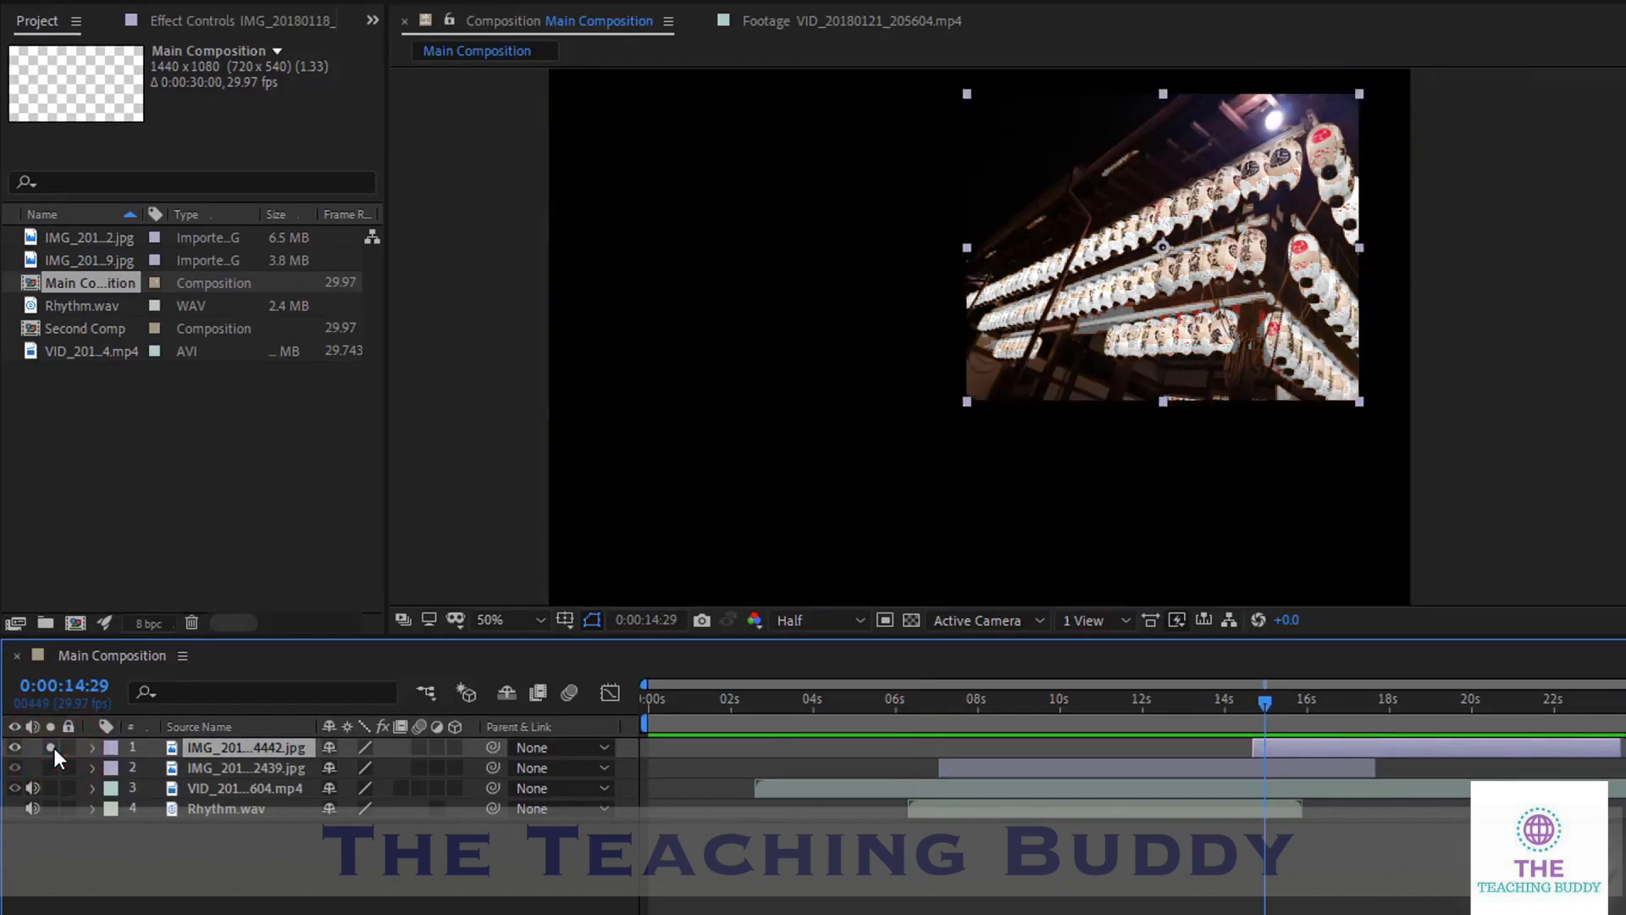
pyautogui.click(52, 749)
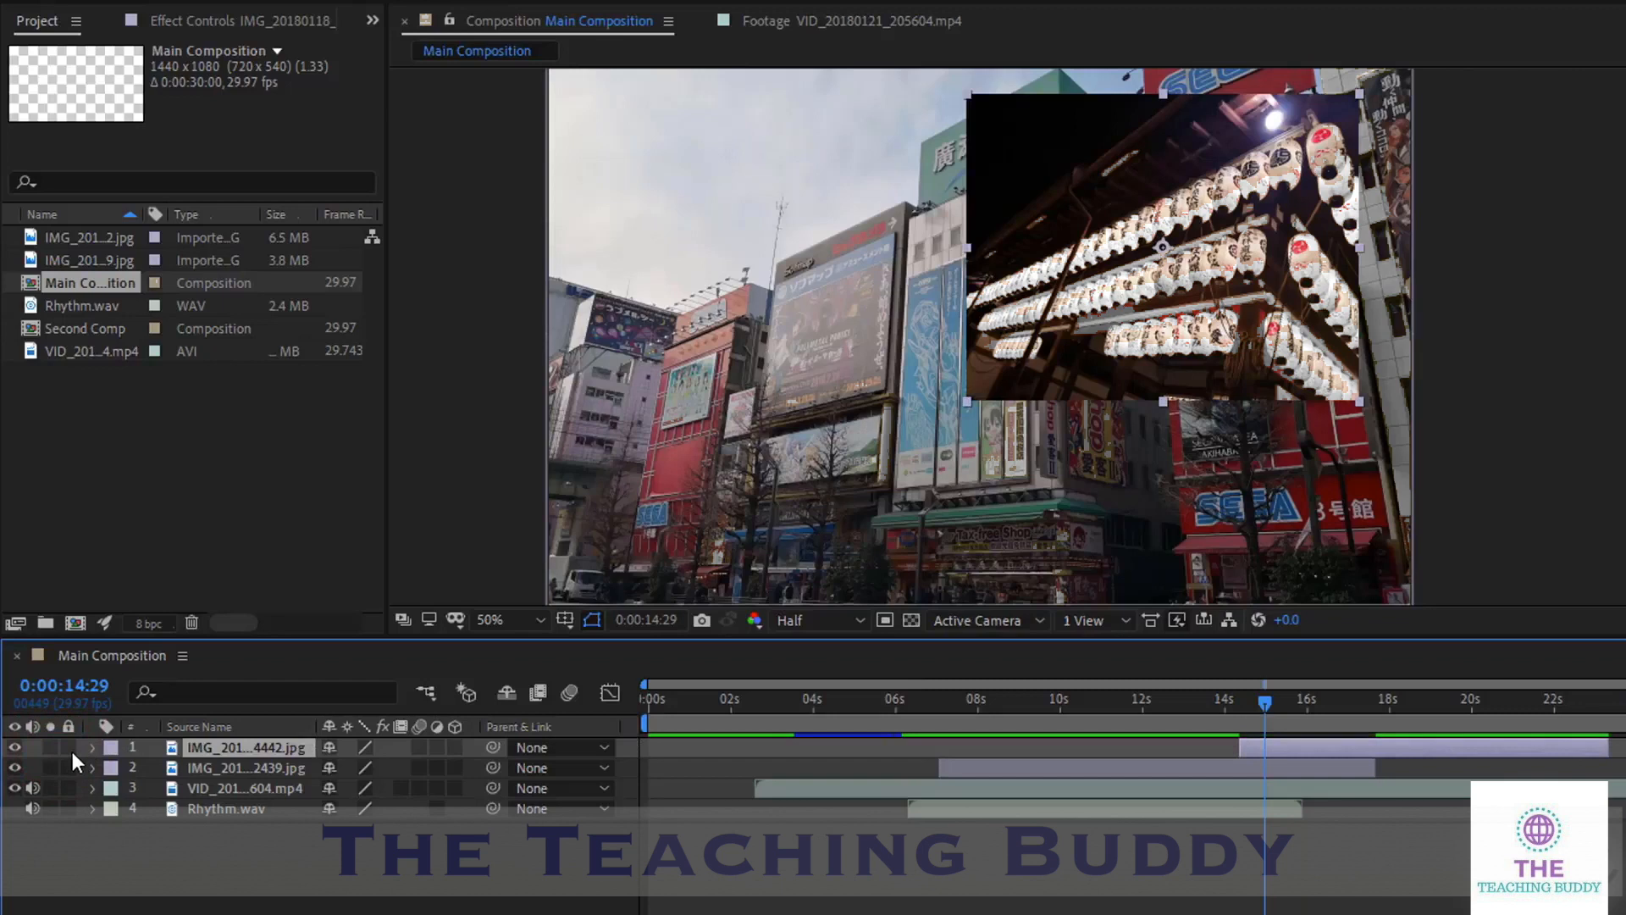
pyautogui.click(69, 748)
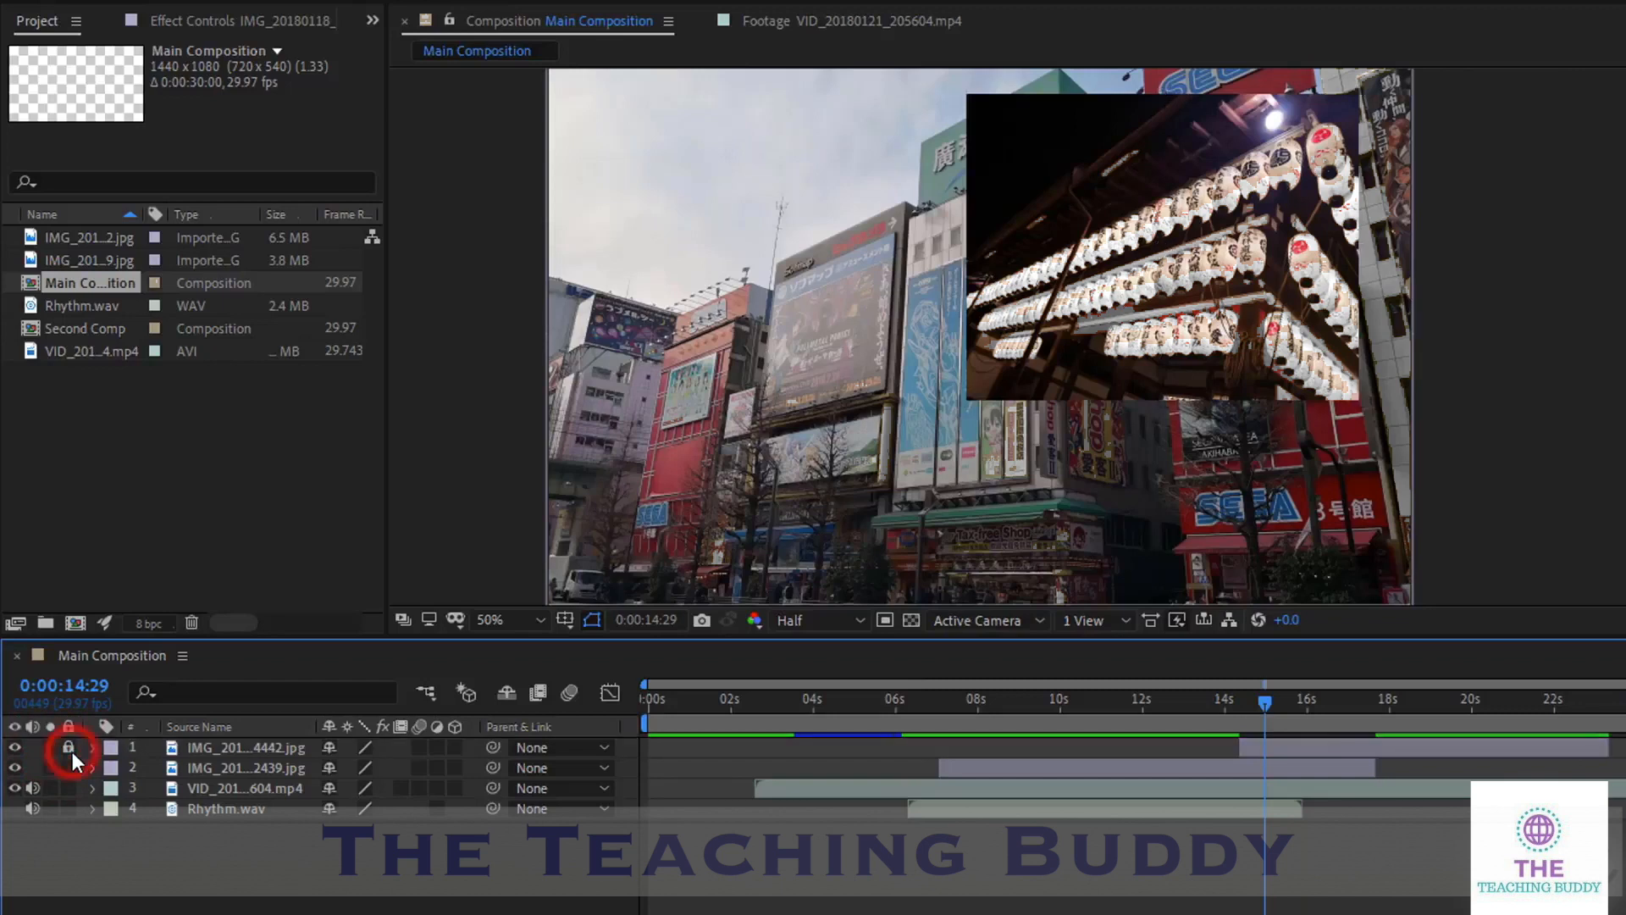
pyautogui.click(1296, 741)
pyautogui.click(1325, 750)
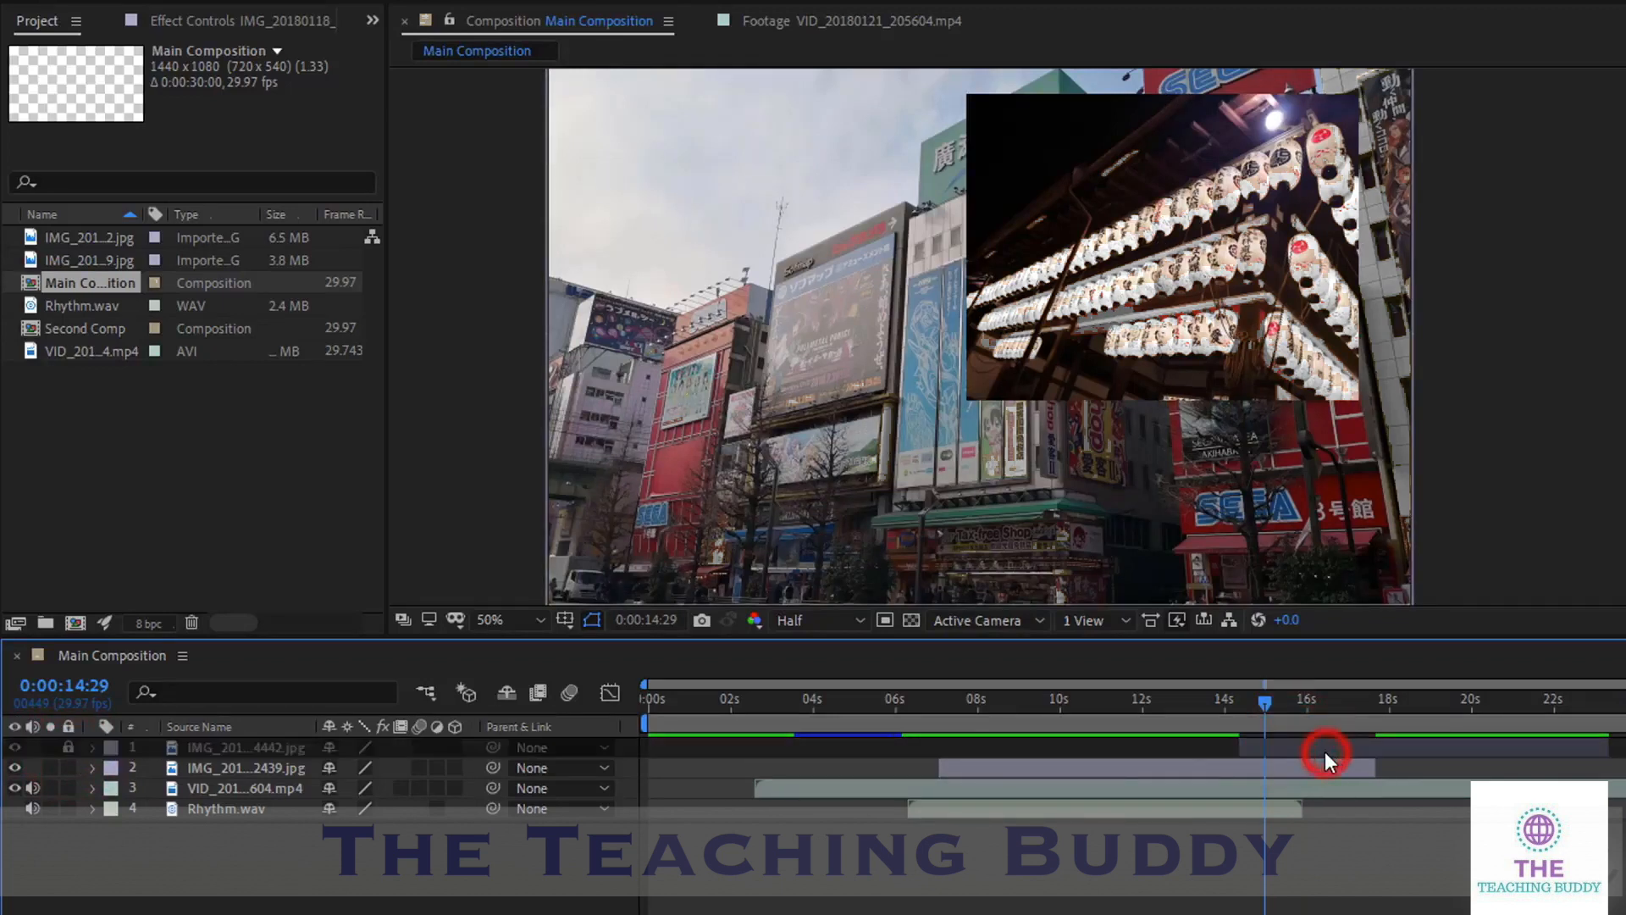
pyautogui.click(1313, 751)
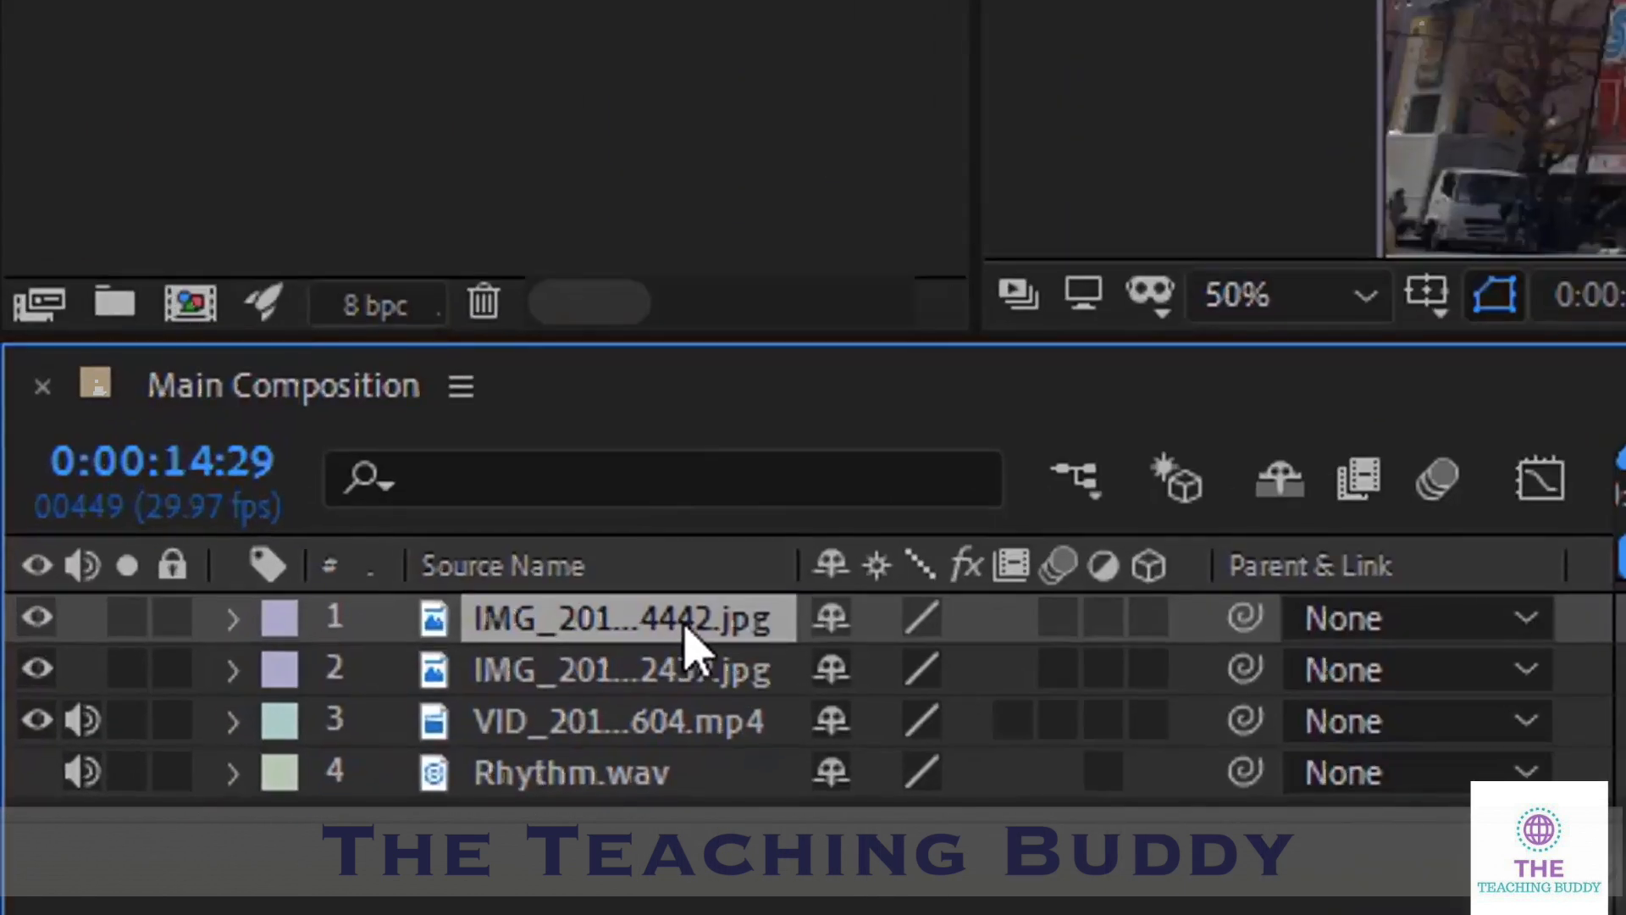
# Rename the IMG_20180118_204442.jpg layer in the timeline as Image
pyautogui.rightClick(684, 629)
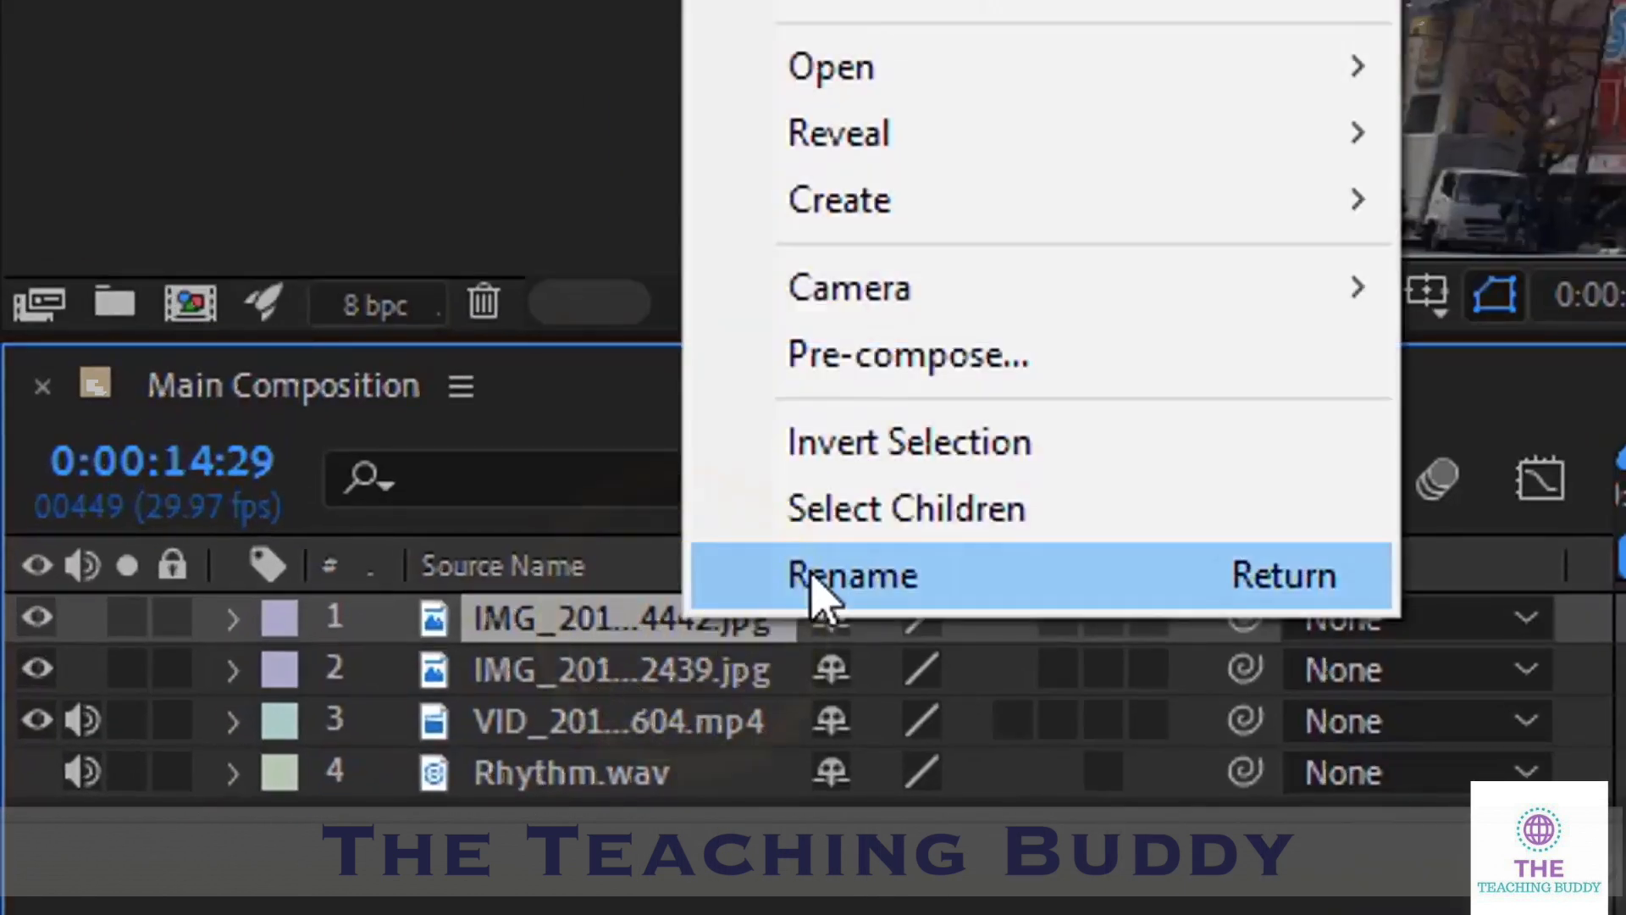
pyautogui.click(950, 576)
pyautogui.write('Image')
pyautogui.press('Return')
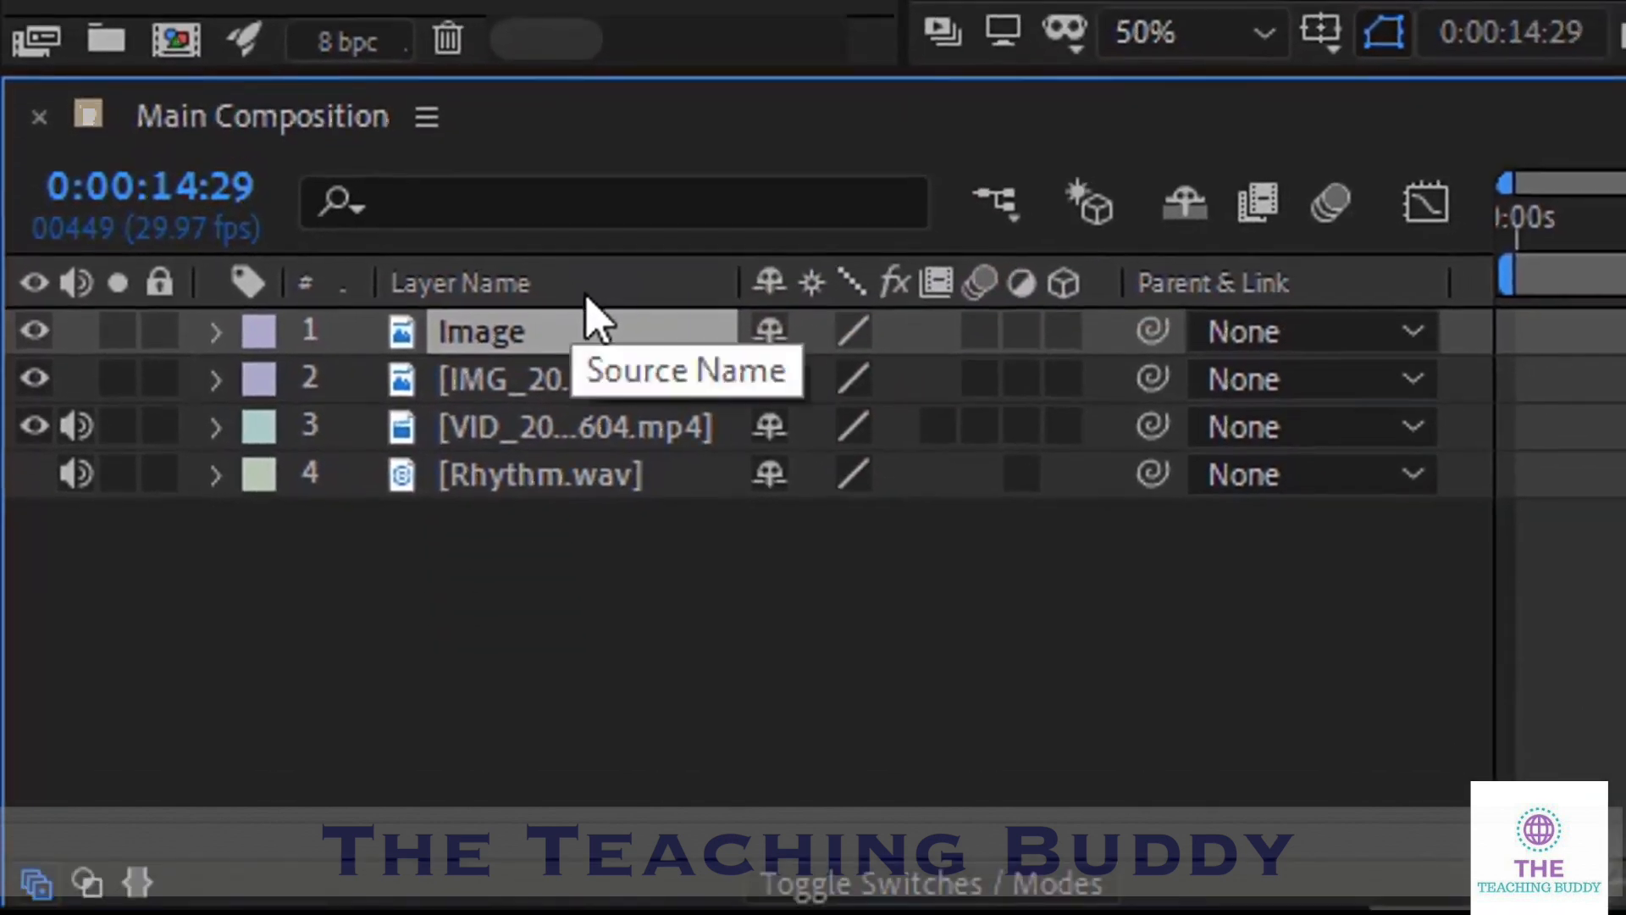
# Expand the property groups of the Image, IMG_20180120_102439.jpg and VID_20180121_205604.mp4 layers, and the audio properties of Rhythm.wav
pyautogui.click(216, 333)
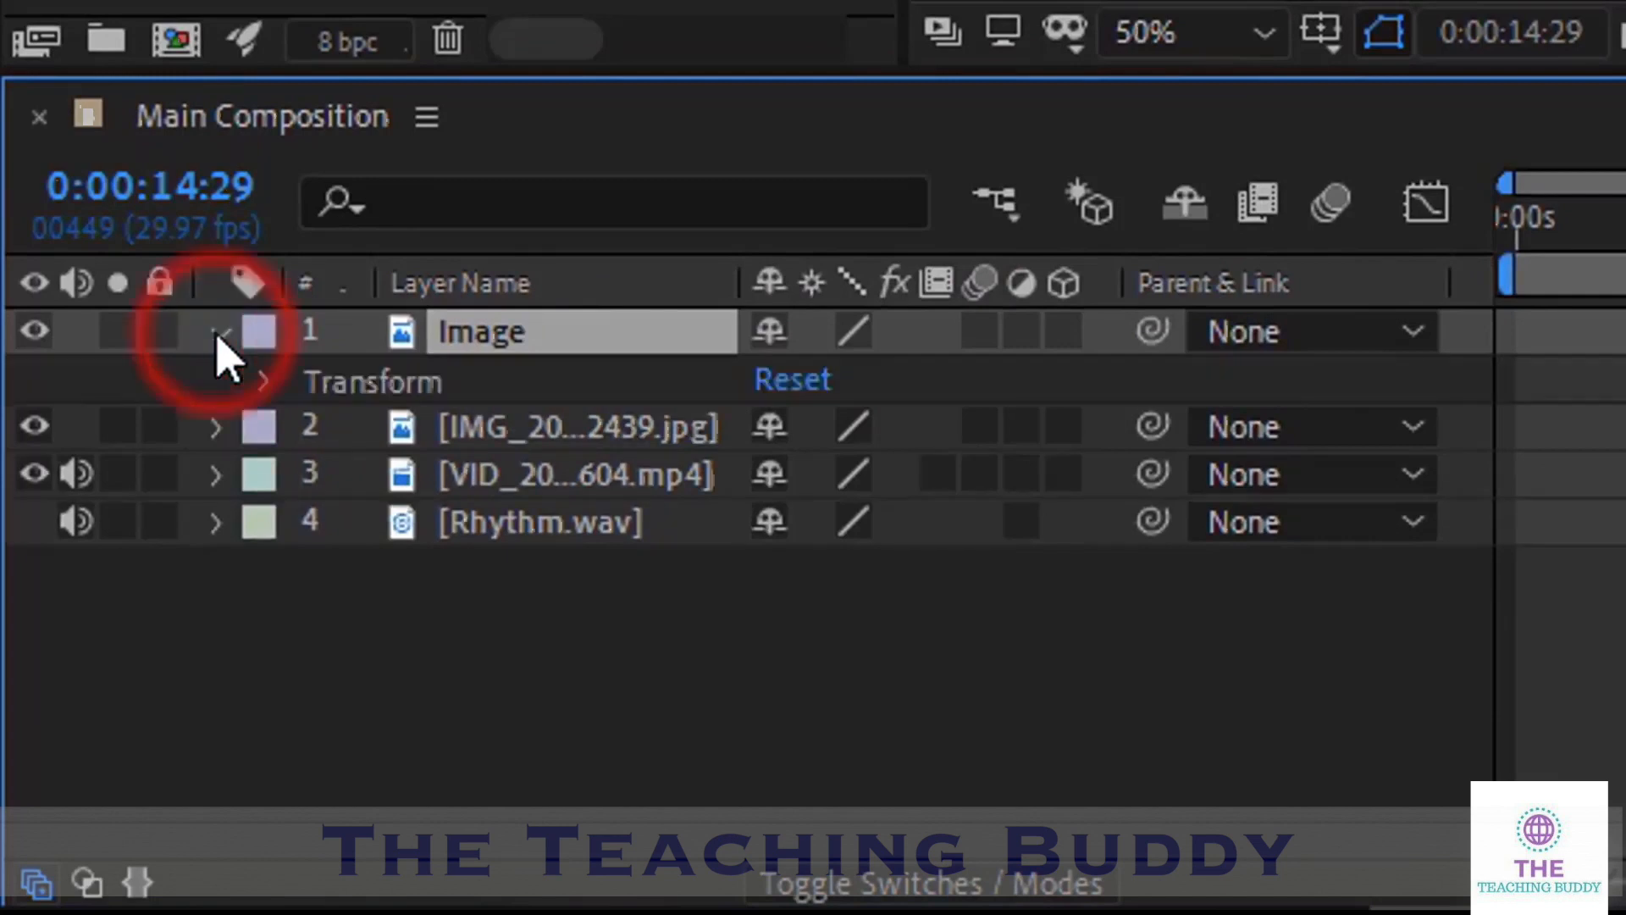
pyautogui.click(217, 426)
pyautogui.click(219, 522)
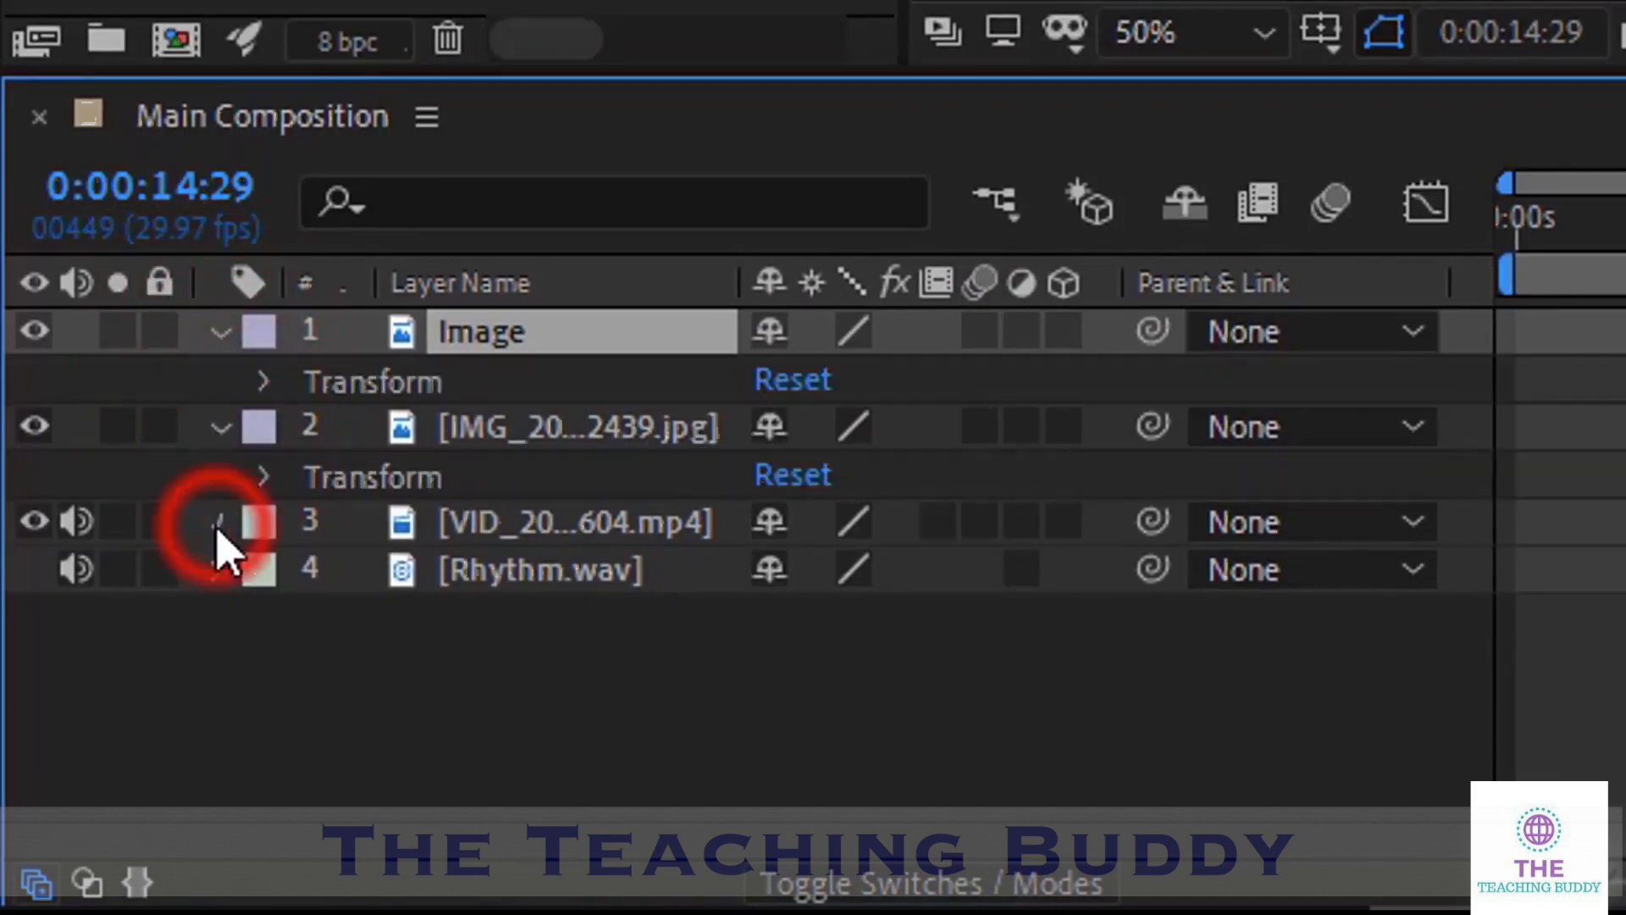
pyautogui.click(217, 665)
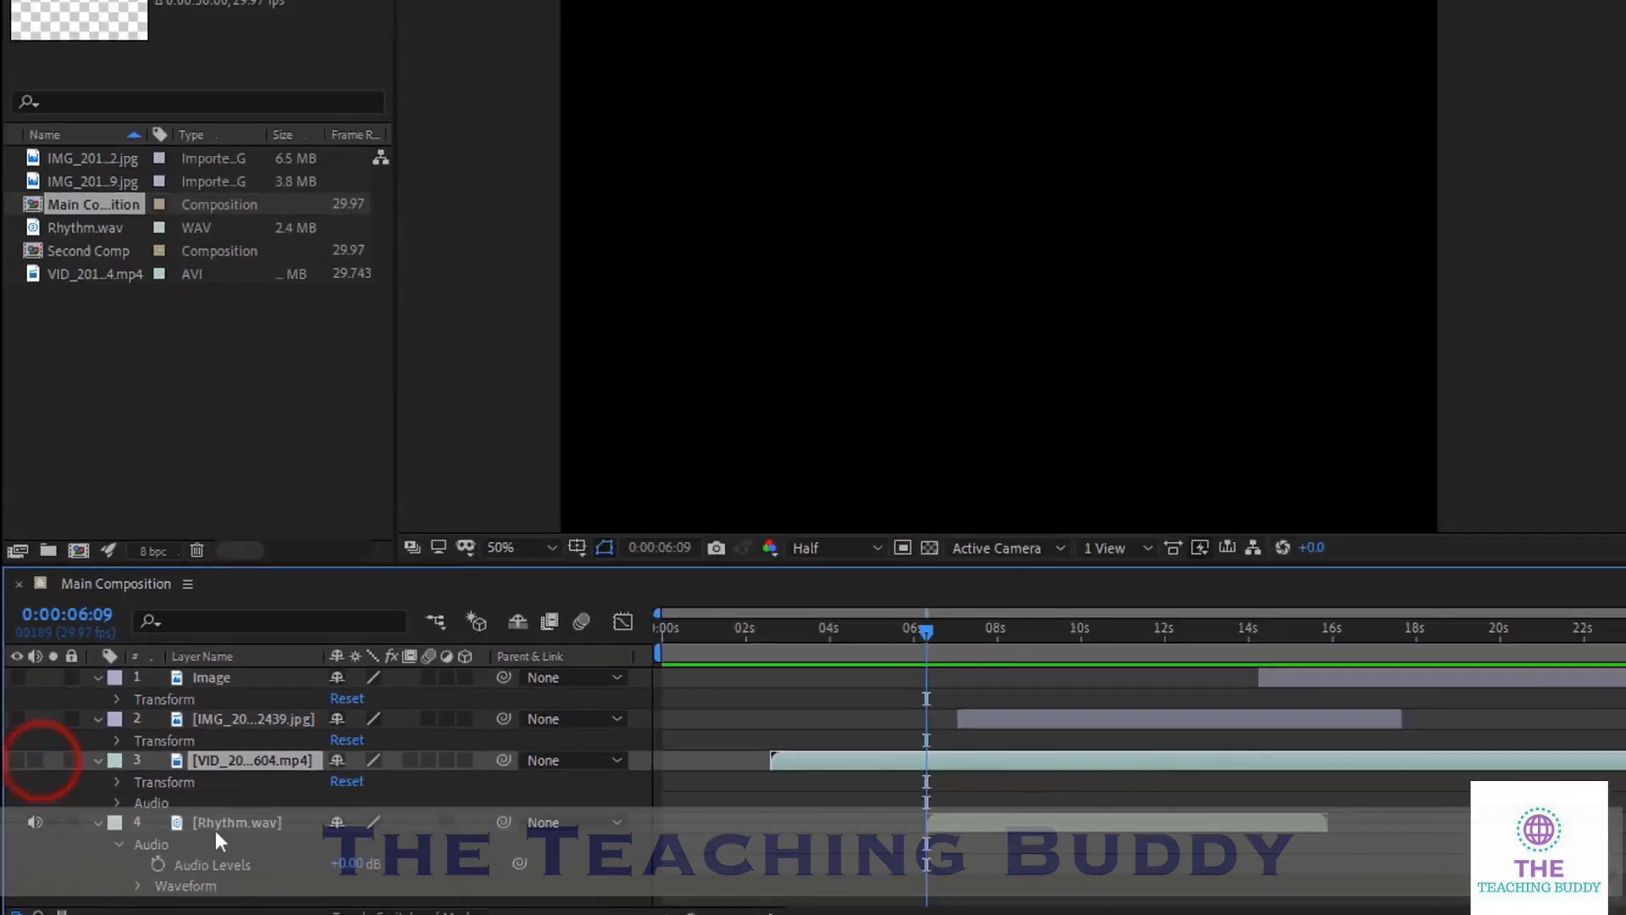
# Preview Rhythm.wav and lower its Audio Levels to -23 dB, checking its waveform group
pyautogui.click(508, 675)
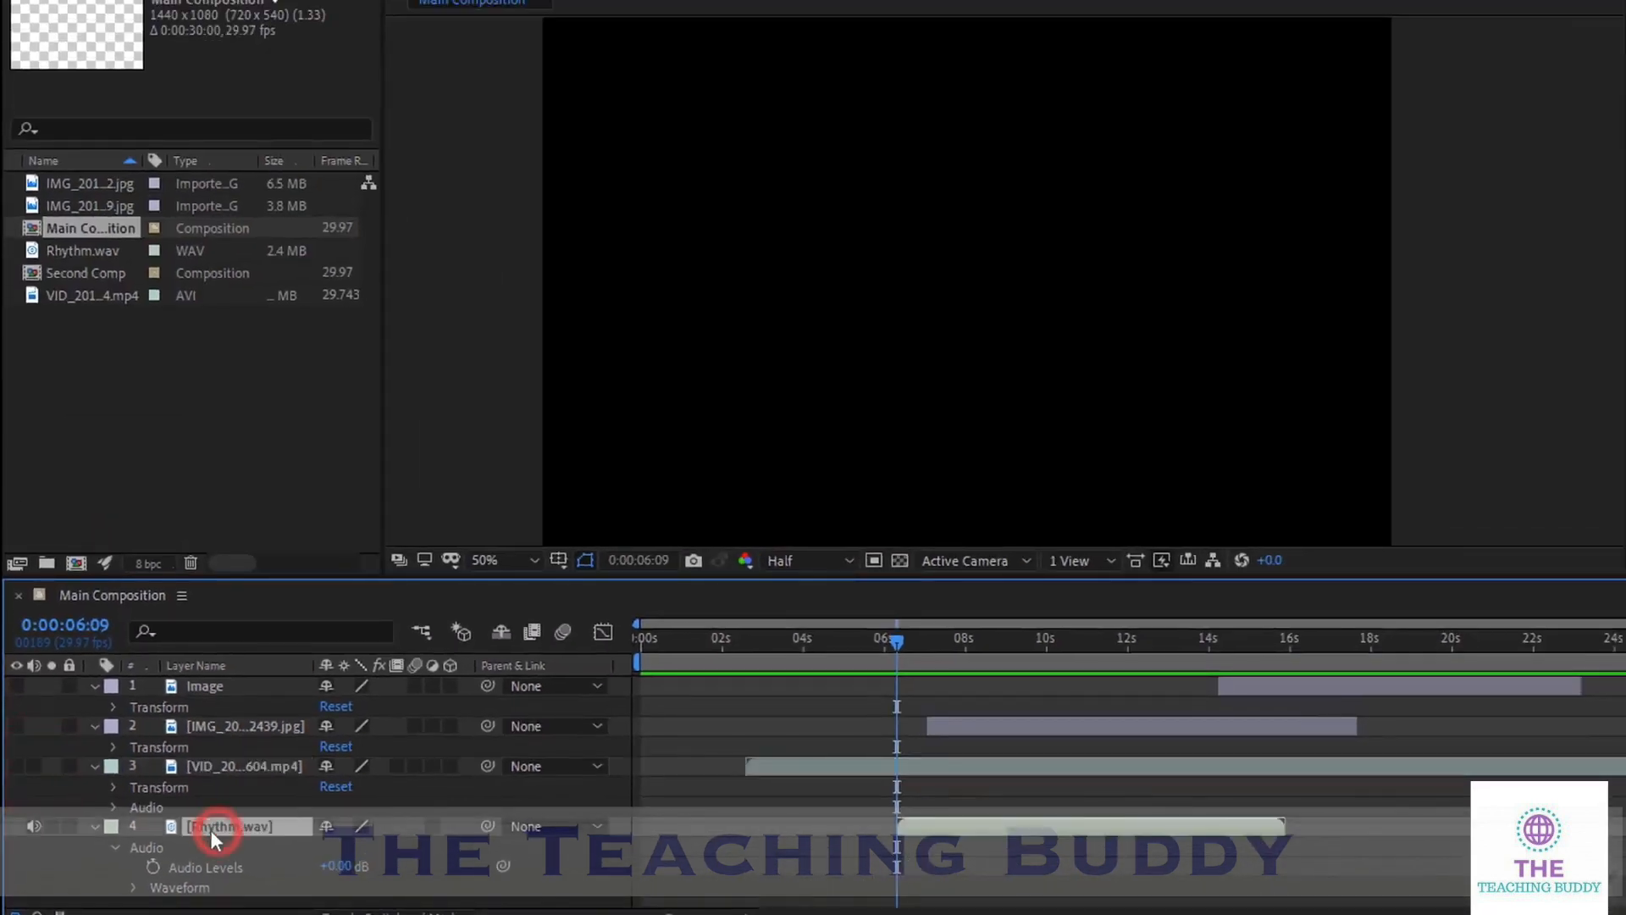
pyautogui.press('space')
pyautogui.press('space')
pyautogui.moveTo(343, 873); pyautogui.dragTo(311, 877)
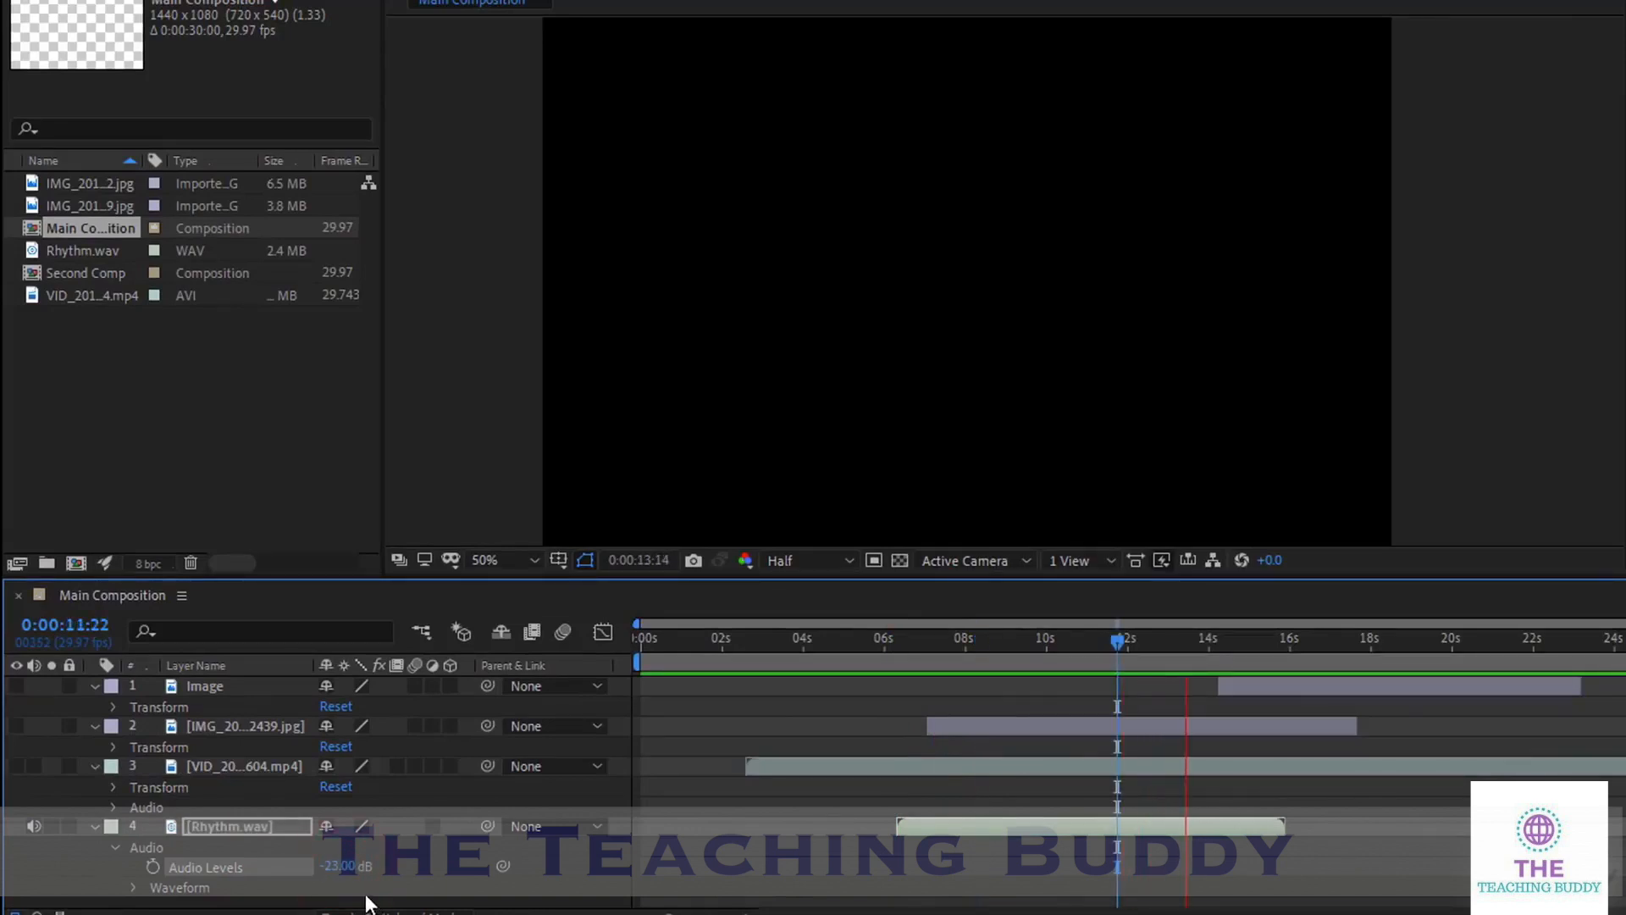
pyautogui.click(136, 888)
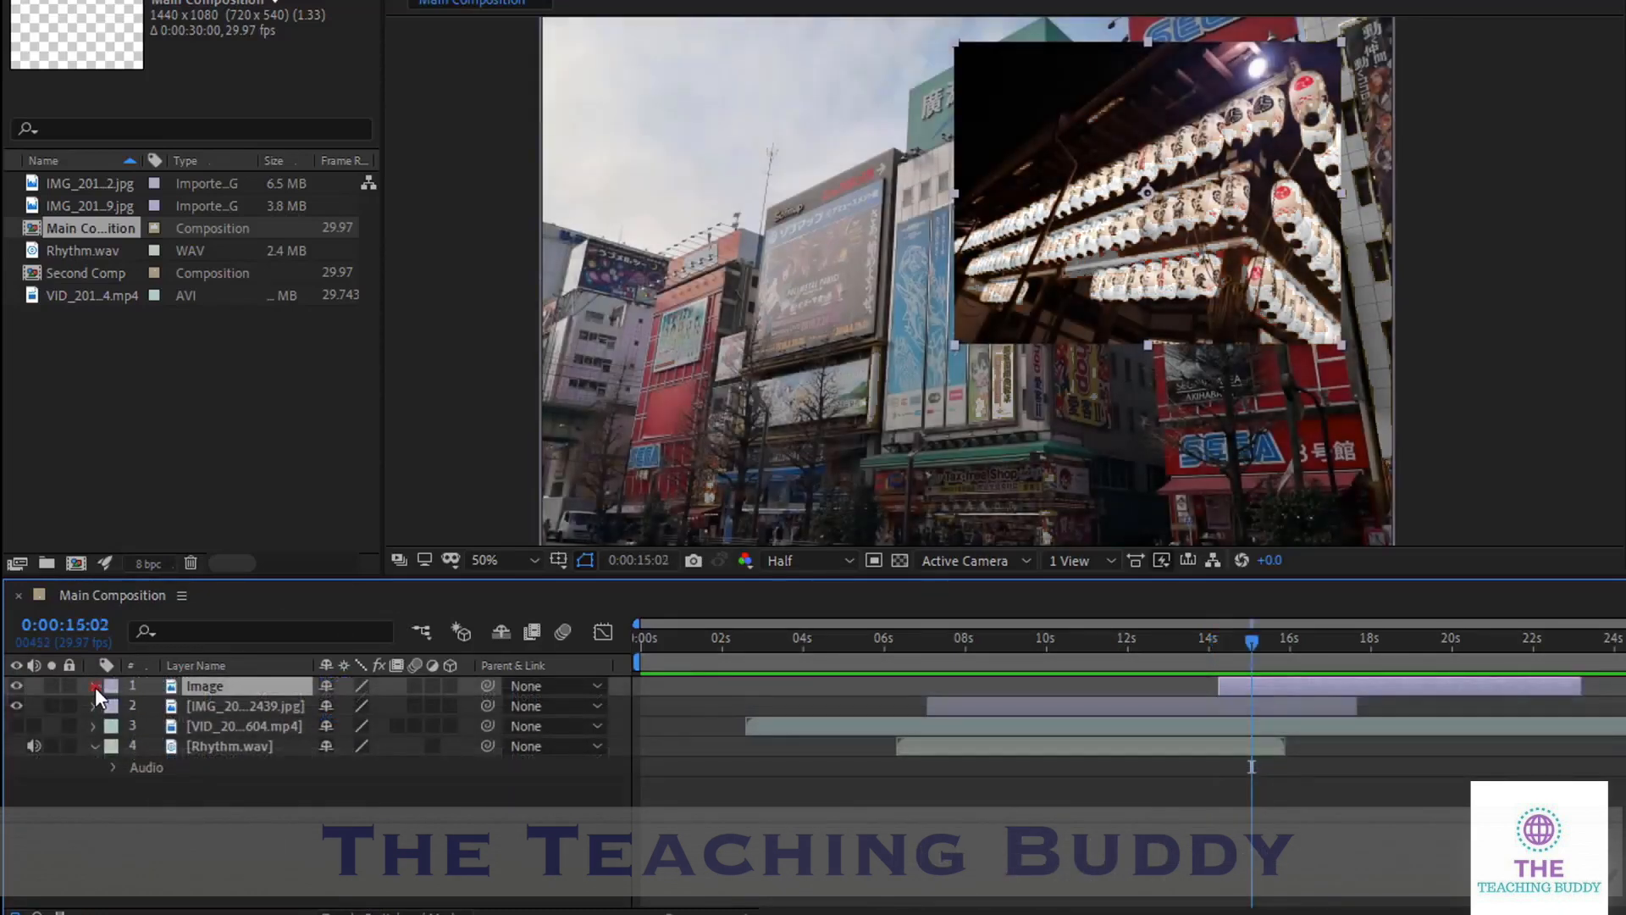
# Expand the Image layer's Transform properties and try changing its Position and Rotation values
pyautogui.click(95, 688)
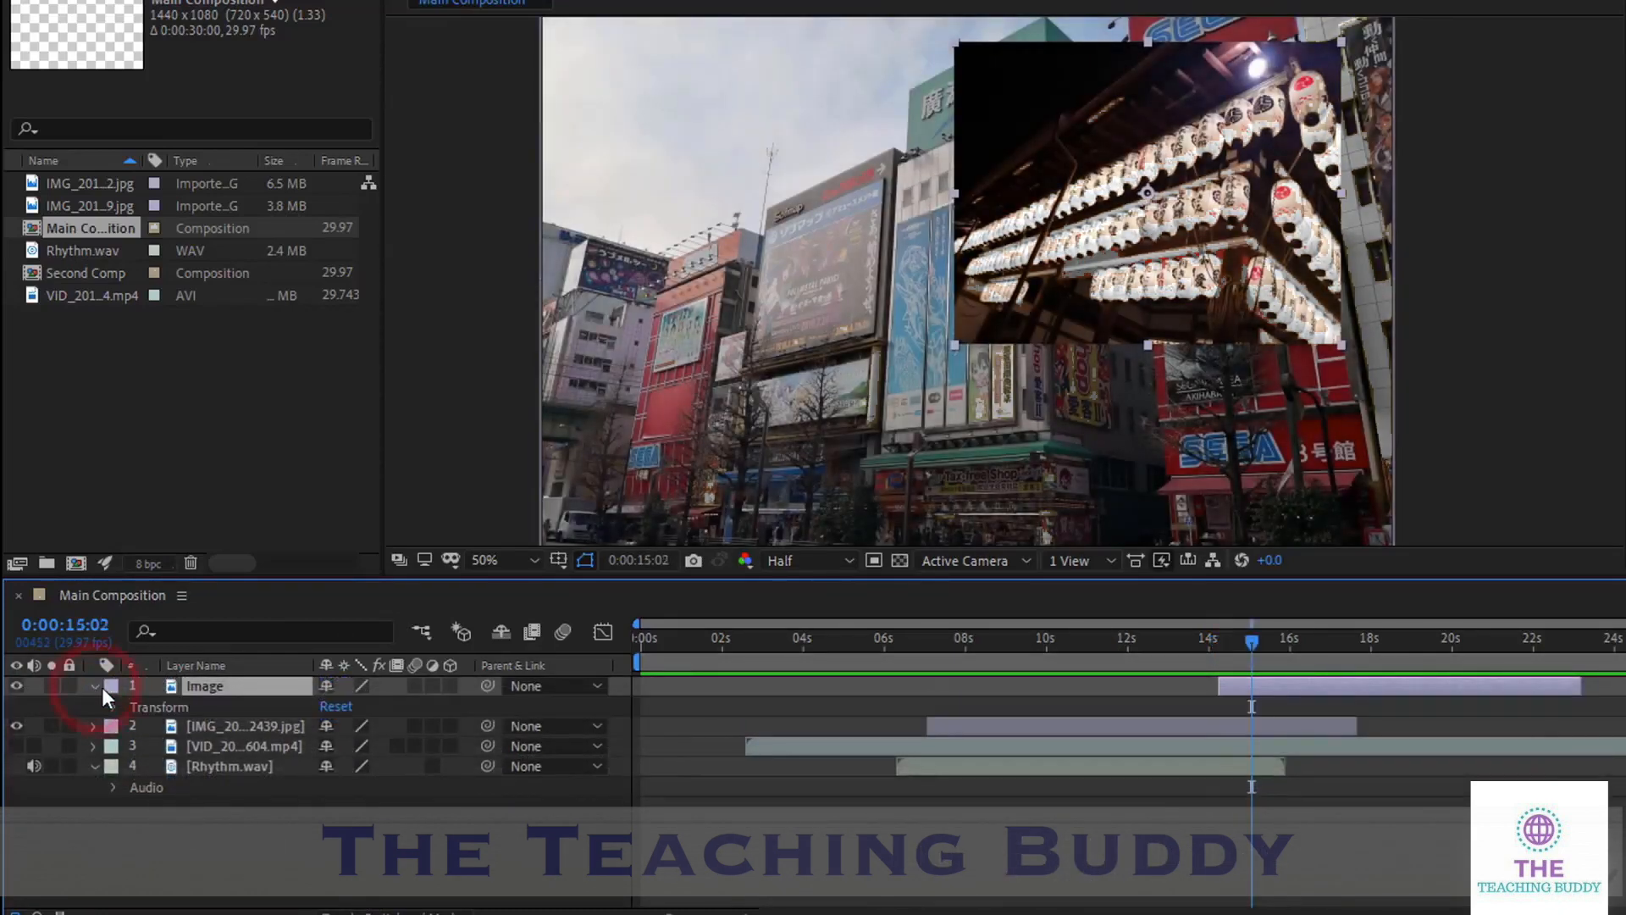
pyautogui.click(114, 707)
pyautogui.moveTo(340, 748); pyautogui.dragTo(744, 770)
pyautogui.moveTo(358, 786); pyautogui.dragTo(305, 805)
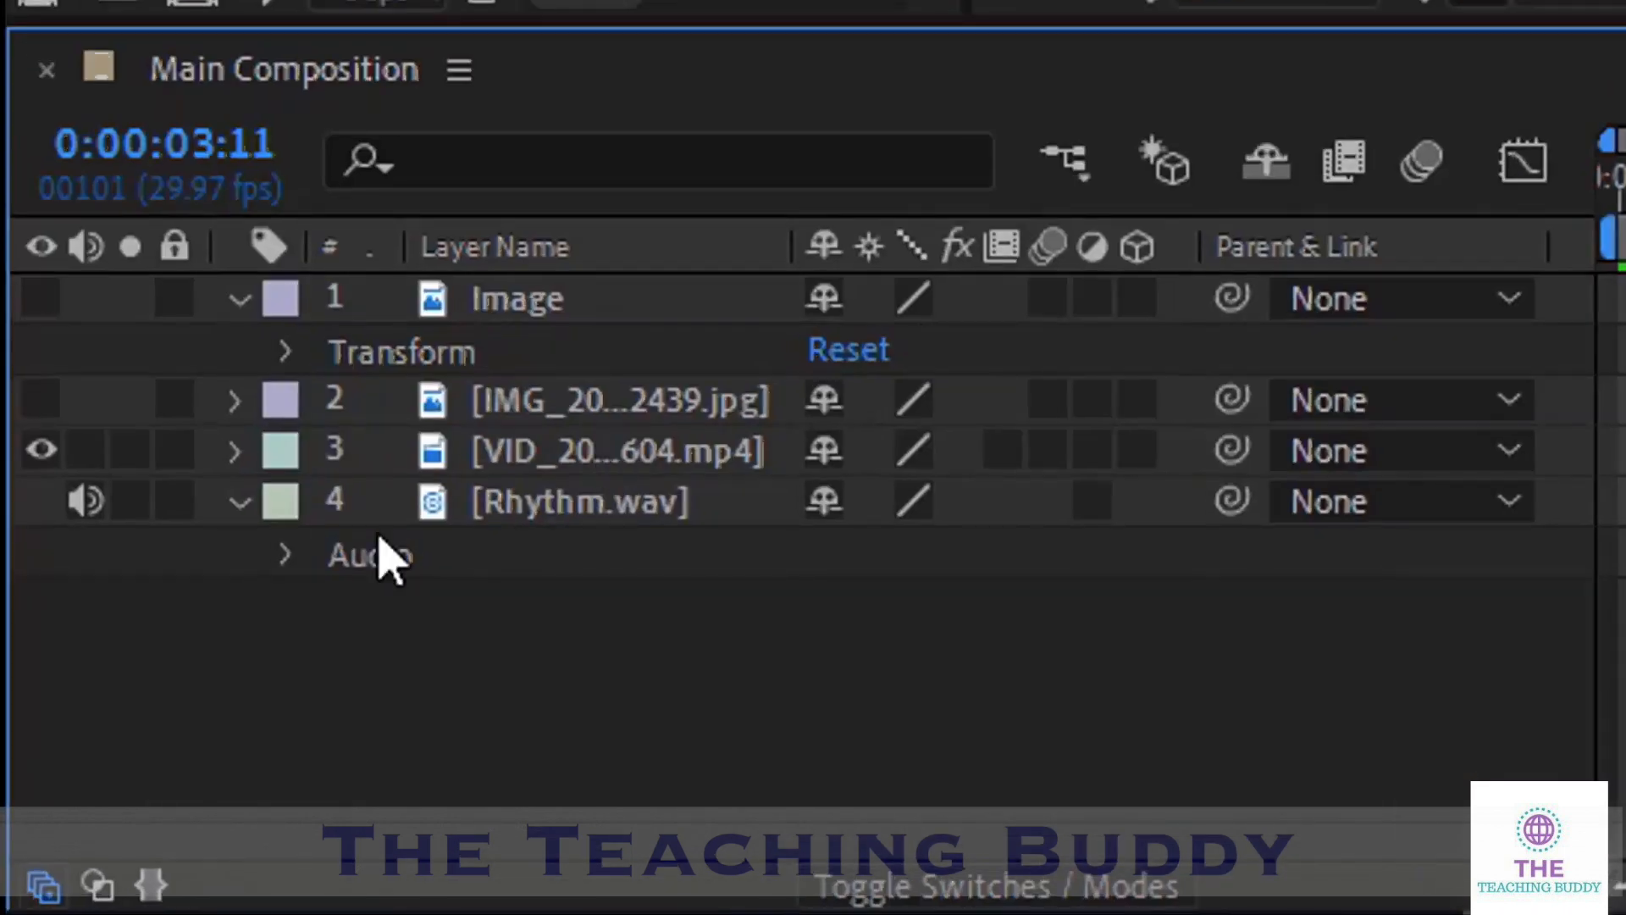
# Expand VID_20180121_205604.mp4 and examine its Transform and Audio property groups
pyautogui.click(235, 451)
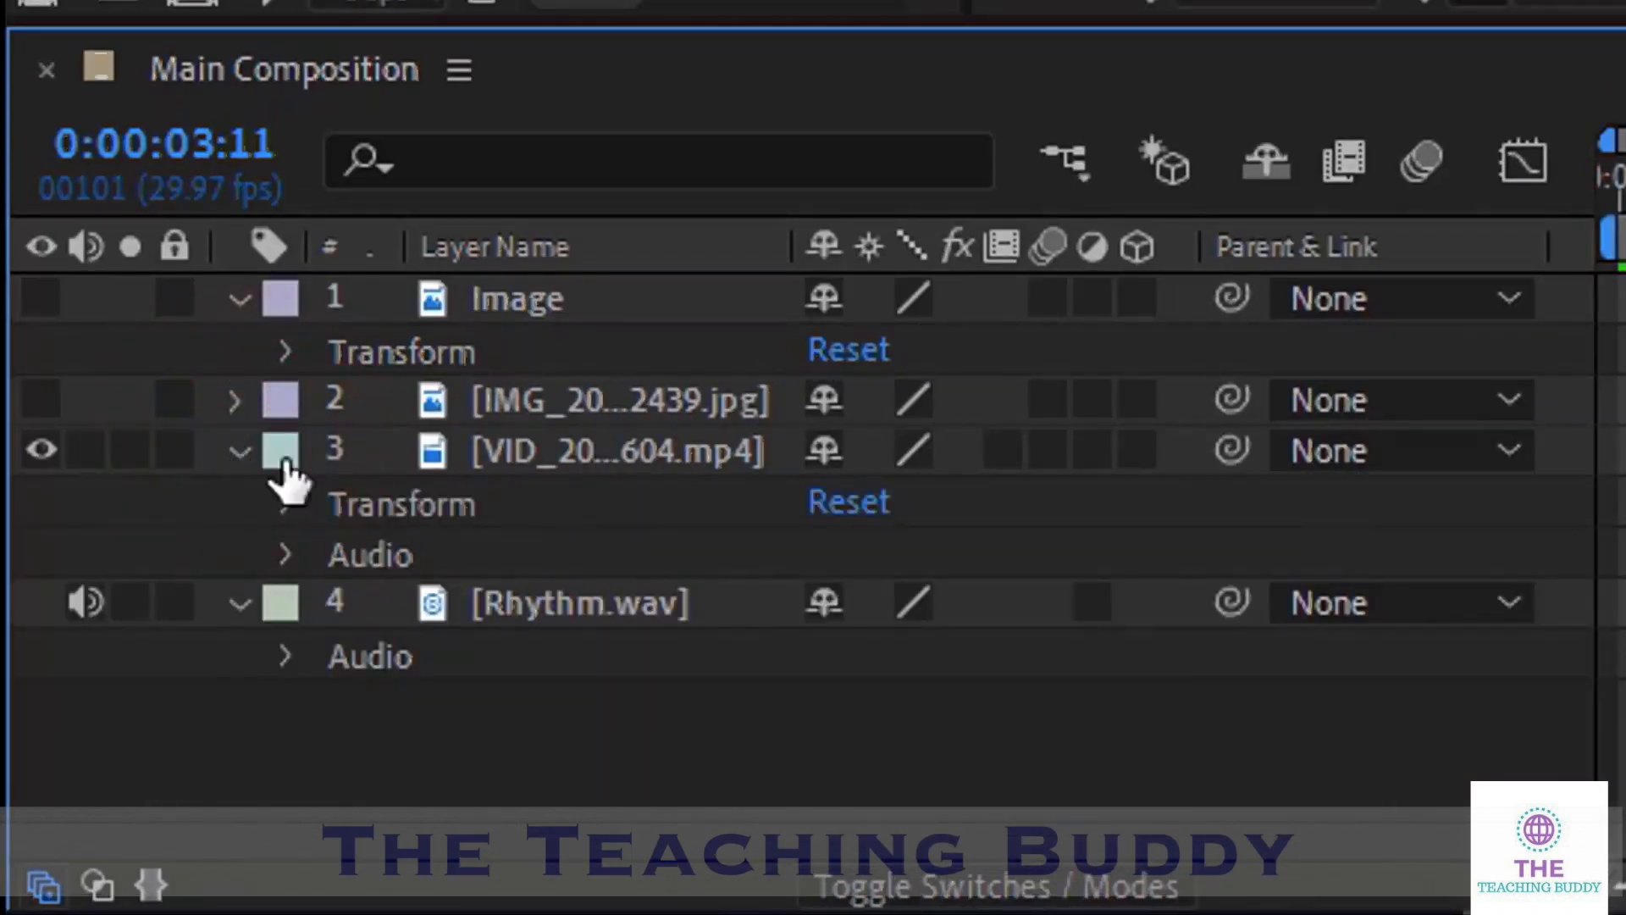
pyautogui.click(428, 512)
pyautogui.click(410, 555)
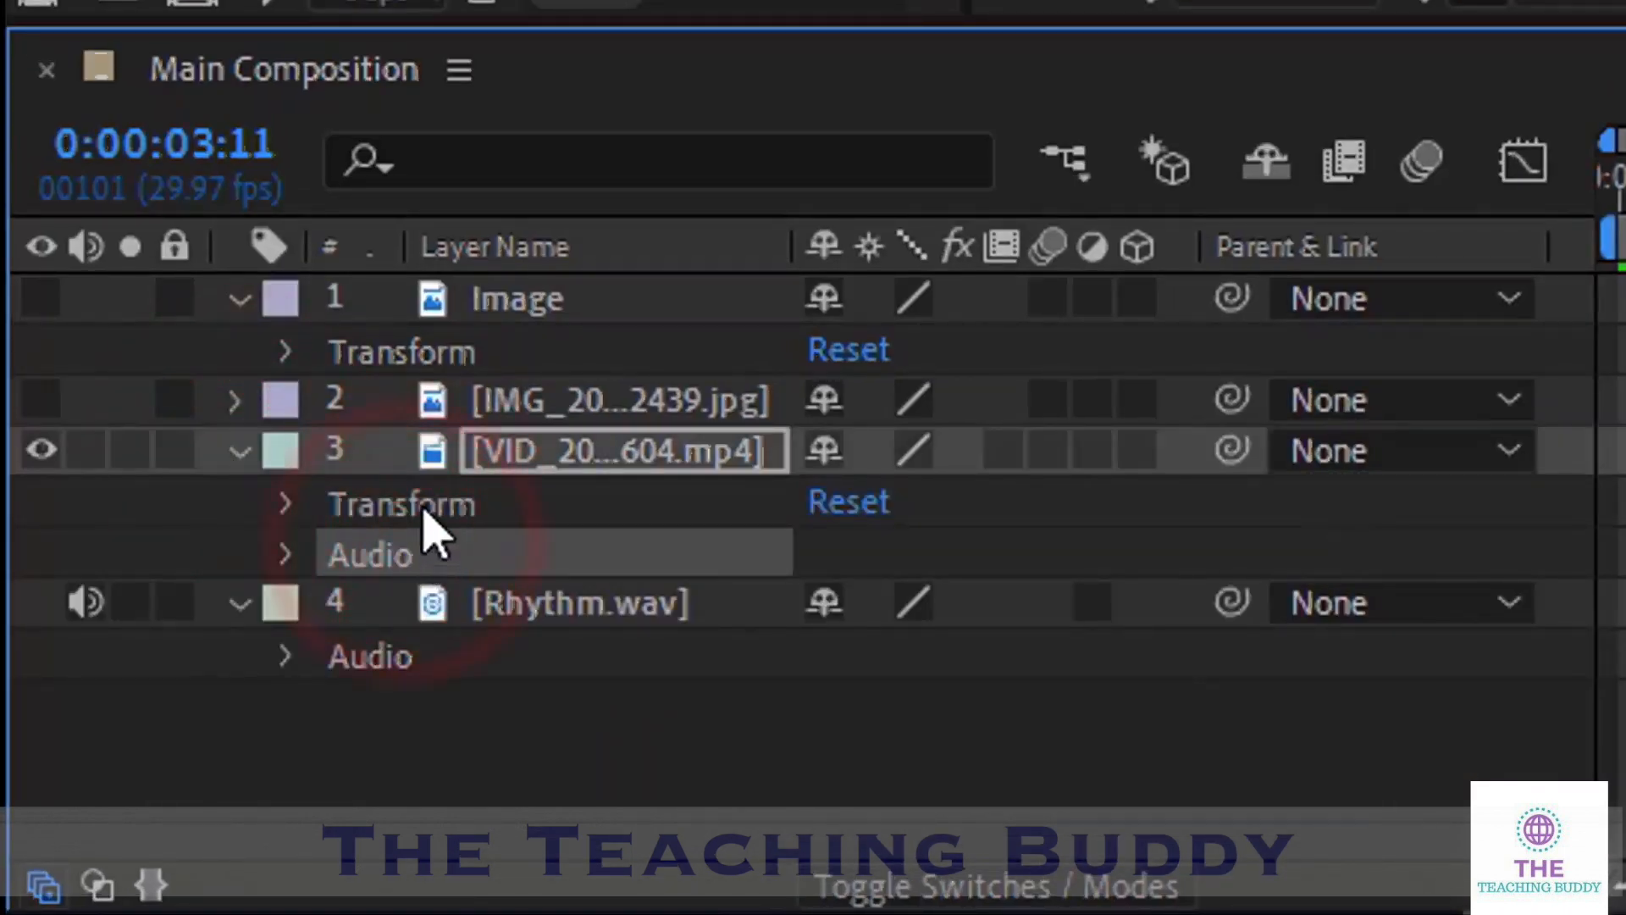
pyautogui.click(415, 515)
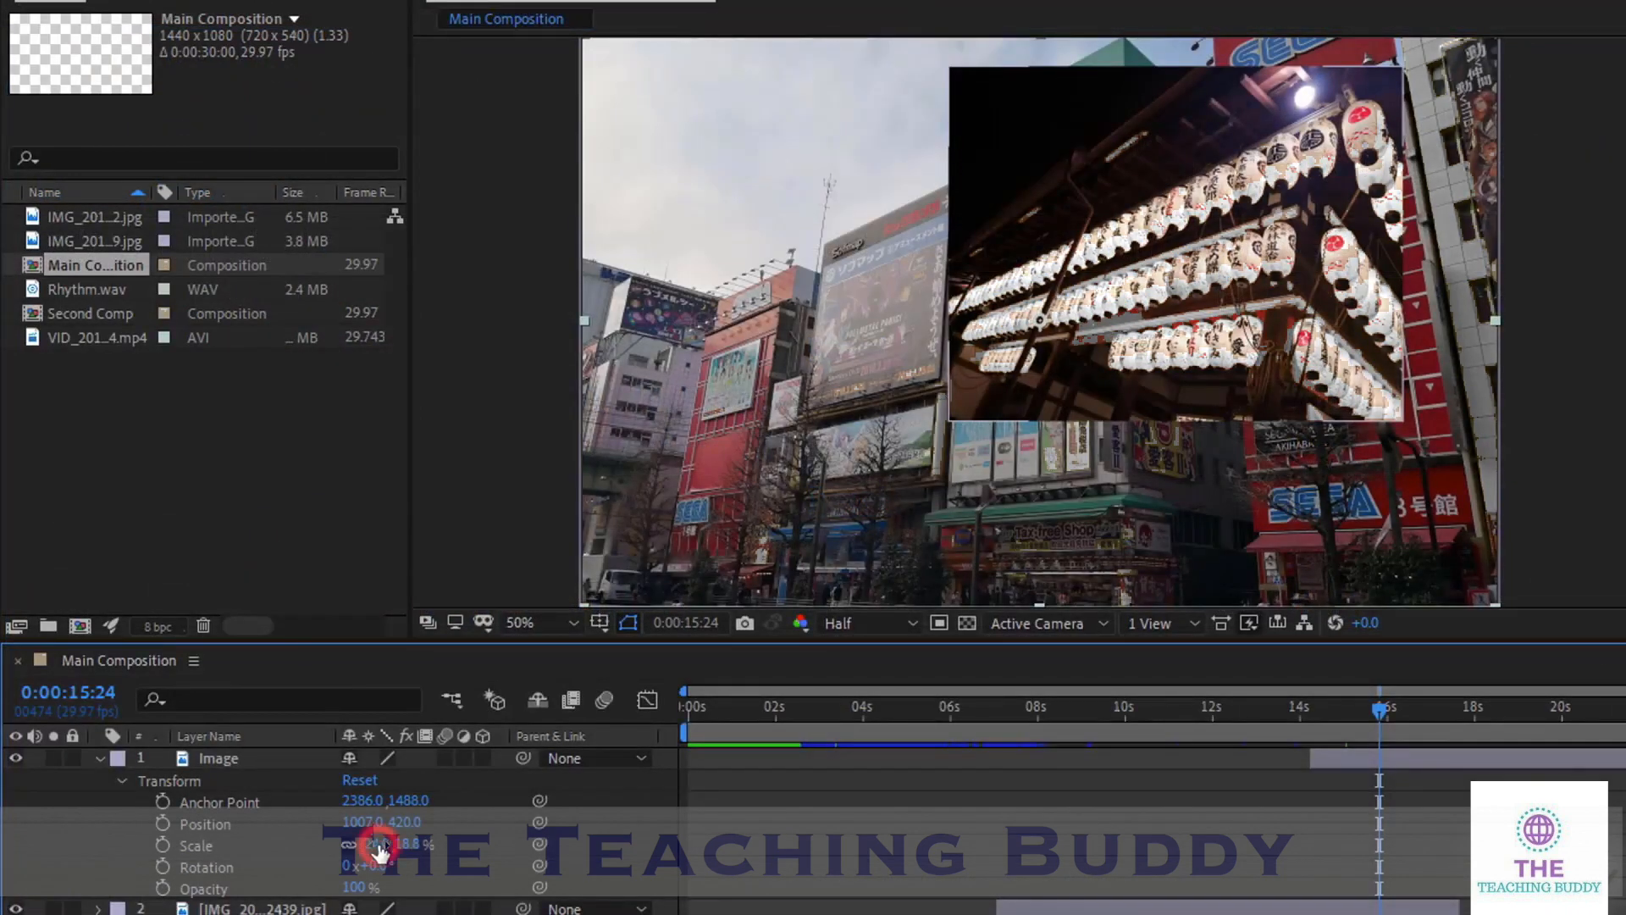
# Try scale values of 30% and 20% on the Image layer, and reset its Transform properties
pyautogui.moveTo(386, 848)
pyautogui.mouseDown()
pyautogui.moveTo(412, 847)
pyautogui.moveTo(383, 850)
pyautogui.mouseUp()
pyautogui.click(381, 846)
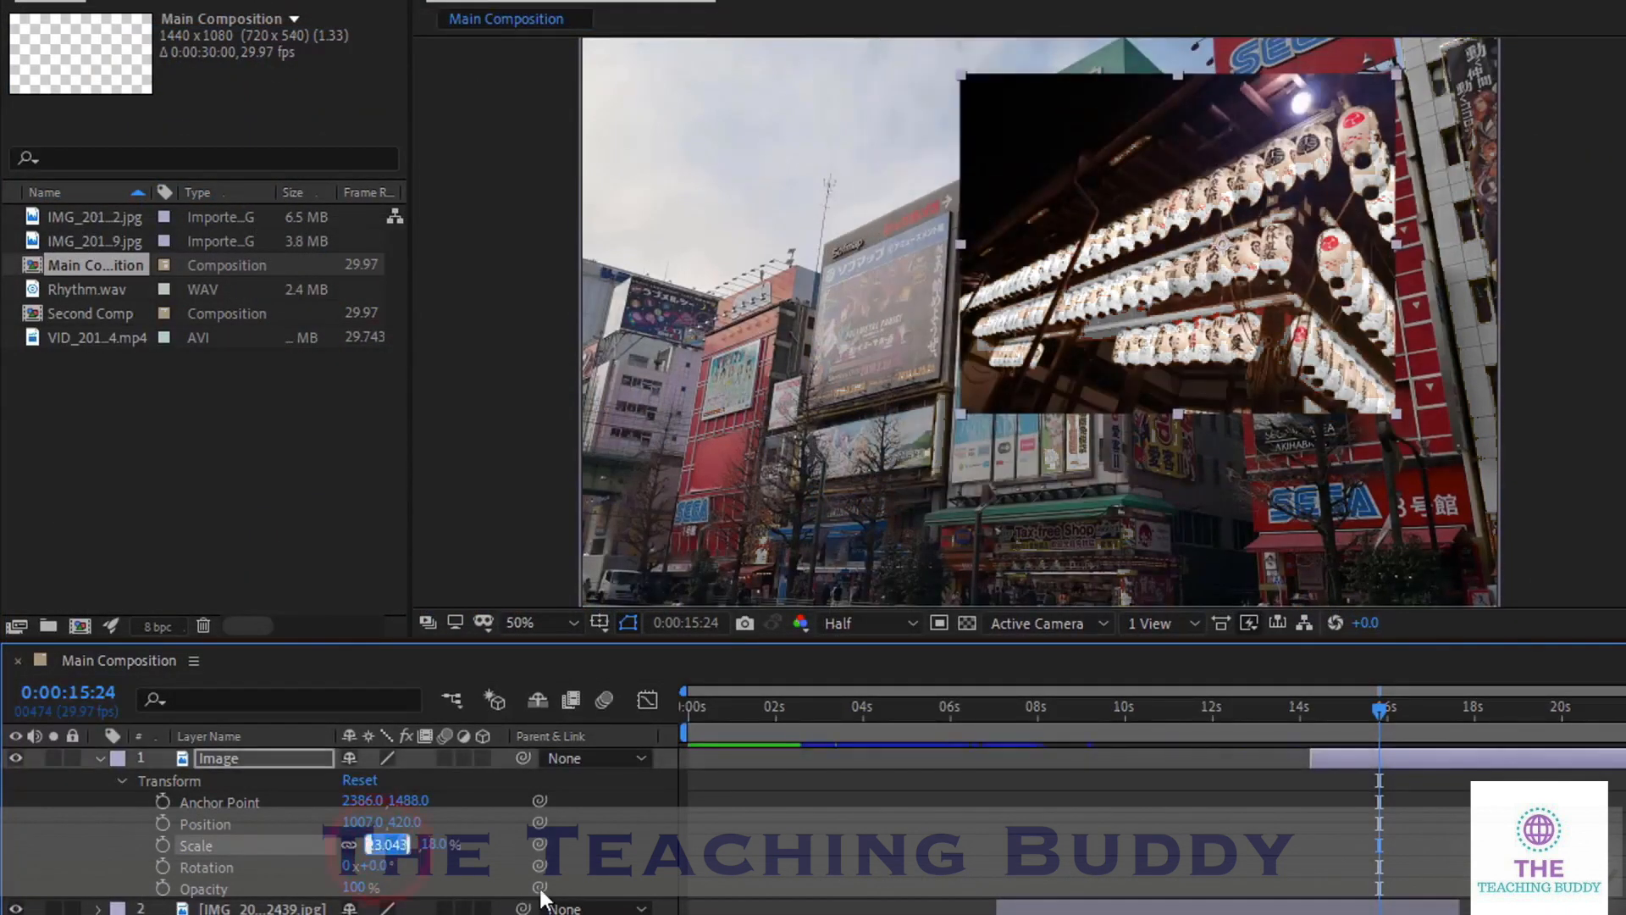
pyautogui.write('30')
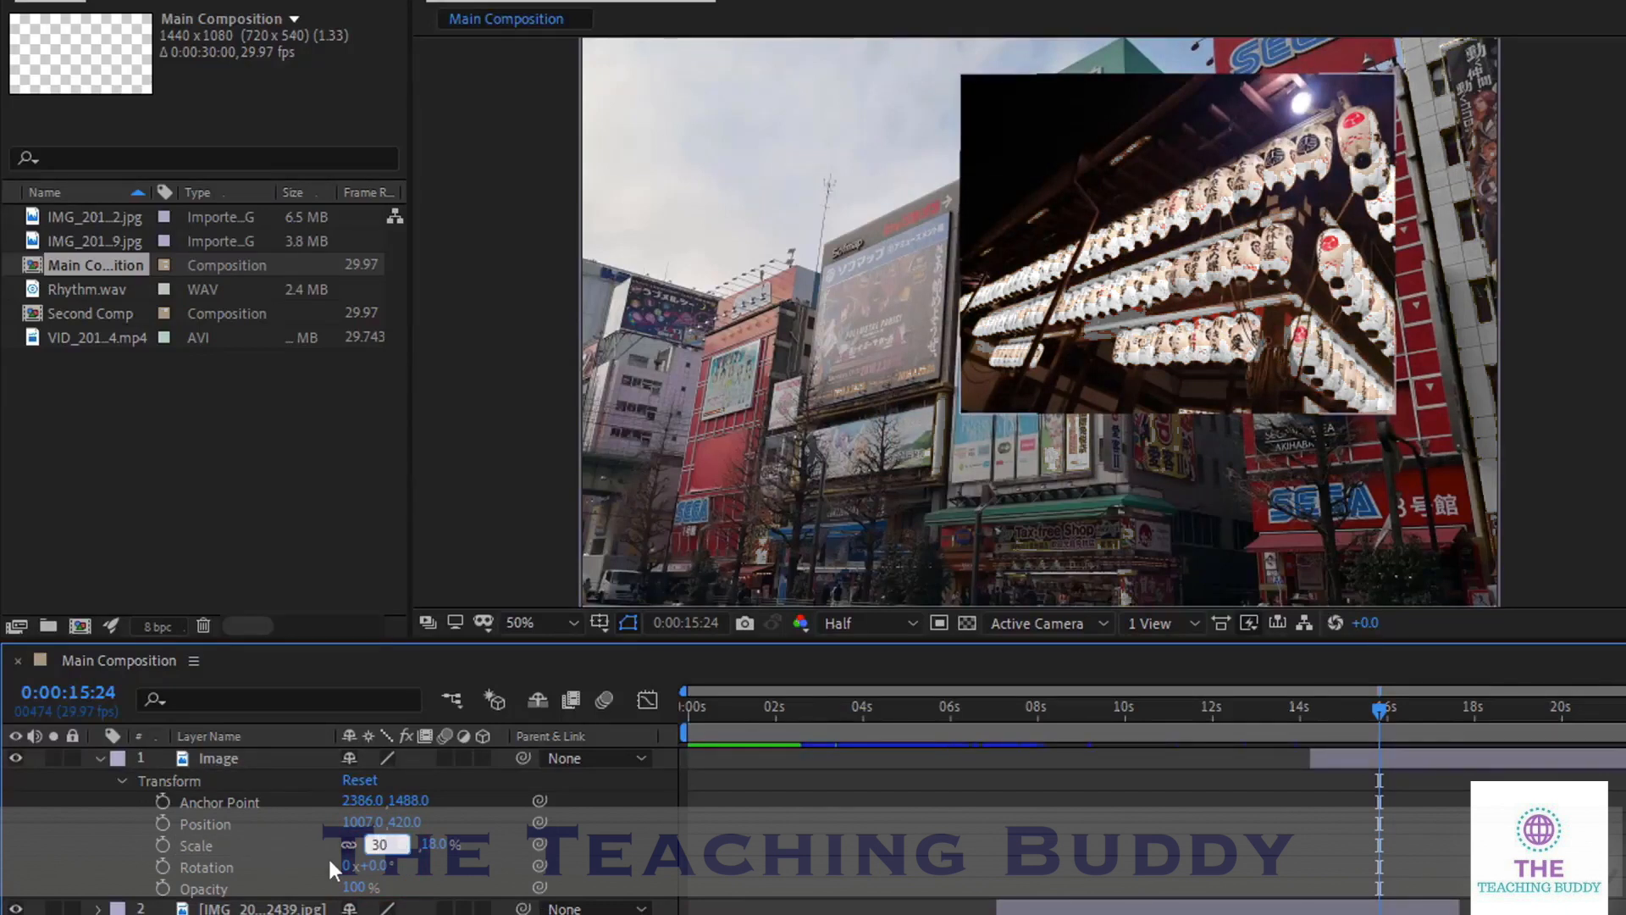
pyautogui.press('Return')
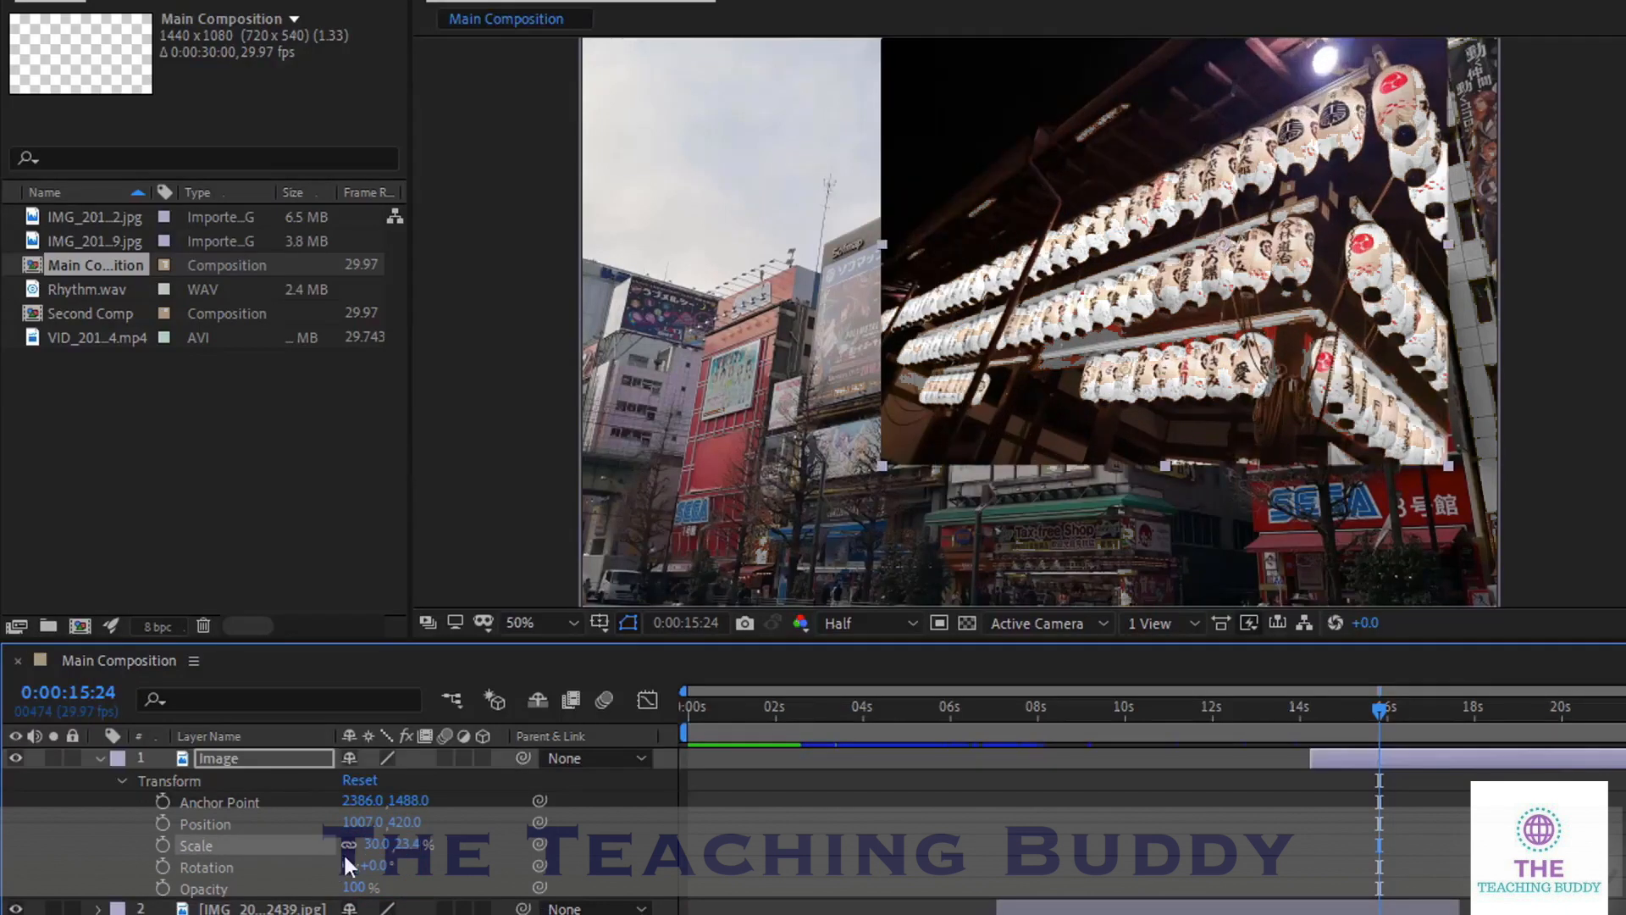
pyautogui.moveTo(379, 864); pyautogui.dragTo(364, 776)
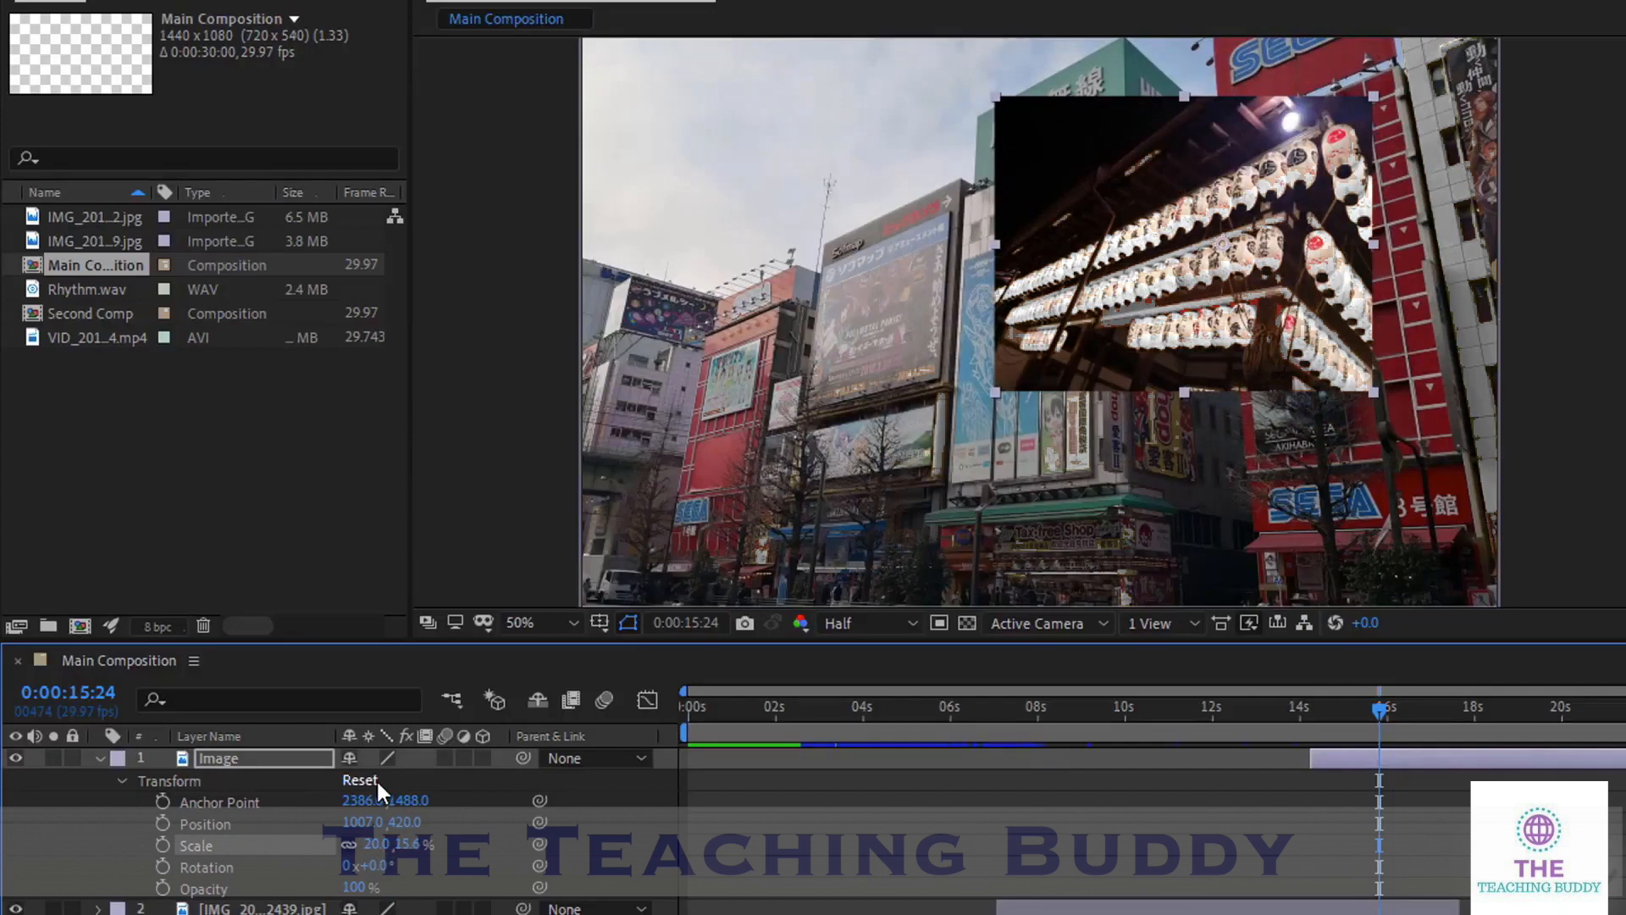
pyautogui.click(359, 779)
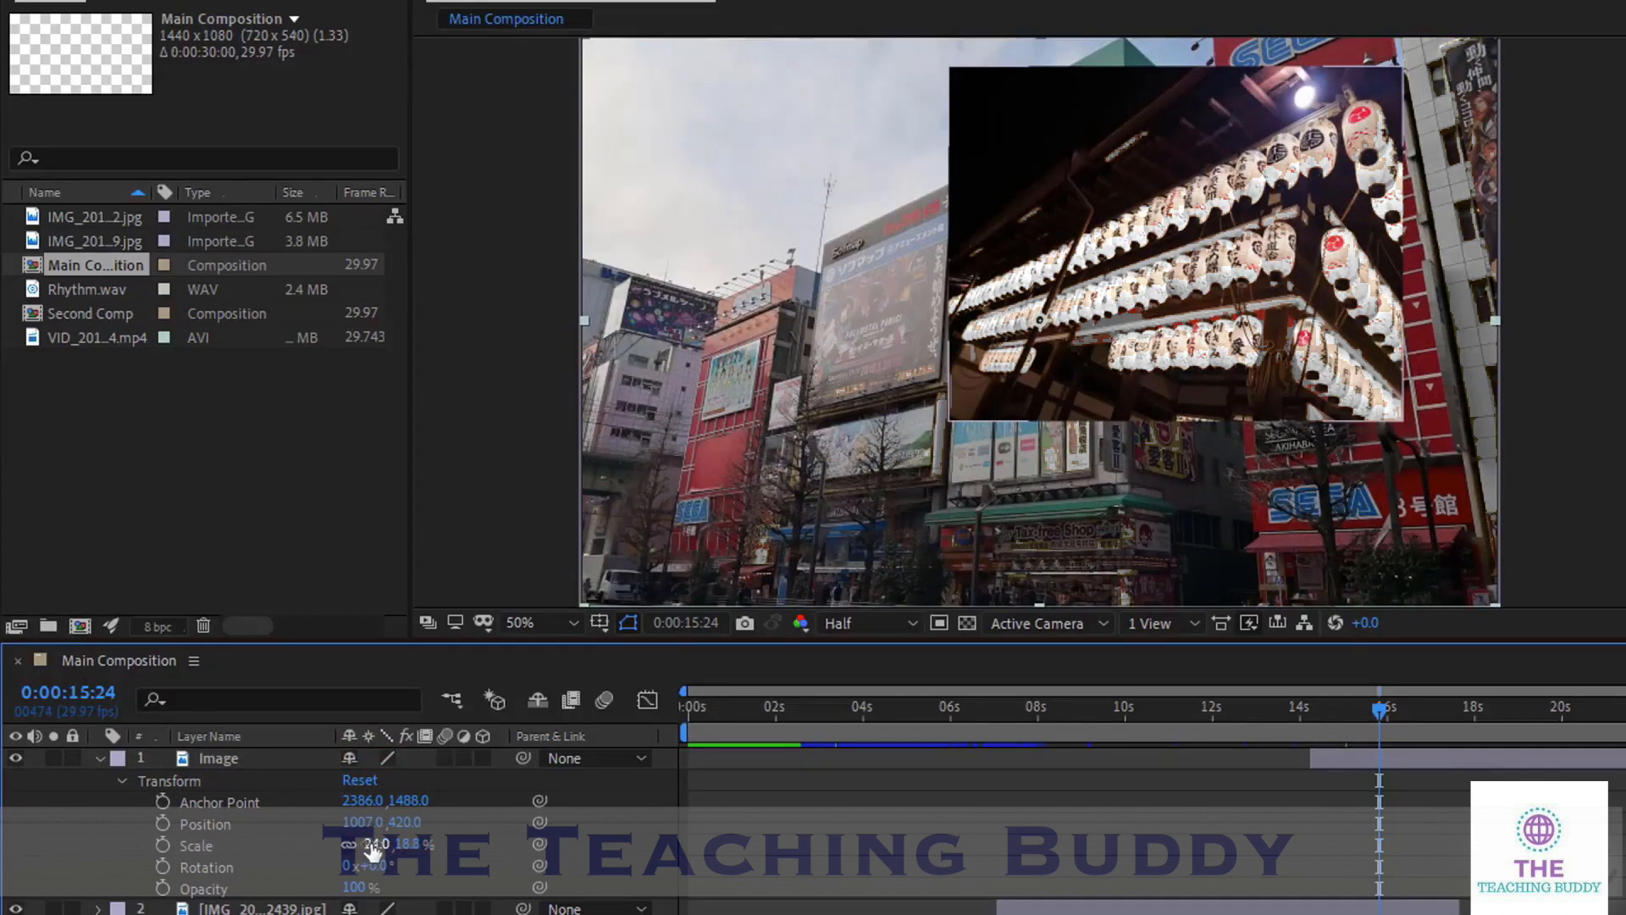
# Adjust the Image layer's Scale value to about 23%
pyautogui.moveTo(385, 845)
pyautogui.mouseDown()
pyautogui.moveTo(400, 845)
pyautogui.moveTo(373, 847)
pyautogui.mouseUp()
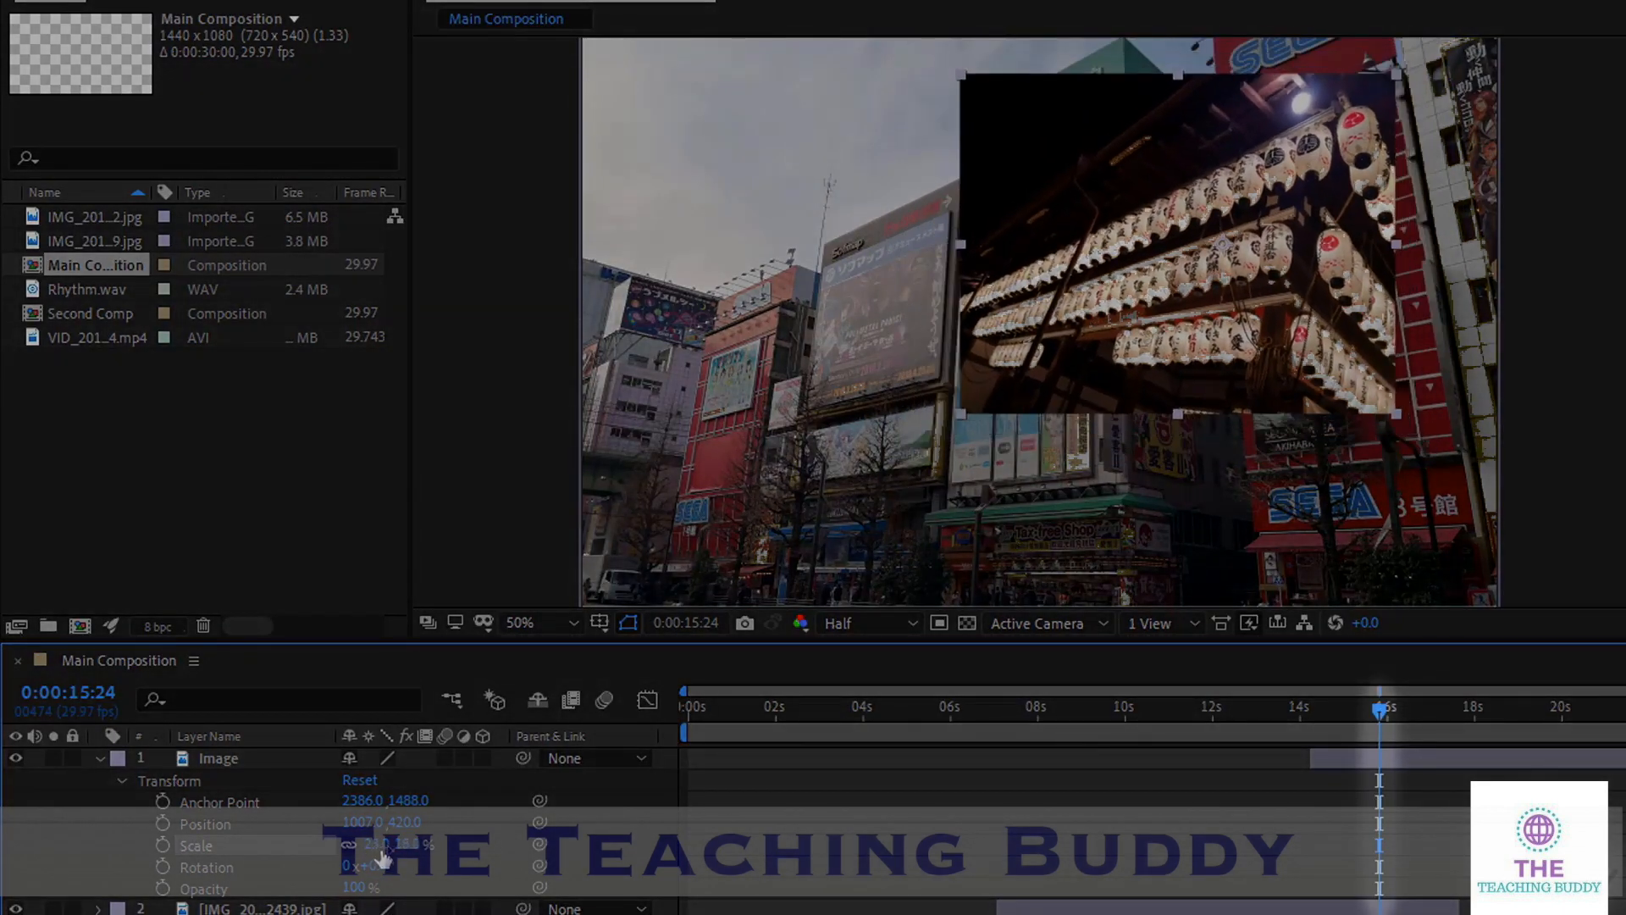
pyautogui.moveTo(387, 846); pyautogui.dragTo(385, 847)
pyautogui.click(377, 845)
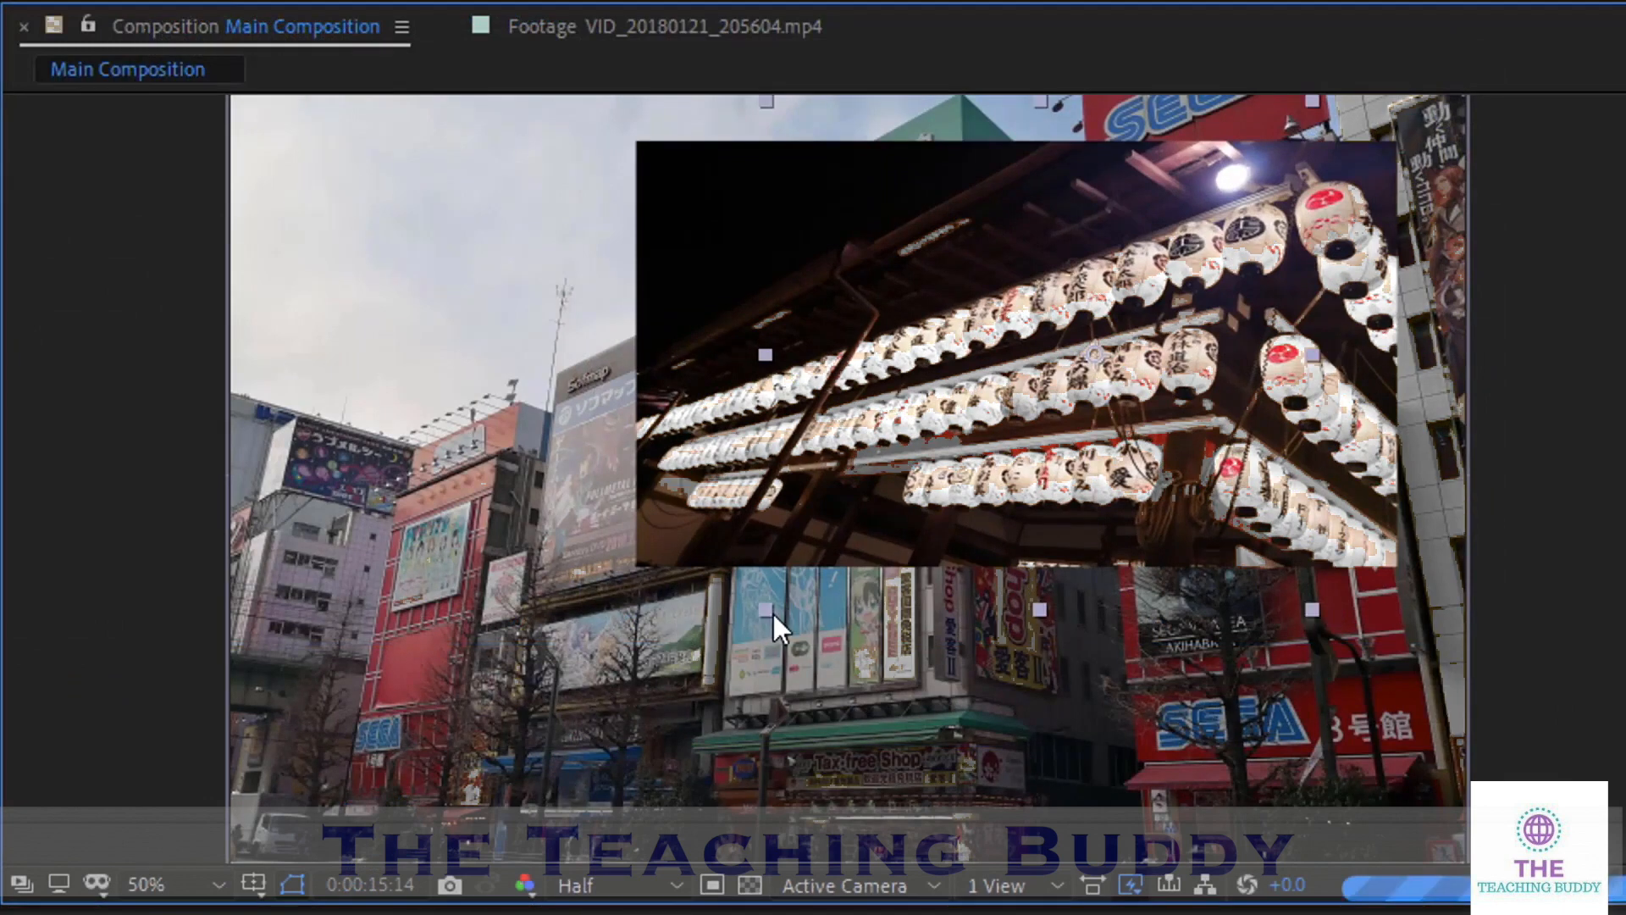
# Enlarge the Image layer from its lower-left corner handle and shift it slightly within the composition view
pyautogui.moveTo(775, 613); pyautogui.dragTo(623, 544)
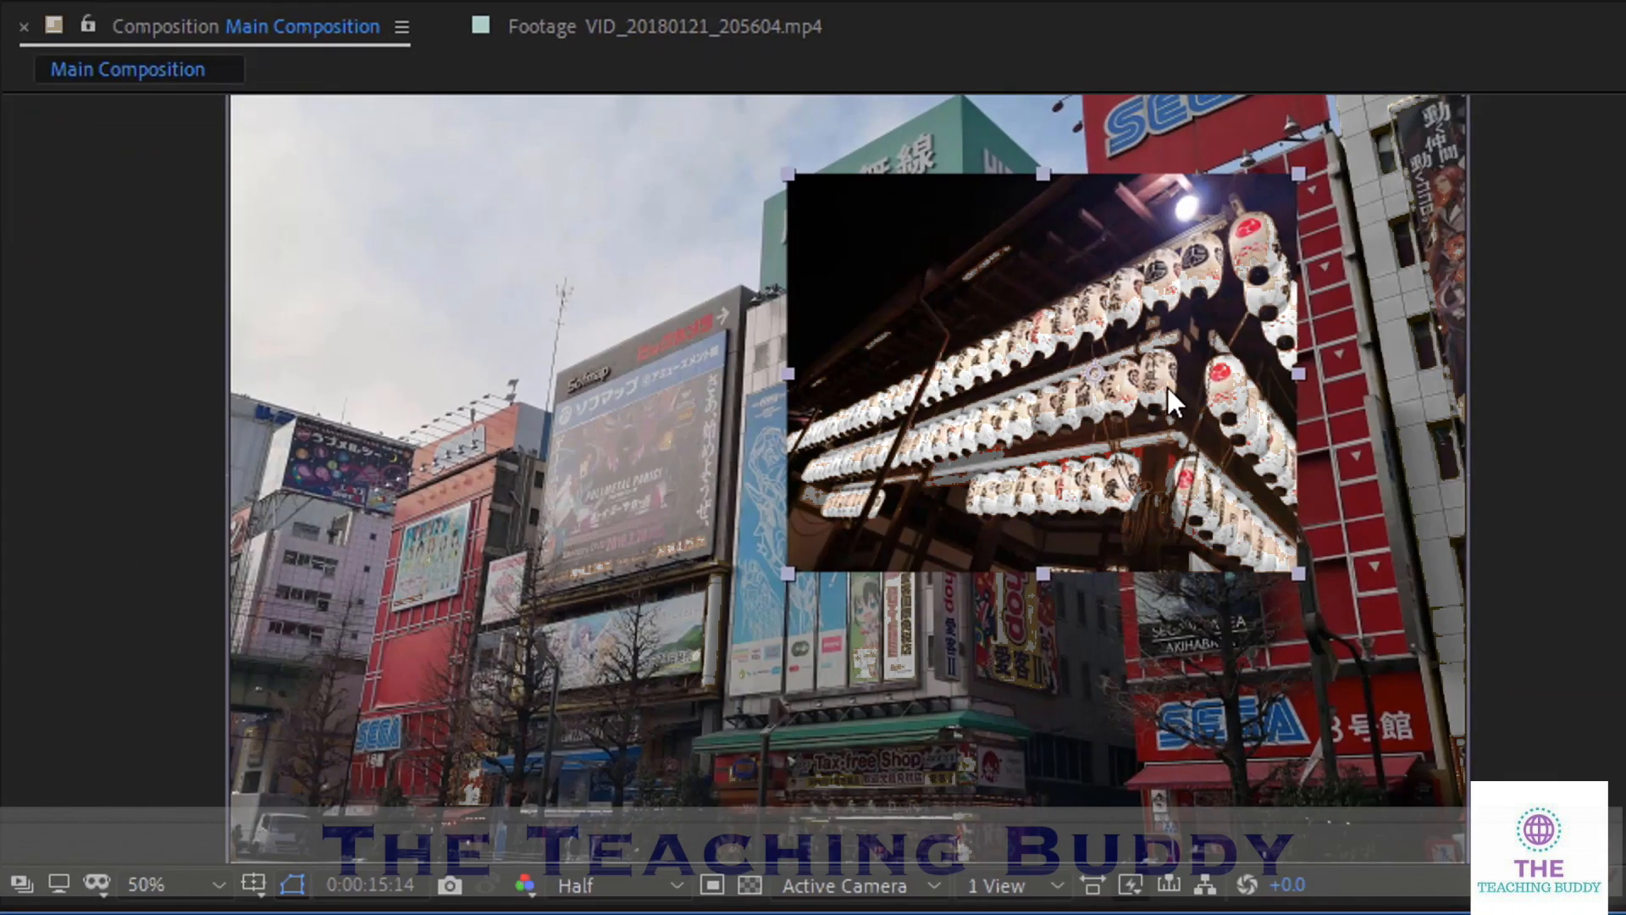
pyautogui.moveTo(1169, 385)
pyautogui.mouseDown()
pyautogui.moveTo(1197, 399)
pyautogui.moveTo(959, 396)
pyautogui.moveTo(680, 560)
pyautogui.moveTo(1068, 614)
pyautogui.moveTo(1236, 355)
pyautogui.moveTo(1258, 366)
pyautogui.moveTo(1193, 377)
pyautogui.mouseUp()
pyautogui.moveTo(788, 556); pyautogui.dragTo(673, 589)
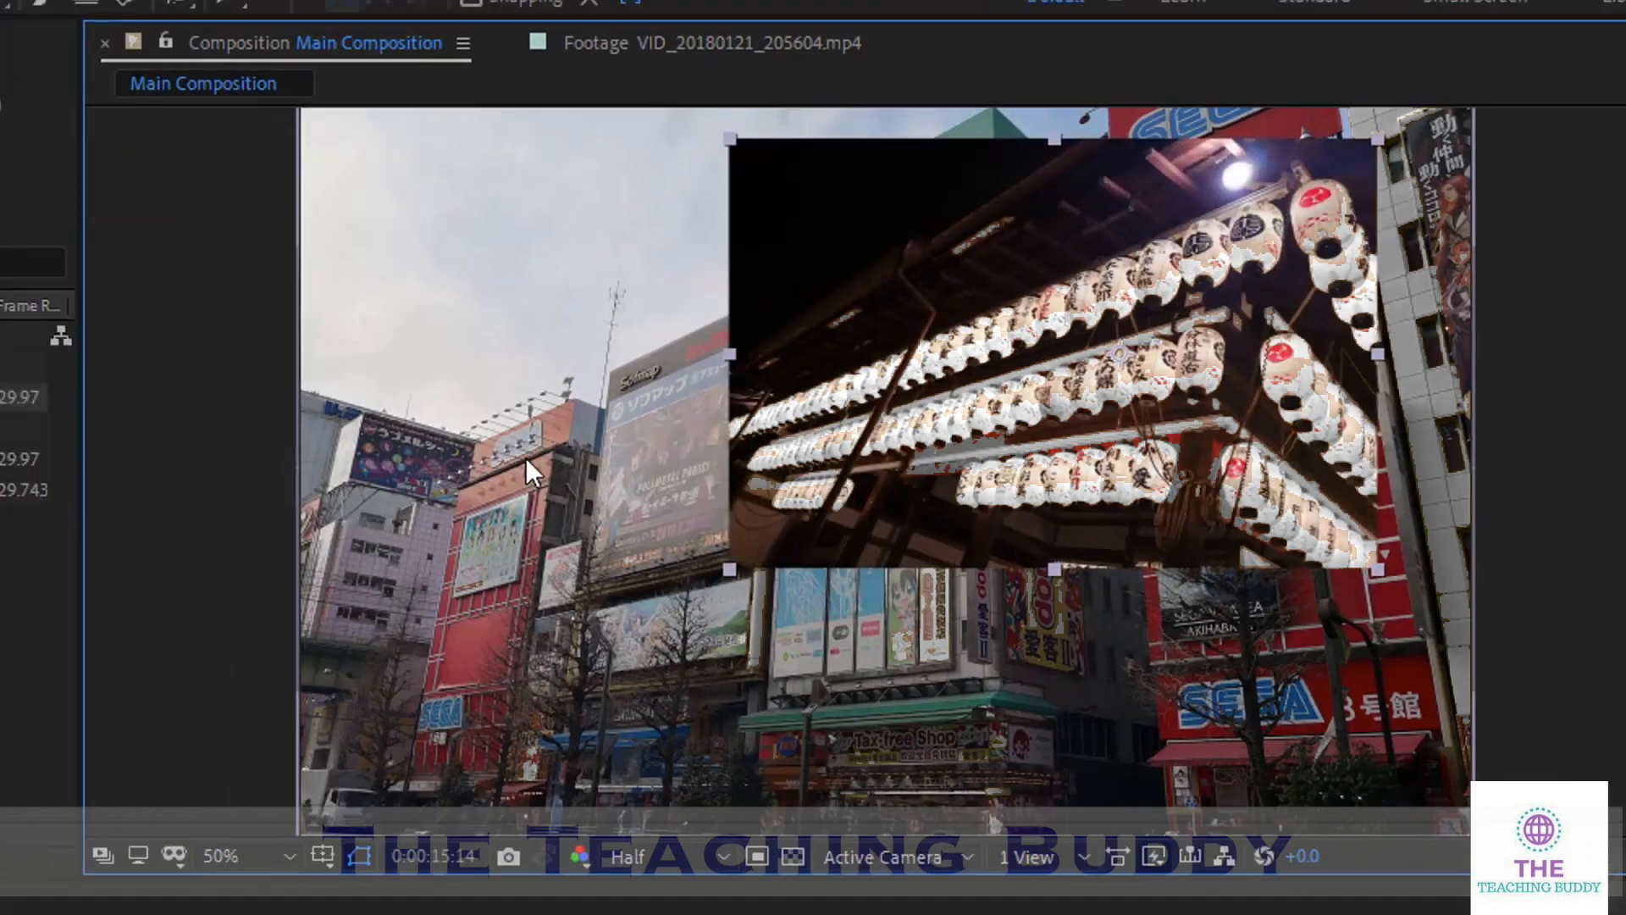
# Try rotating the Image layer in the composition with the Rotation Tool, and undo the rotation
pyautogui.click(174, 71)
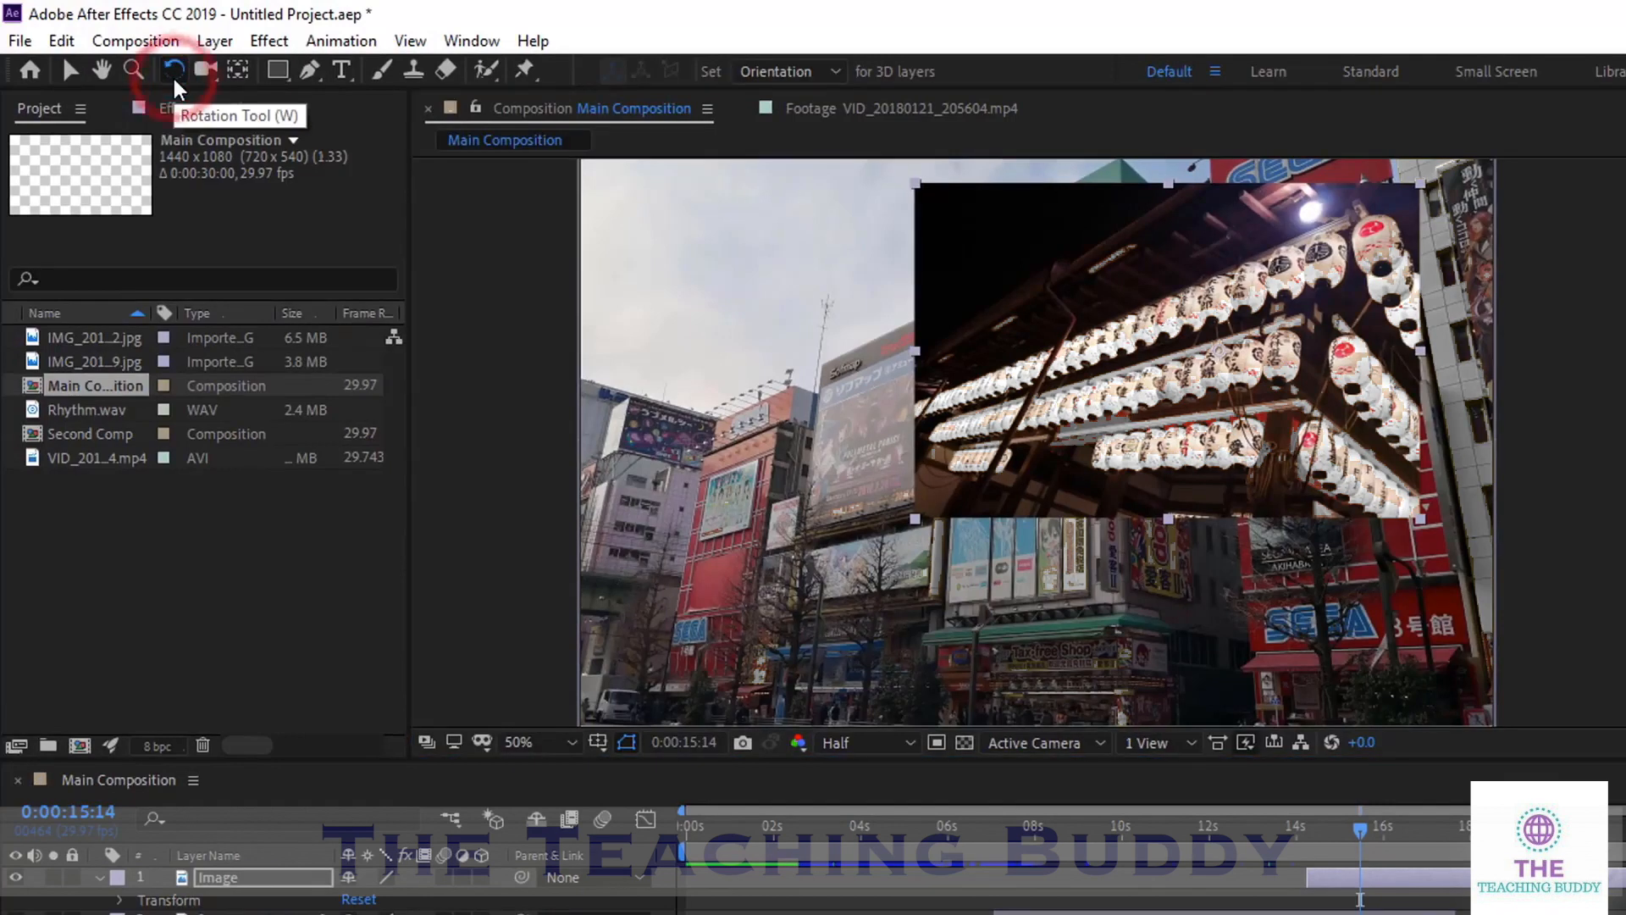
pyautogui.moveTo(1028, 502); pyautogui.dragTo(1226, 517)
pyautogui.hotkey('ctrl', 'z')
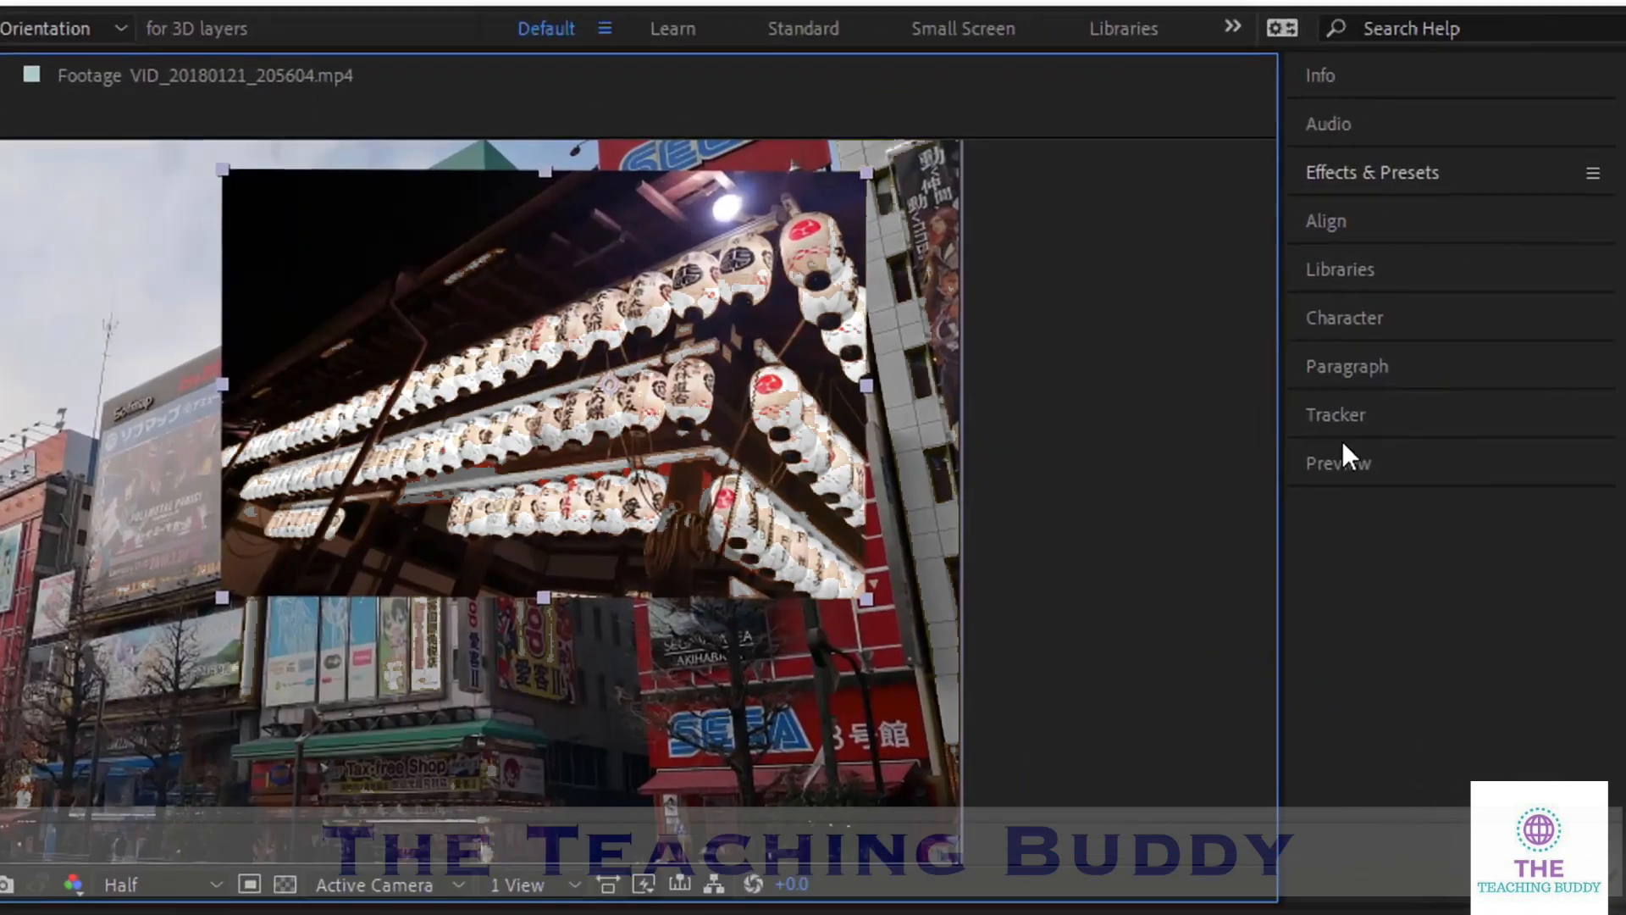
# Apply the Radial Blur effect from the Blur & Sharpen category to the IMG_20180120_102439.jpg layer
pyautogui.click(1465, 179)
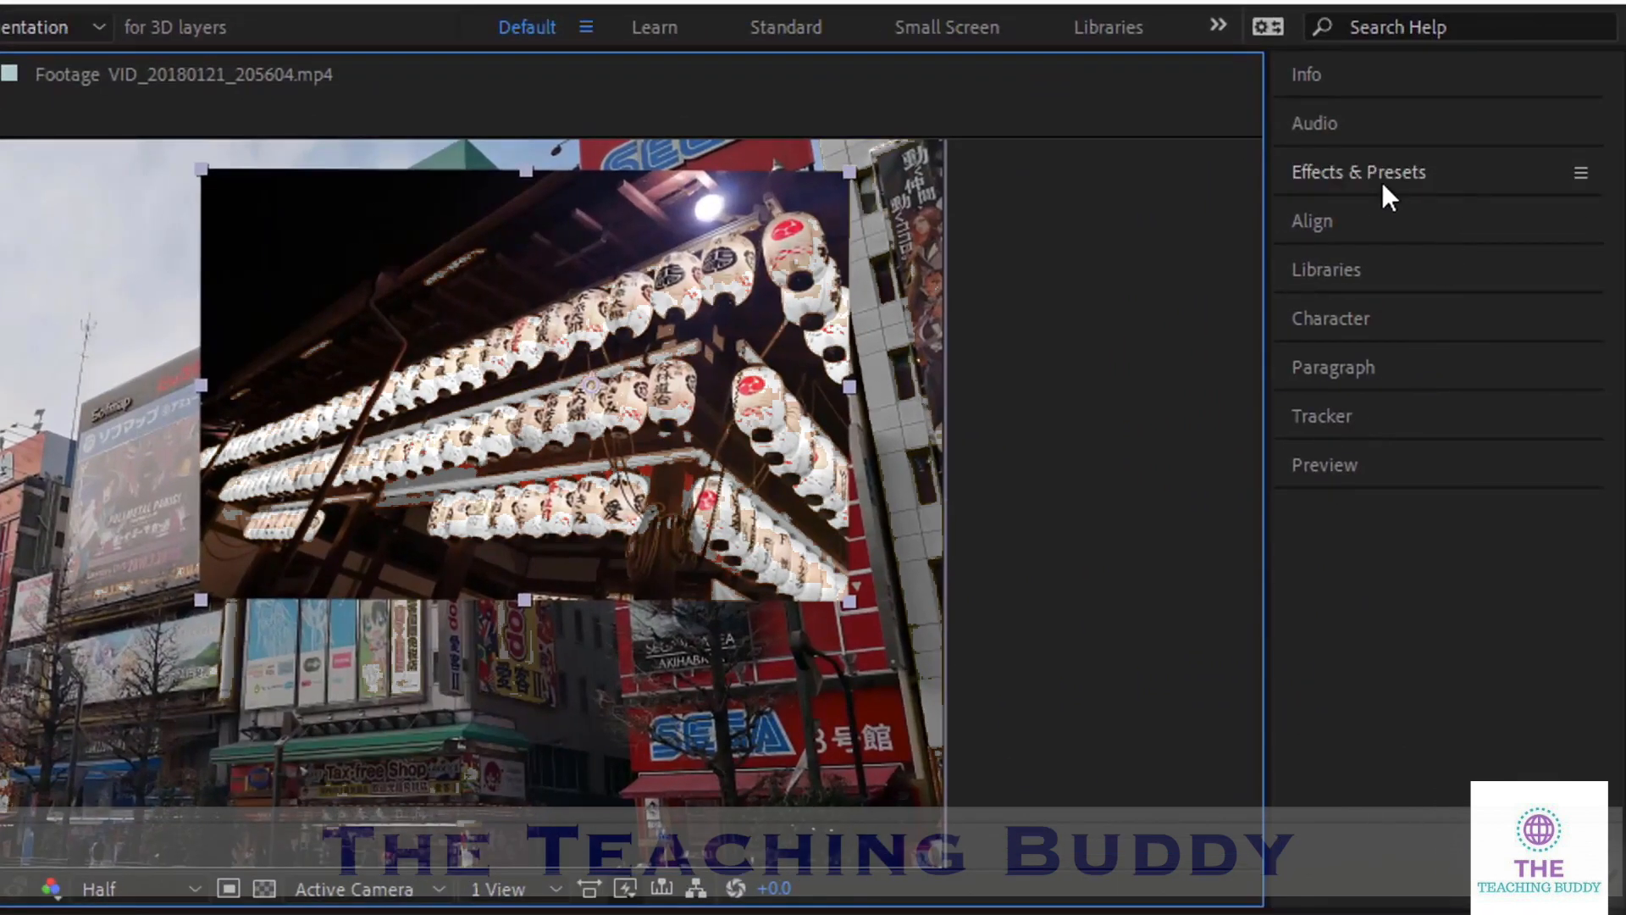
pyautogui.click(1389, 170)
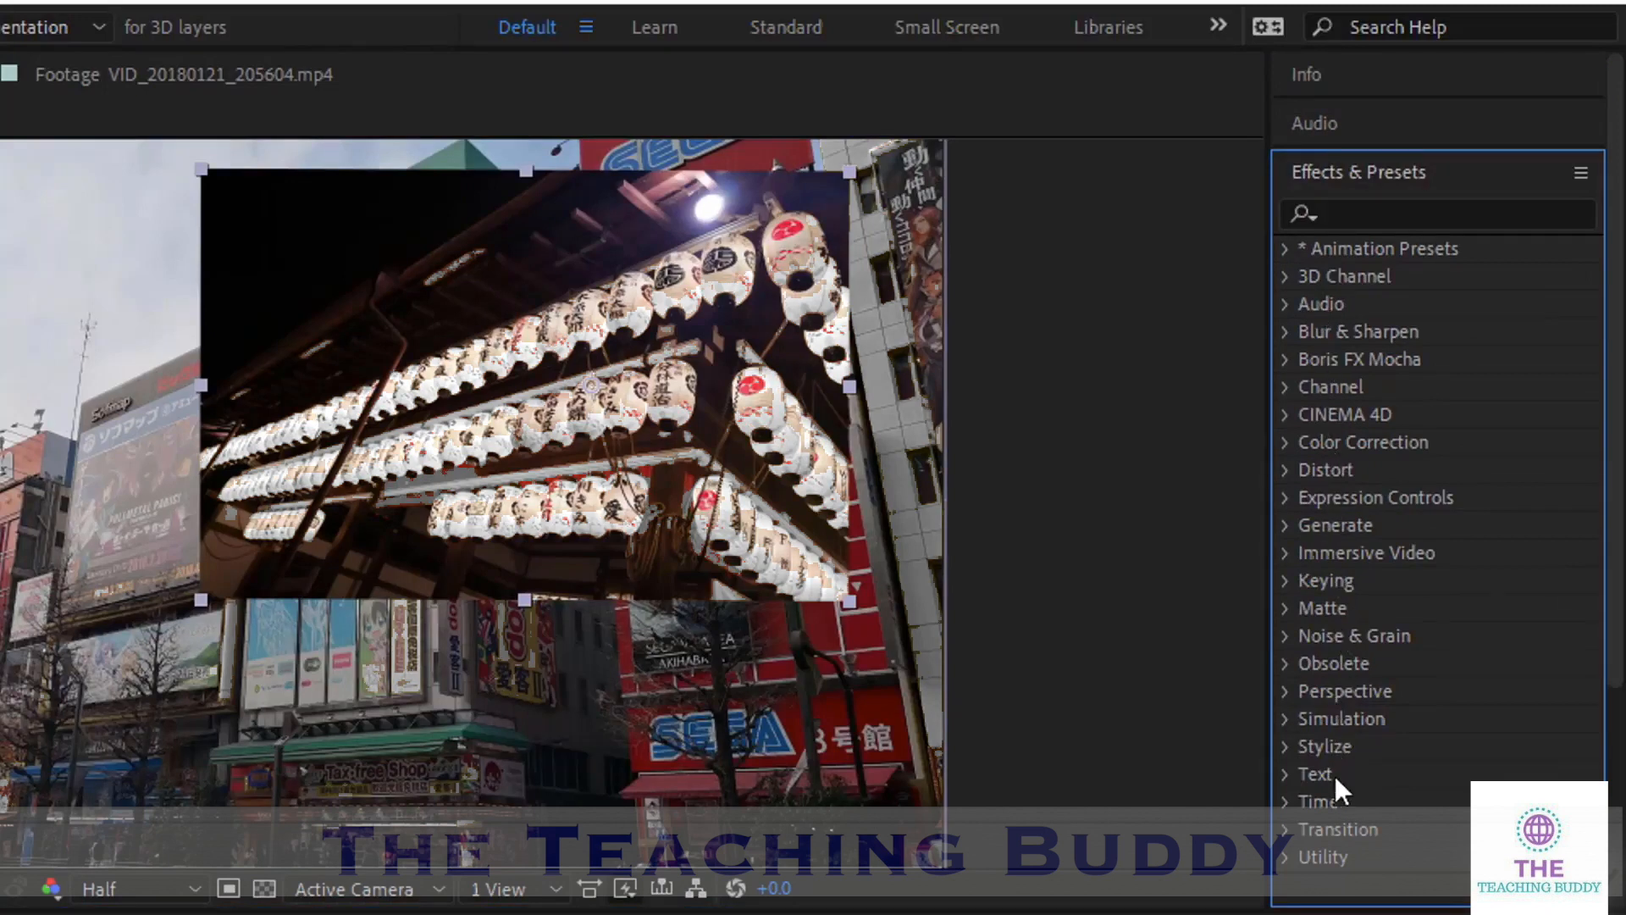
pyautogui.click(1416, 246)
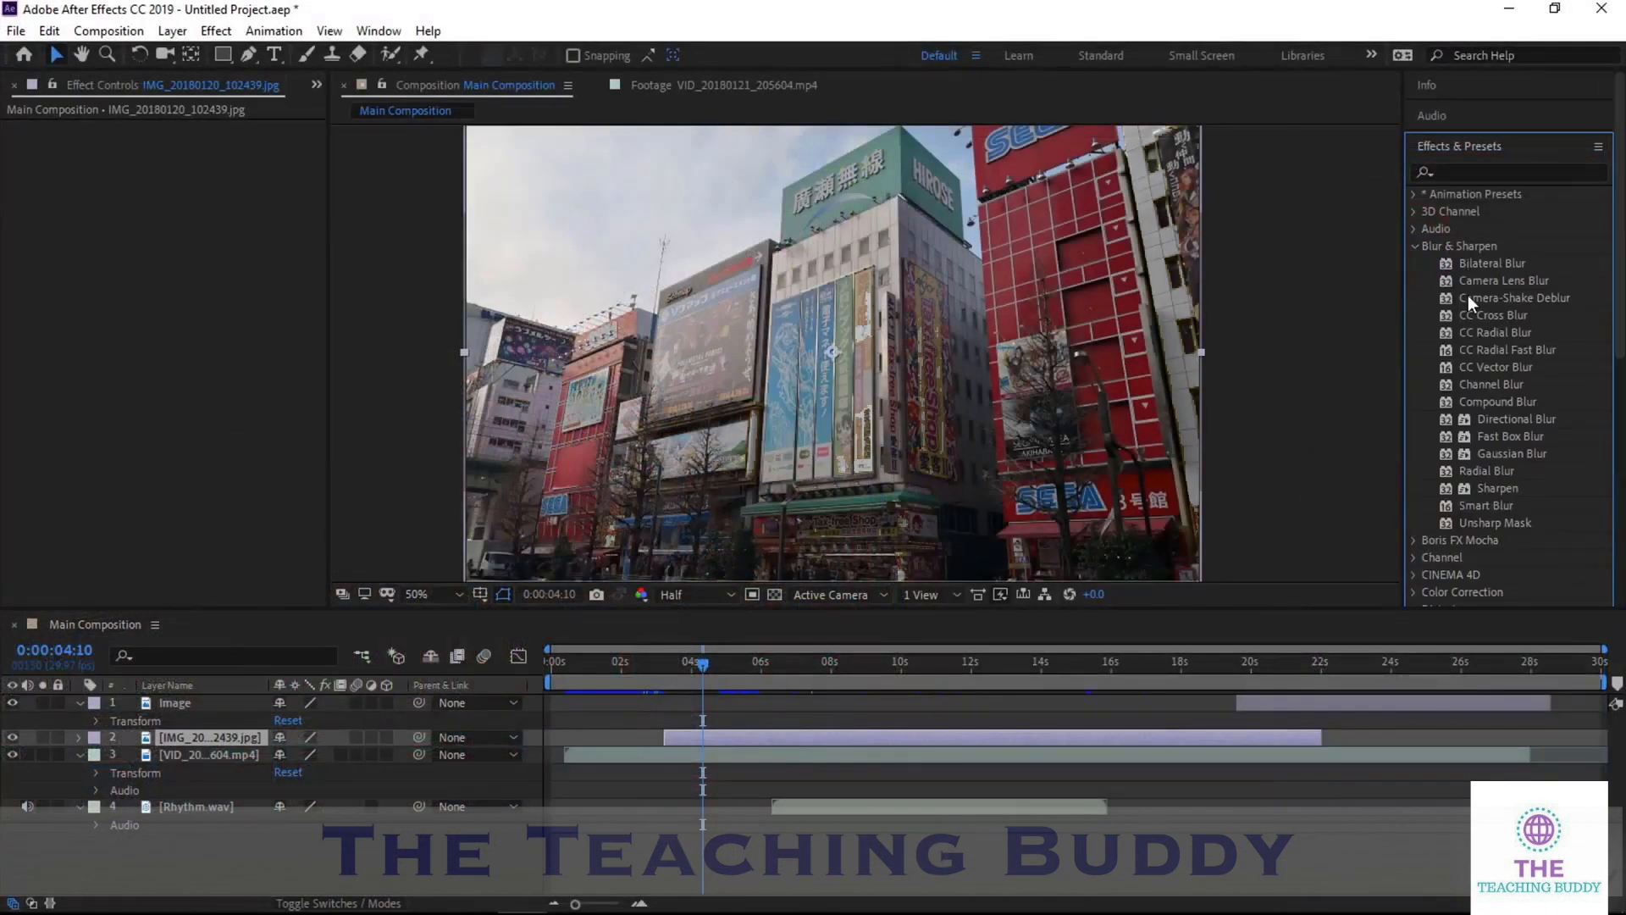
pyautogui.moveTo(1498, 469); pyautogui.dragTo(231, 736)
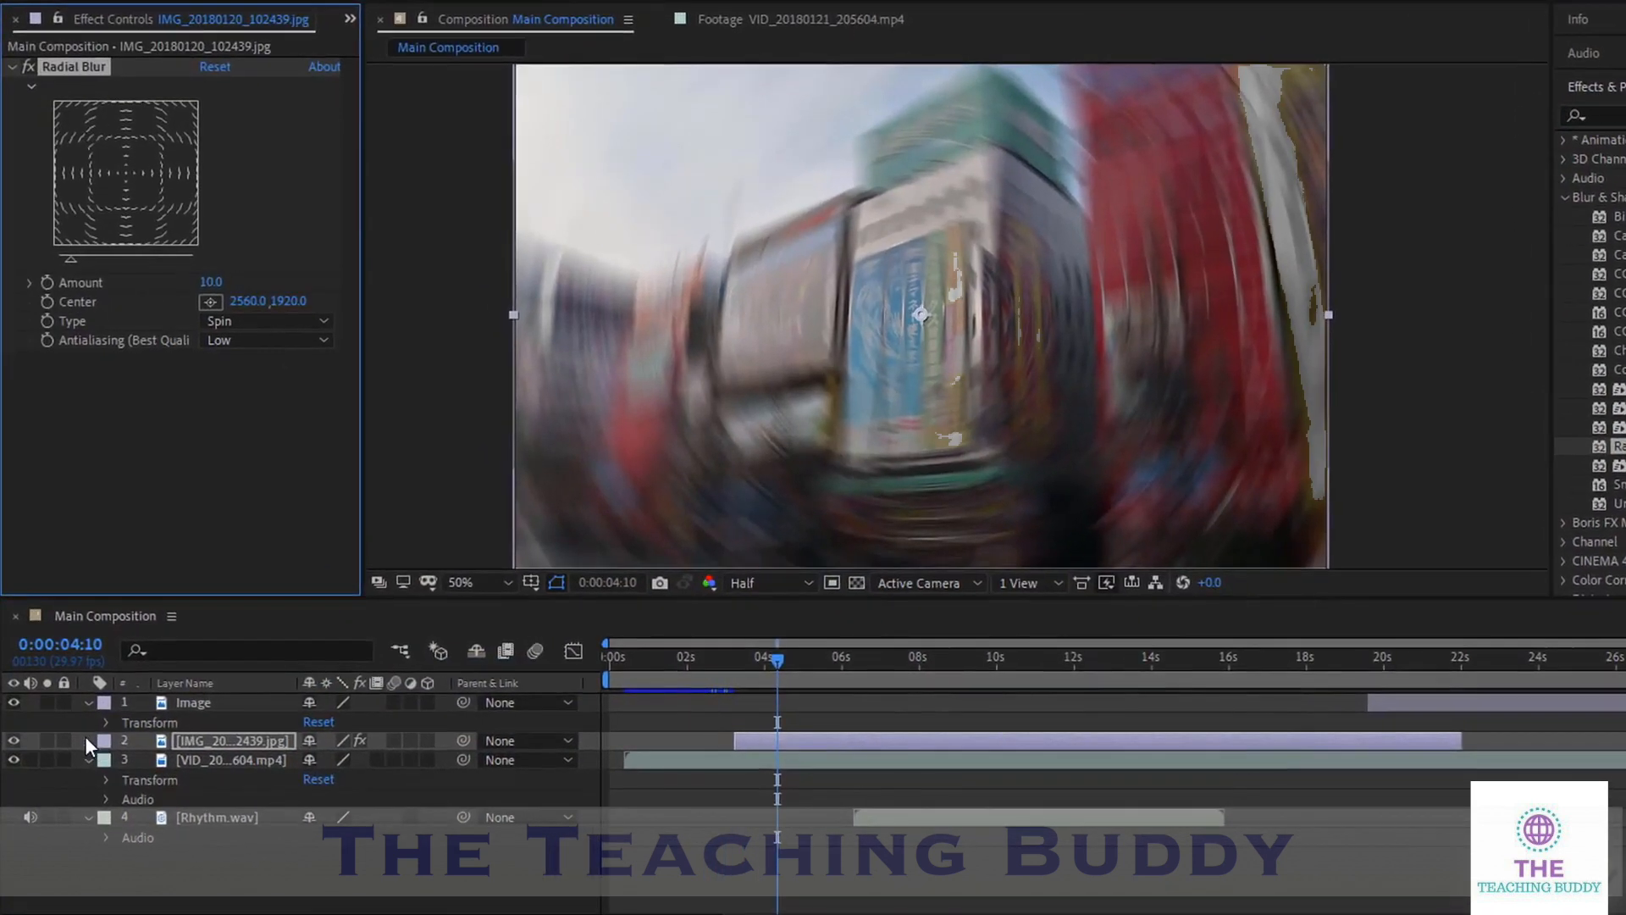
# Adjust the Radial Blur settings to amount 17, type Zoom and center 2561, 1951
pyautogui.click(79, 737)
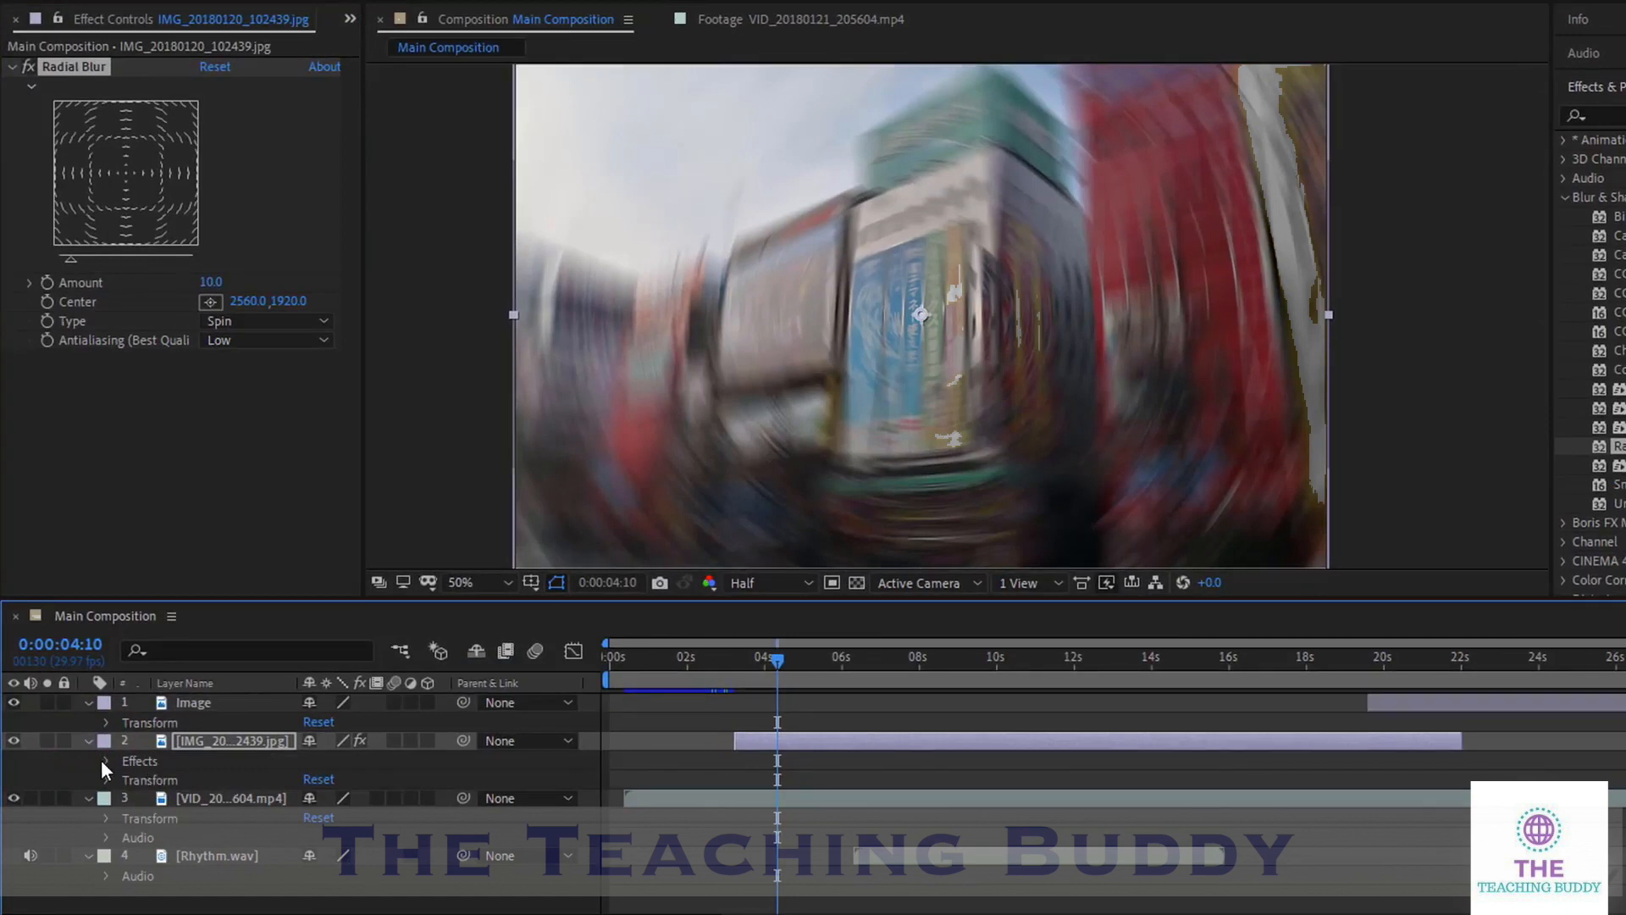
pyautogui.click(107, 761)
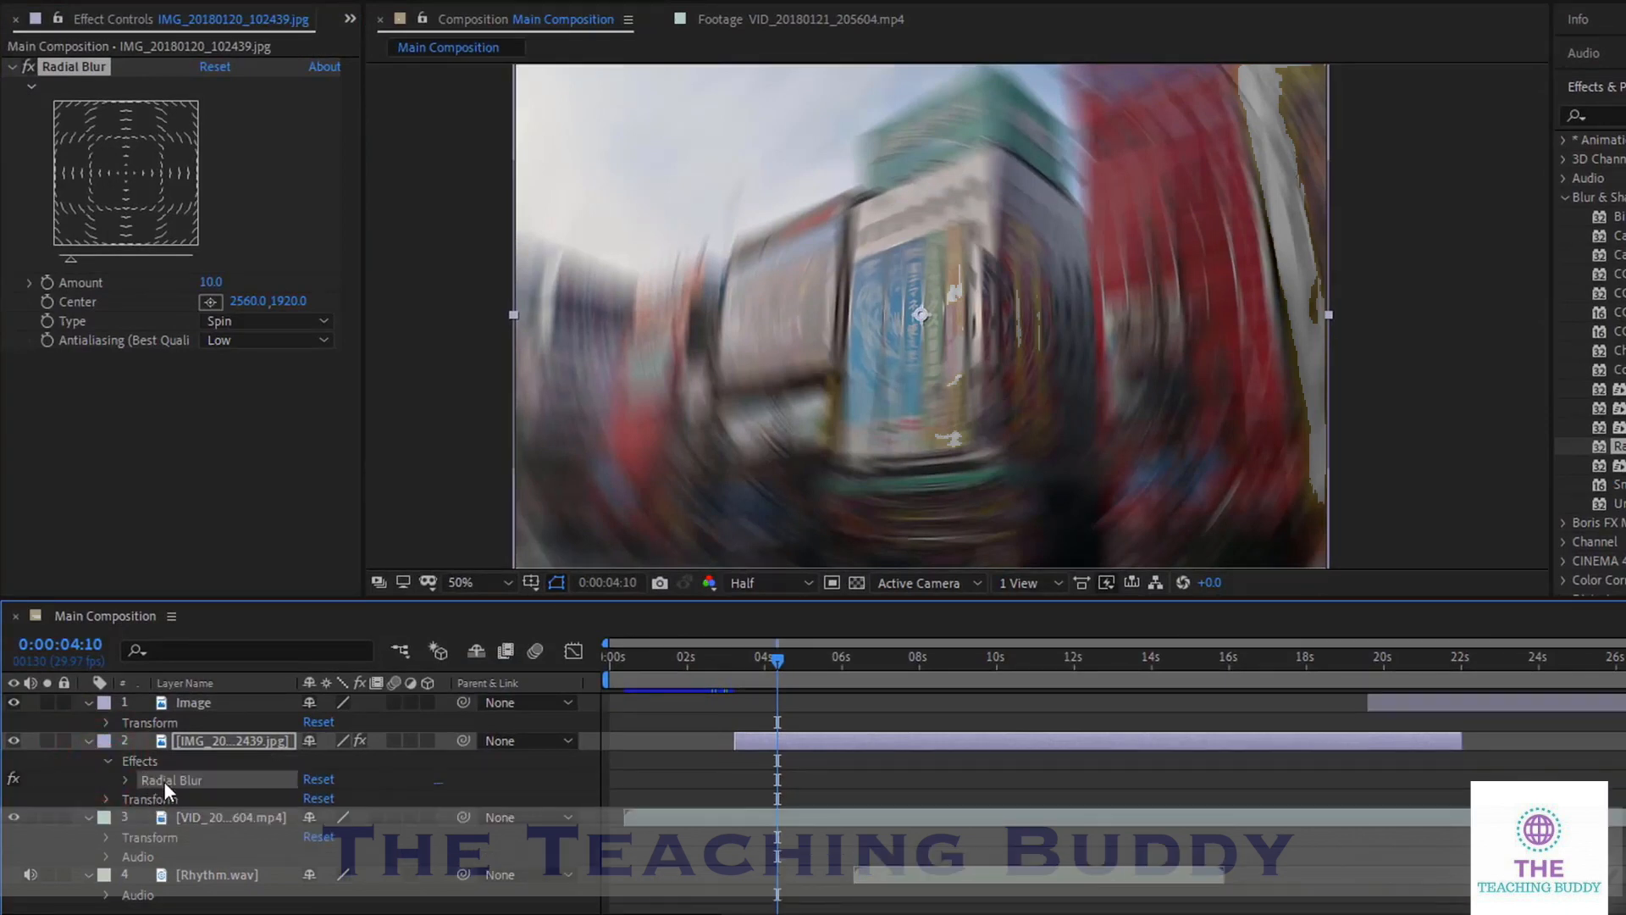
pyautogui.click(125, 780)
pyautogui.moveTo(311, 798); pyautogui.dragTo(302, 804)
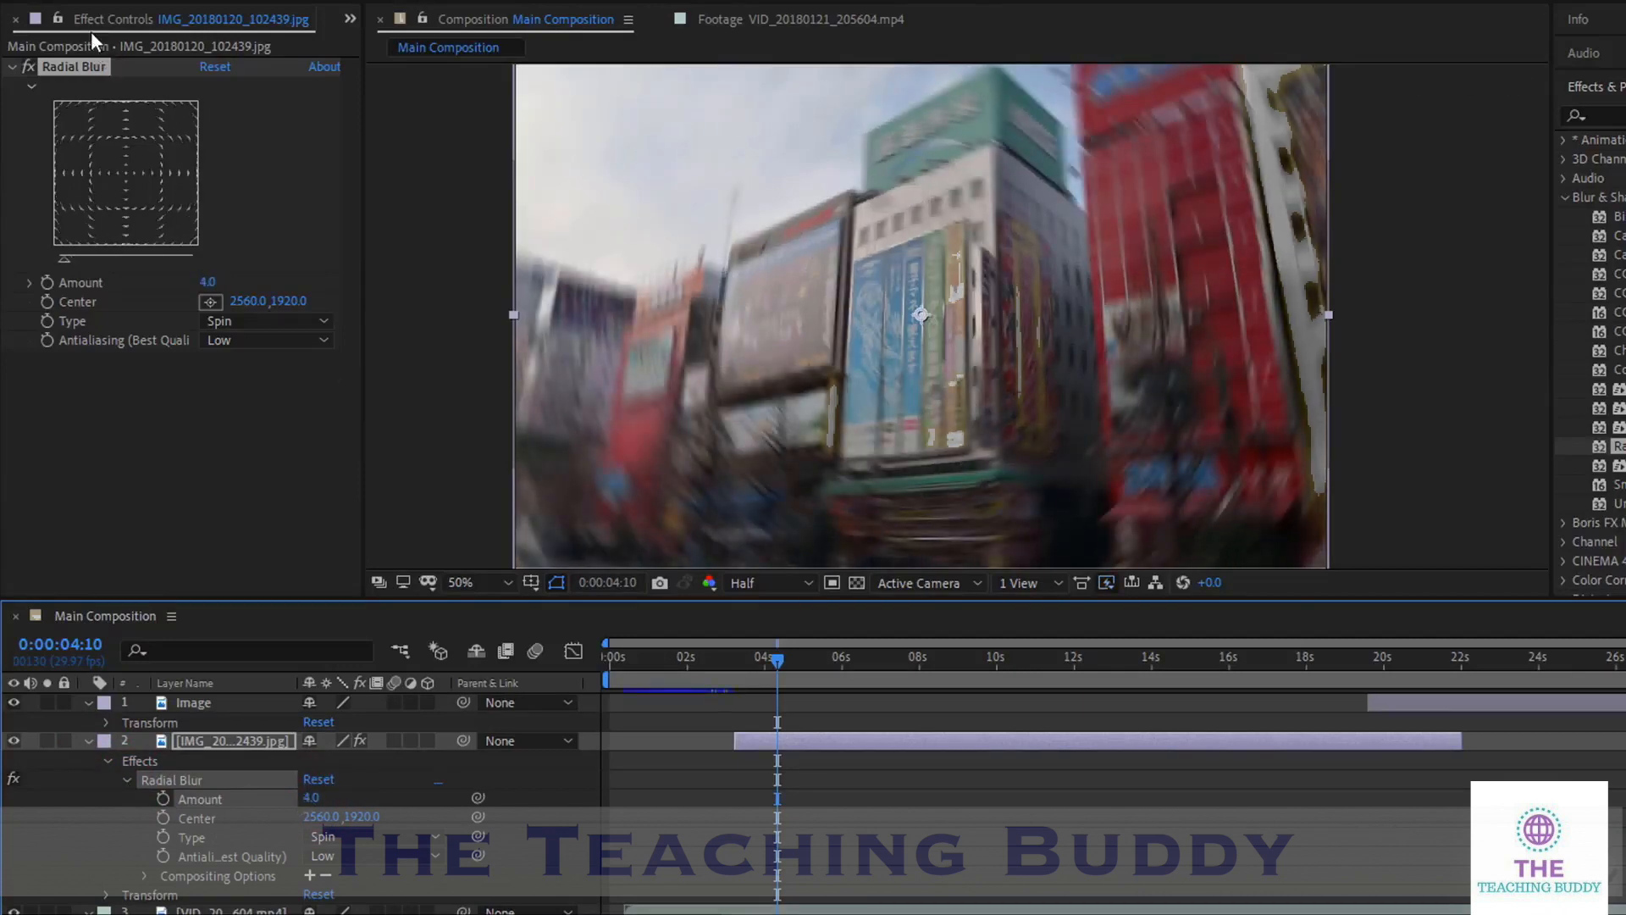
pyautogui.moveTo(142, 176); pyautogui.dragTo(88, 165)
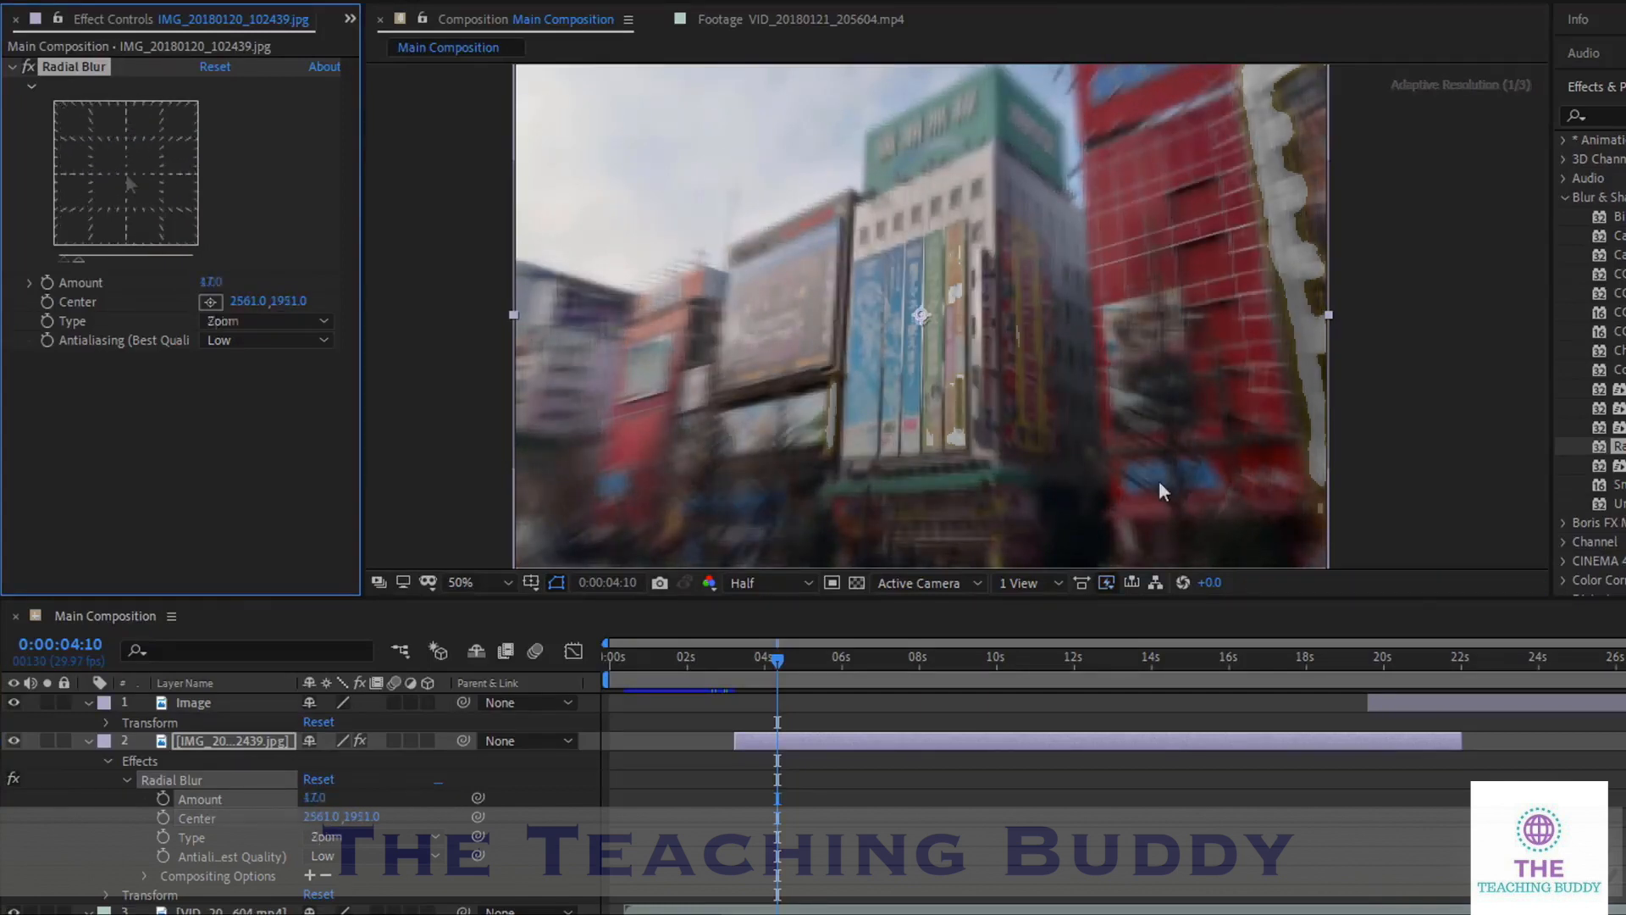
# Toggle the Radial Blur effect off and on in the timeline and effect controls, and try deleting it from the layer
pyautogui.click(14, 779)
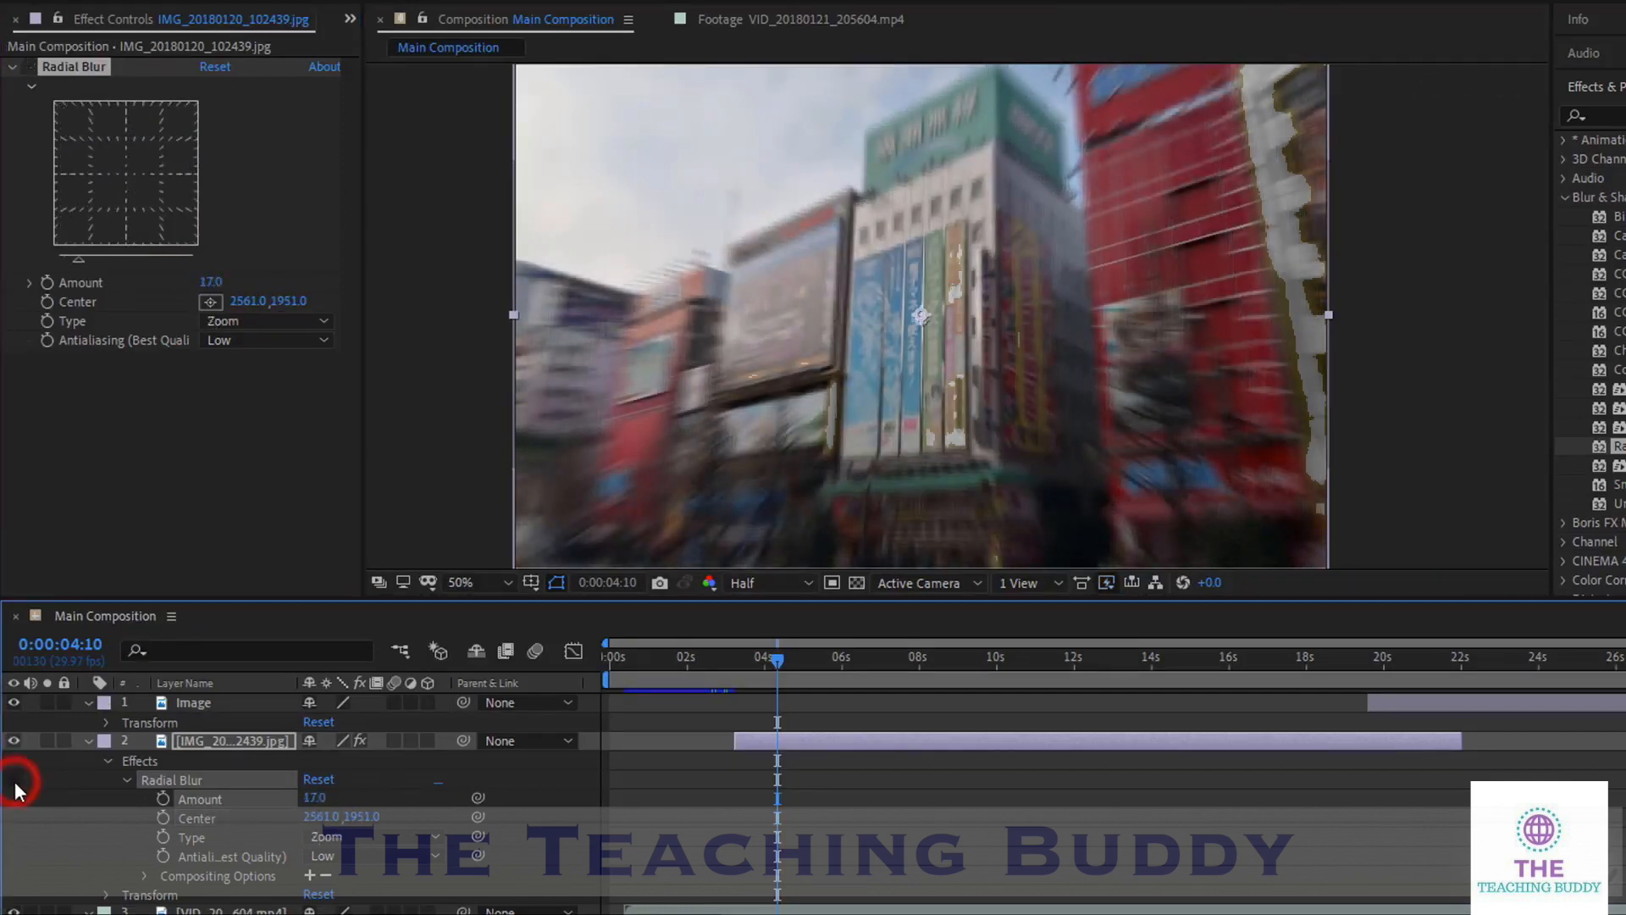
pyautogui.click(14, 779)
pyautogui.click(26, 66)
pyautogui.click(27, 67)
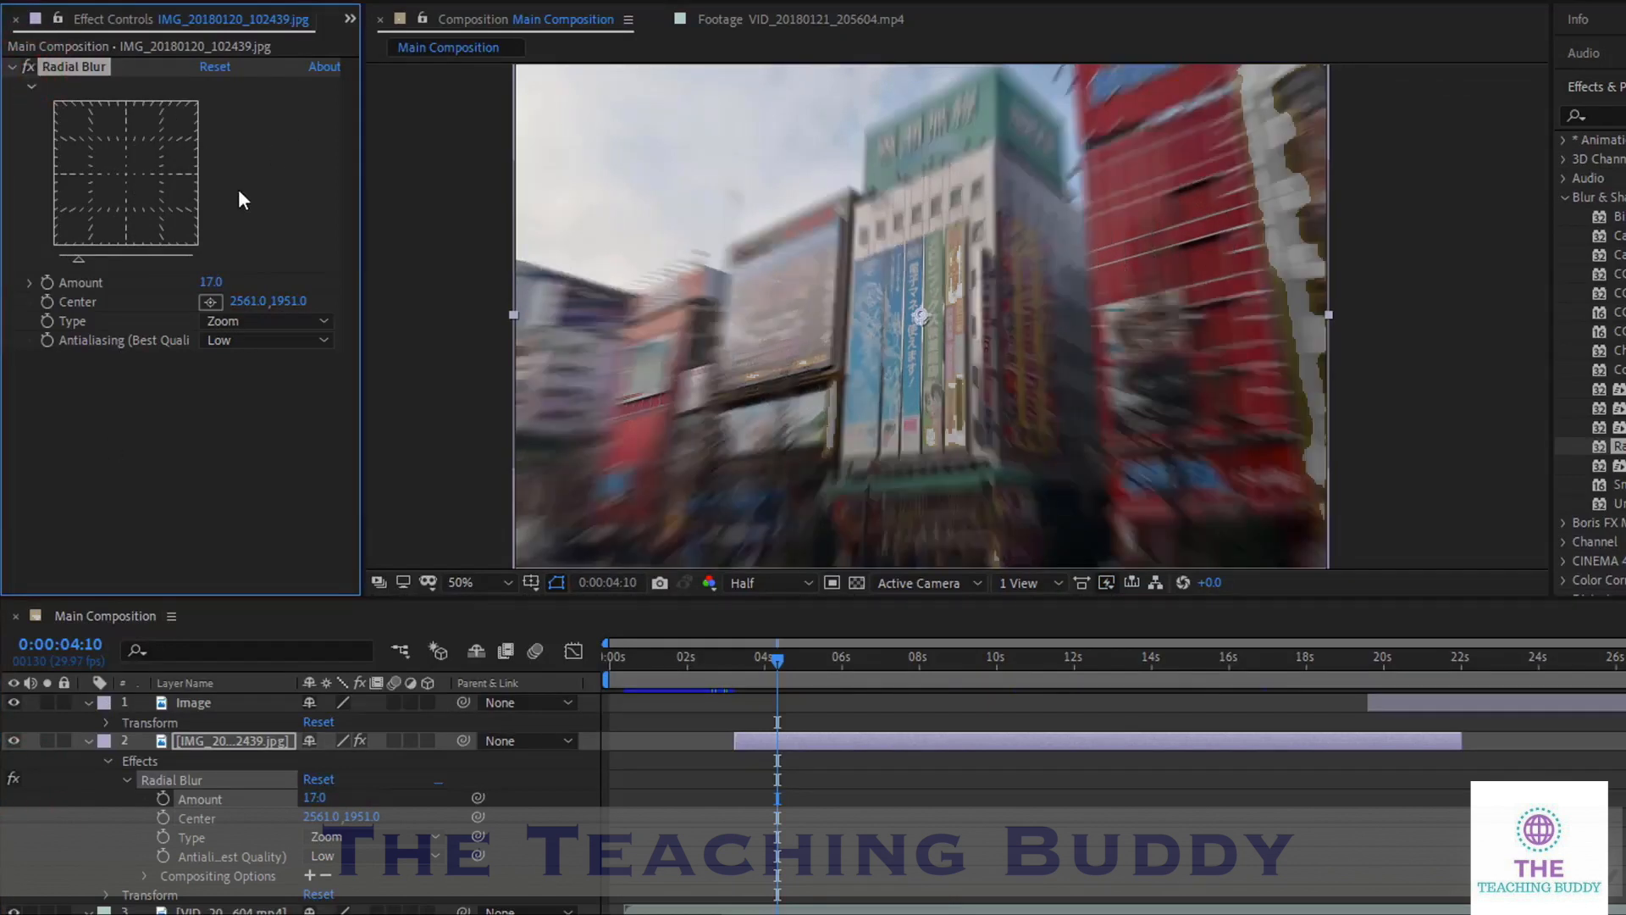
pyautogui.click(177, 780)
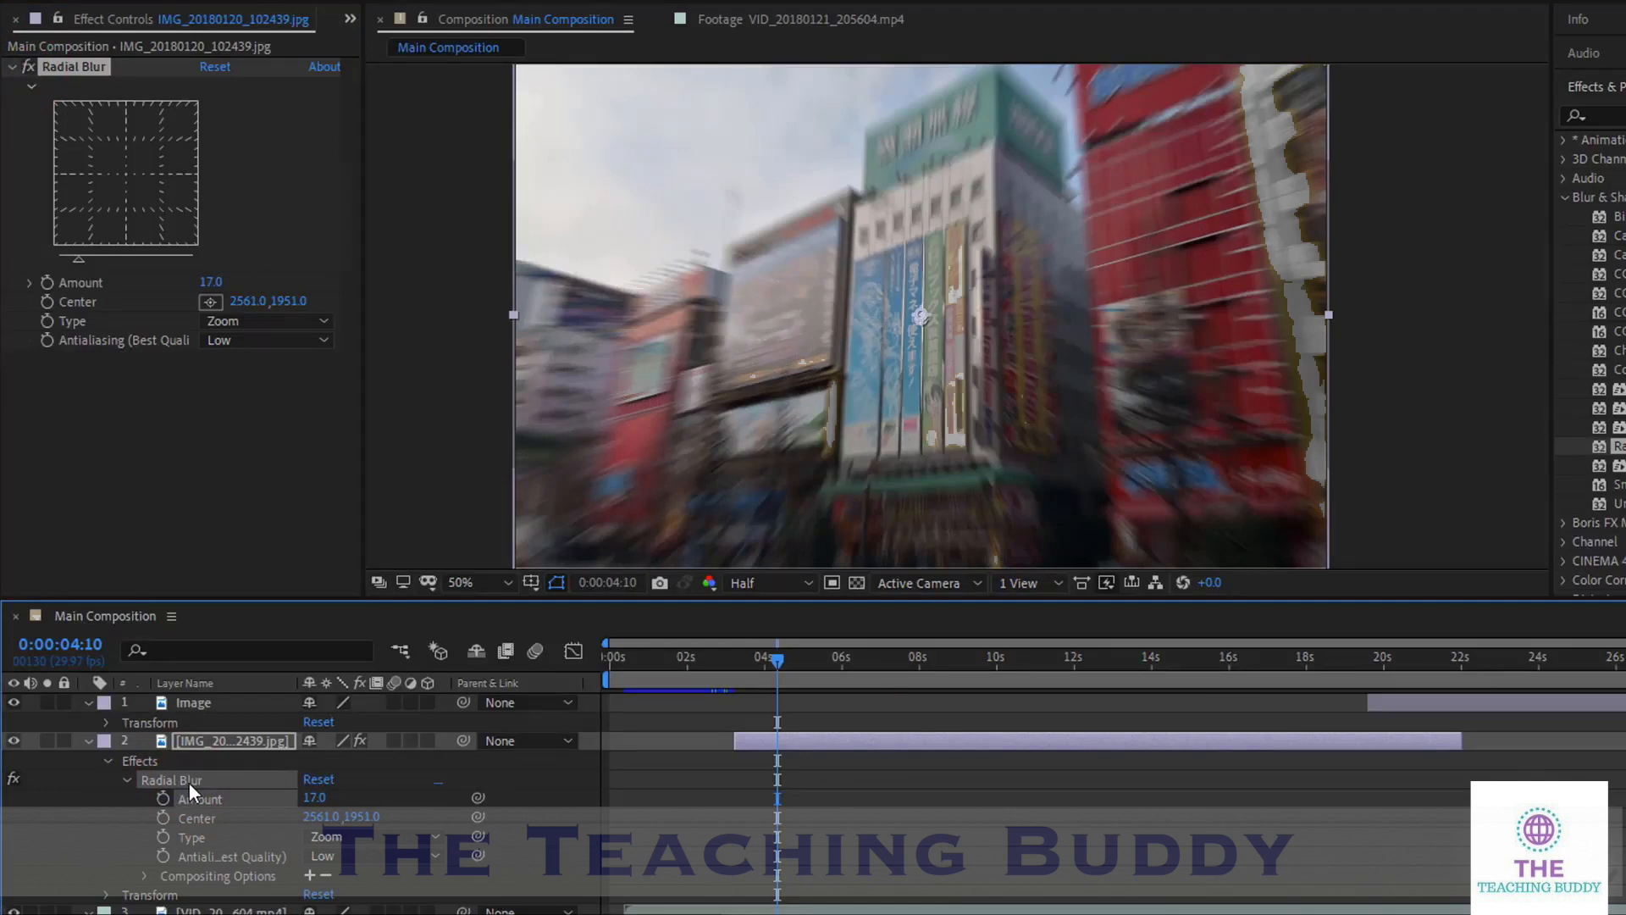
pyautogui.press('Delete')
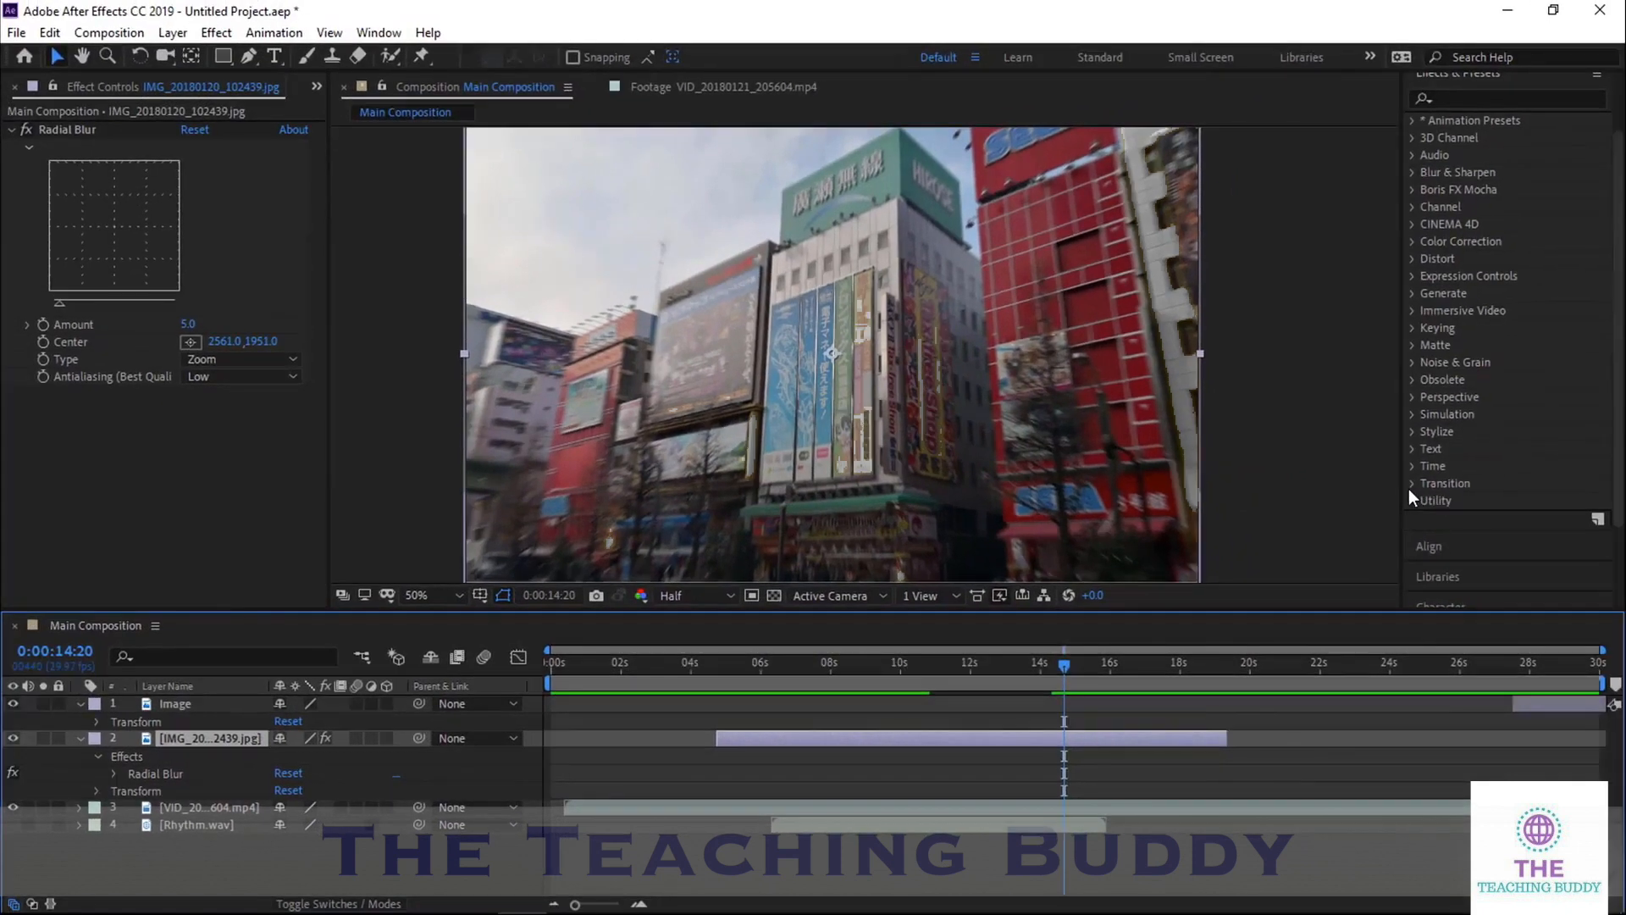
# Apply the Gradient Wipe effect from the Transition category to the IMG_20180120_102439.jpg layer
pyautogui.click(1411, 483)
pyautogui.scroll(-3, 1441, 401)
pyautogui.moveTo(1496, 494); pyautogui.dragTo(216, 741)
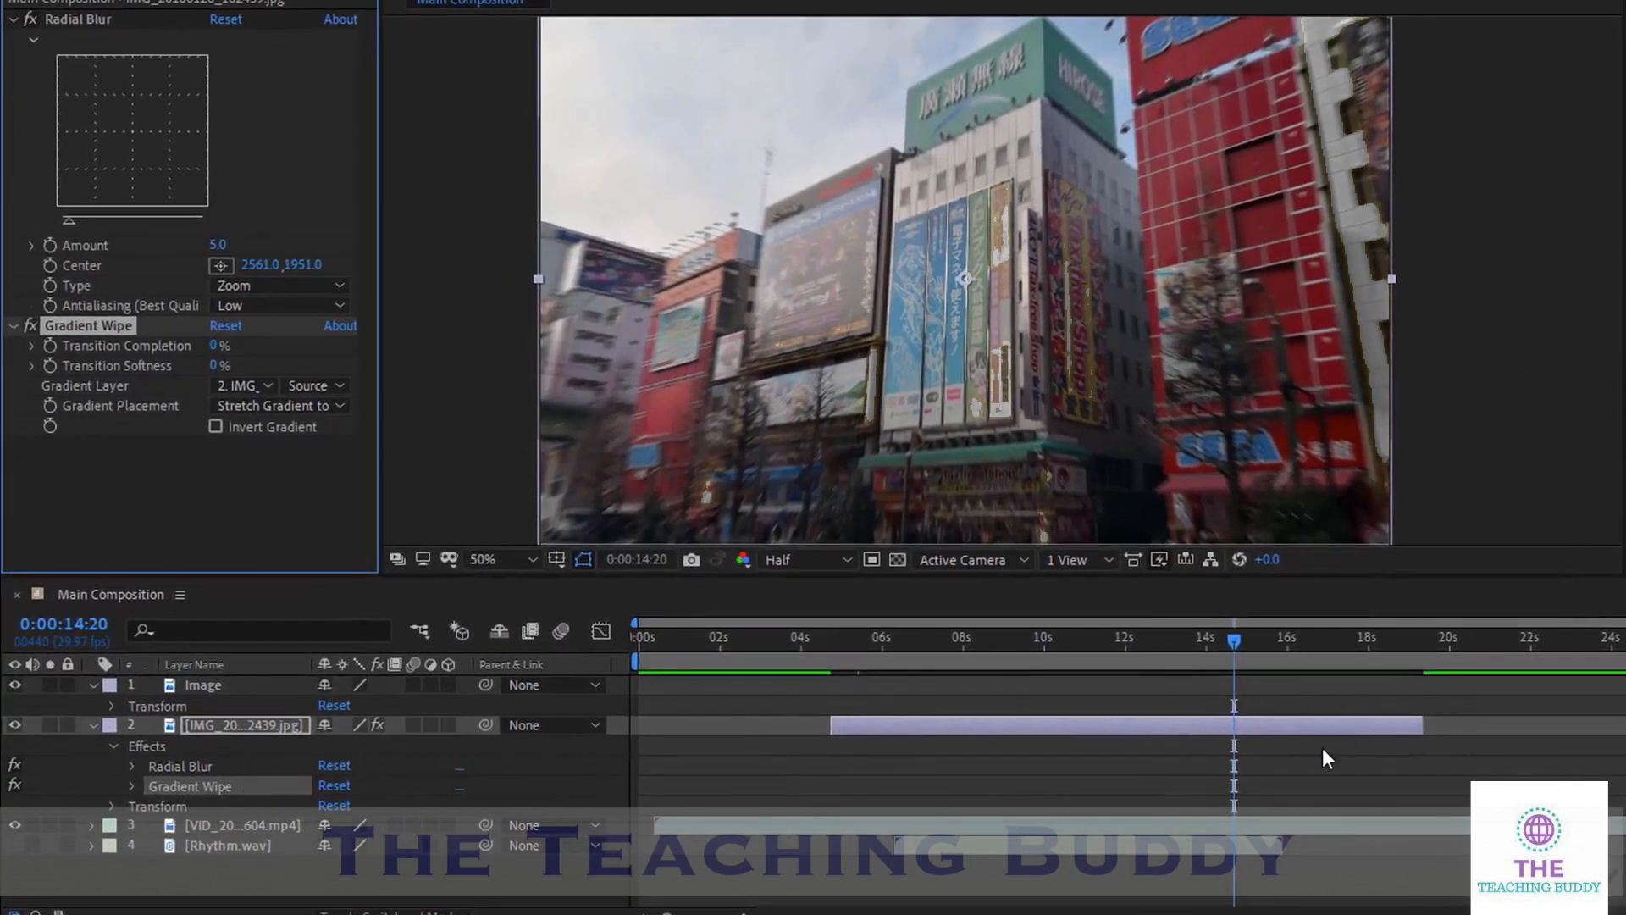
# Keyframe the Gradient Wipe's Transition Completion from 0% at 0:00:14:20 to a higher value near the layer's end, and preview the transition
pyautogui.click(134, 781)
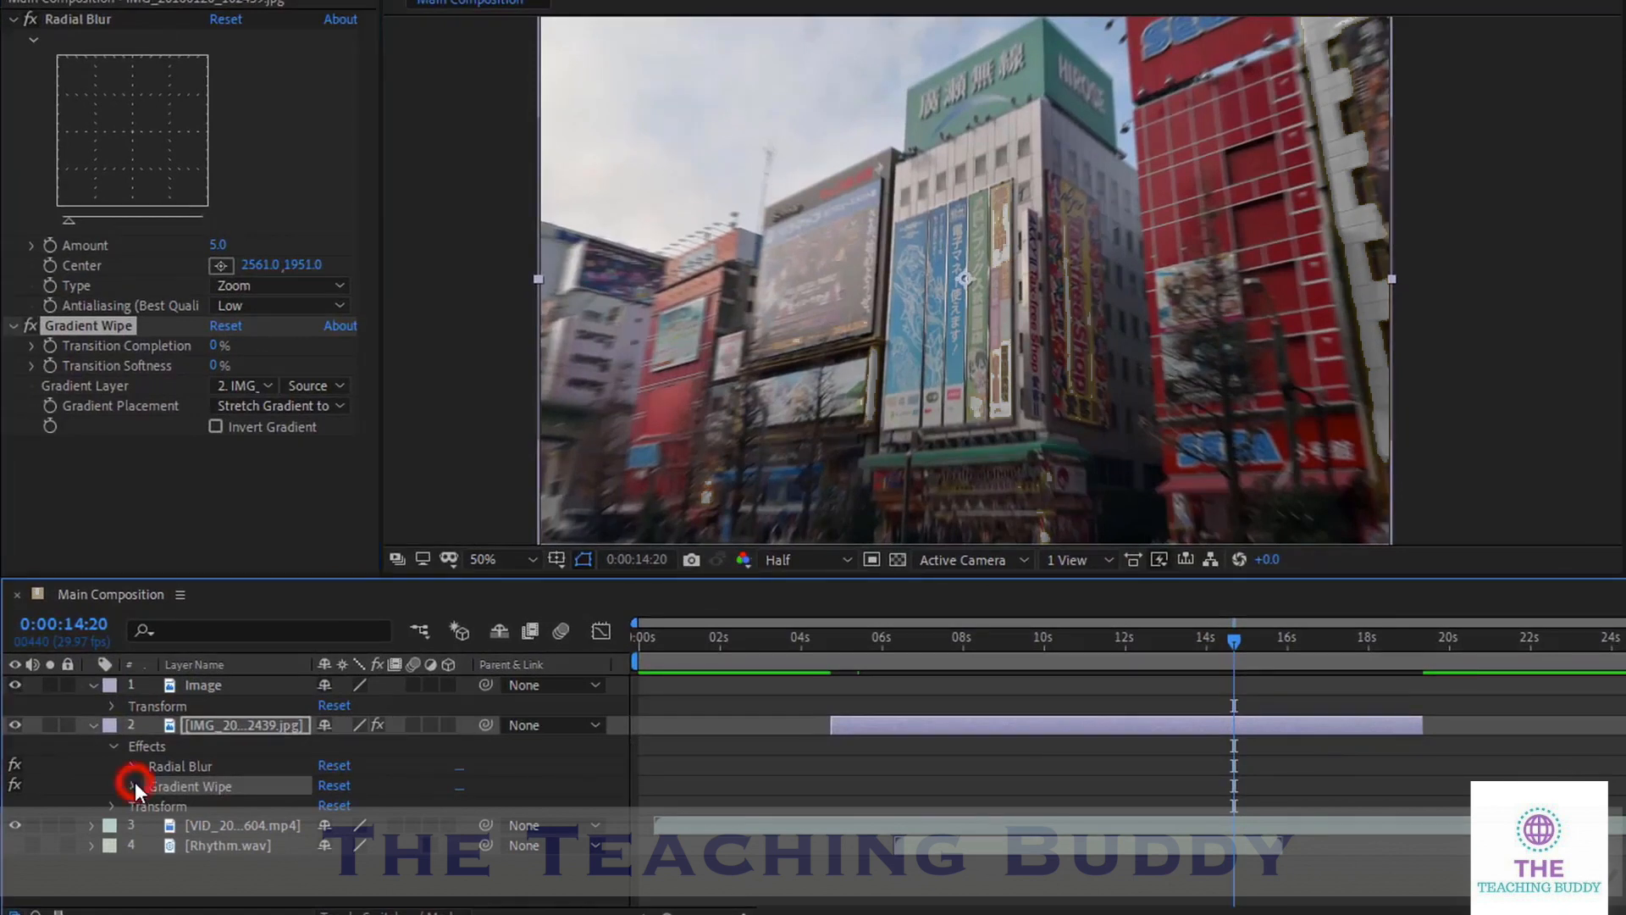
pyautogui.click(173, 794)
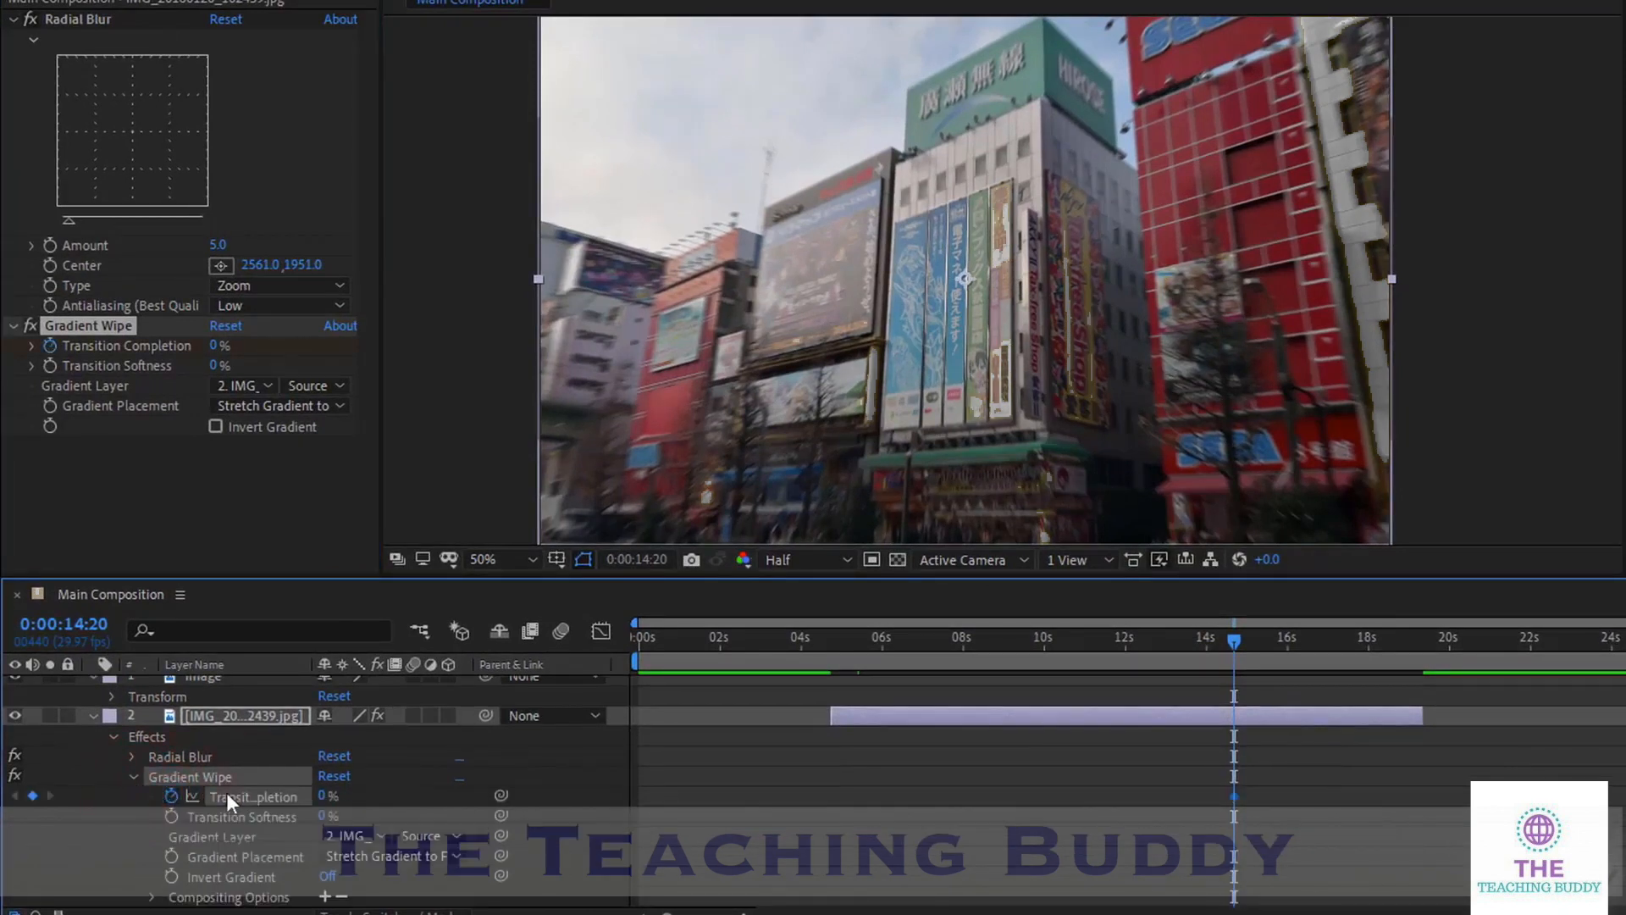
pyautogui.moveTo(1238, 642); pyautogui.dragTo(1427, 658)
pyautogui.moveTo(322, 801); pyautogui.dragTo(456, 801)
pyautogui.click(1219, 644)
pyautogui.press('space')
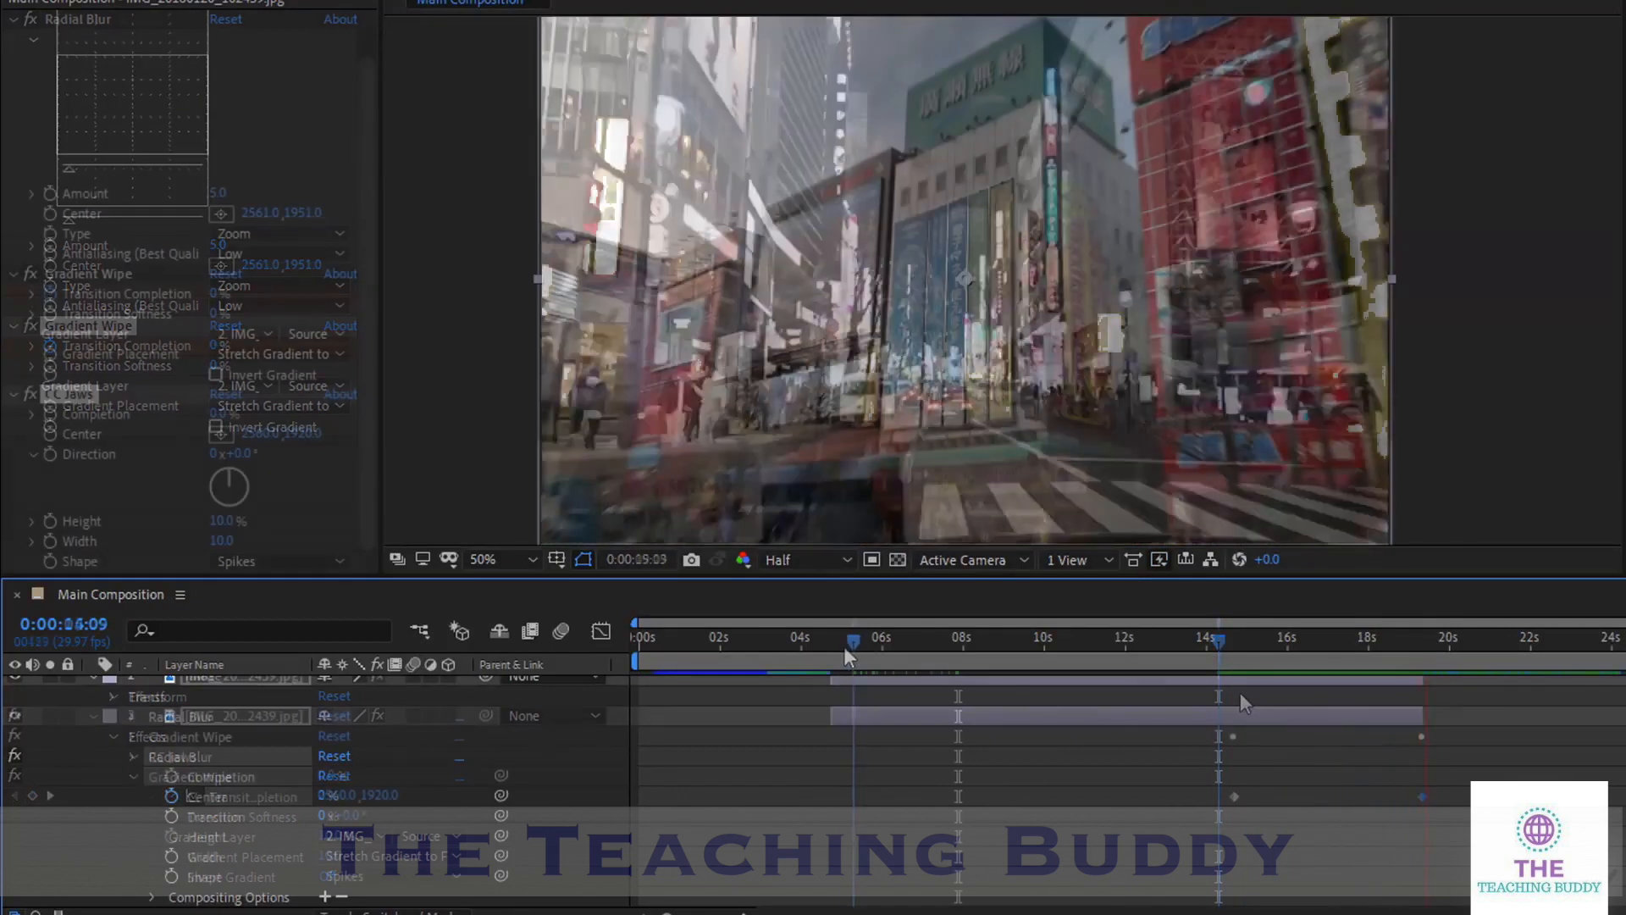
# Keyframe the CC Jaws Completion down from 100% at 0:00:04:22 to a second keyframe at about 10 seconds, preview it and adjust its Direction
pyautogui.moveTo(843, 647); pyautogui.dragTo(834, 648)
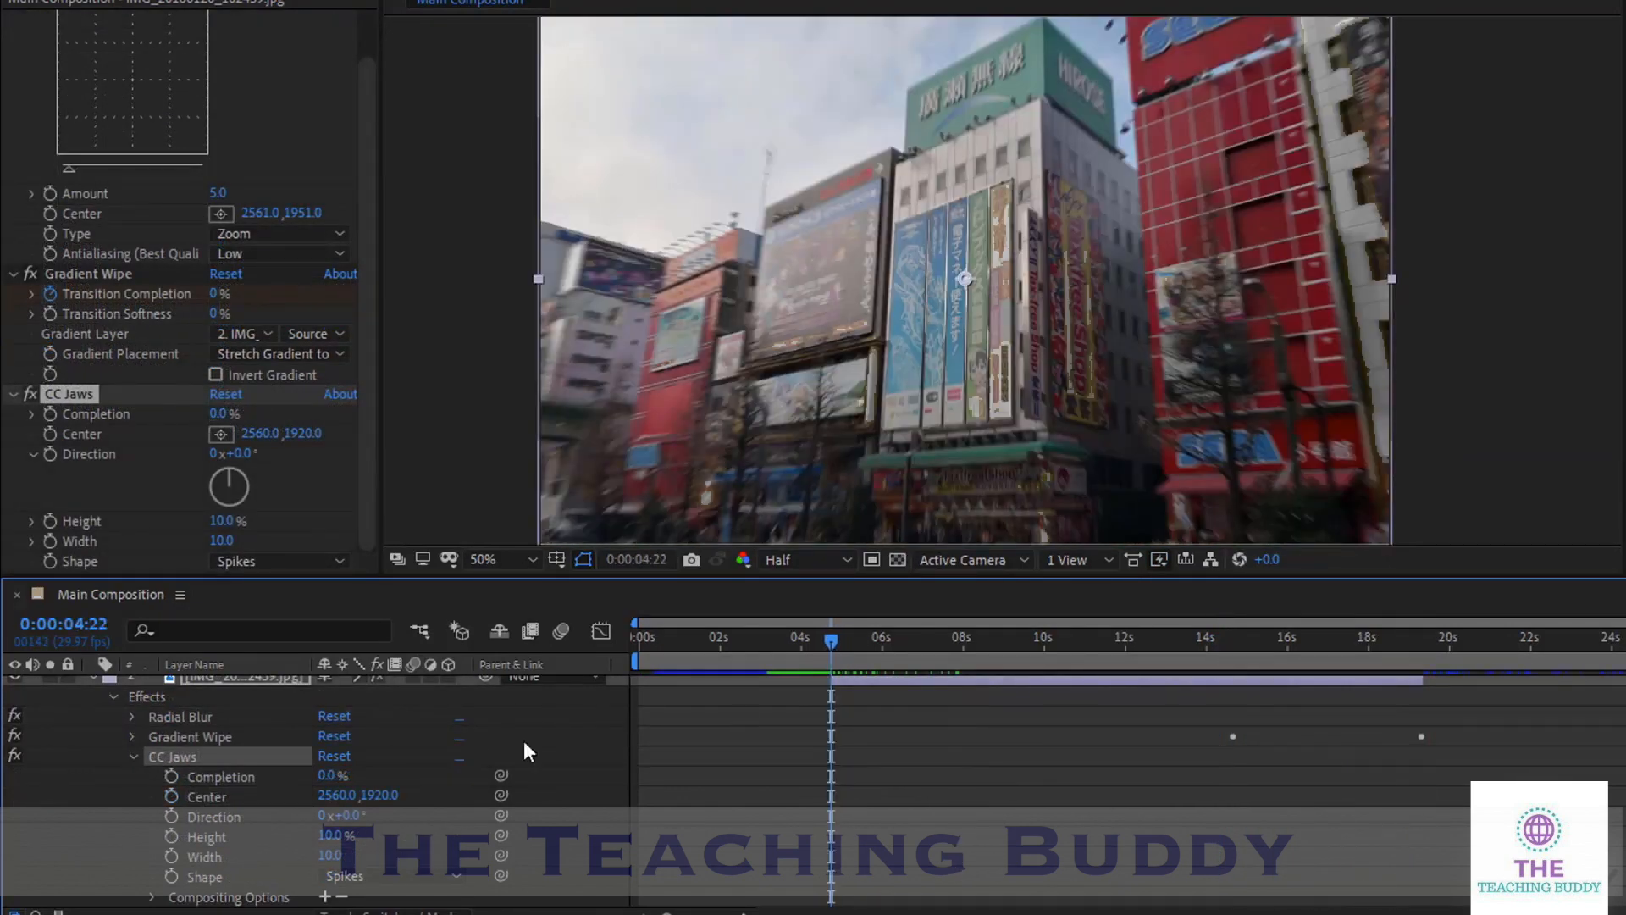
pyautogui.click(172, 776)
pyautogui.moveTo(326, 779); pyautogui.dragTo(595, 795)
pyautogui.moveTo(831, 643); pyautogui.dragTo(925, 642)
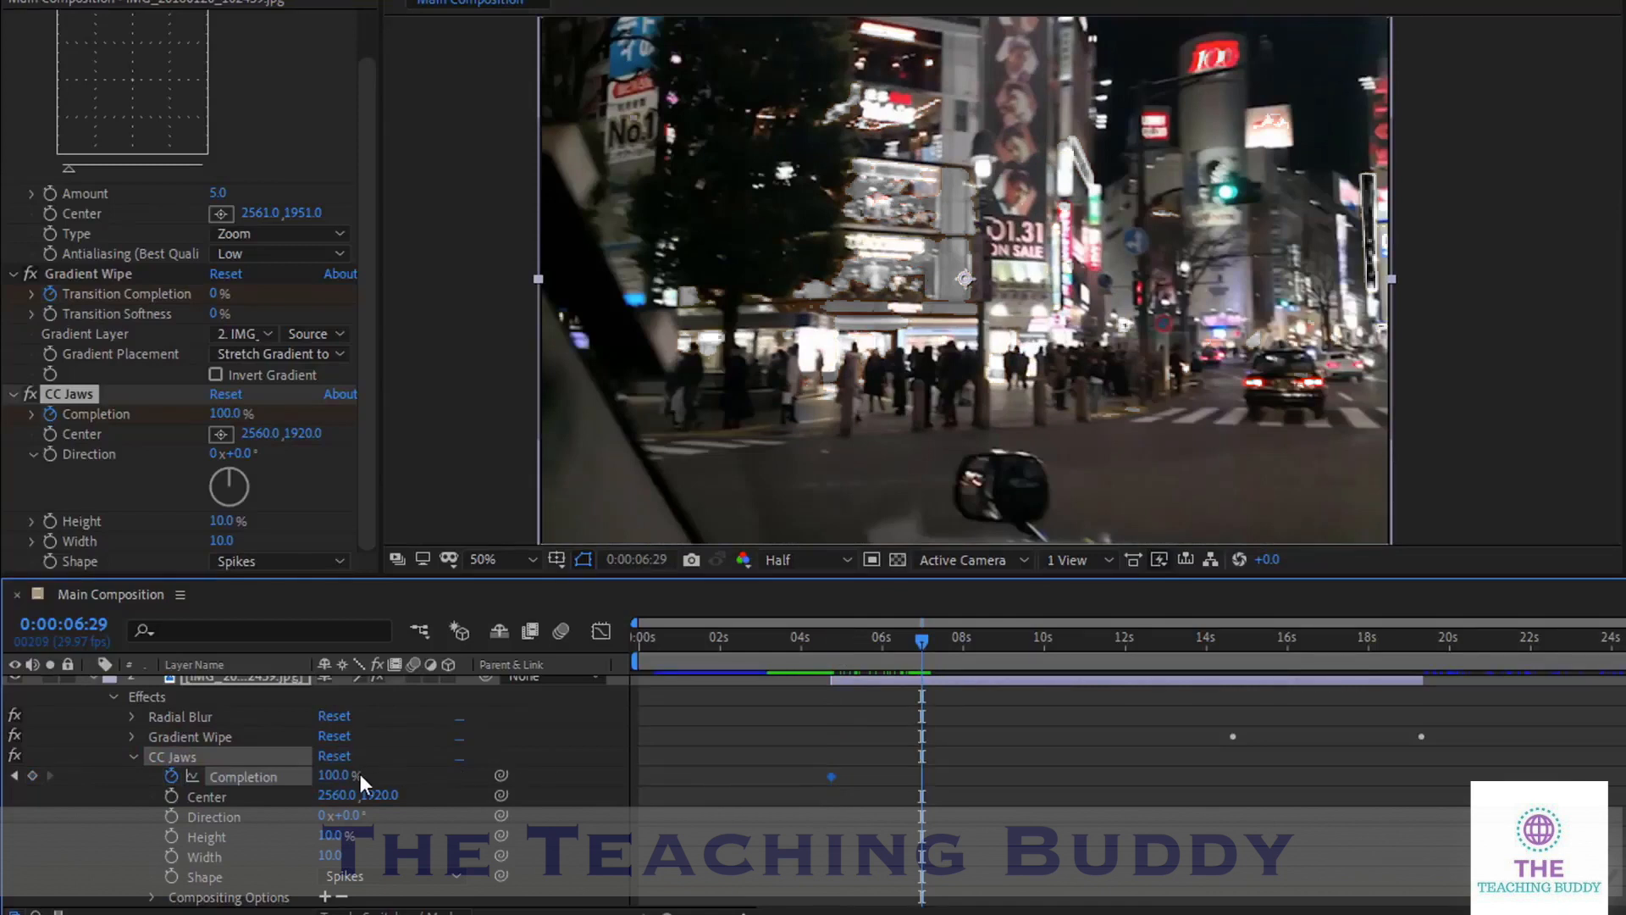
pyautogui.moveTo(336, 776); pyautogui.dragTo(163, 772)
pyautogui.moveTo(922, 641); pyautogui.dragTo(774, 642)
pyautogui.press('space')
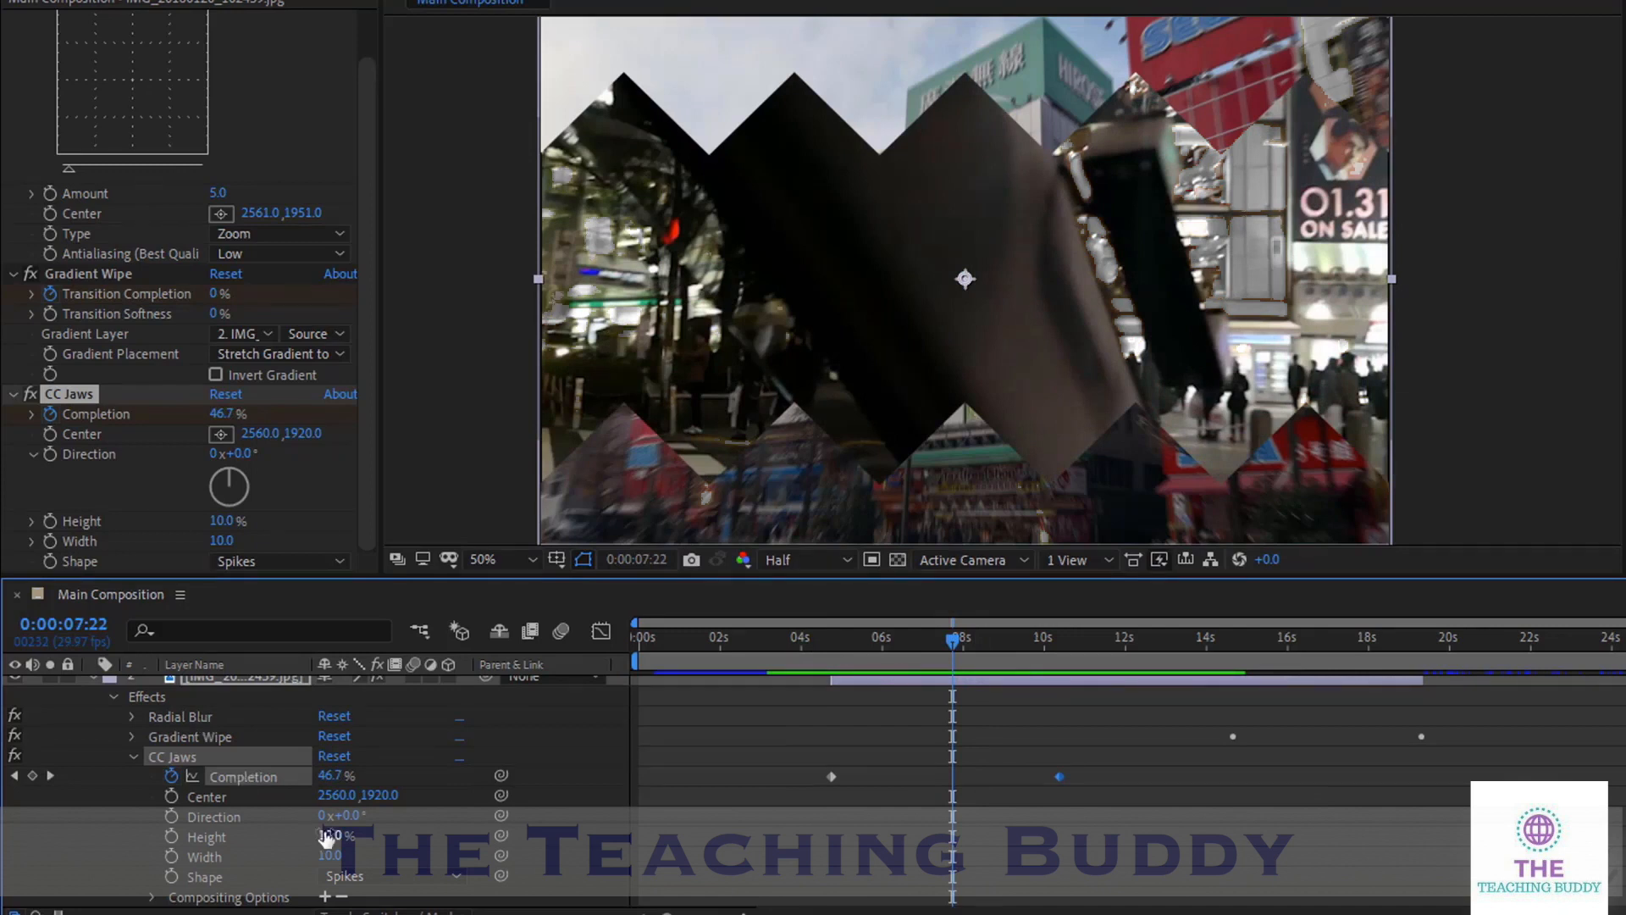
pyautogui.moveTo(339, 815); pyautogui.dragTo(305, 815)
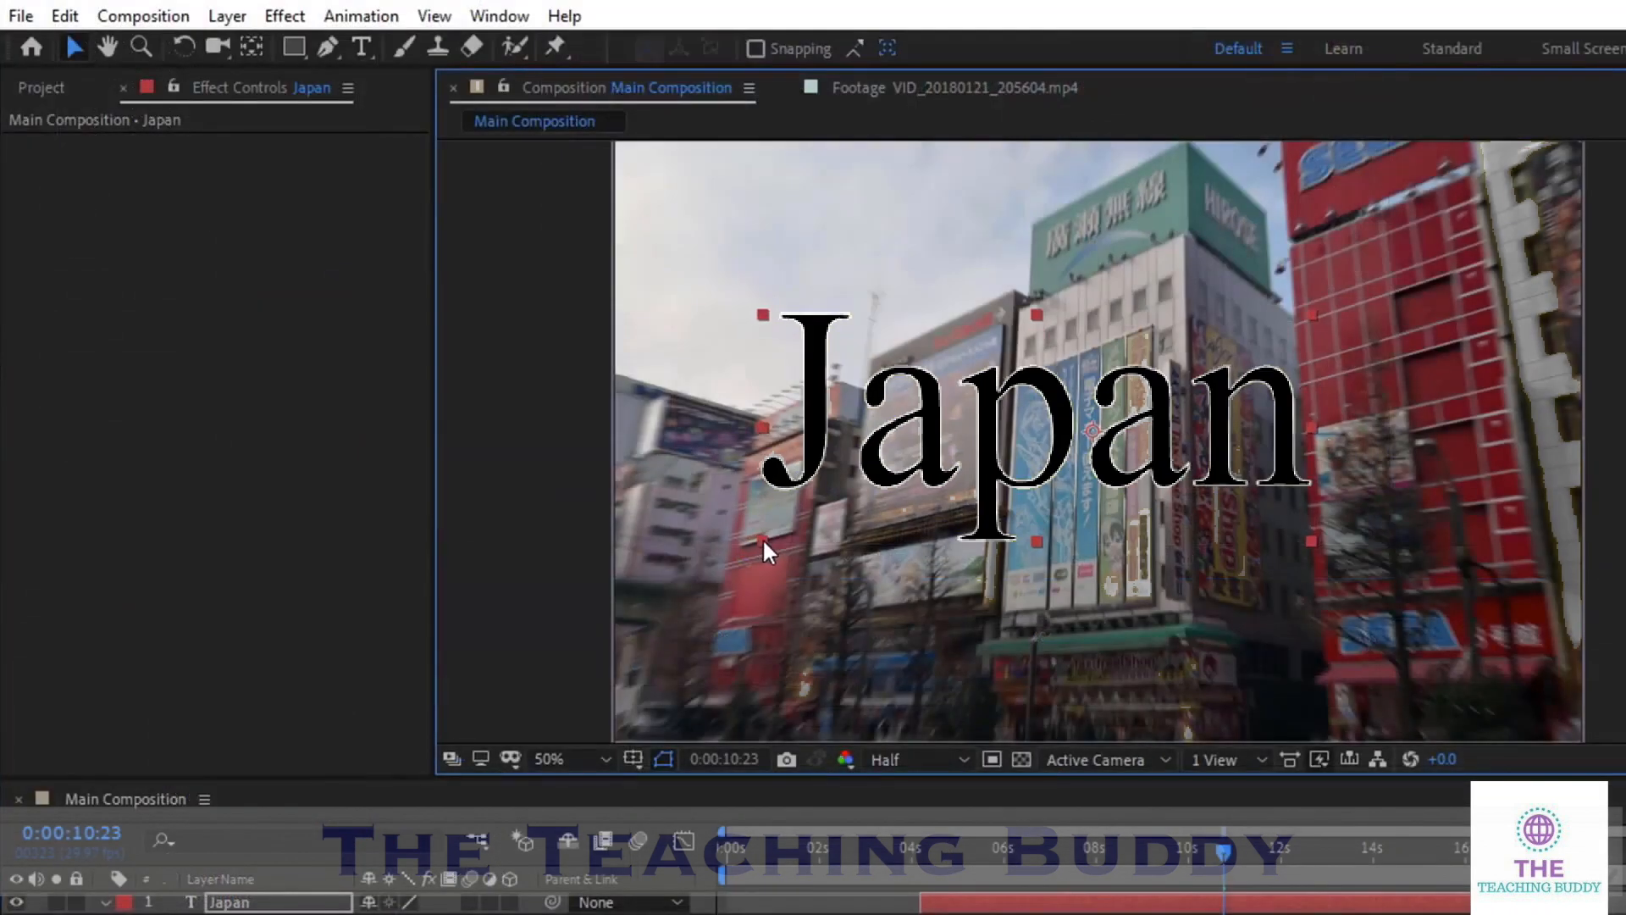
# Shrink the Japan text from its lower-left corner handle and shift it slightly down and right in the composition
pyautogui.moveTo(762, 537); pyautogui.dragTo(880, 500)
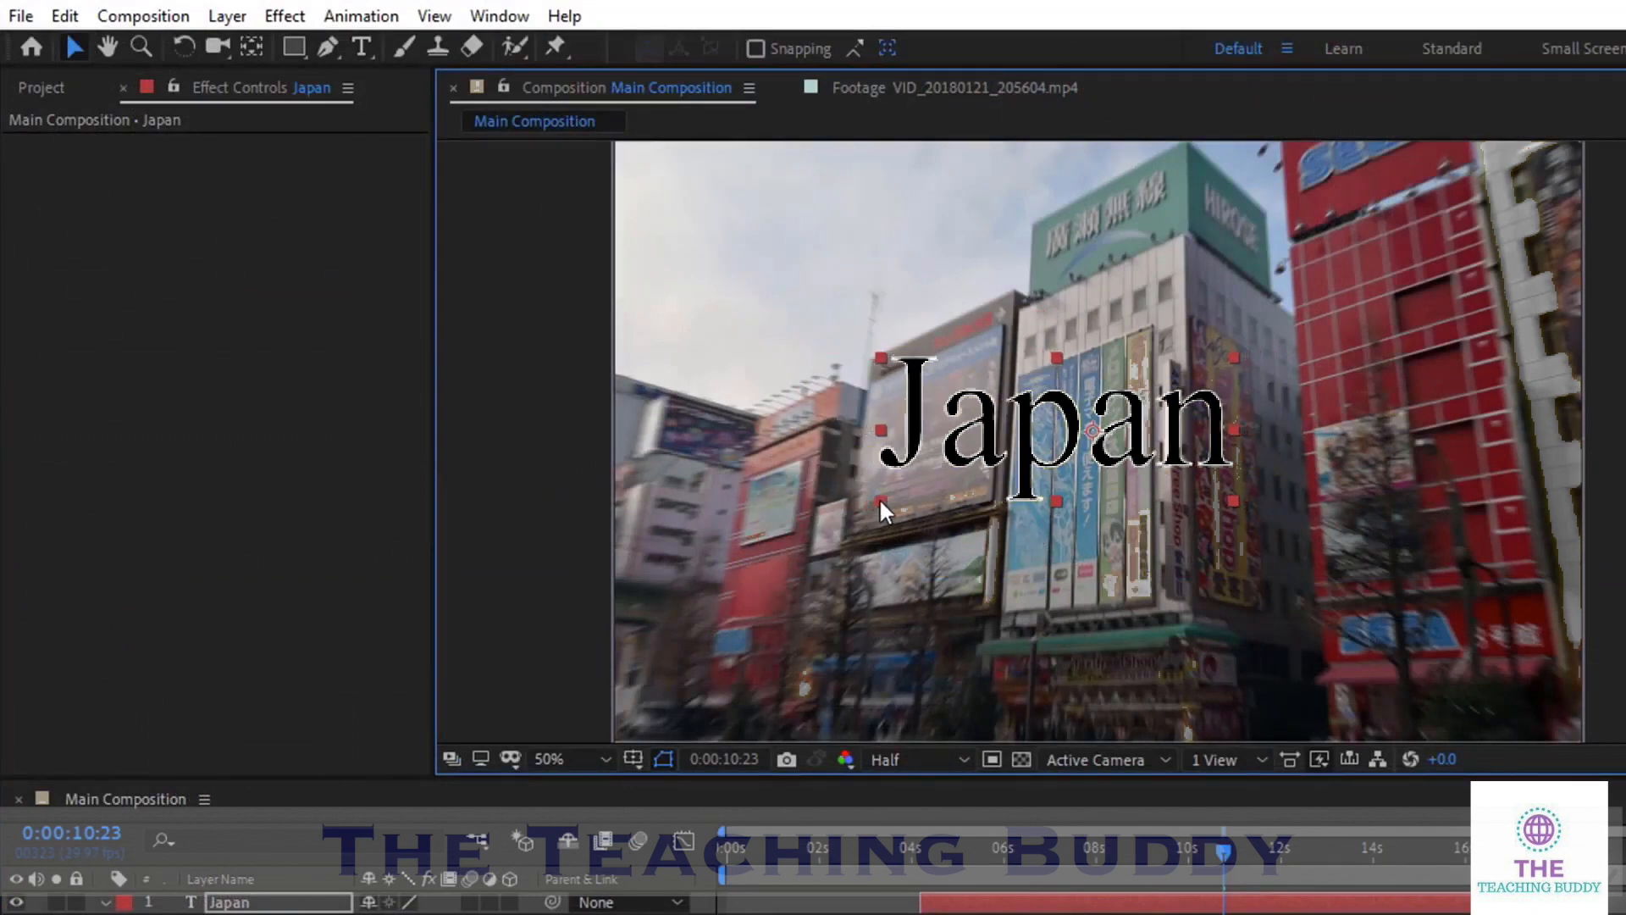
pyautogui.moveTo(1027, 443); pyautogui.dragTo(1120, 460)
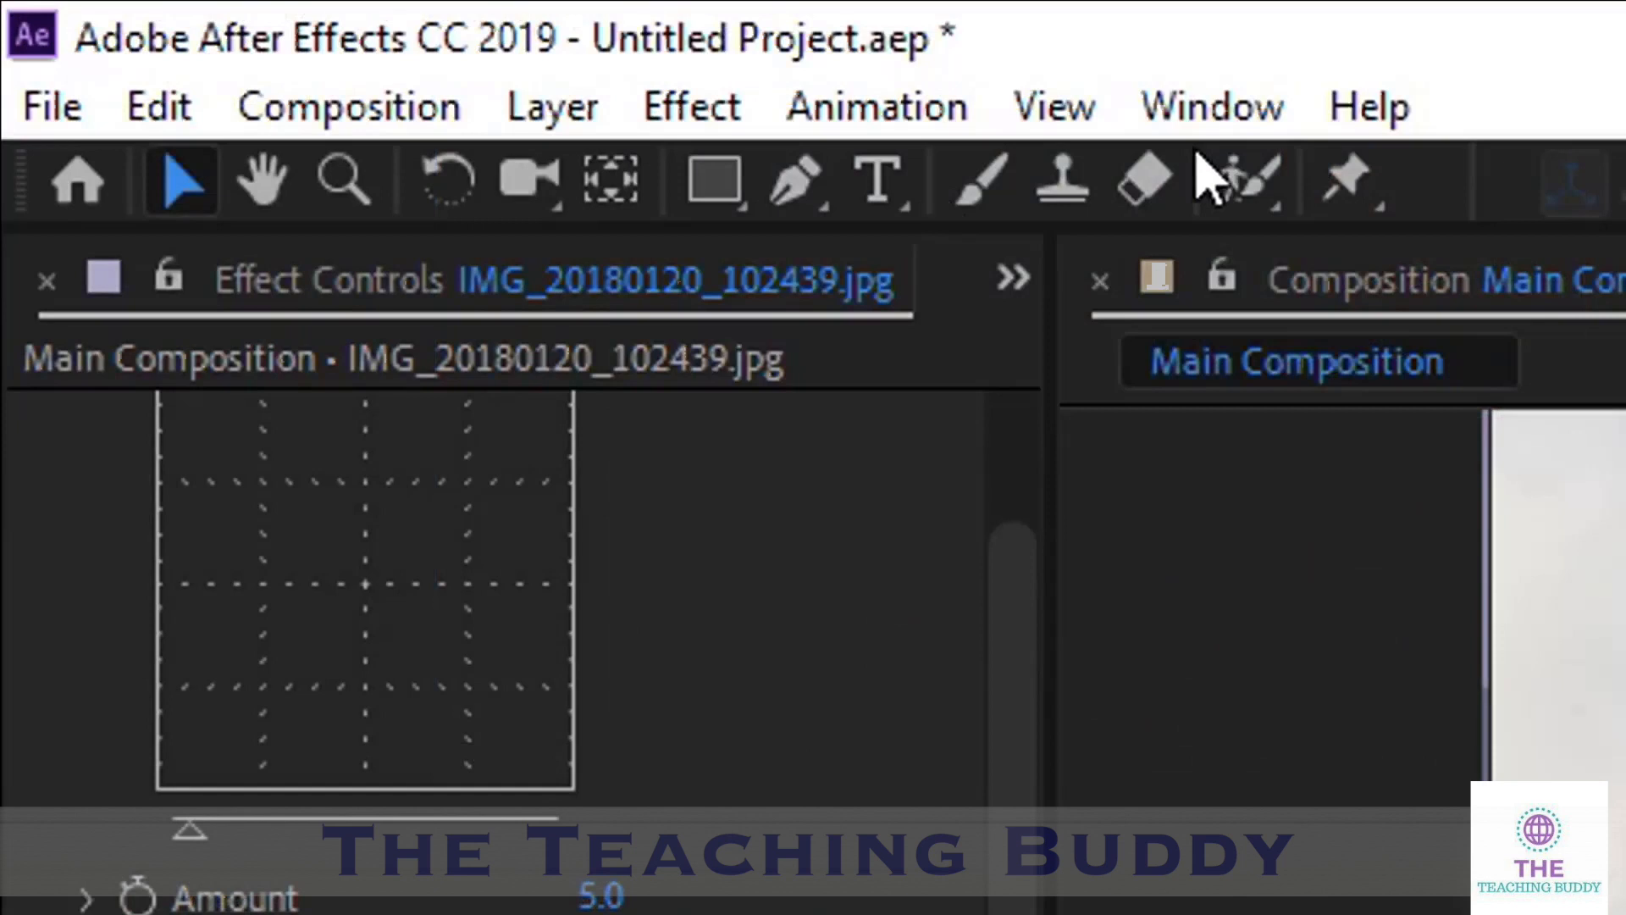
# Draw a text box near the middle of the composition with the Type tool, enter "Japan" and enlarge the box slightly
pyautogui.click(907, 195)
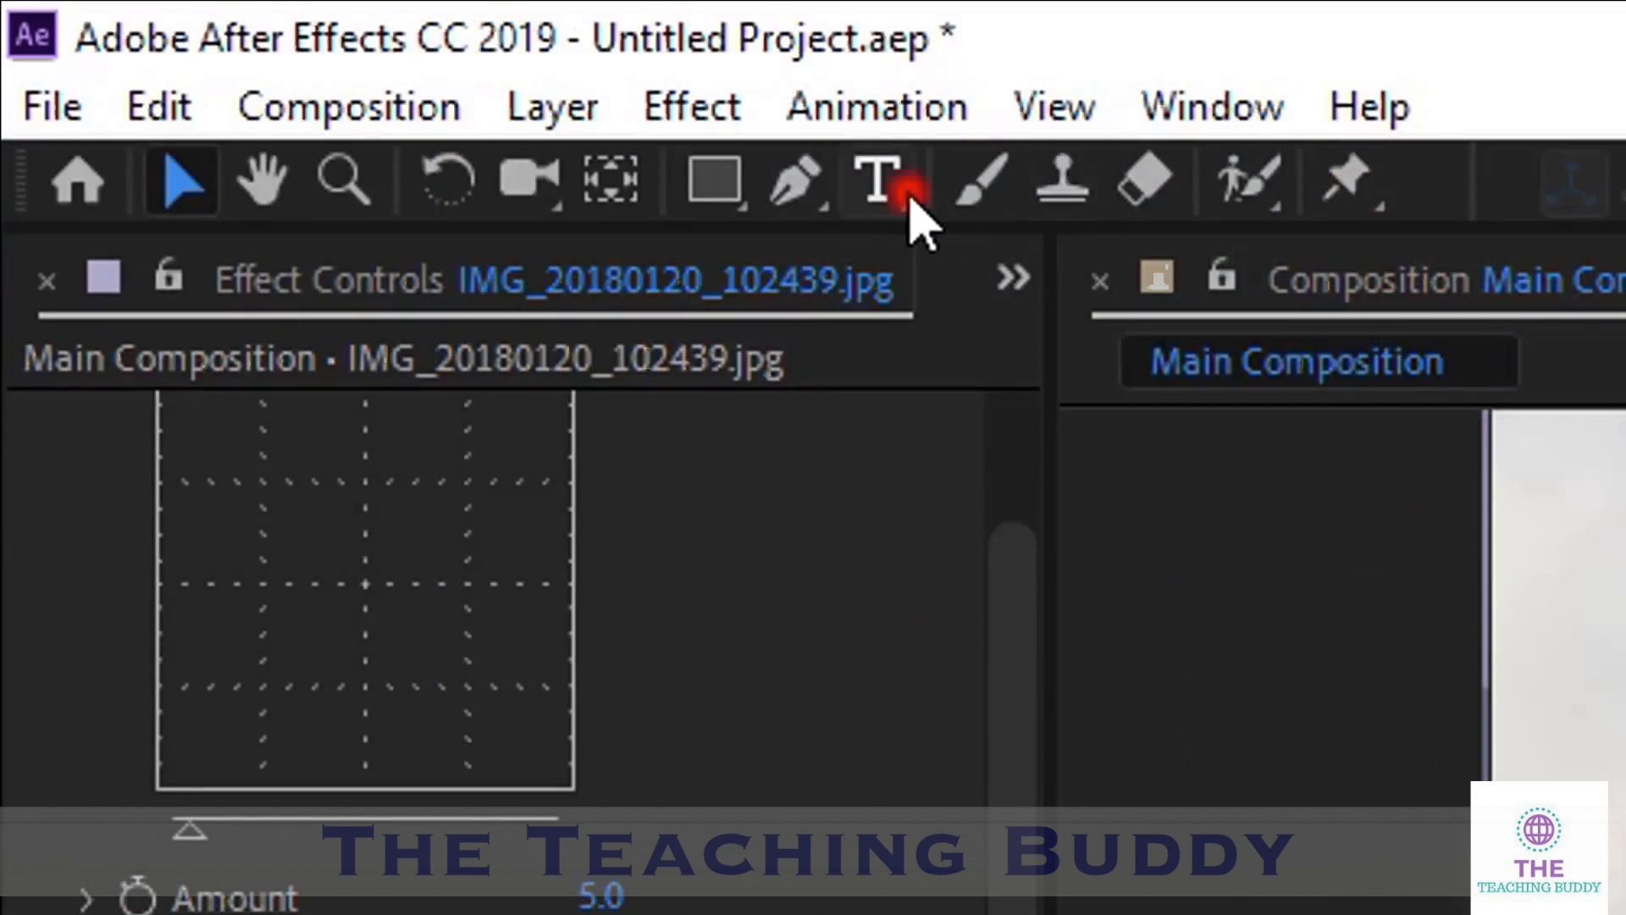
pyautogui.click(1203, 180)
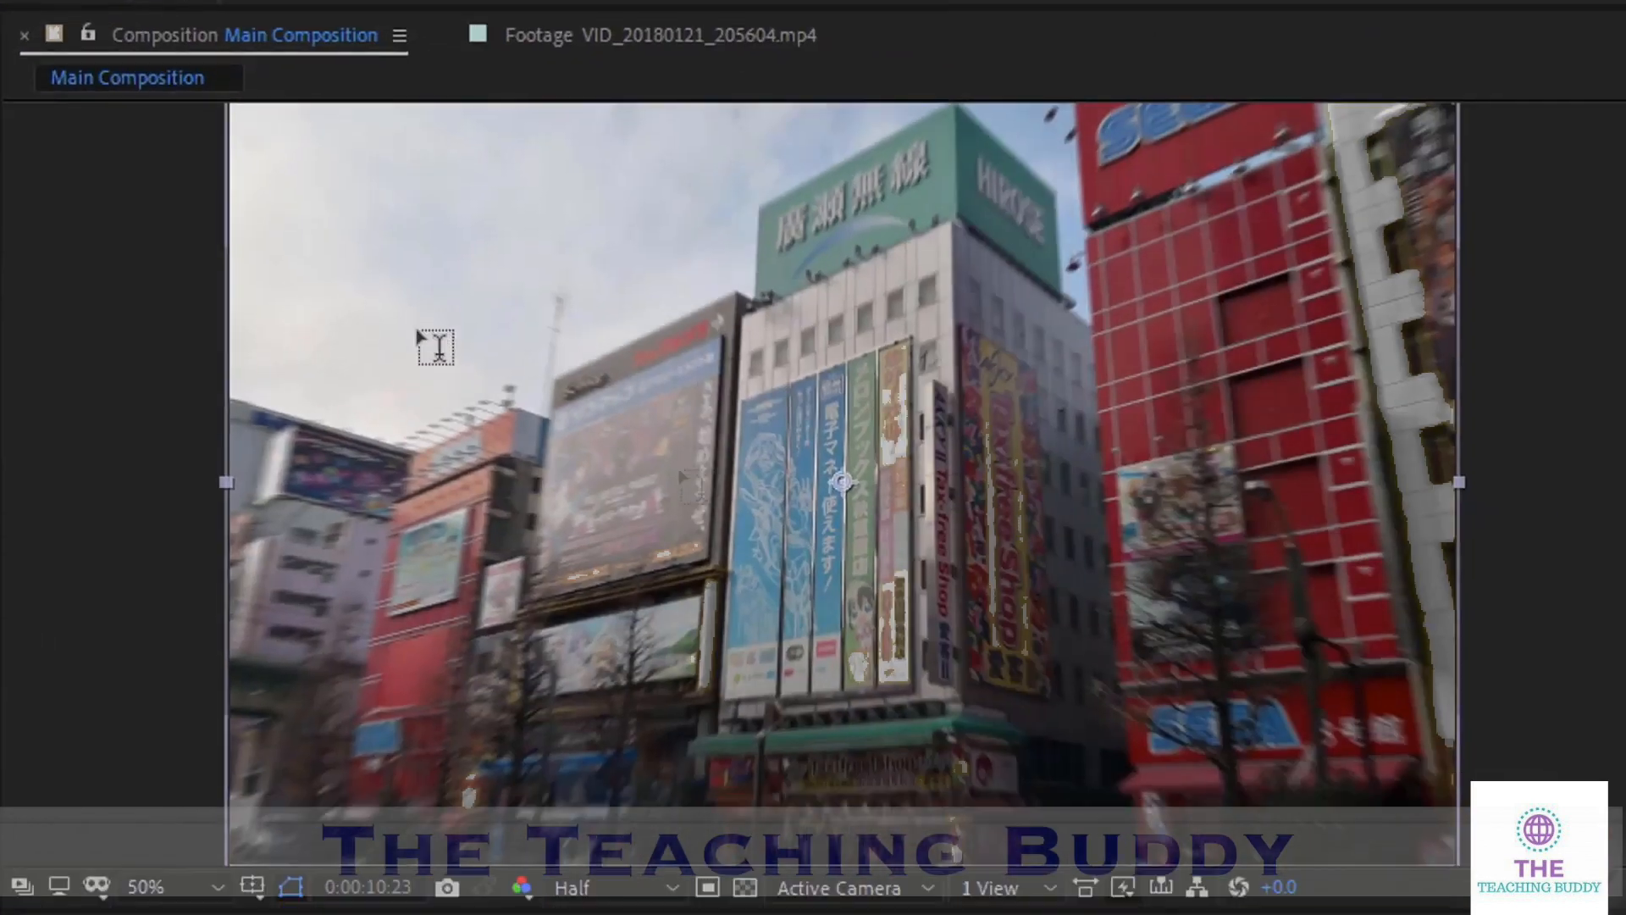
pyautogui.moveTo(647, 412); pyautogui.dragTo(1174, 662)
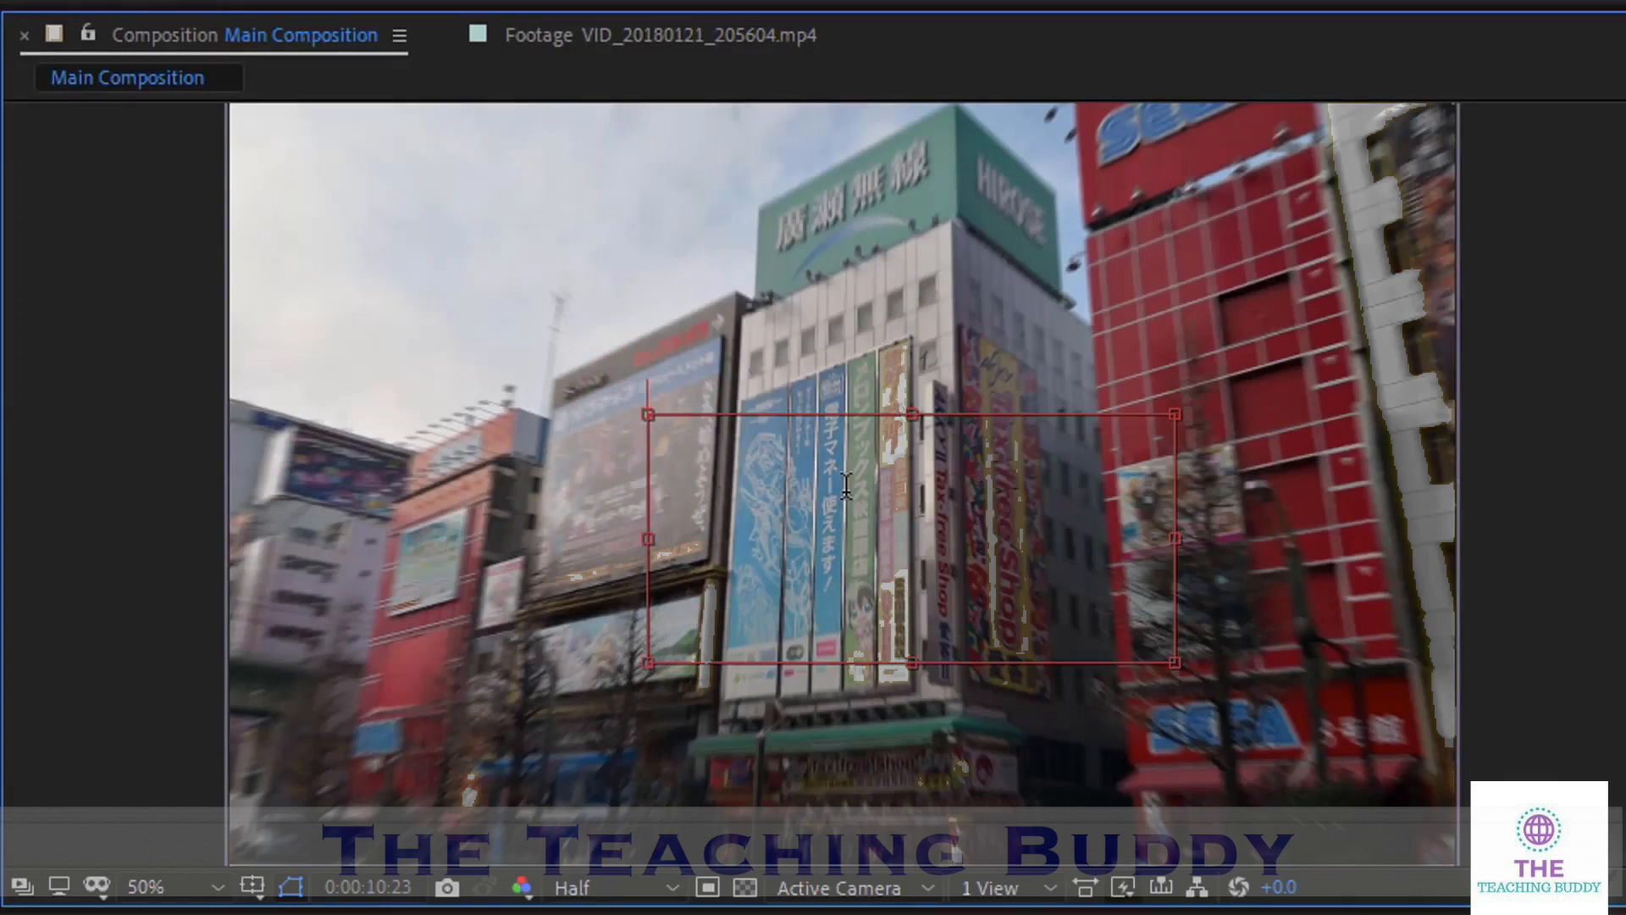
pyautogui.write('J')
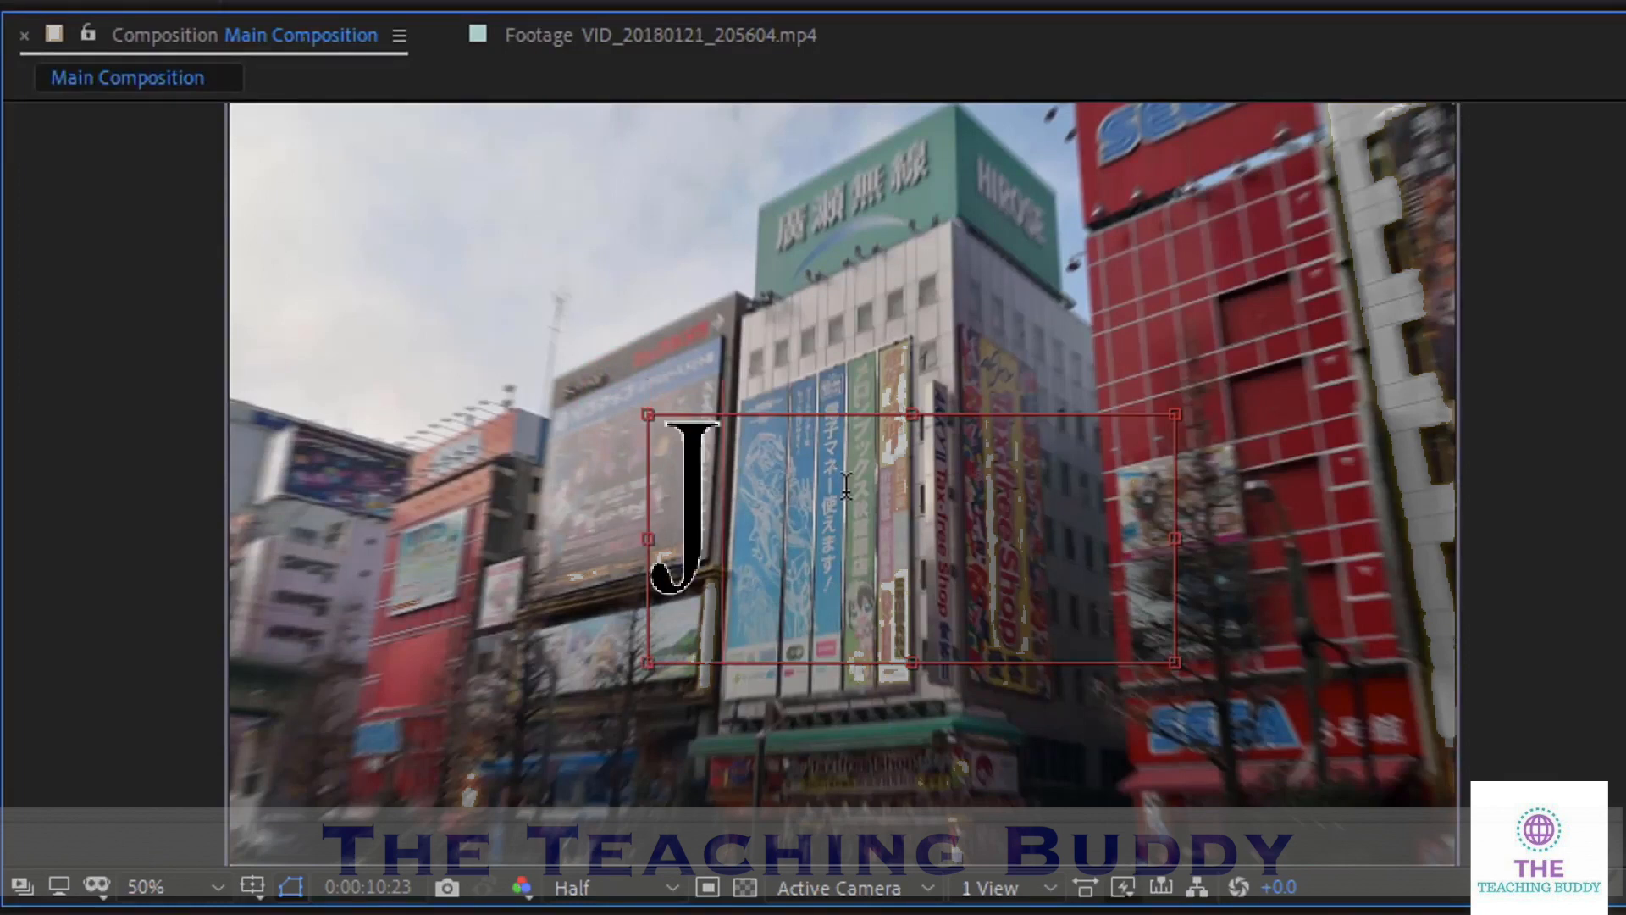
pyautogui.write('apan')
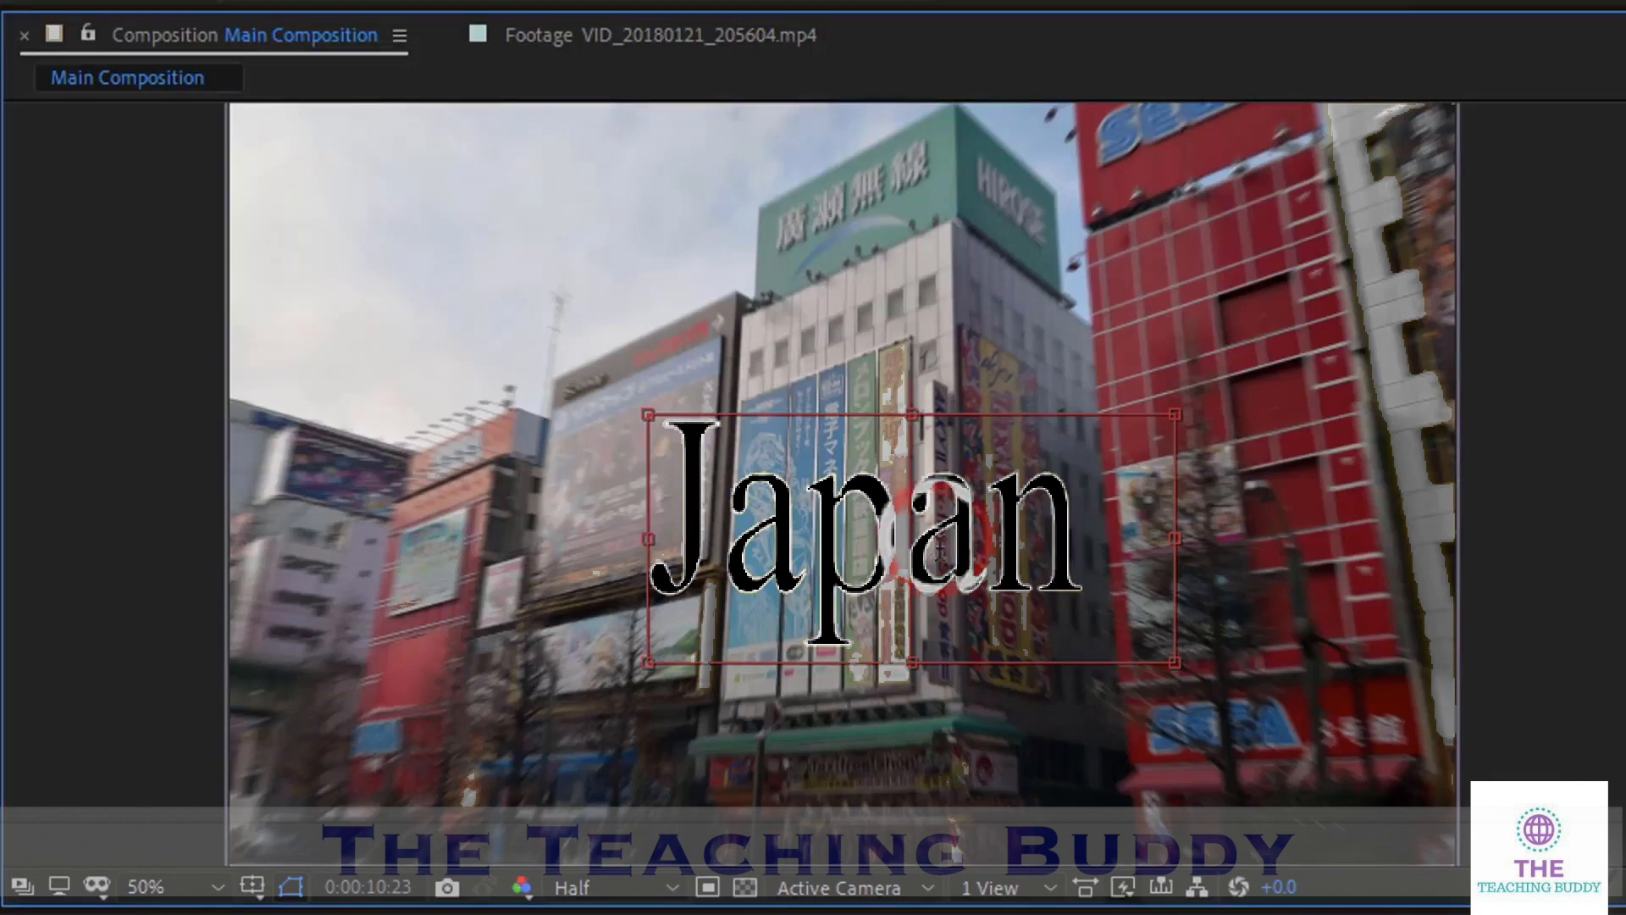
pyautogui.moveTo(1175, 669)
pyautogui.mouseDown()
pyautogui.moveTo(974, 589)
pyautogui.moveTo(1008, 652)
pyautogui.moveTo(1187, 684)
pyautogui.mouseUp()
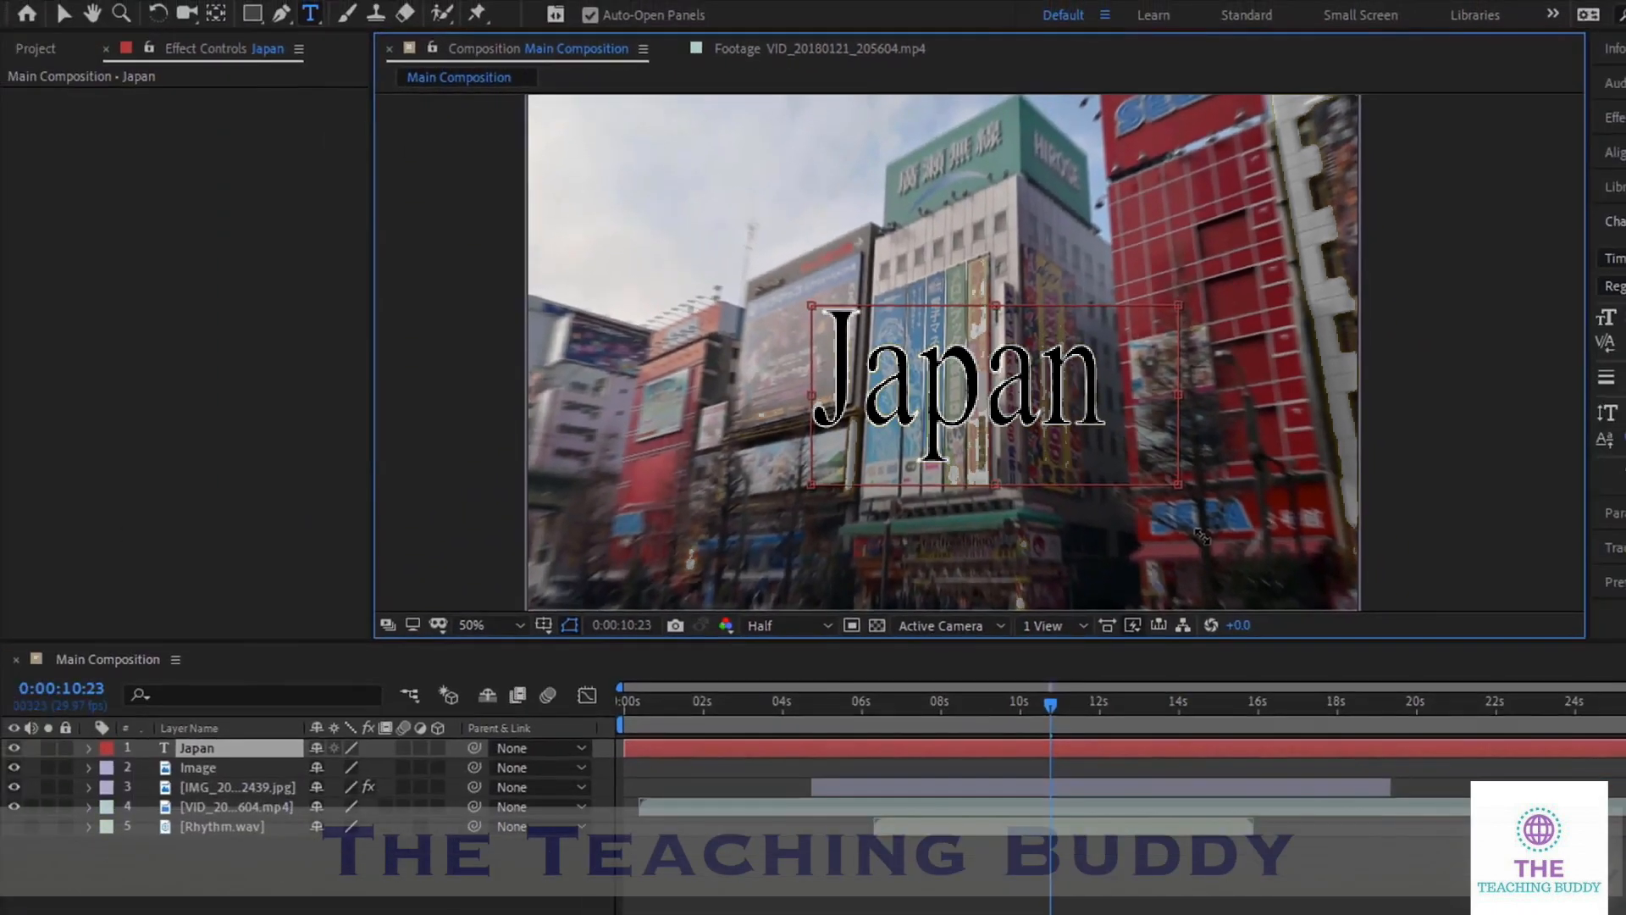
# Trim the Japan text layer to run from about 4 to 17 seconds, and expand its properties in the timeline
pyautogui.click(240, 749)
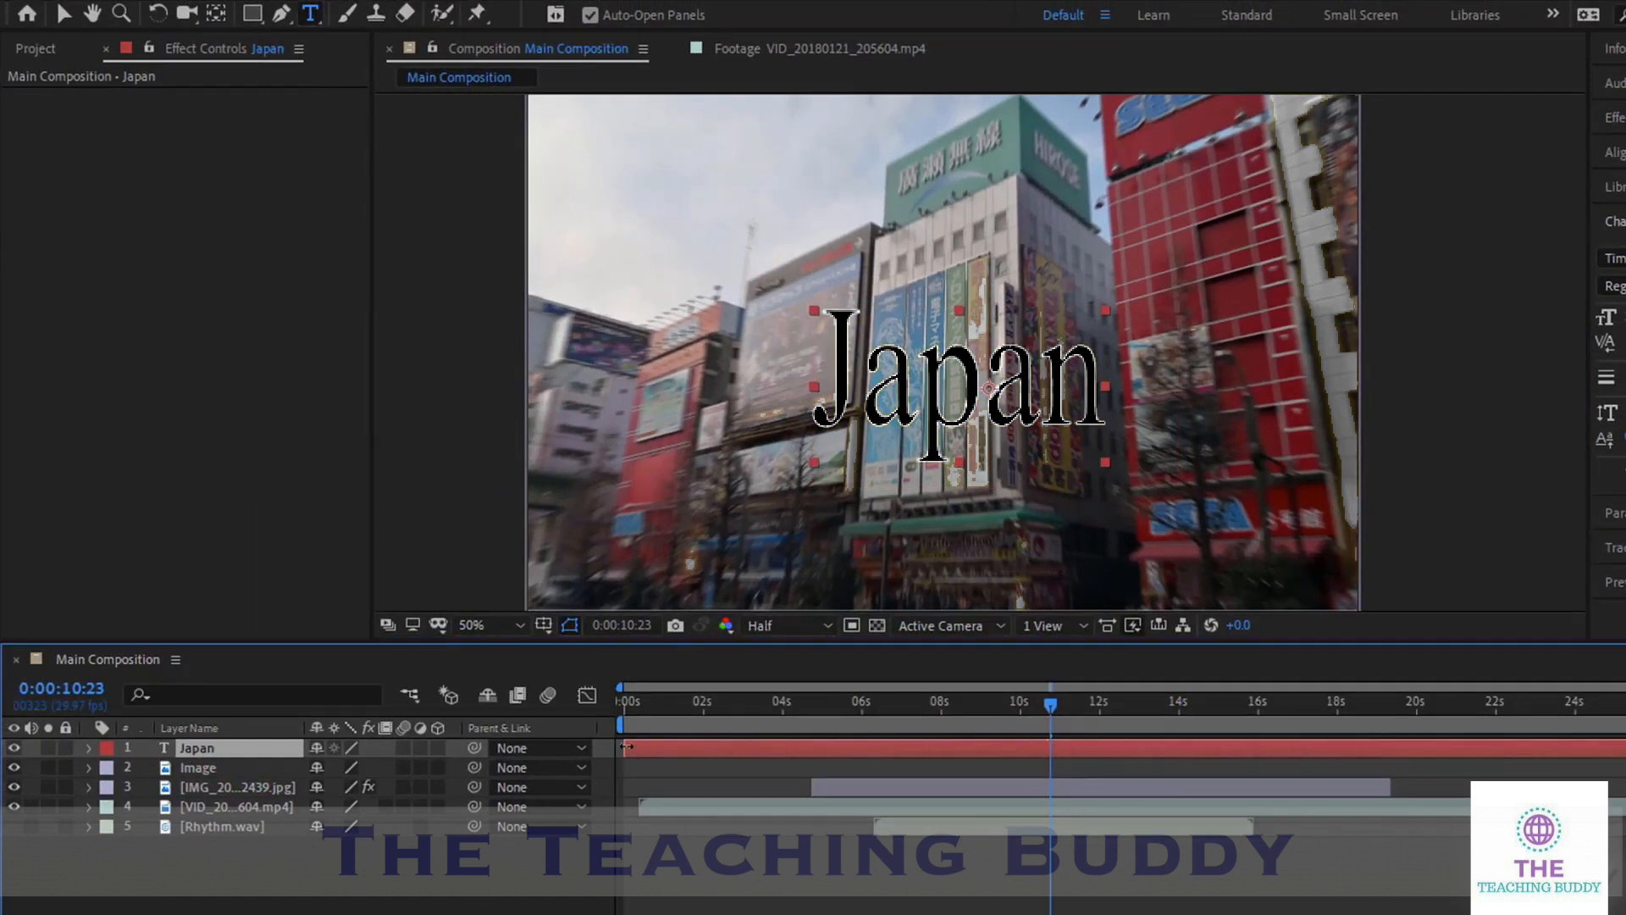
pyautogui.moveTo(627, 747); pyautogui.dragTo(1367, 749)
pyautogui.moveTo(1479, 743); pyautogui.dragTo(881, 739)
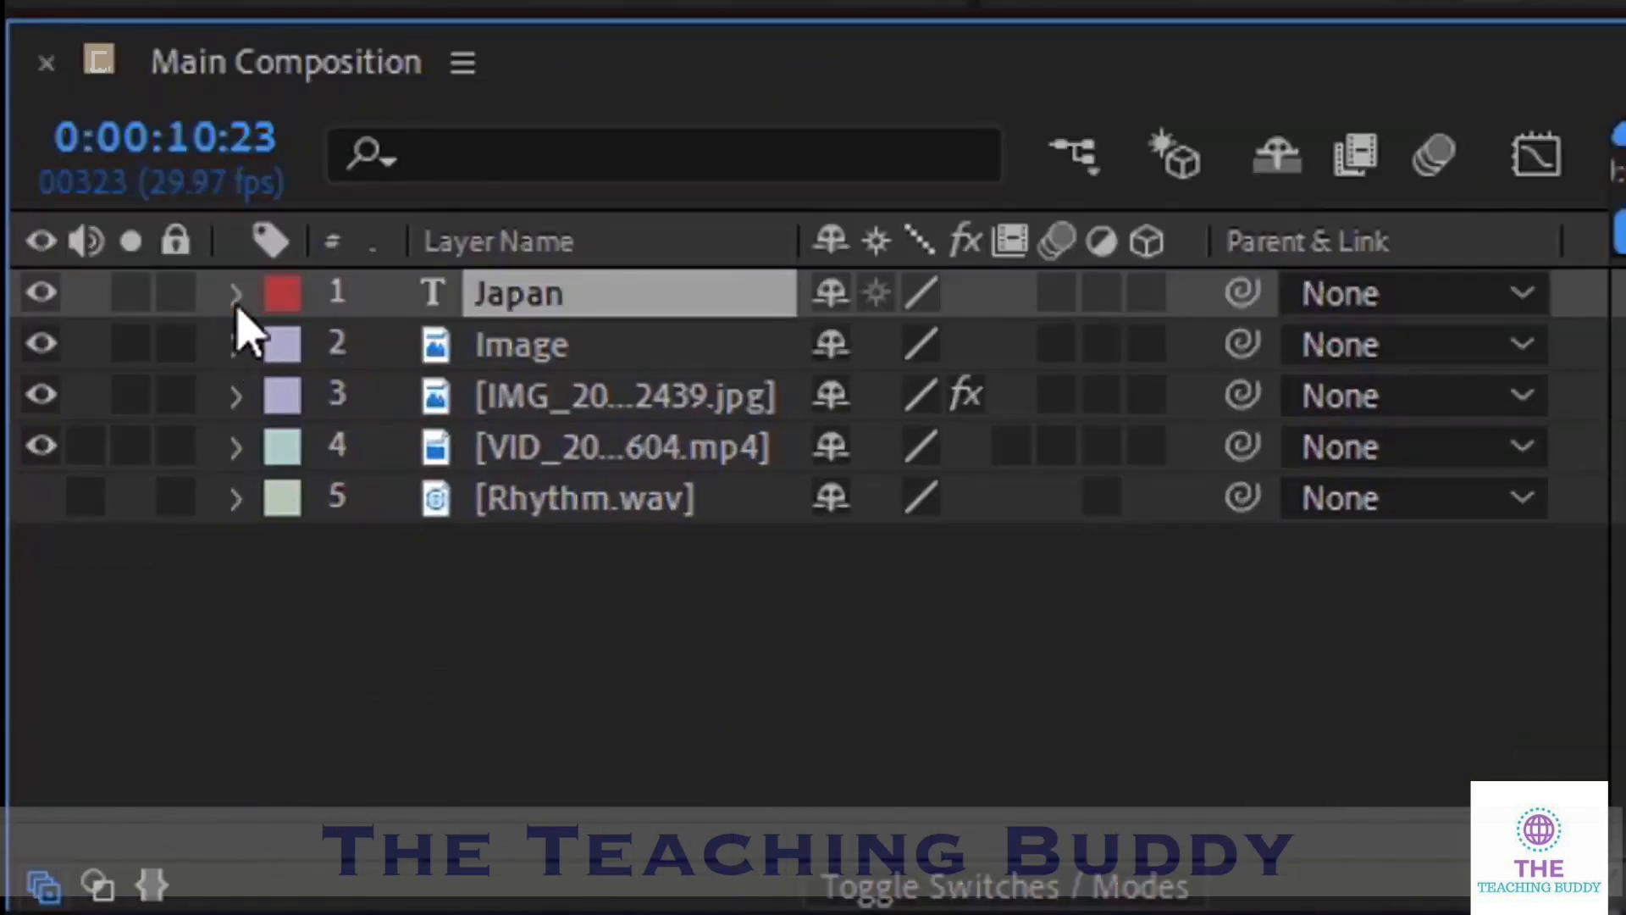
pyautogui.click(106, 694)
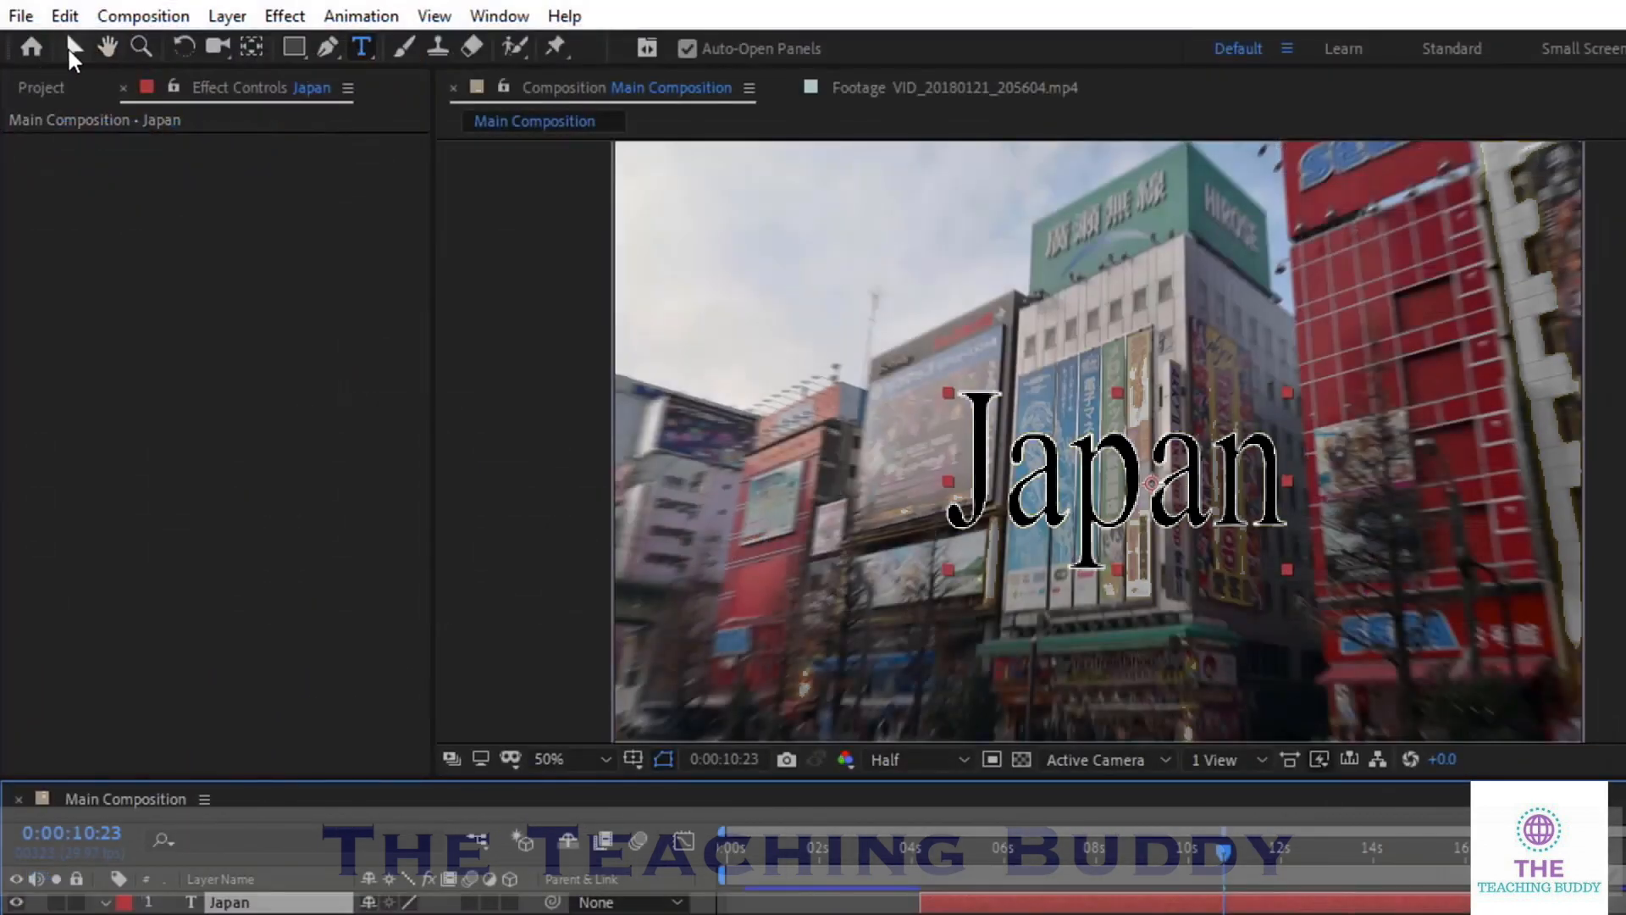
# Move the Japan text up and left with the Selection tool and resize it from its lower-left corner
pyautogui.click(74, 48)
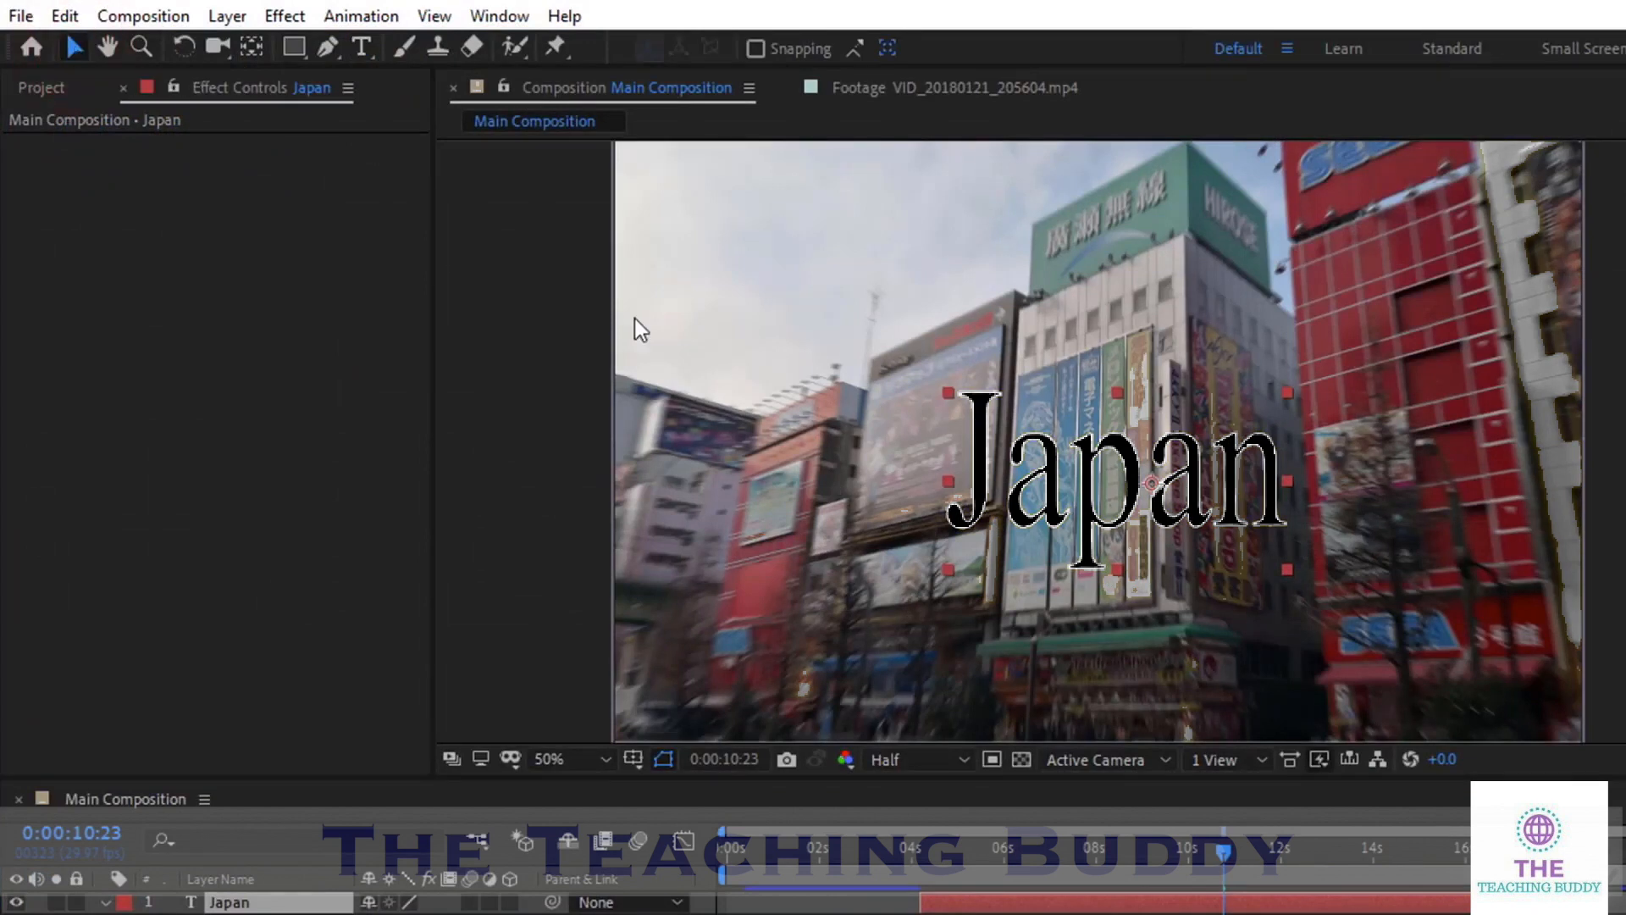
pyautogui.moveTo(1126, 499); pyautogui.dragTo(1006, 424)
pyautogui.moveTo(888, 514); pyautogui.dragTo(960, 481)
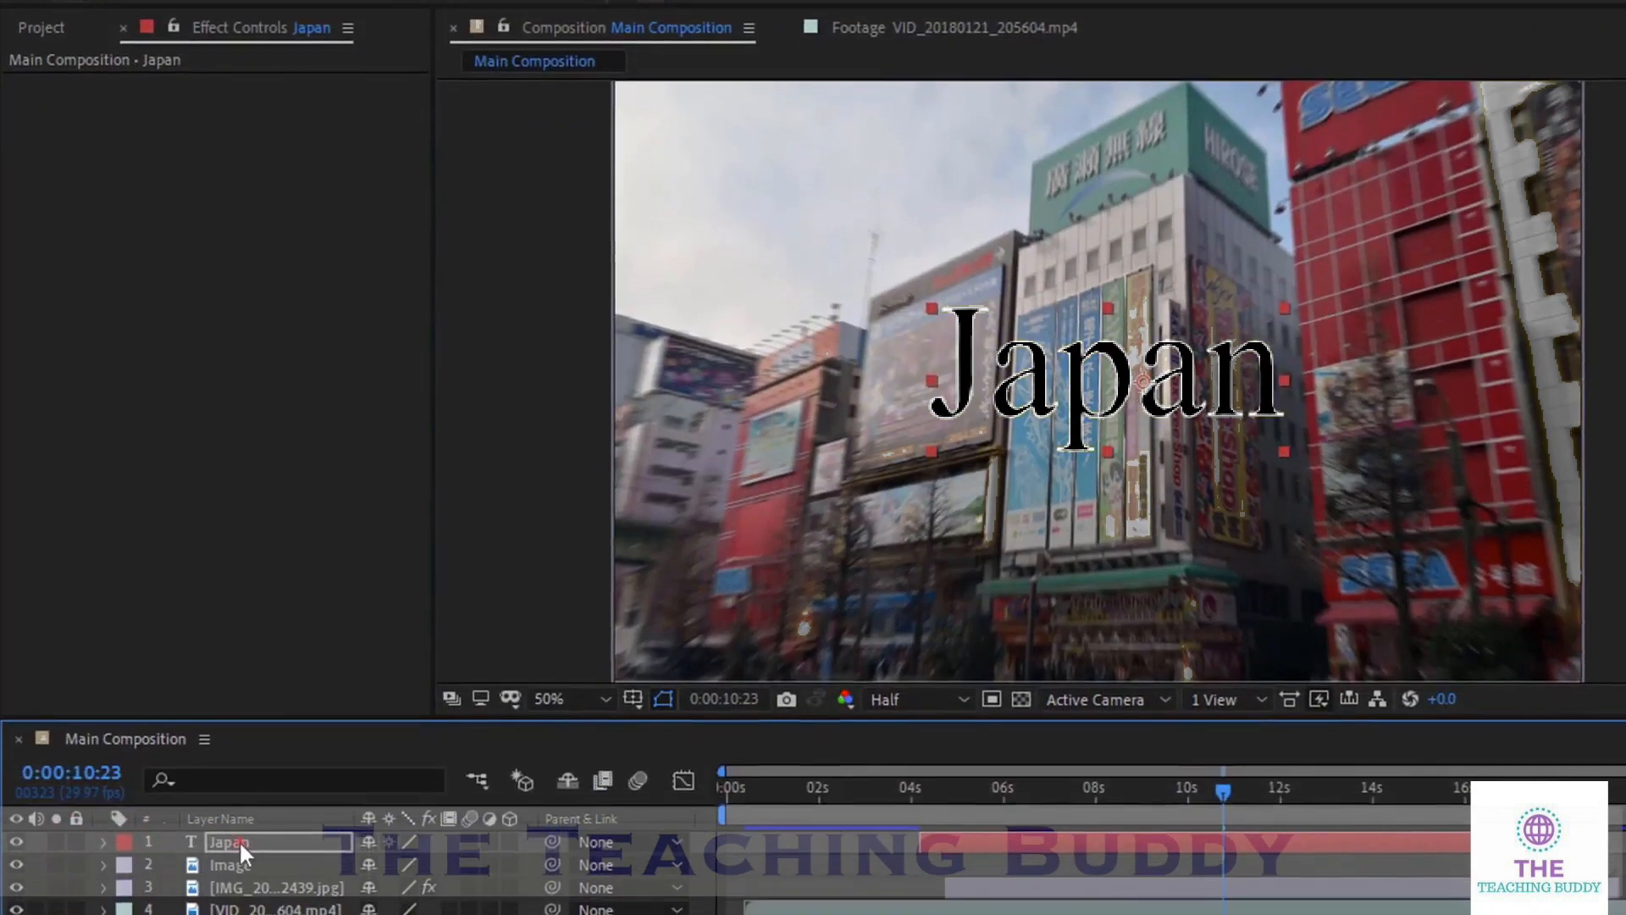
# Set the Japan text's font size to 309 px, vertical scale to 93% and horizontal scale to 102%, and apply Faux Bold
pyautogui.click(239, 901)
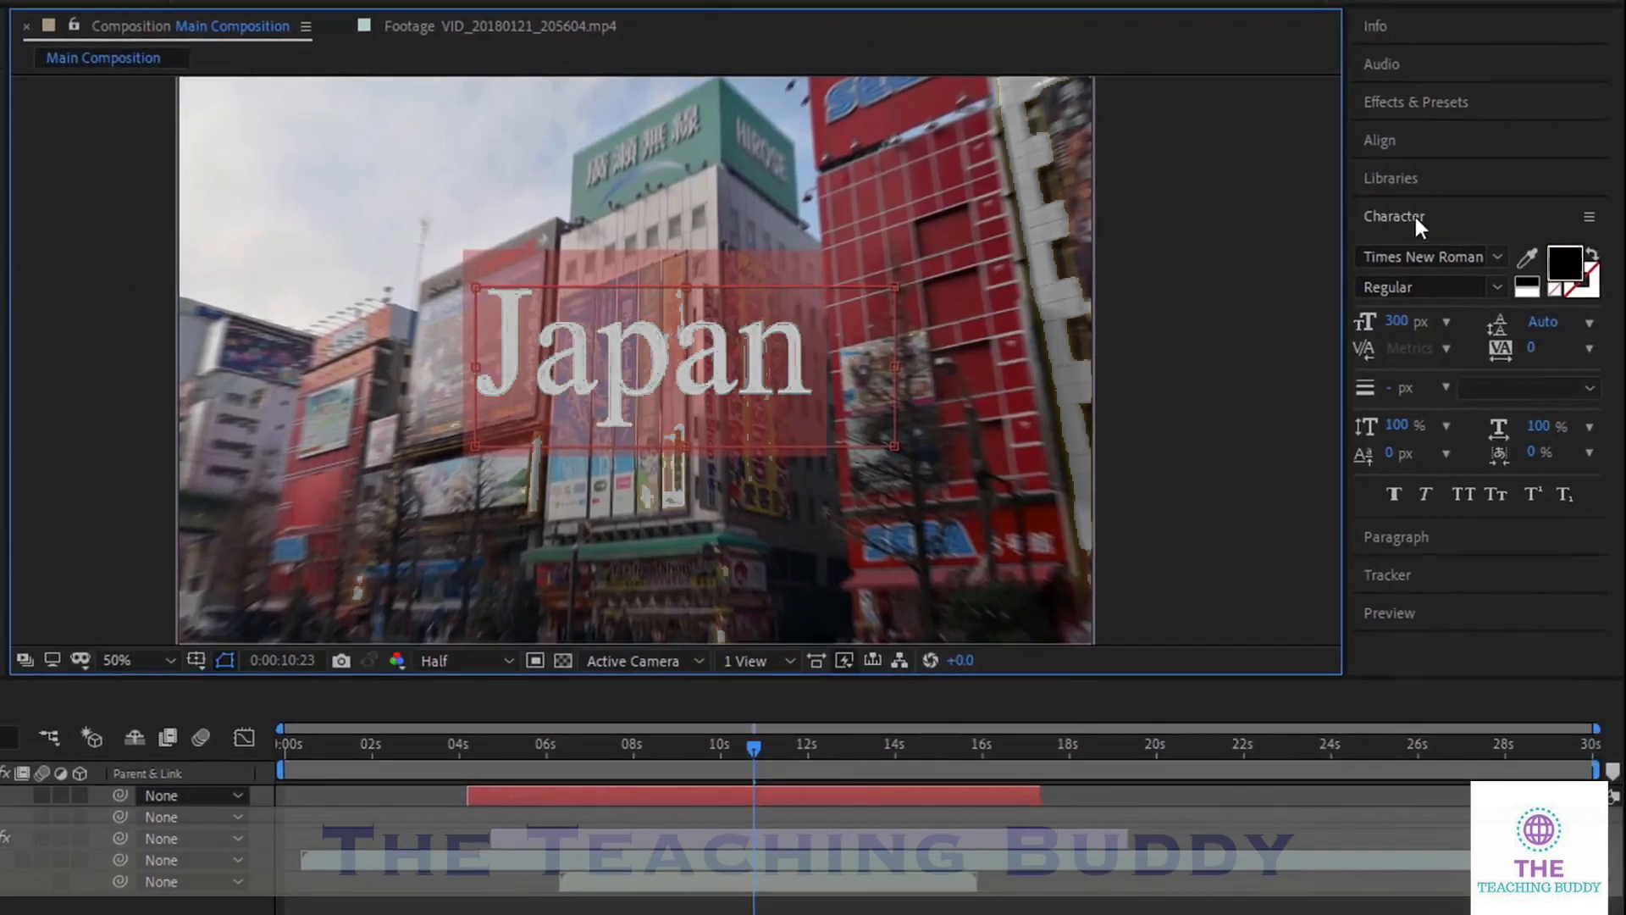
pyautogui.click(1418, 216)
pyautogui.moveTo(1398, 325)
pyautogui.mouseDown()
pyautogui.moveTo(1347, 327)
pyautogui.moveTo(1408, 327)
pyautogui.mouseUp()
pyautogui.moveTo(1397, 426); pyautogui.dragTo(1360, 426)
pyautogui.moveTo(1543, 427)
pyautogui.mouseDown()
pyautogui.moveTo(1504, 427)
pyautogui.moveTo(1552, 426)
pyautogui.mouseUp()
pyautogui.click(1396, 494)
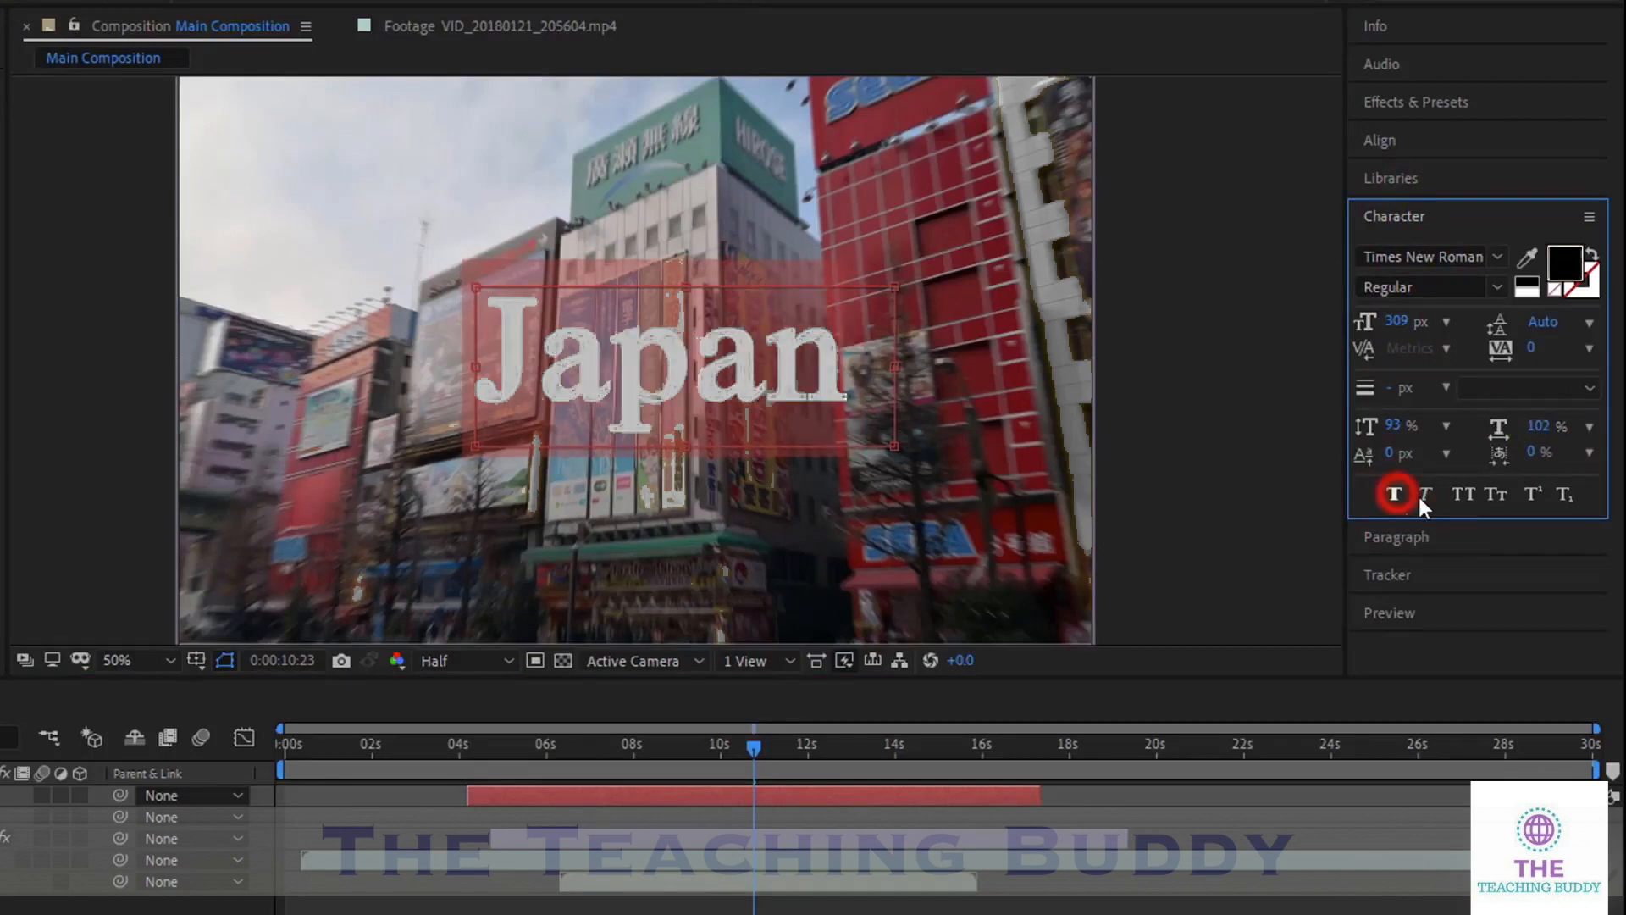
# Remove Faux Bold from the Japan text and try out Faux Italic and Small Caps
pyautogui.click(1398, 495)
pyautogui.click(1432, 495)
pyautogui.click(1432, 495)
pyautogui.click(1496, 495)
# Select only the letter J of the Japan text and set its fill color to 00FFF6
pyautogui.click(749, 364)
pyautogui.moveTo(545, 348); pyautogui.dragTo(481, 346)
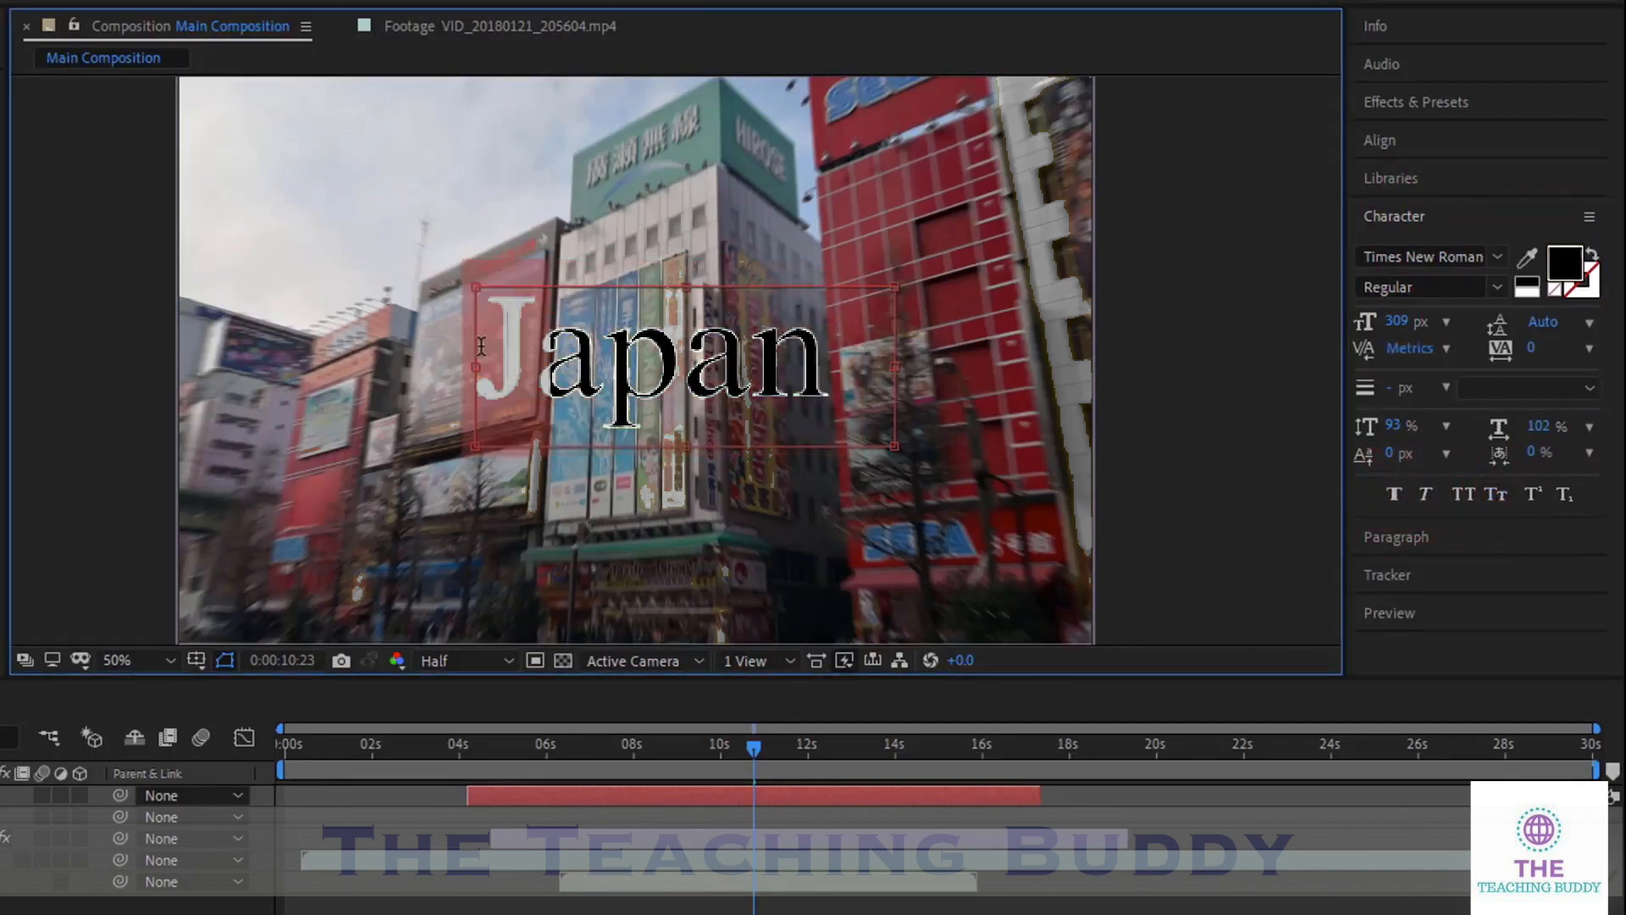
pyautogui.click(1569, 269)
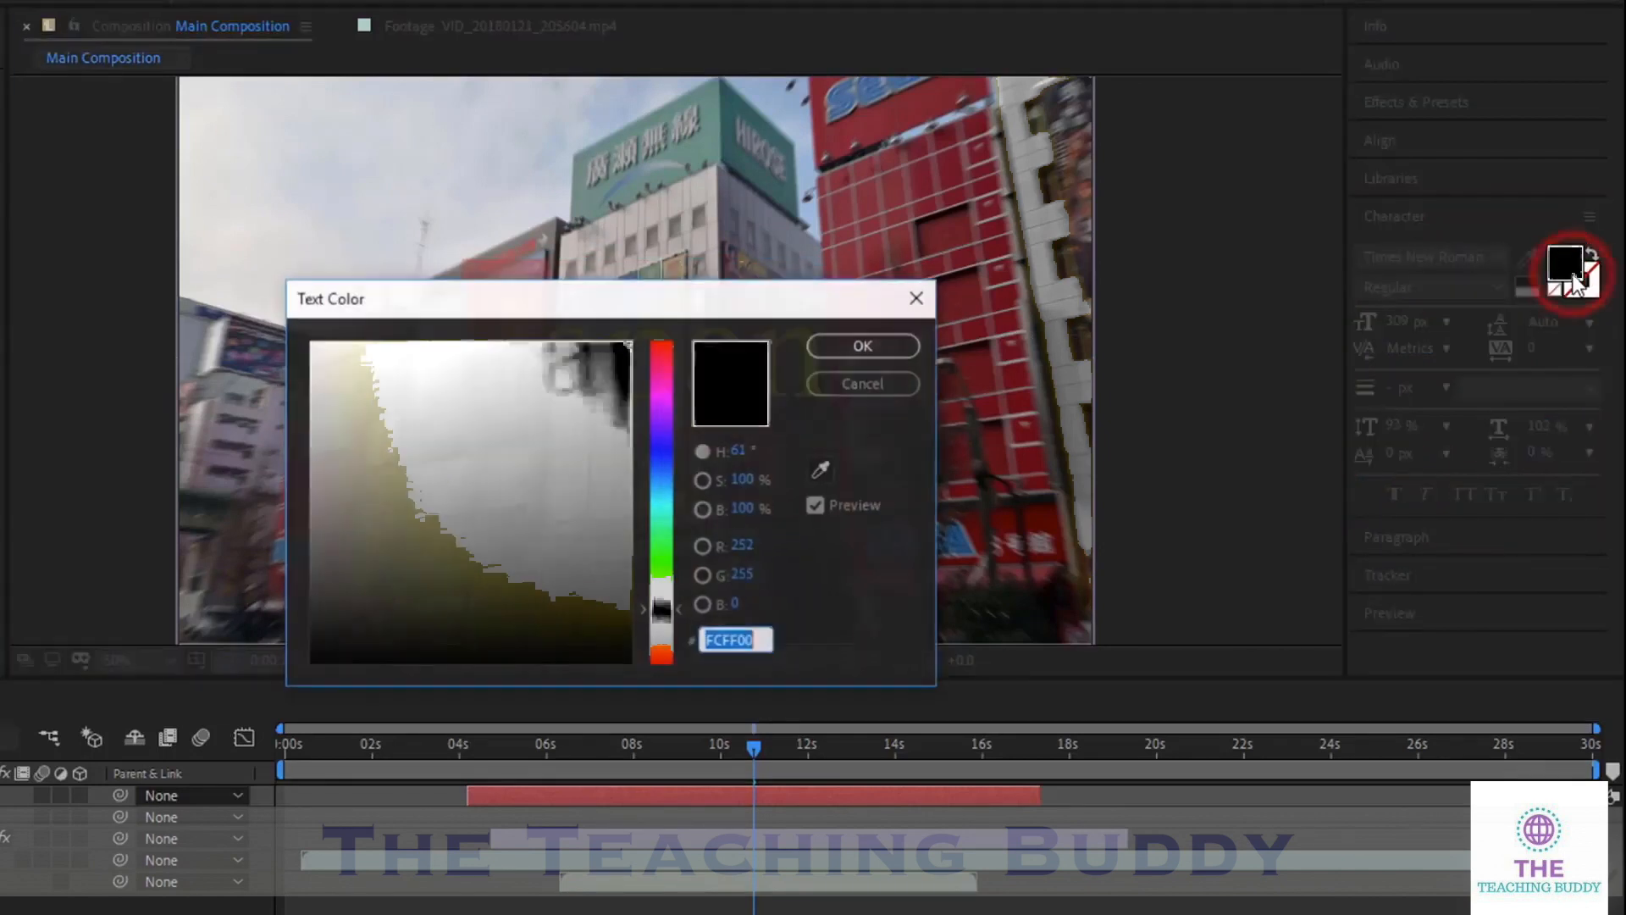
pyautogui.click(659, 505)
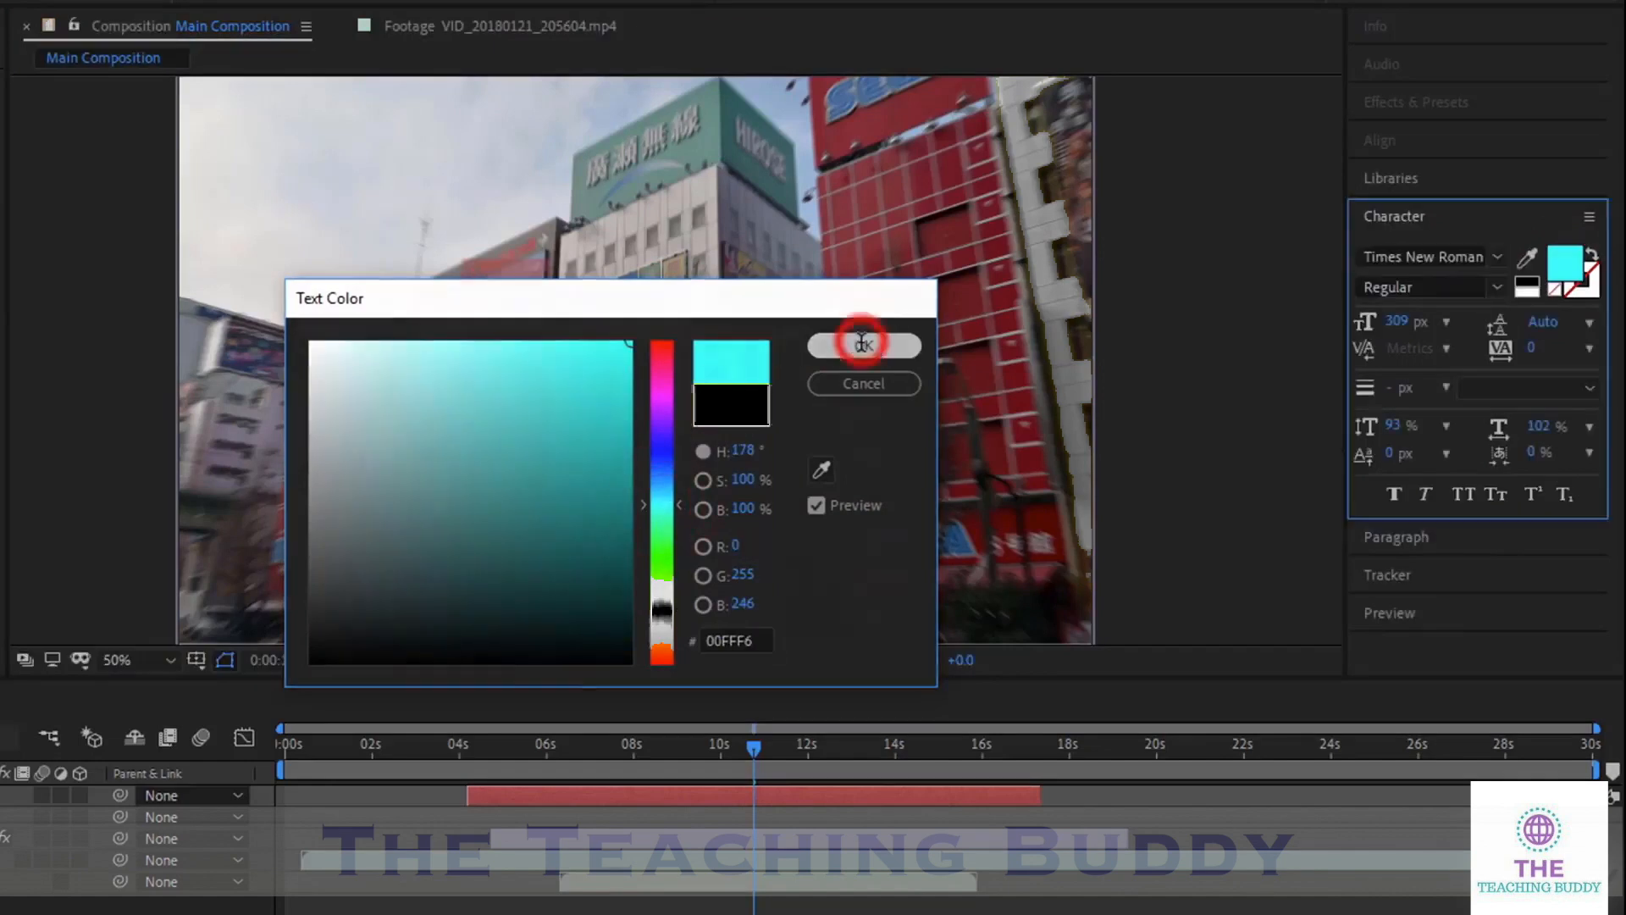
pyautogui.click(862, 343)
pyautogui.click(780, 294)
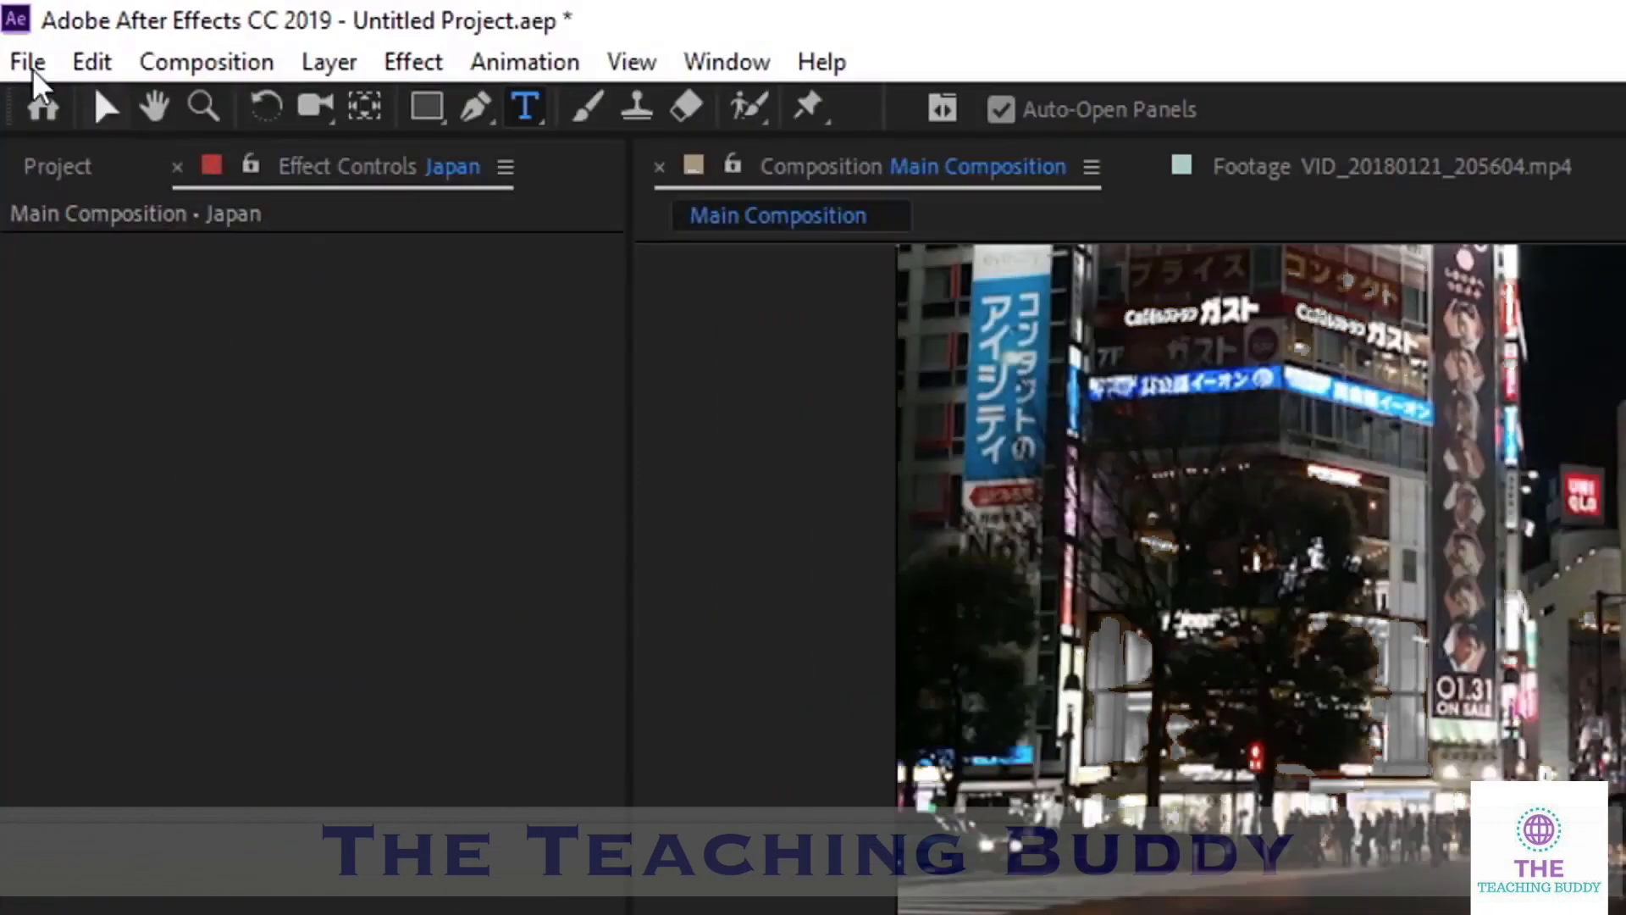
# Try to save the project under a new name beginning with "My" in the Documents folder
pyautogui.click(16, 33)
pyautogui.moveTo(483, 471)
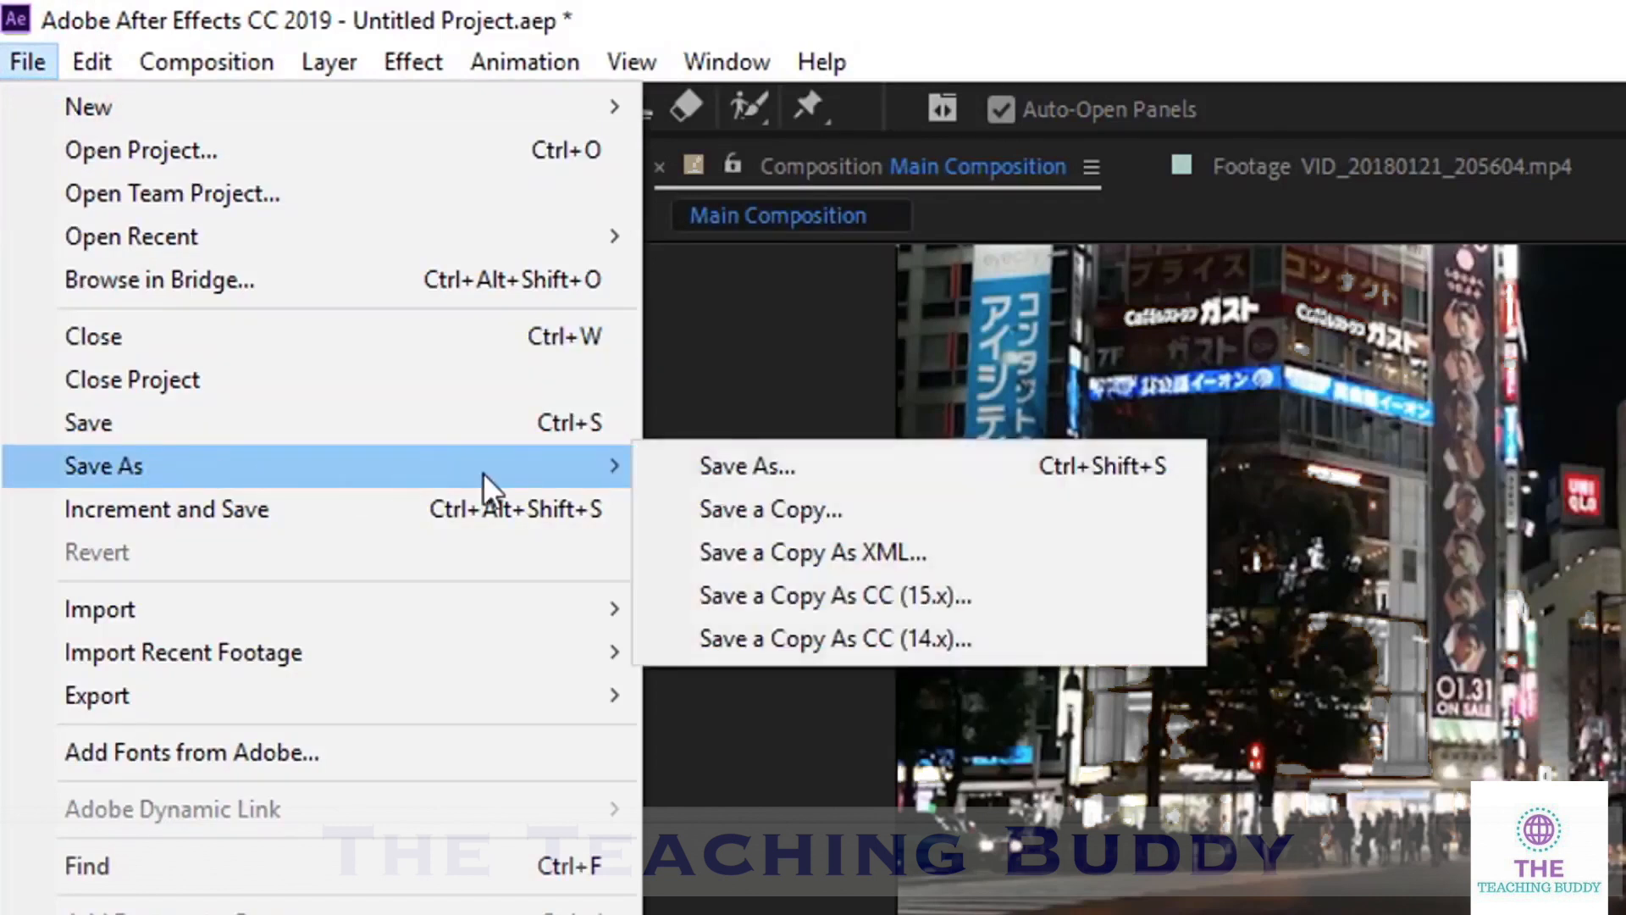
pyautogui.click(805, 464)
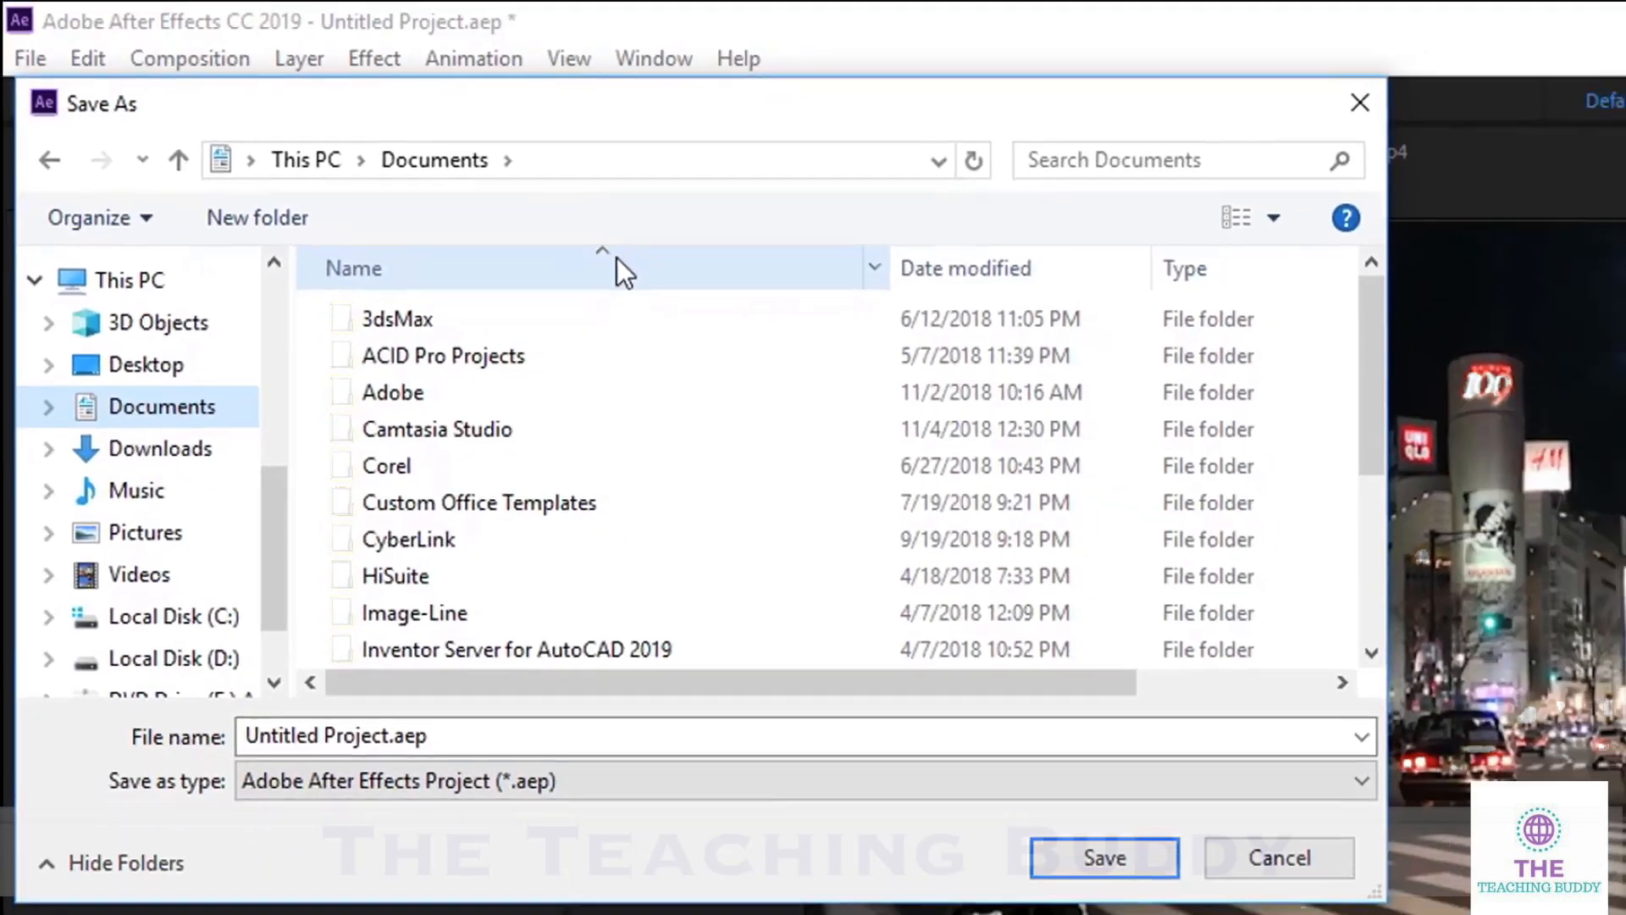
pyautogui.click(455, 730)
pyautogui.click(453, 742)
pyautogui.moveTo(327, 740); pyautogui.dragTo(169, 713)
pyautogui.write('My')
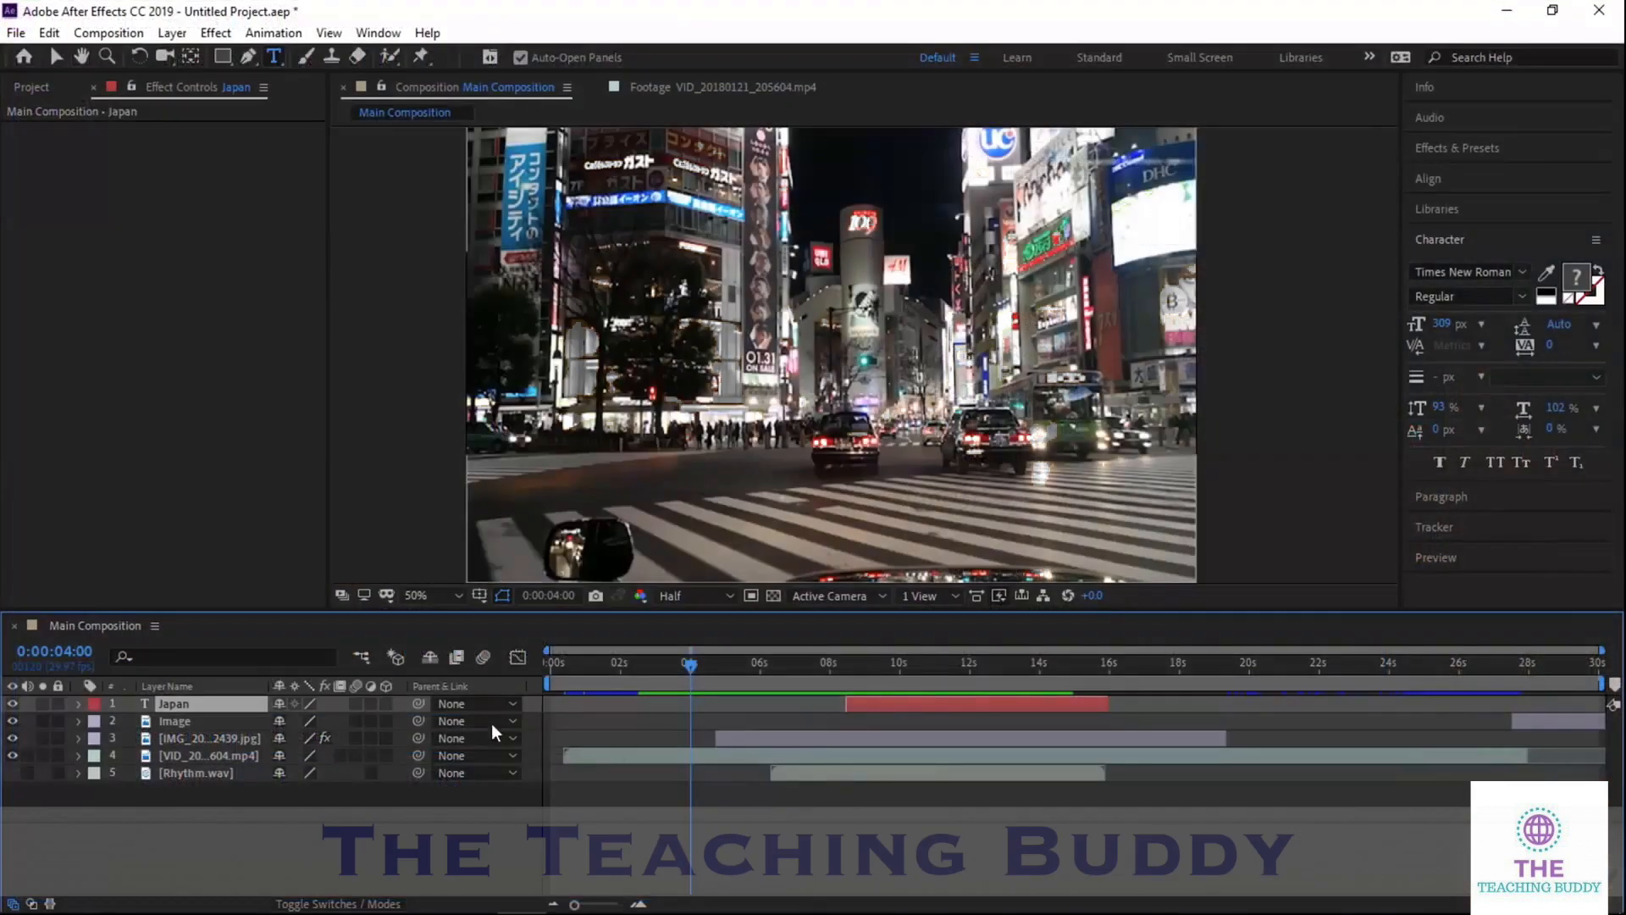
pyautogui.click(201, 722)
pyautogui.click(207, 739)
pyautogui.click(220, 756)
pyautogui.click(216, 773)
pyautogui.click(210, 722)
pyautogui.click(207, 704)
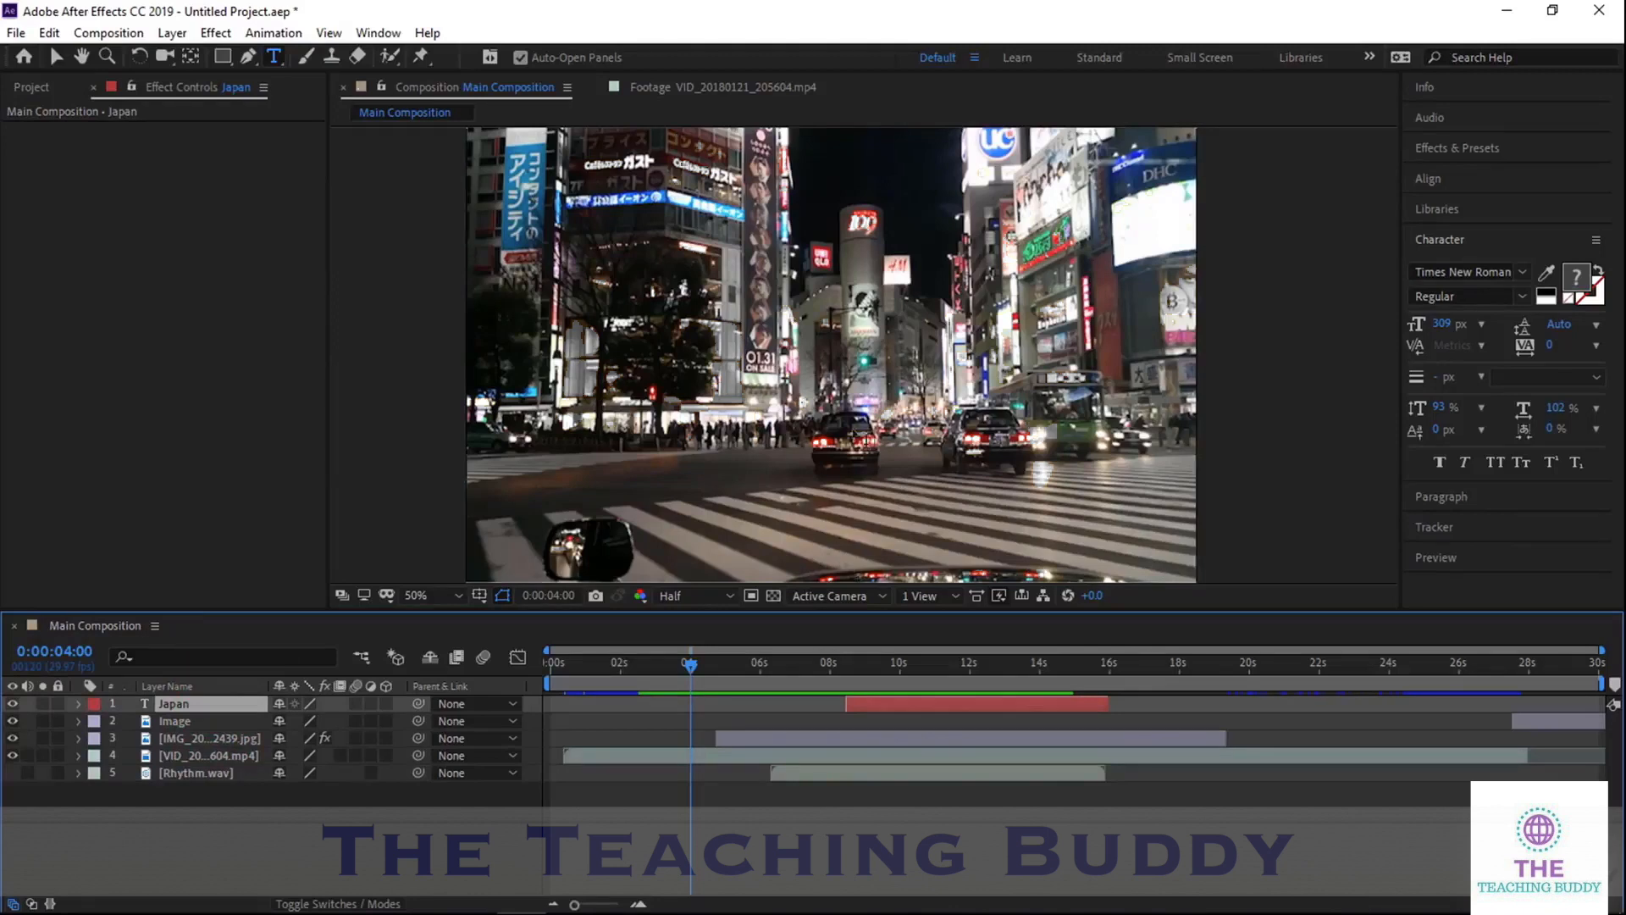
# Open the Render Queue, look at Second Comp and bring Main Composition back to the front
pyautogui.click(378, 32)
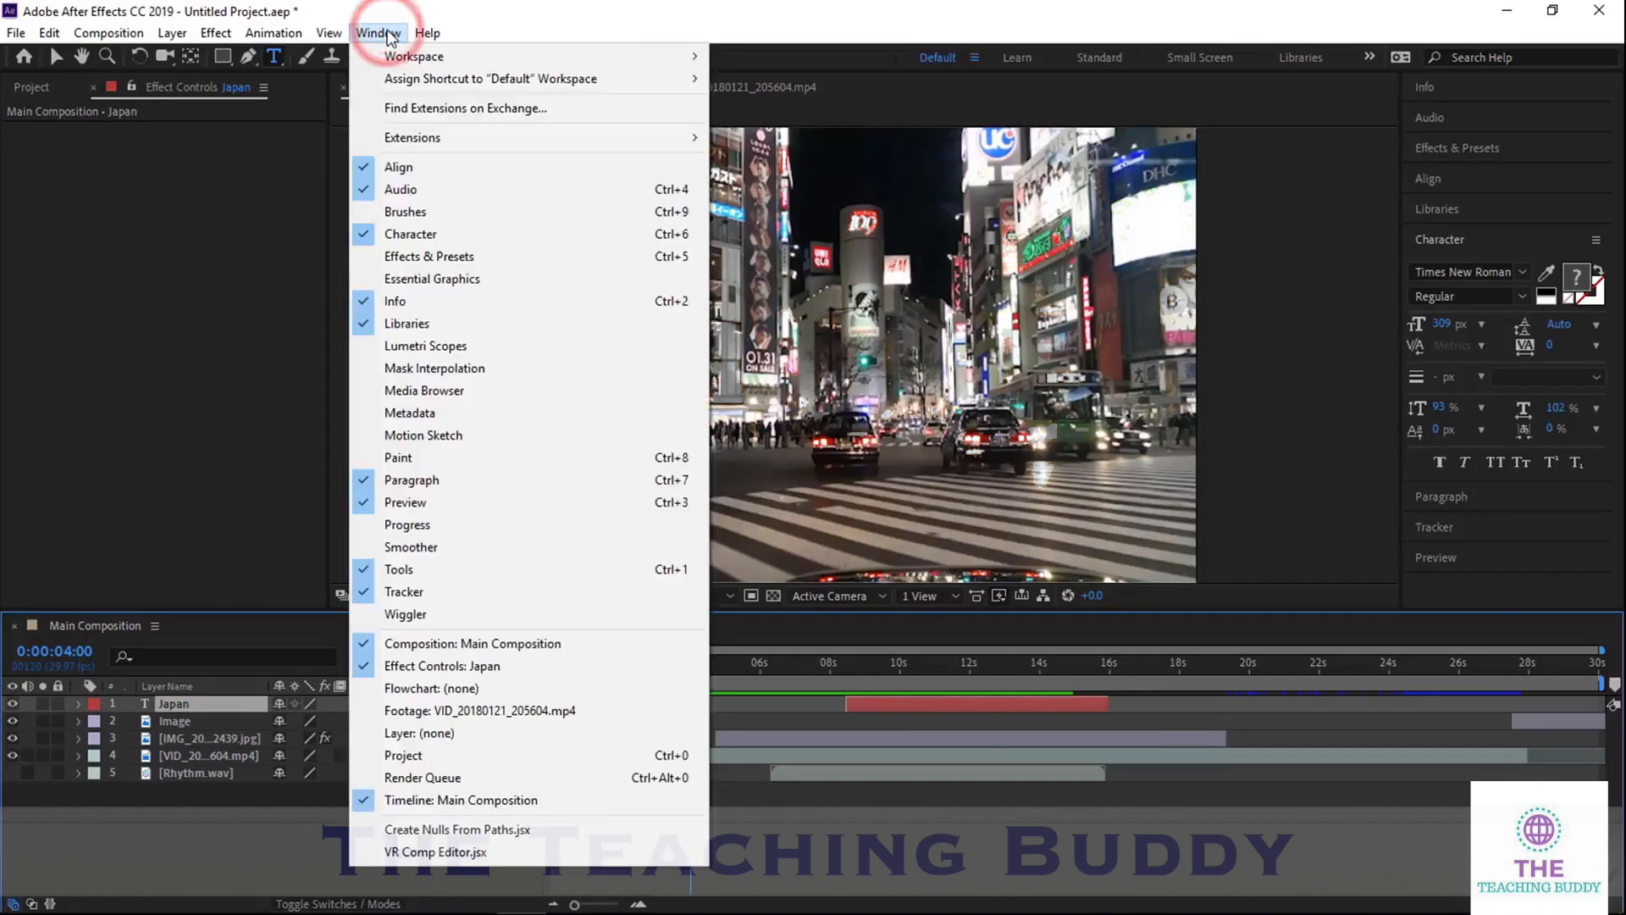
pyautogui.click(471, 777)
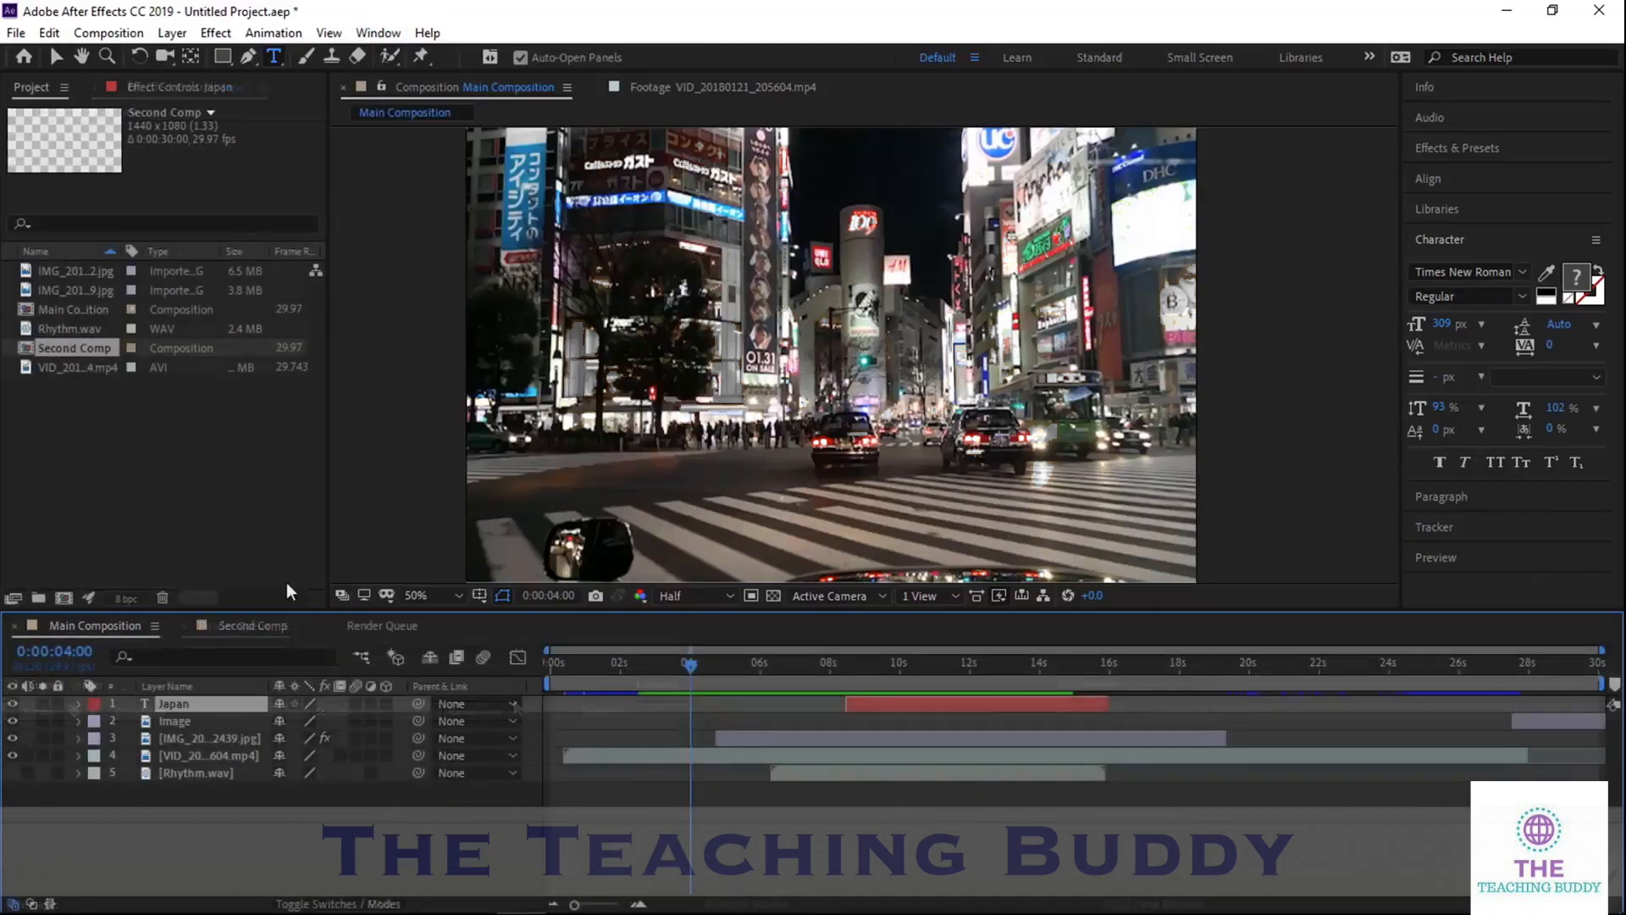
pyautogui.click(237, 627)
pyautogui.click(93, 627)
pyautogui.click(173, 271)
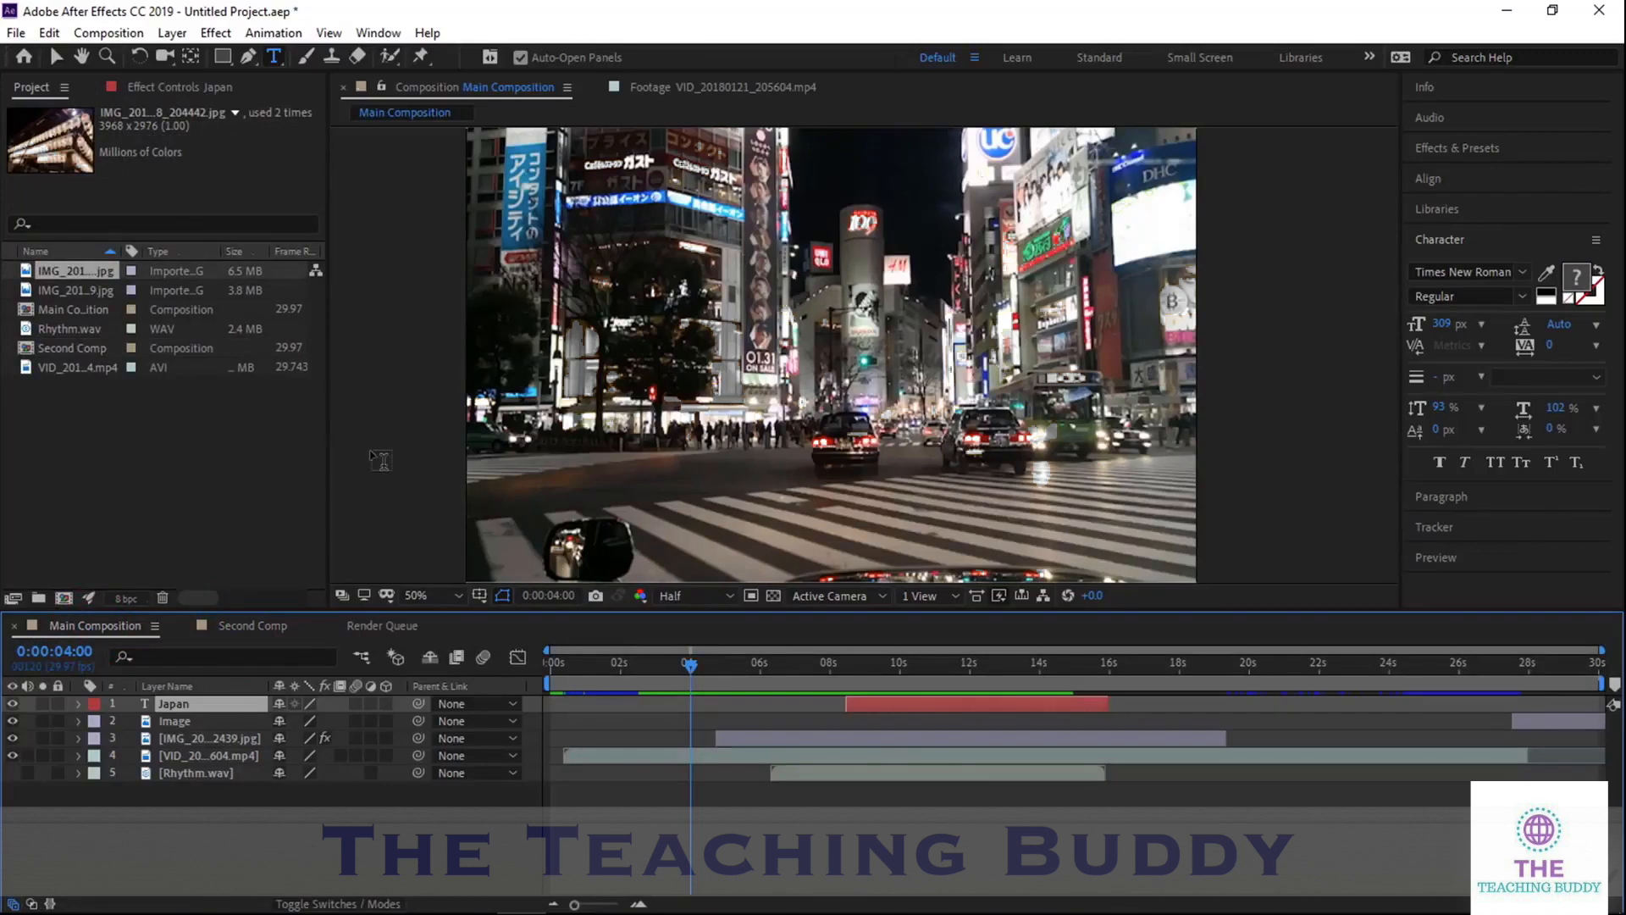
# Add Main Composition and Second Comp to the render queue
pyautogui.click(120, 33)
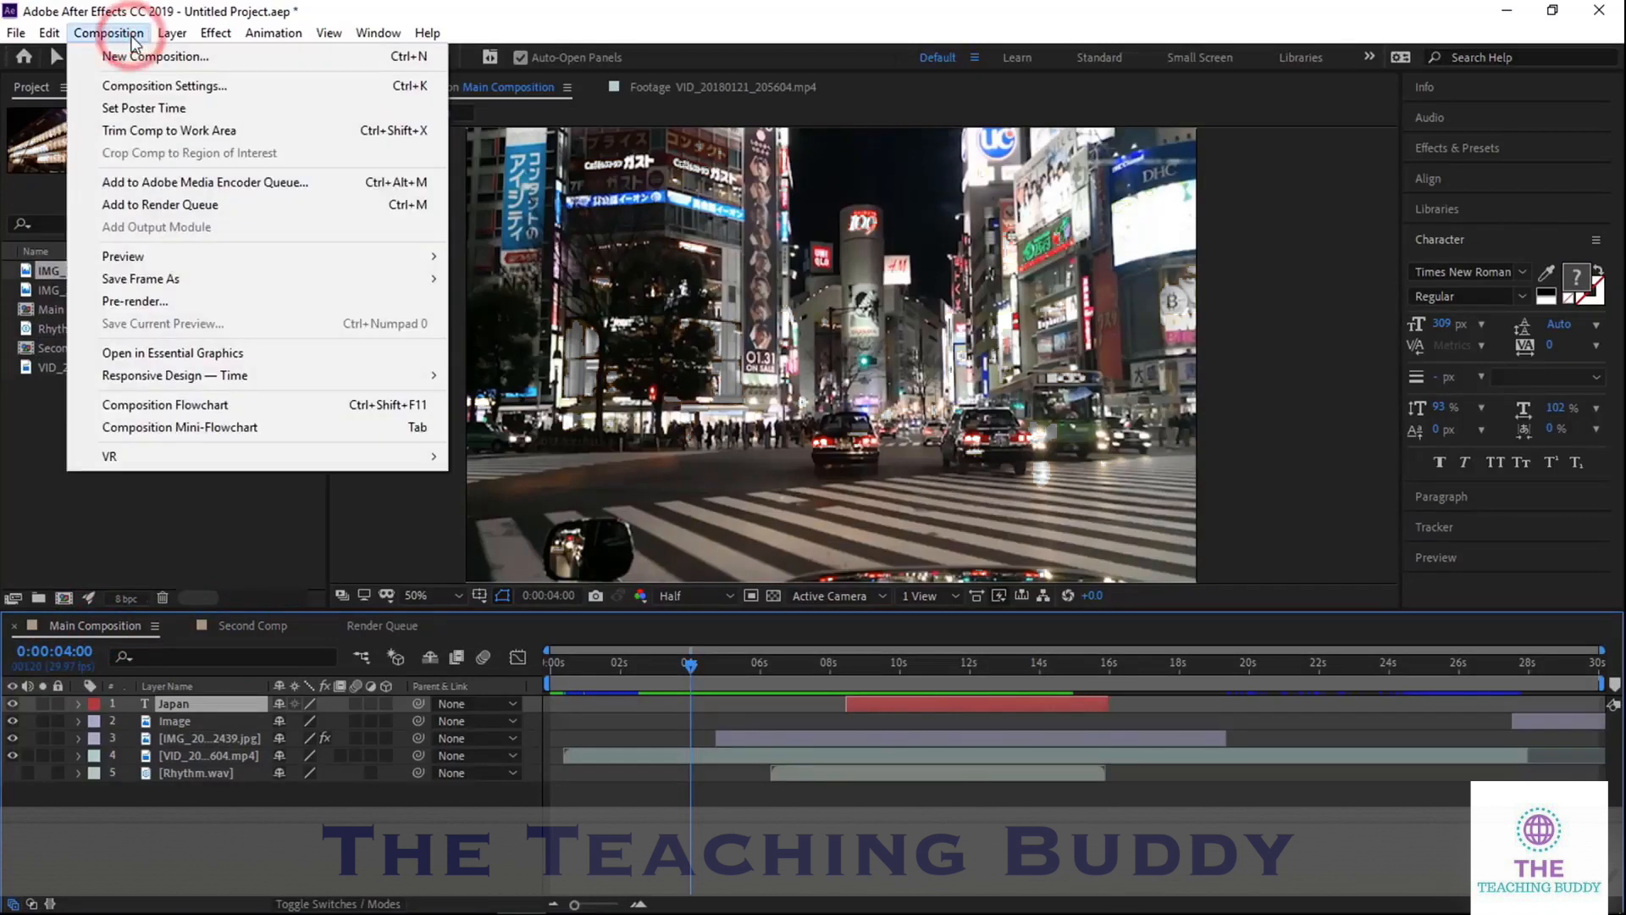
pyautogui.click(256, 205)
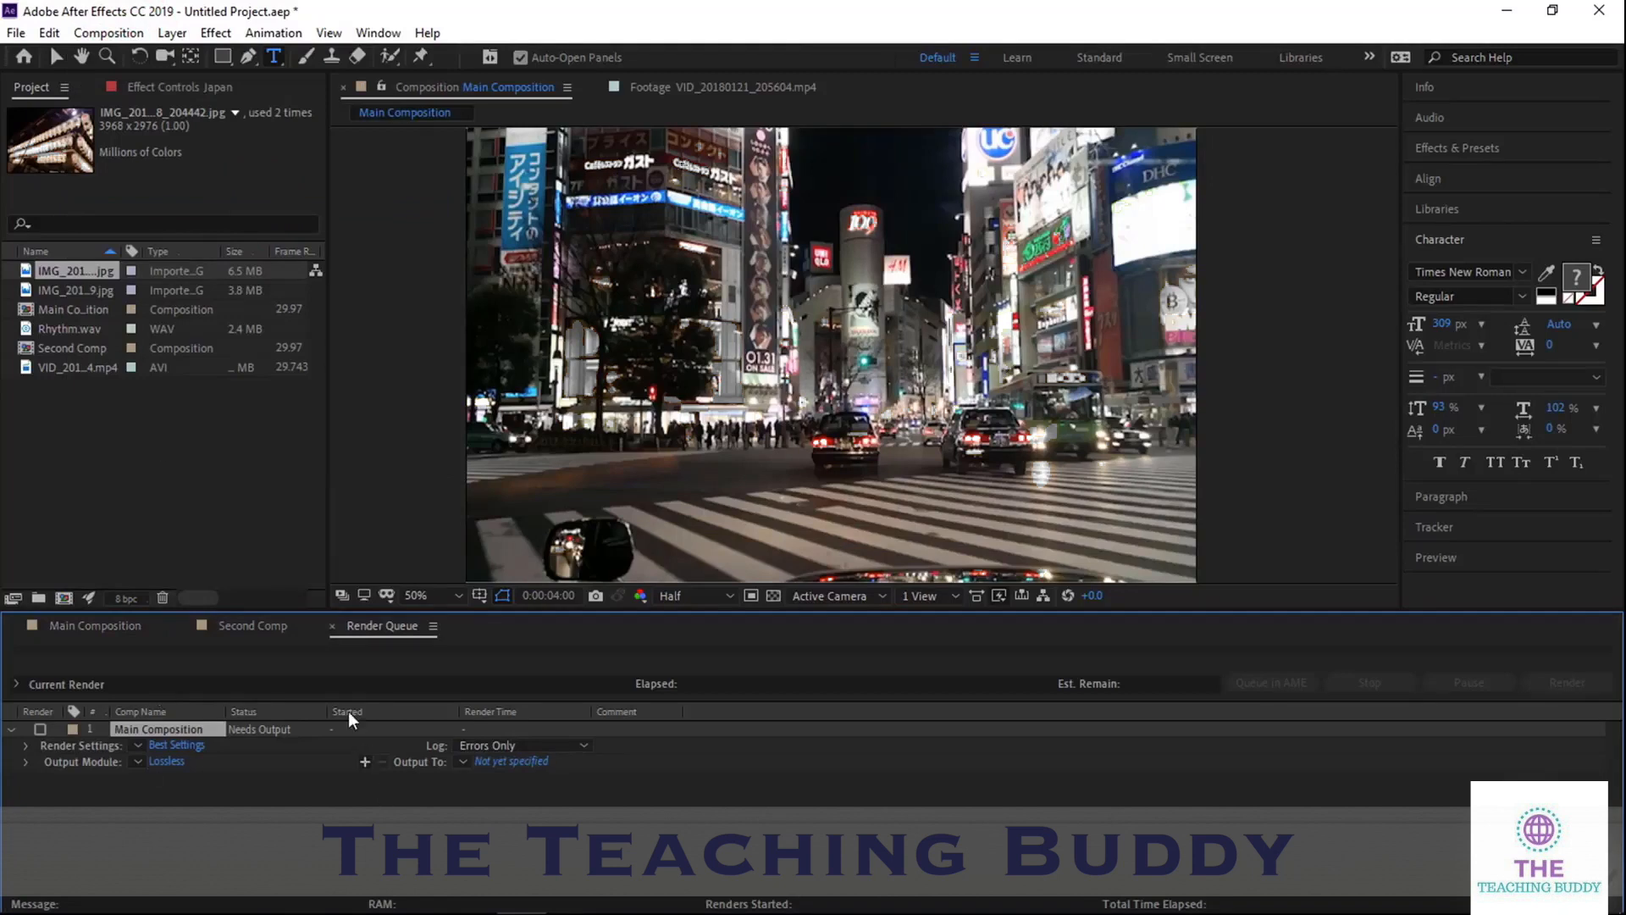
pyautogui.click(258, 628)
pyautogui.click(83, 33)
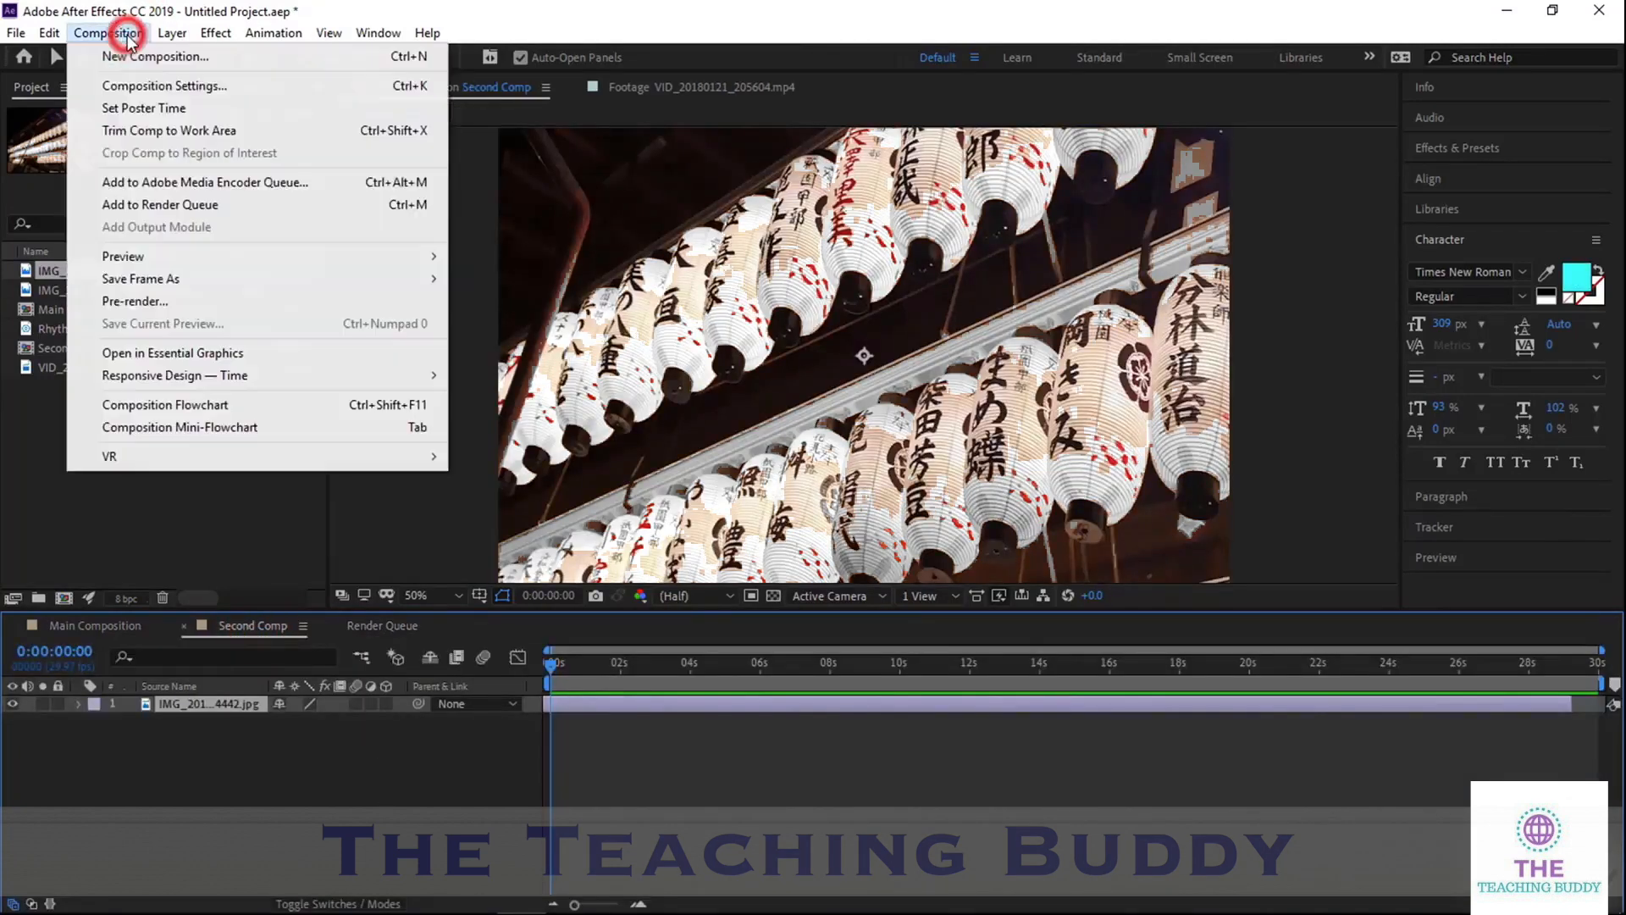
pyautogui.click(175, 205)
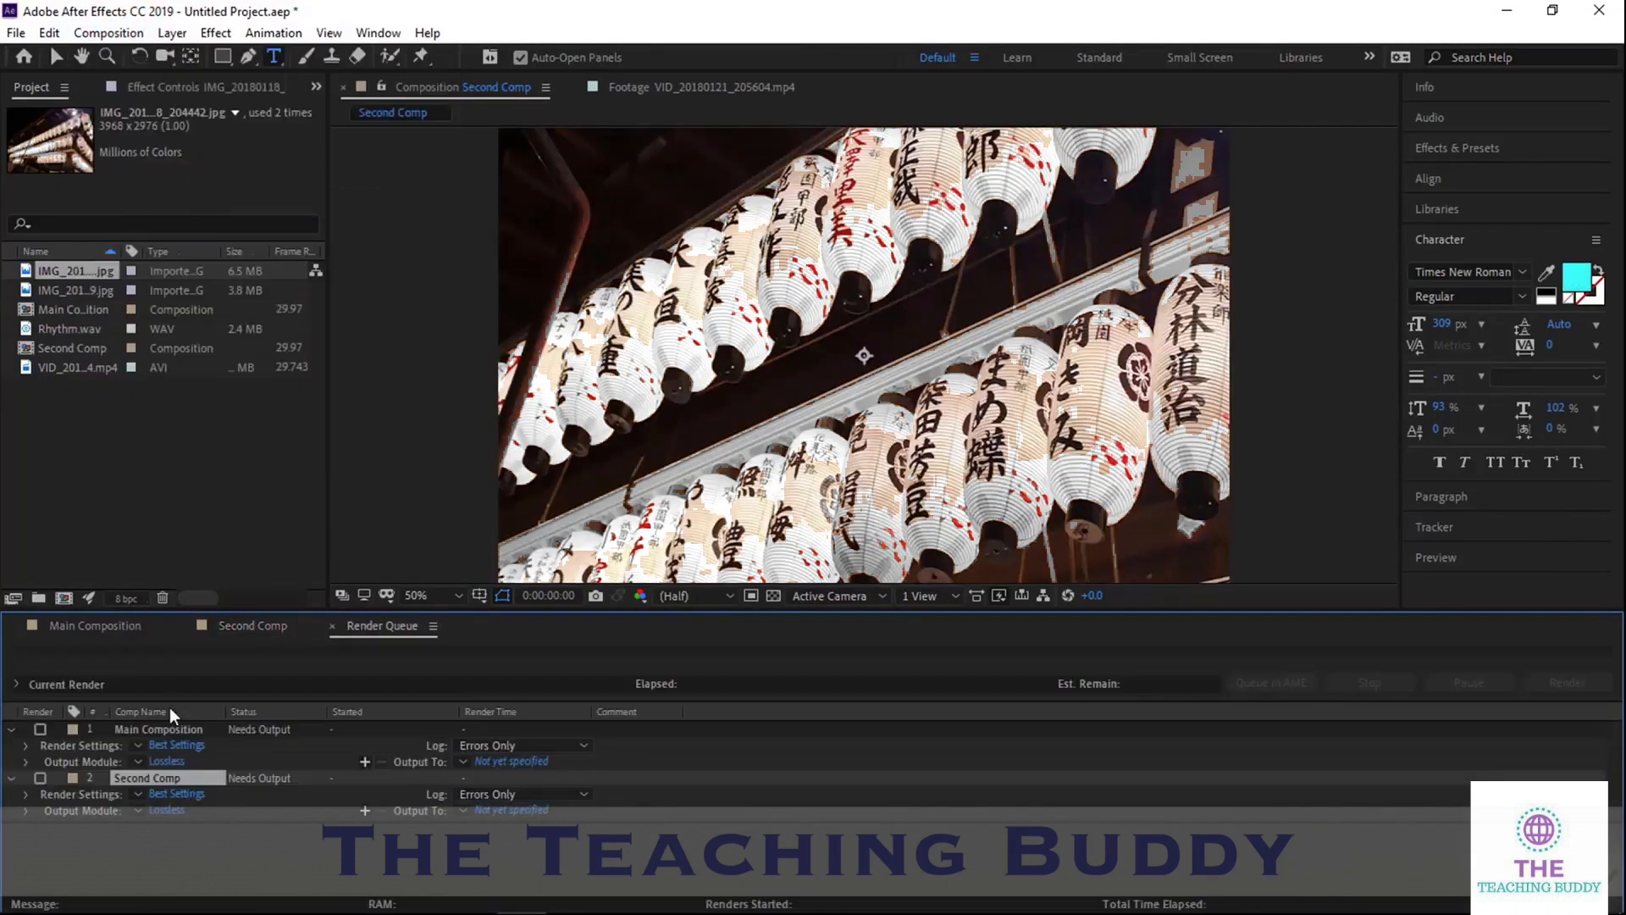
# Go through Main Composition's render settings, keeping Best quality, Full resolution and the composition's own frame rate
pyautogui.click(196, 733)
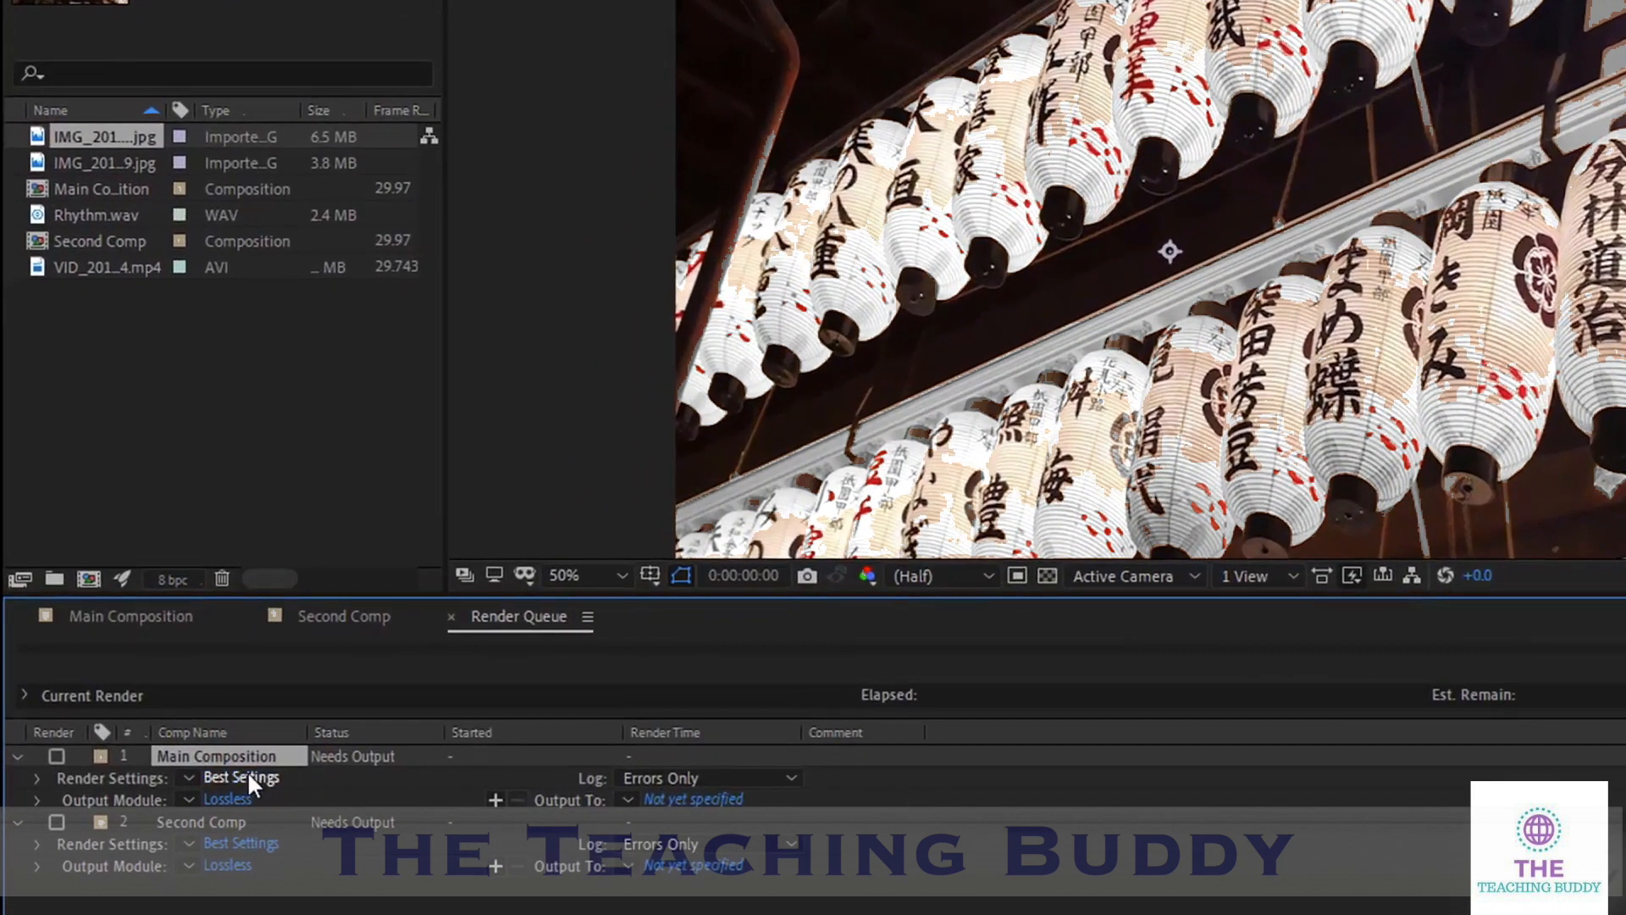
pyautogui.click(242, 777)
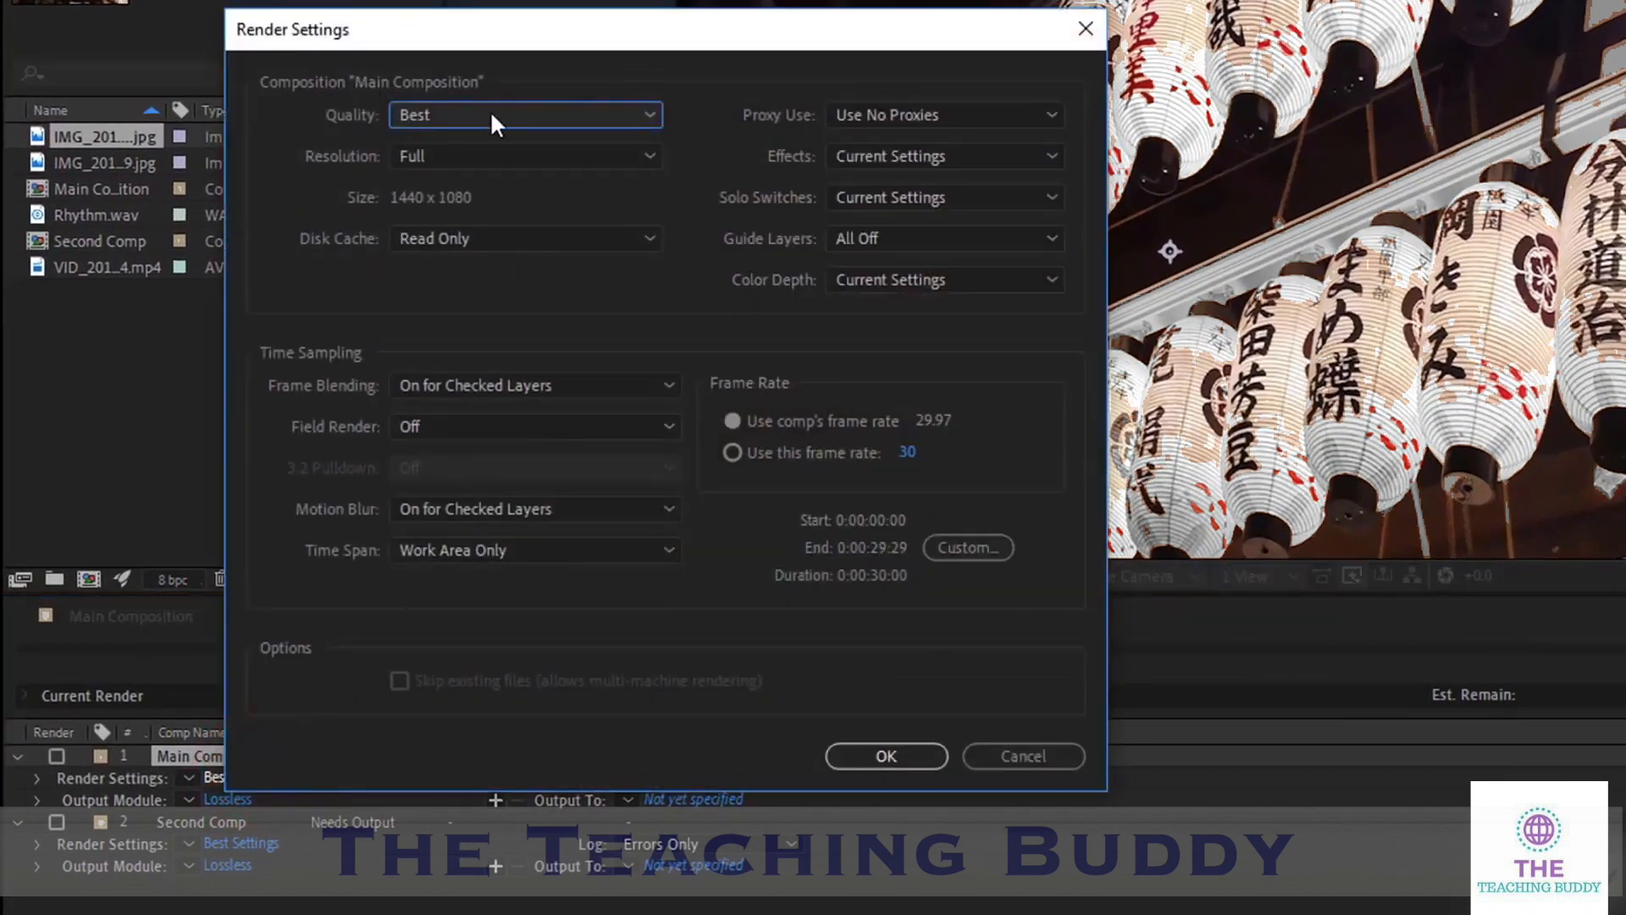
pyautogui.click(590, 113)
pyautogui.click(587, 110)
pyautogui.click(559, 156)
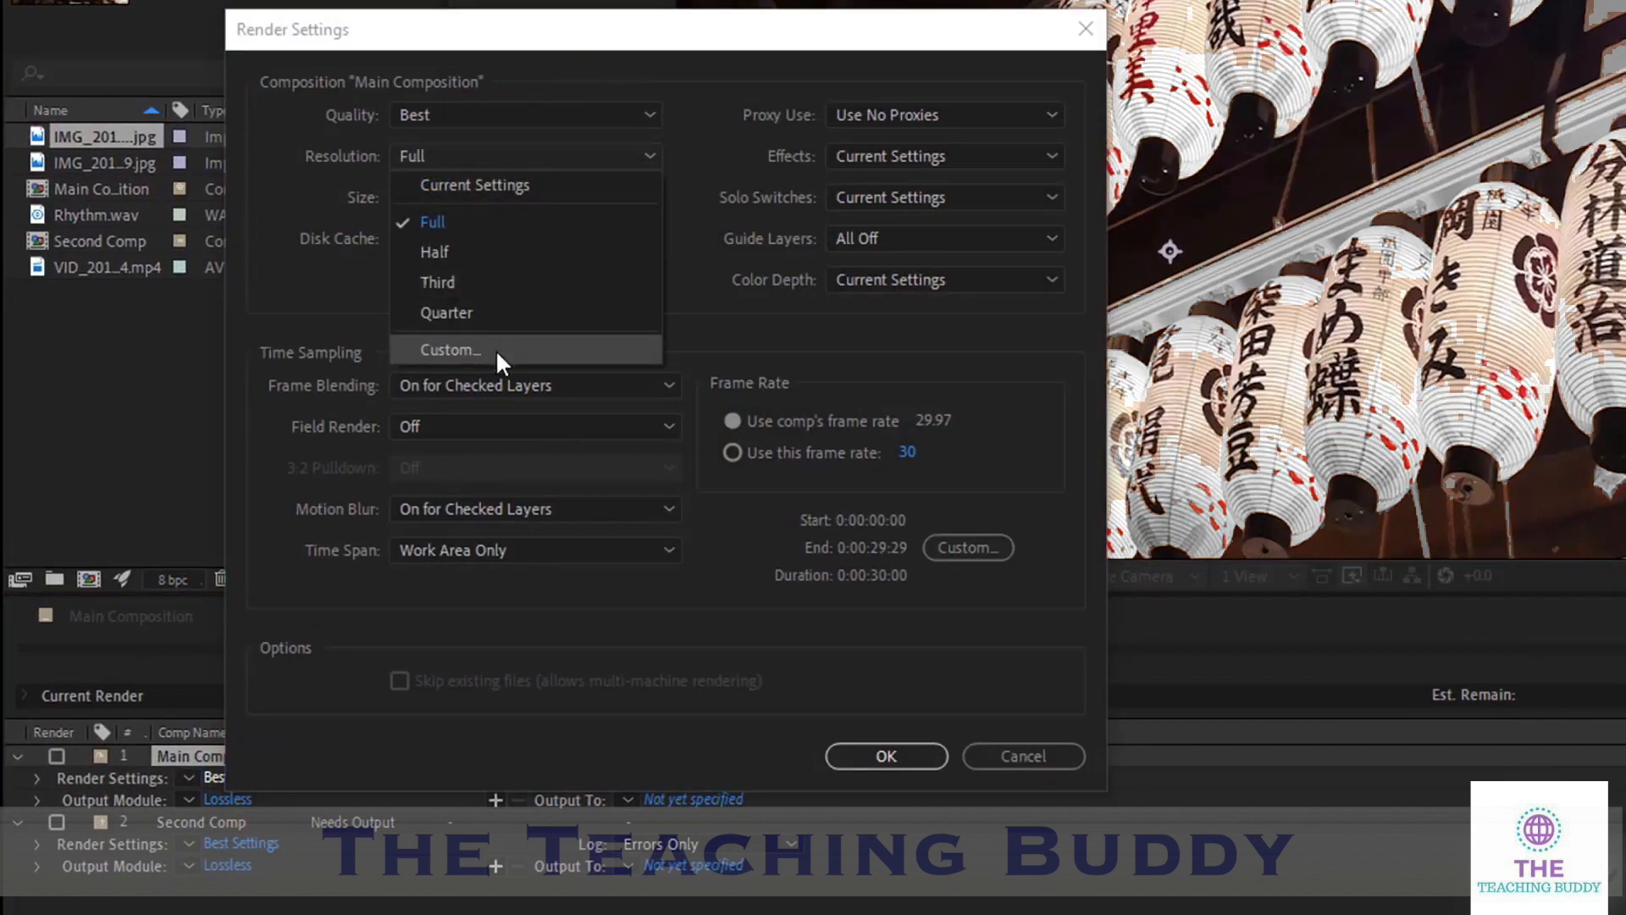
pyautogui.click(505, 152)
pyautogui.click(732, 452)
pyautogui.click(911, 453)
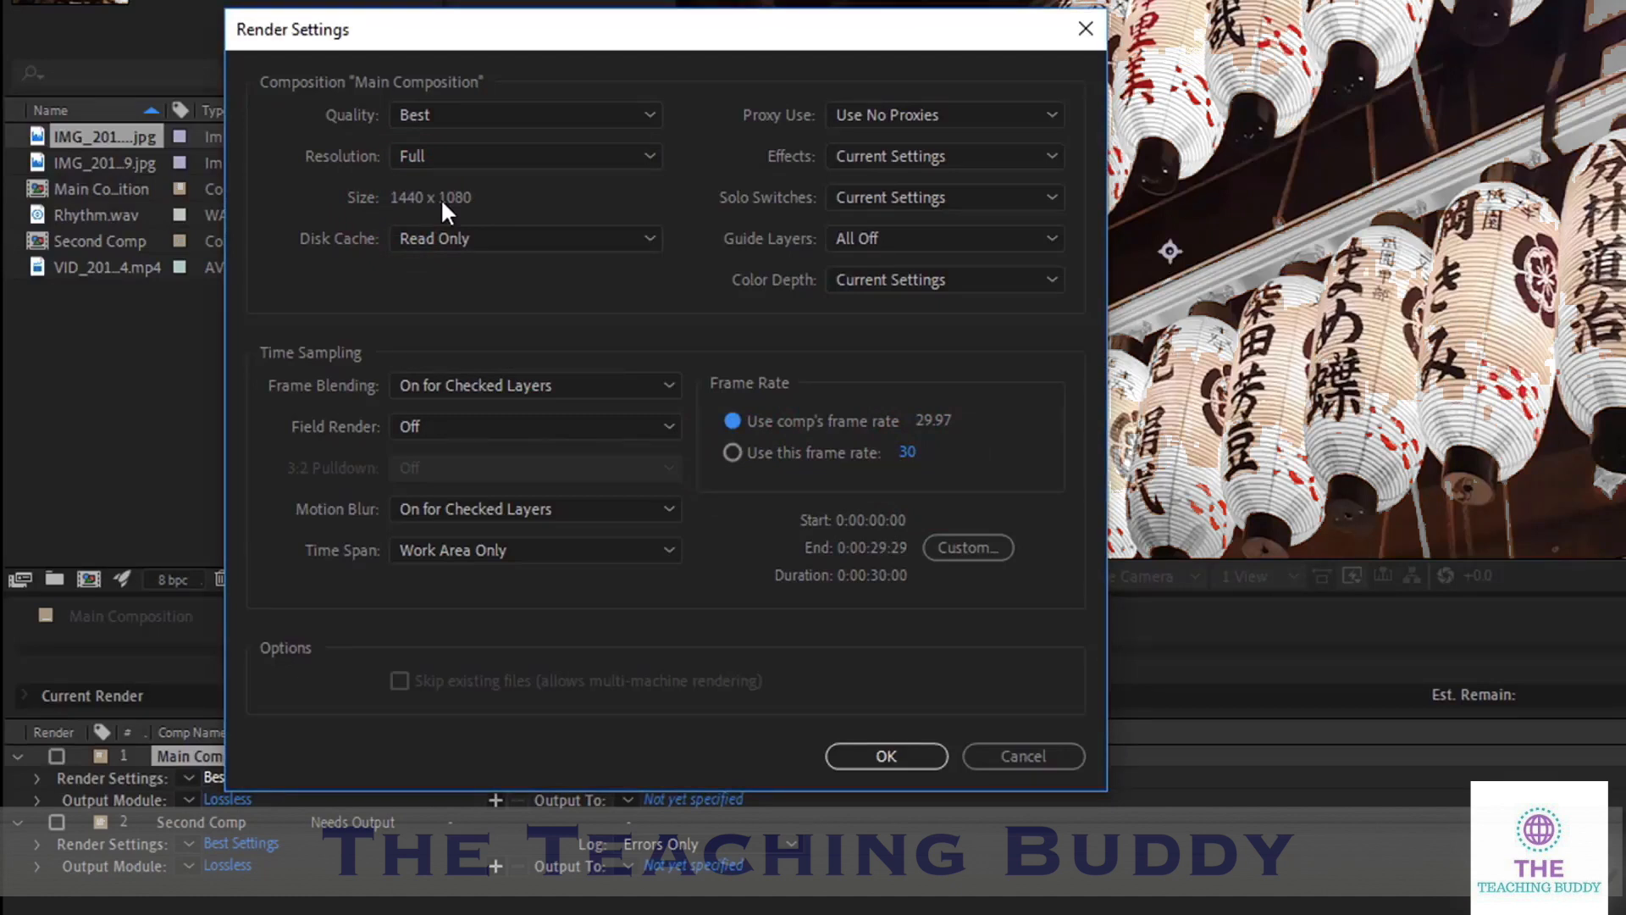
# Open Main Composition's output module settings and check the format, channels and depth options, keeping AVI, RGB and Millions of Colors
pyautogui.click(226, 798)
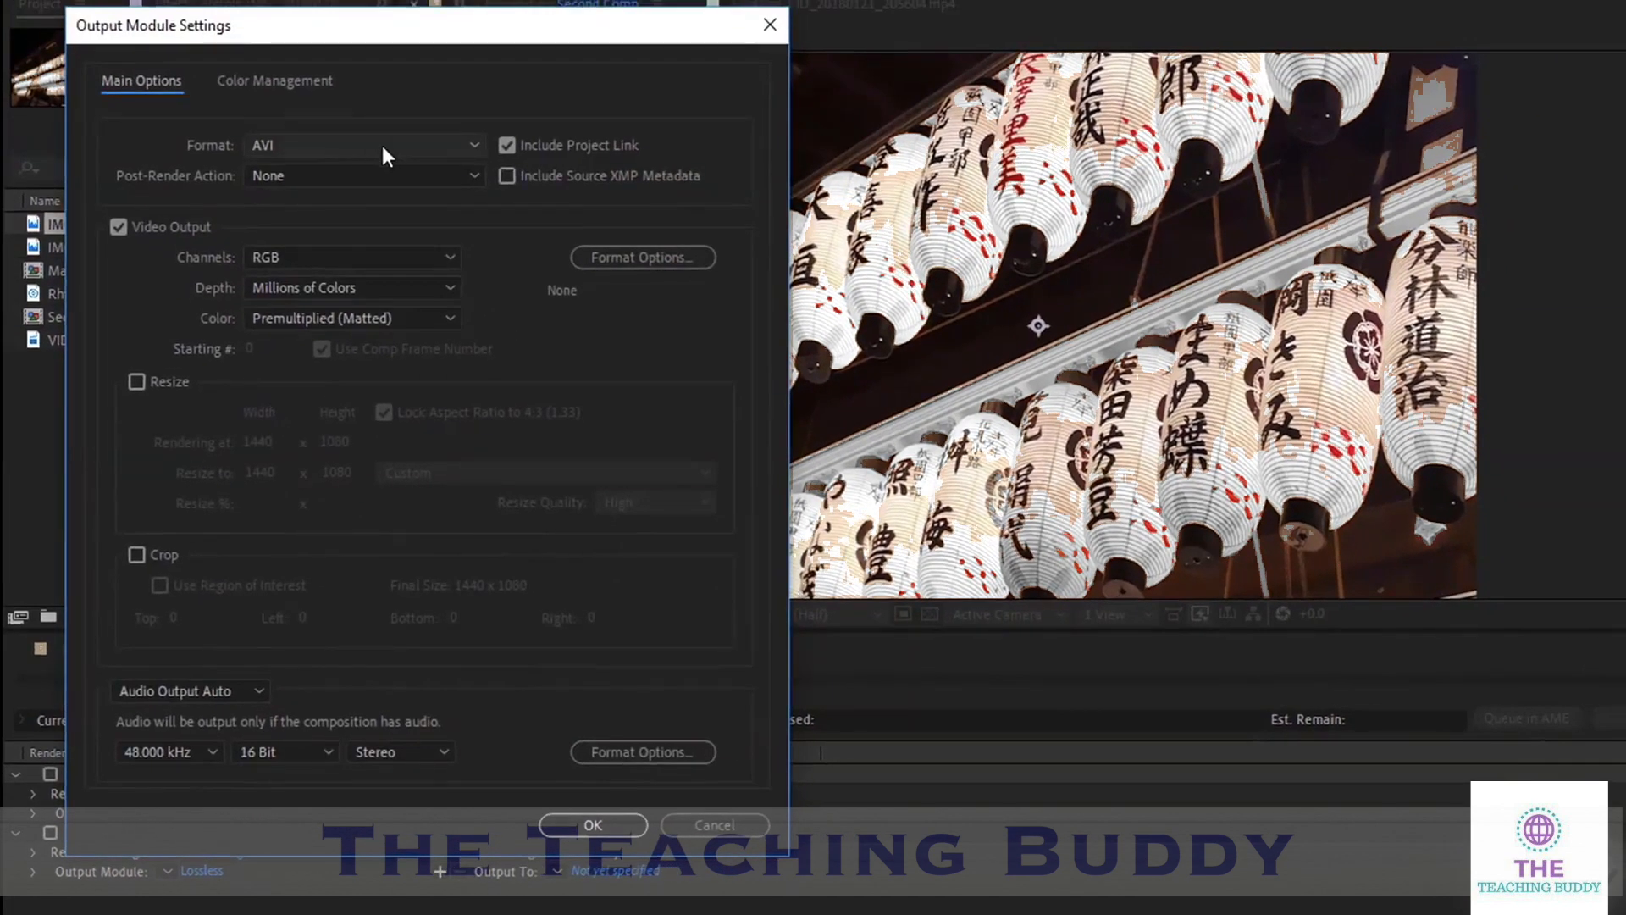
pyautogui.click(393, 145)
pyautogui.click(367, 250)
pyautogui.click(369, 250)
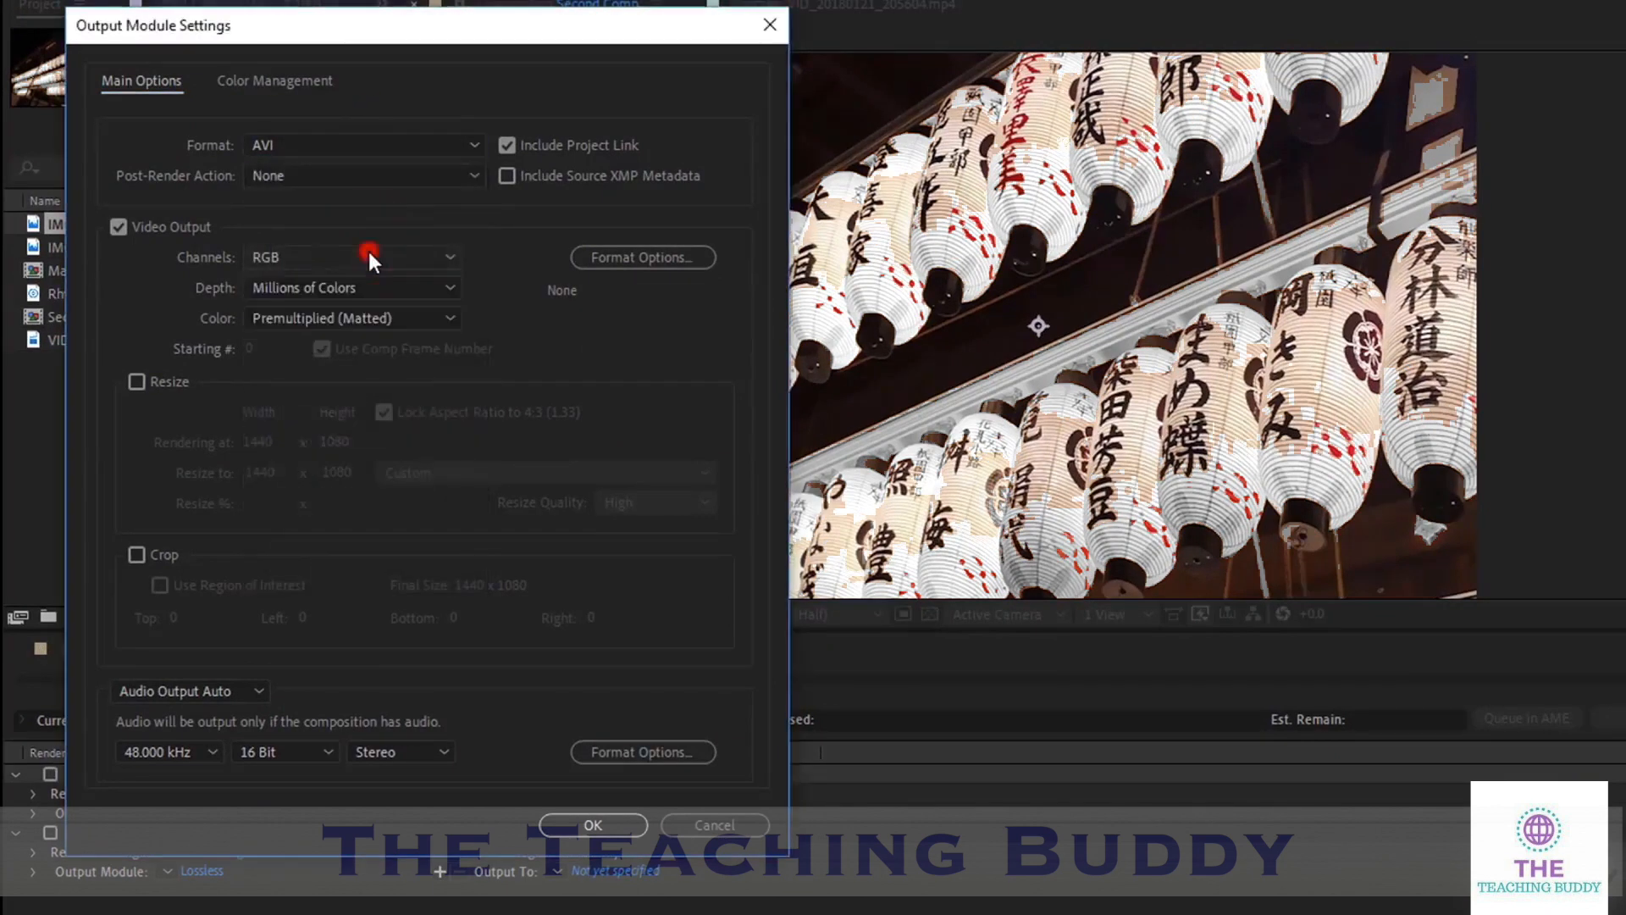
pyautogui.click(380, 277)
pyautogui.click(379, 277)
# Try the Resize and Crop options of the output module and switch both off again
pyautogui.click(146, 380)
pyautogui.click(136, 381)
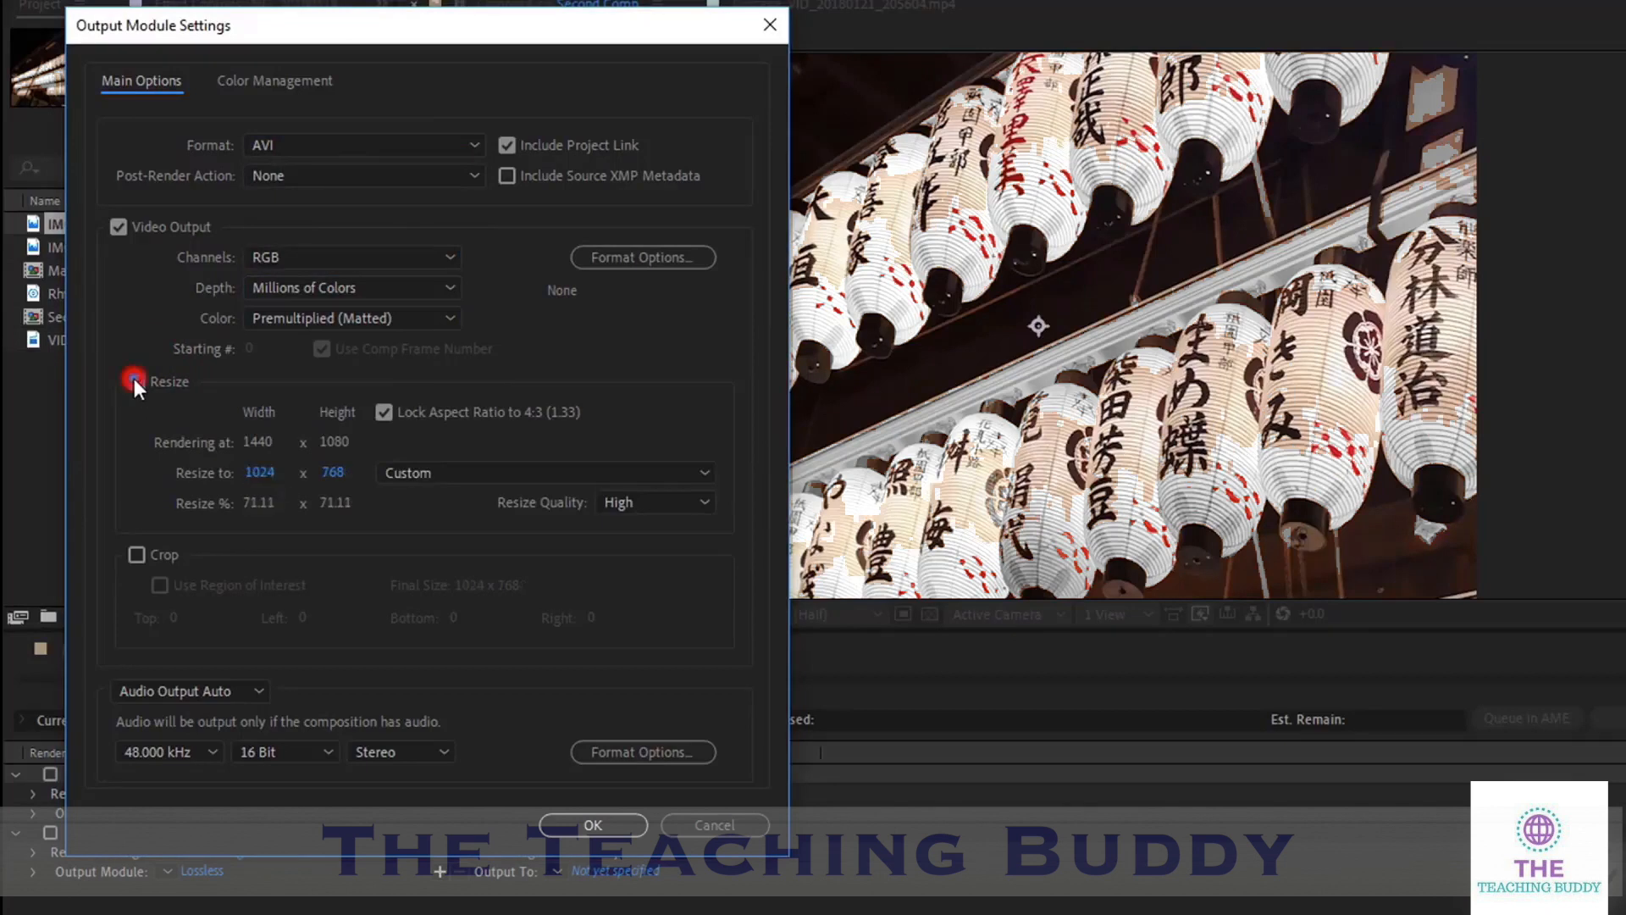
pyautogui.click(137, 555)
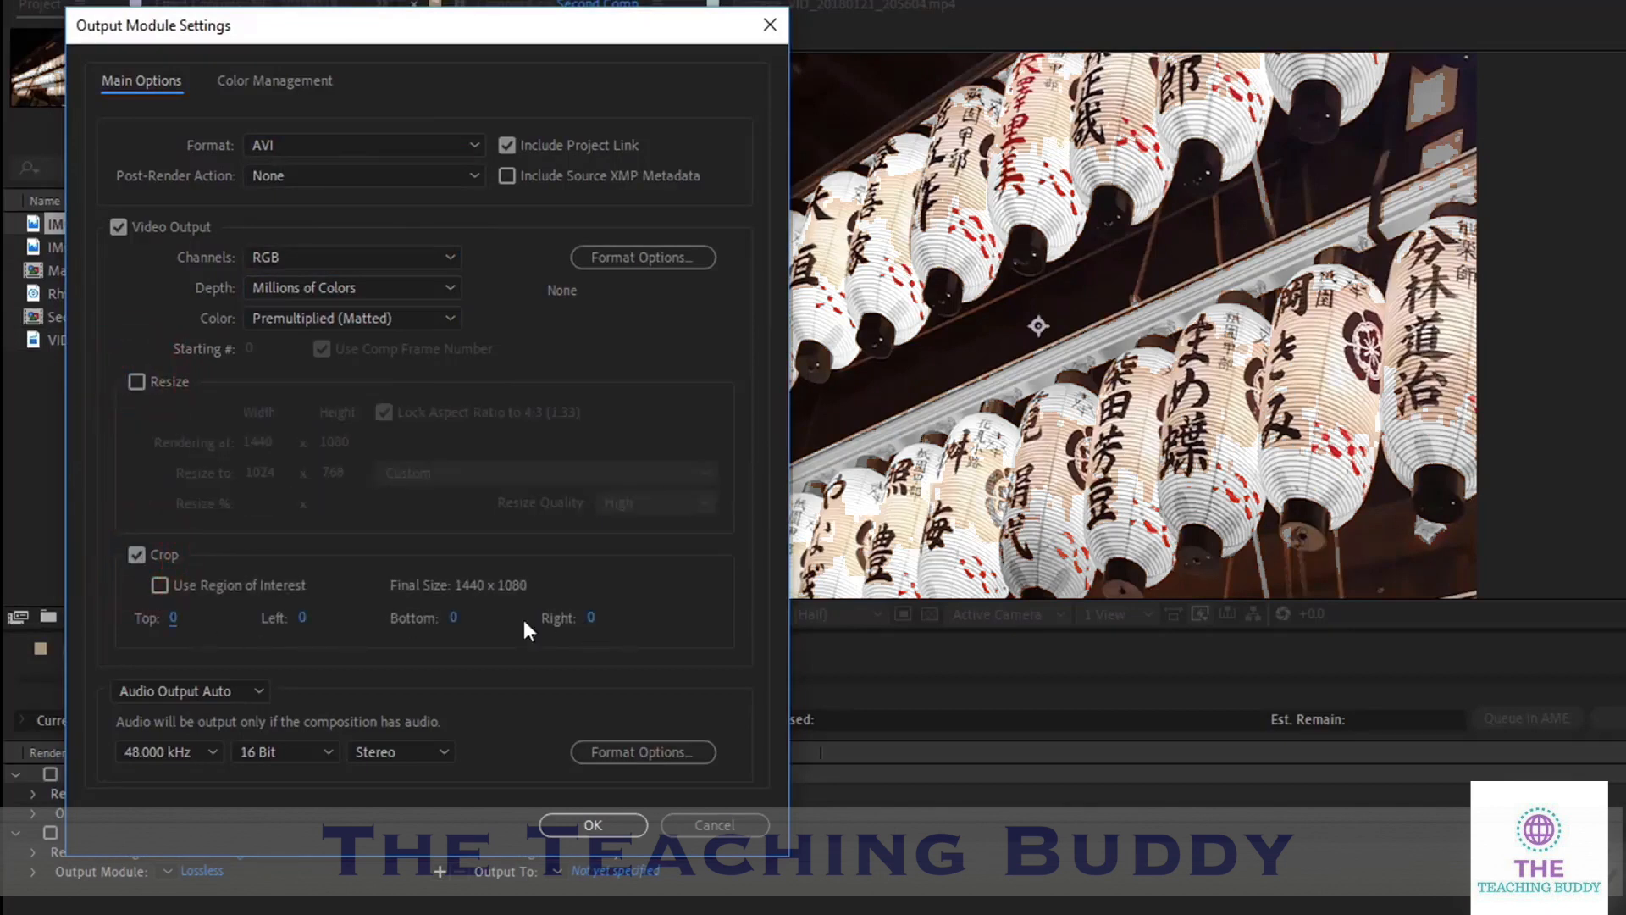
pyautogui.click(134, 554)
# Check the audio sample rate and bit depth options, keep 48.000 kHz and 16 Bit, and confirm the output module settings
pyautogui.click(207, 745)
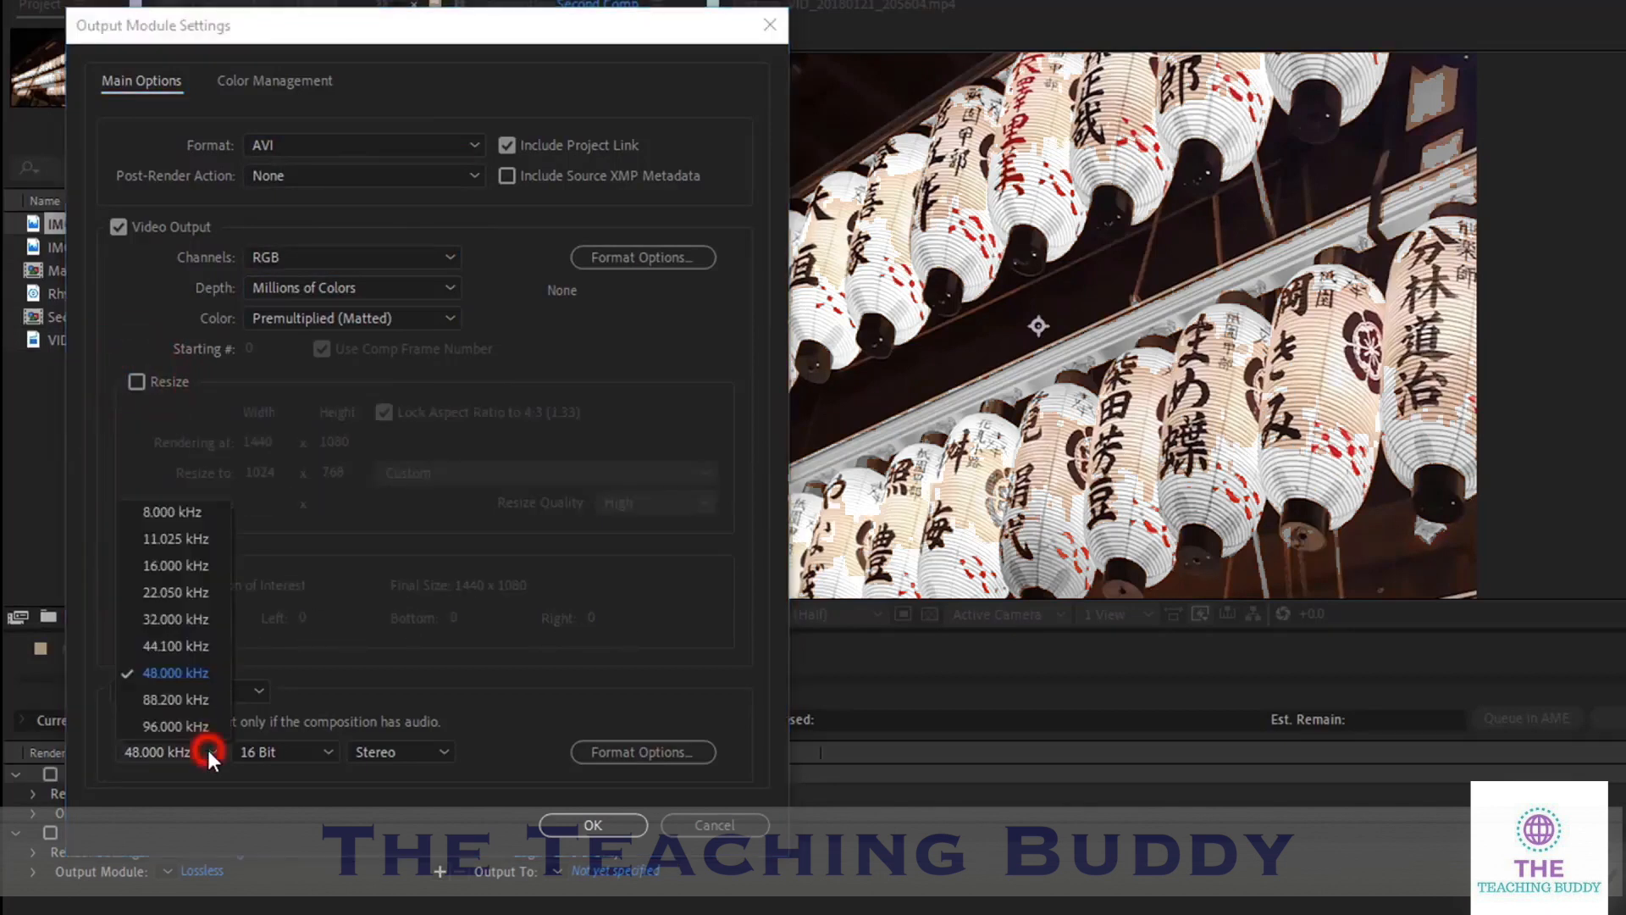
pyautogui.click(318, 752)
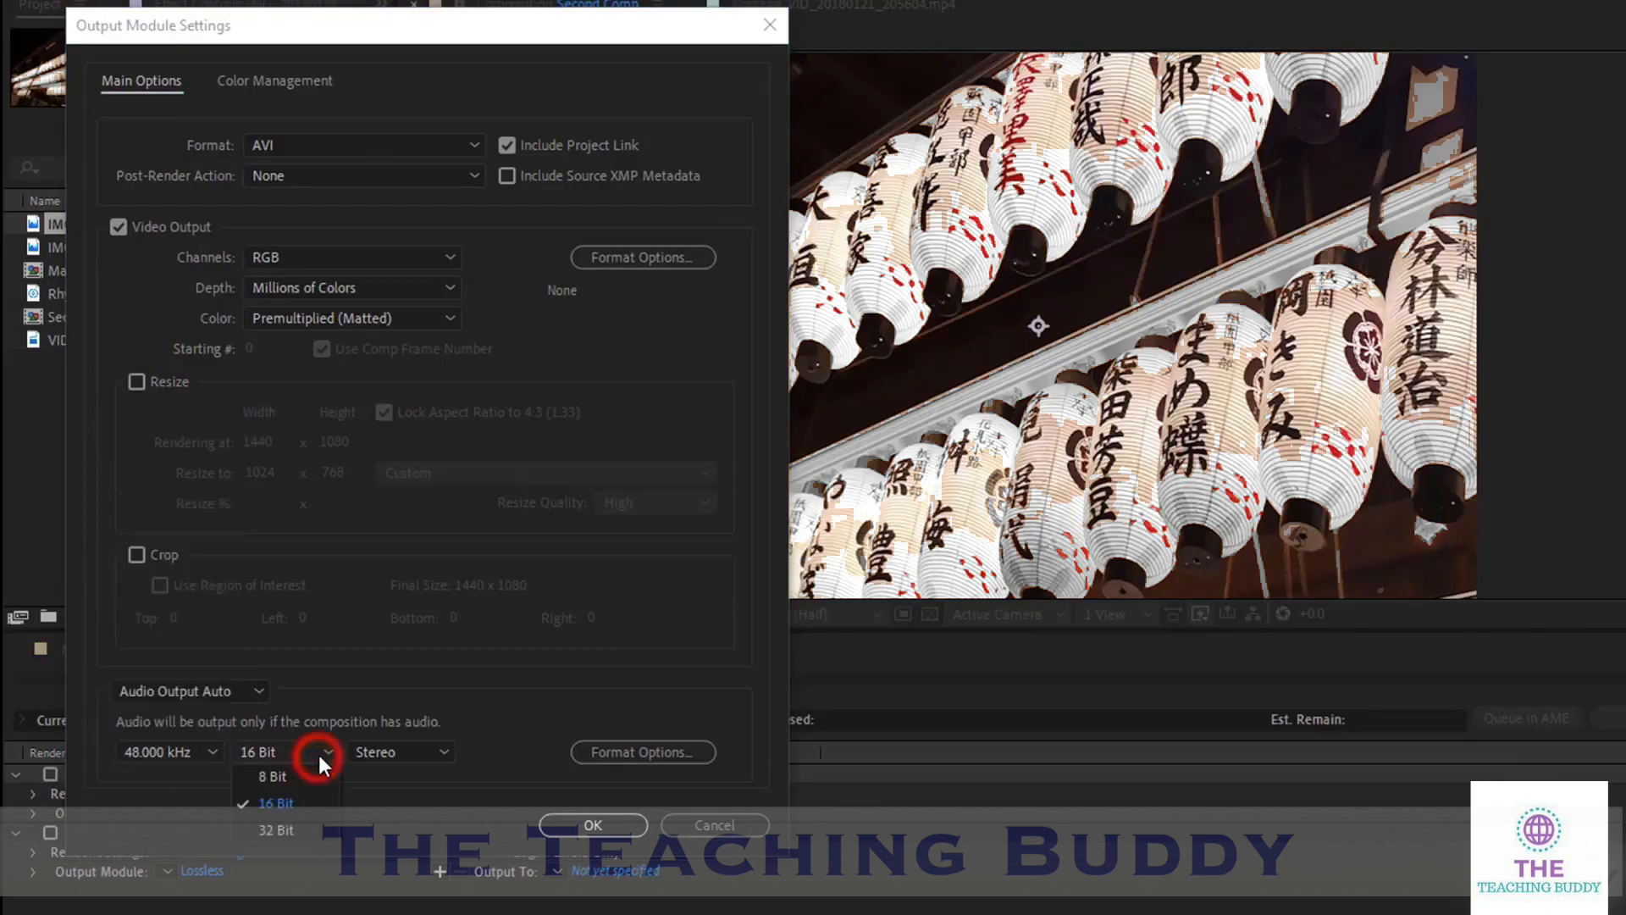
pyautogui.click(329, 751)
pyautogui.click(604, 824)
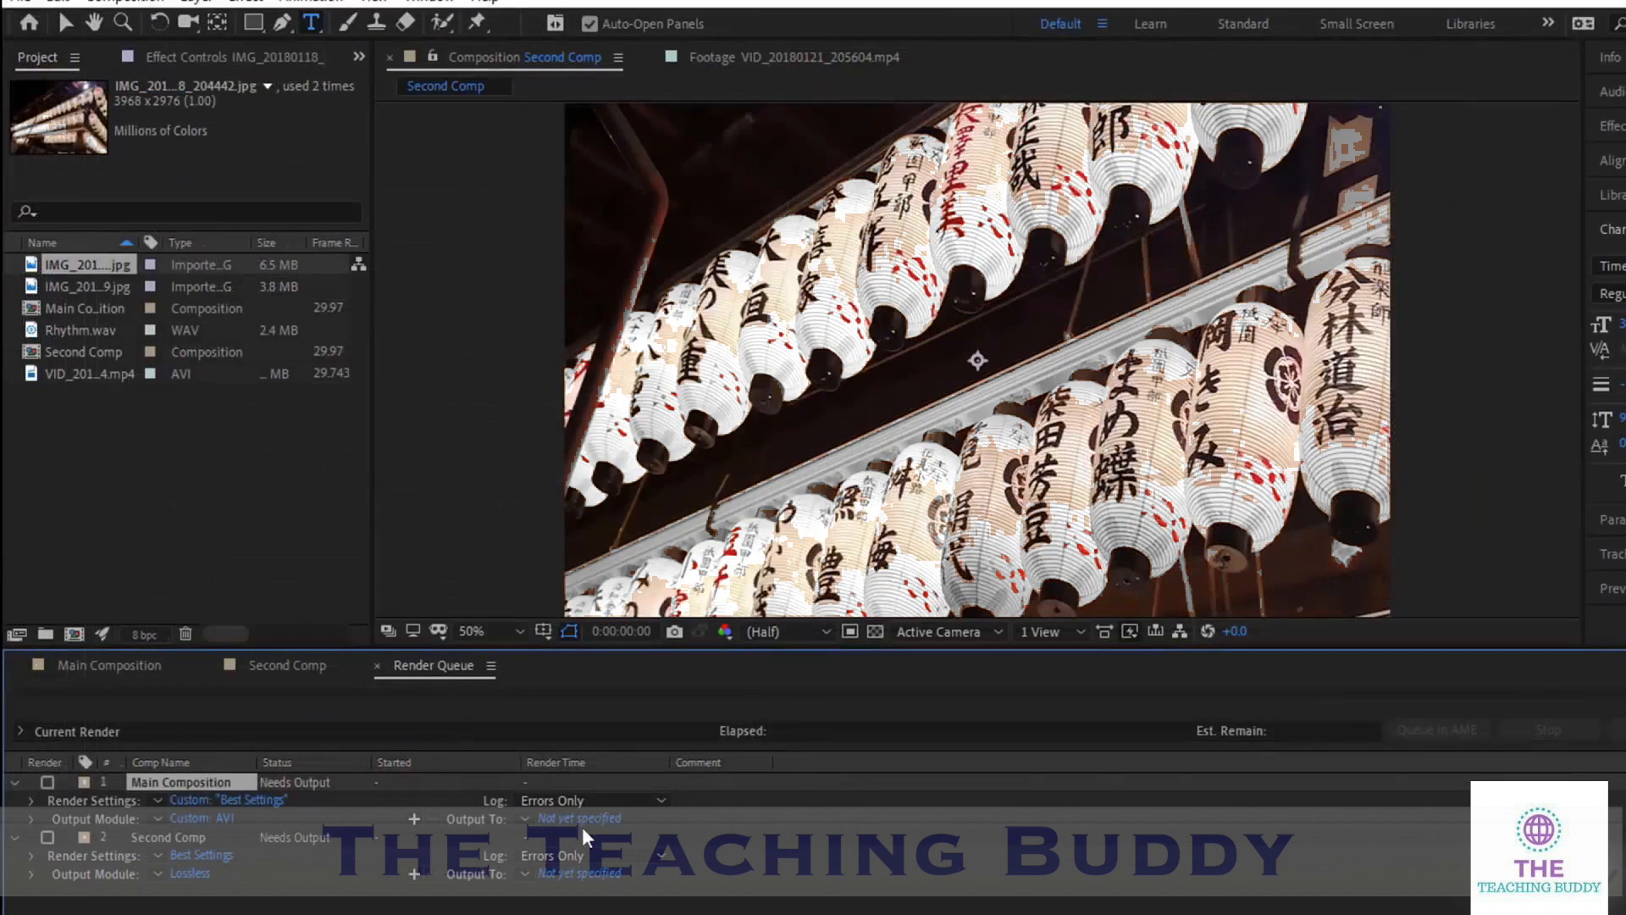
# Set Main Composition's output file to Main Composition.avi in the Documents folder and leave it enabled for rendering
pyautogui.click(597, 820)
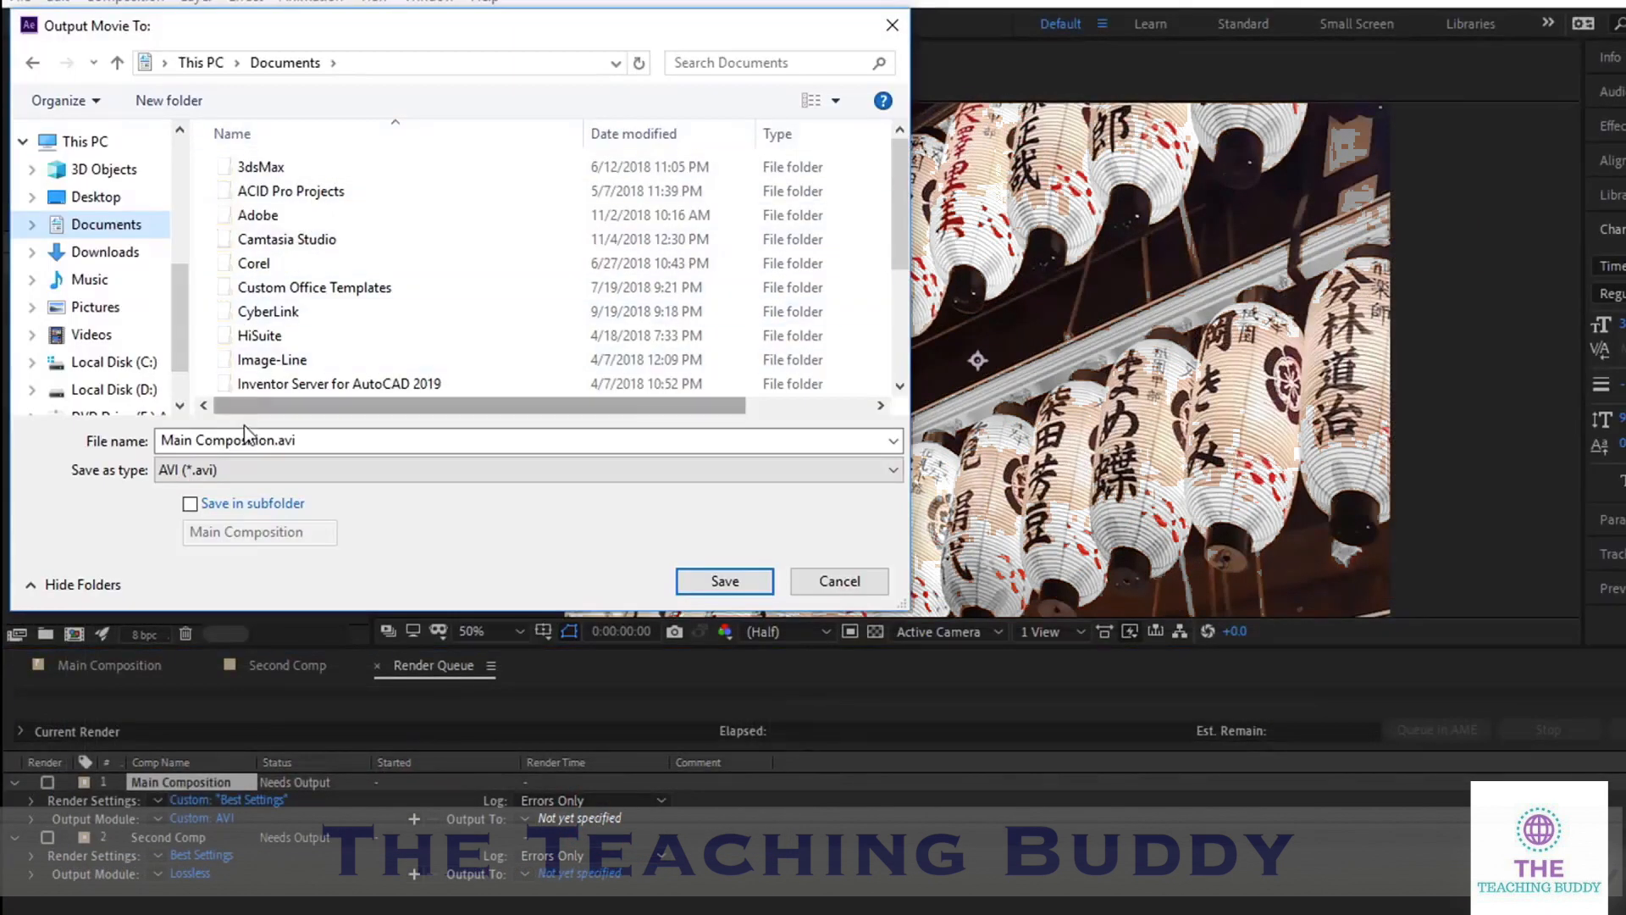
pyautogui.click(169, 439)
pyautogui.moveTo(170, 438); pyautogui.dragTo(236, 440)
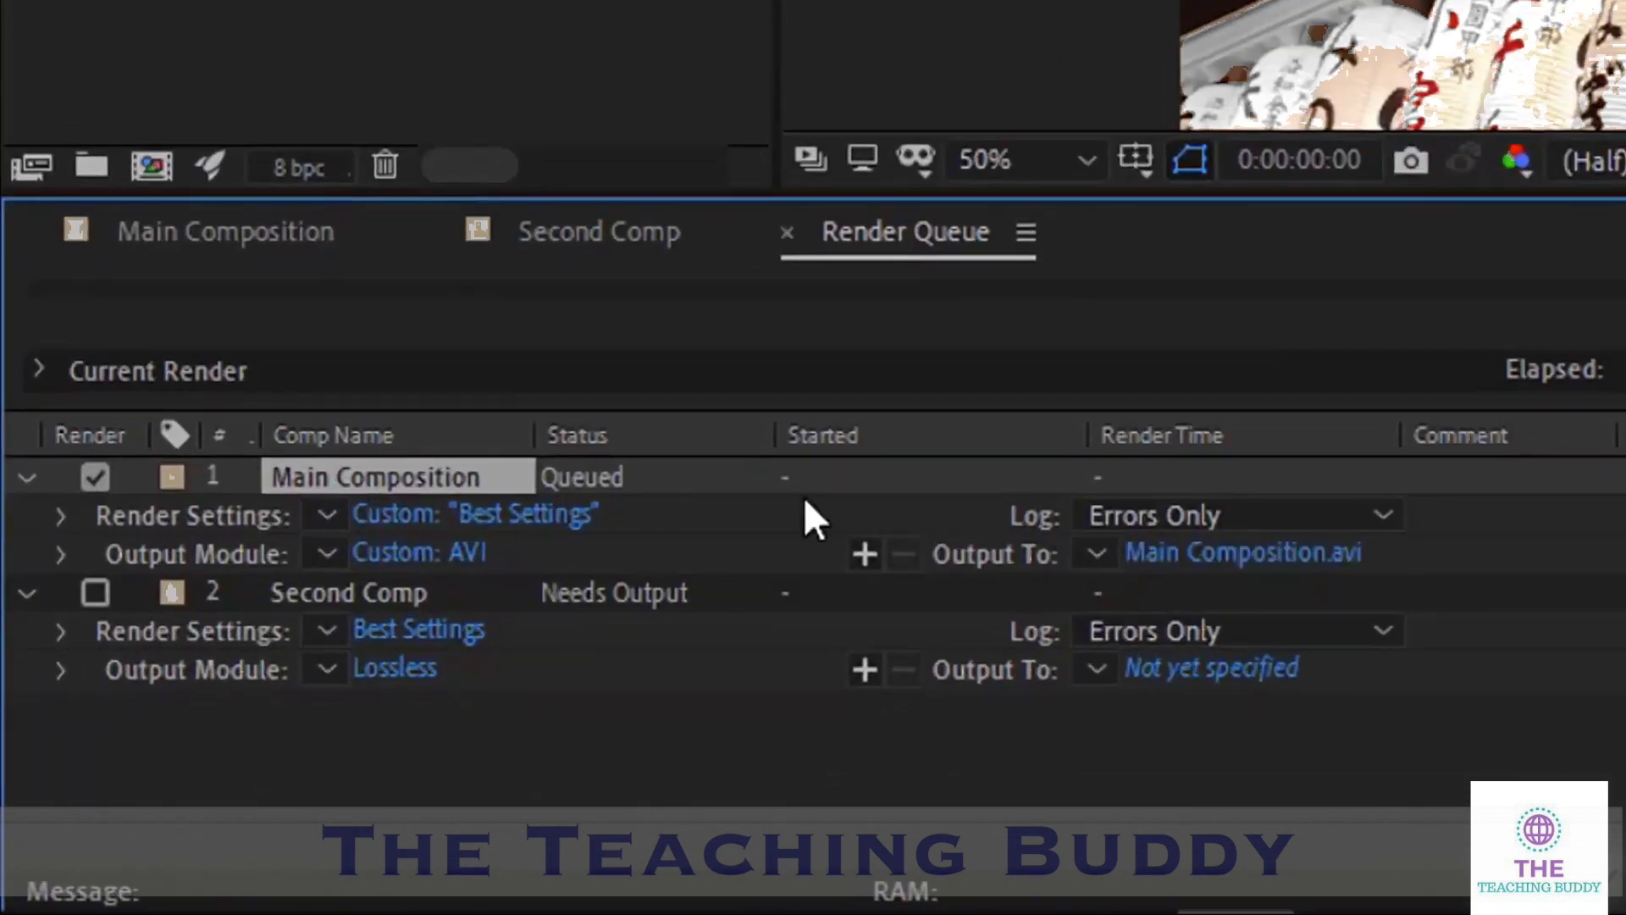
pyautogui.click(599, 480)
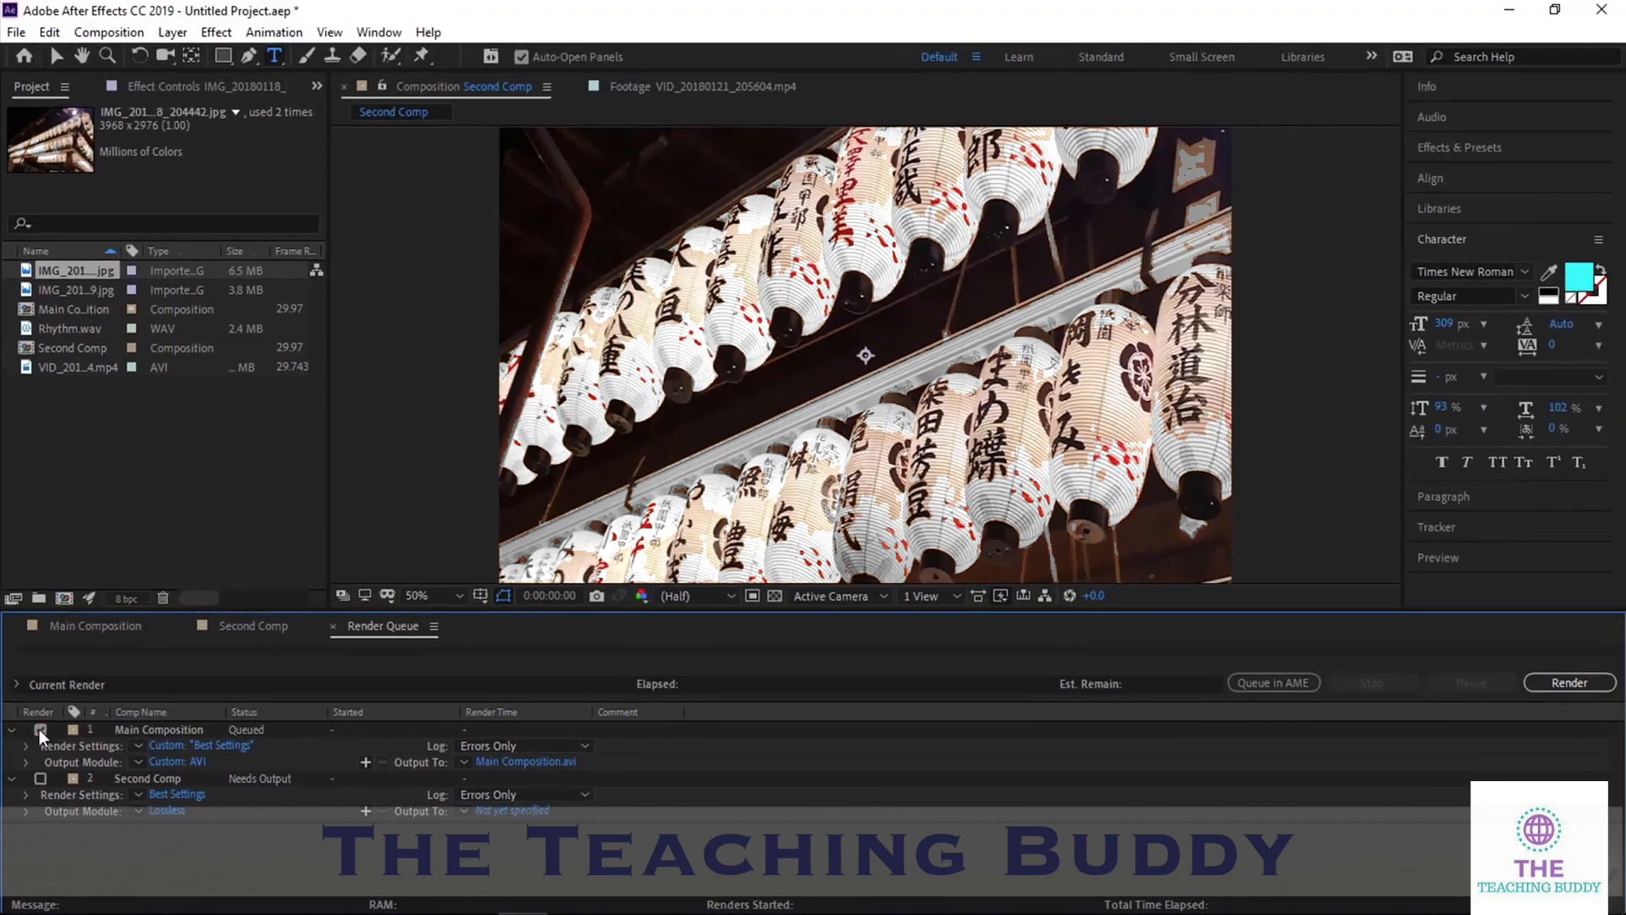
pyautogui.click(40, 729)
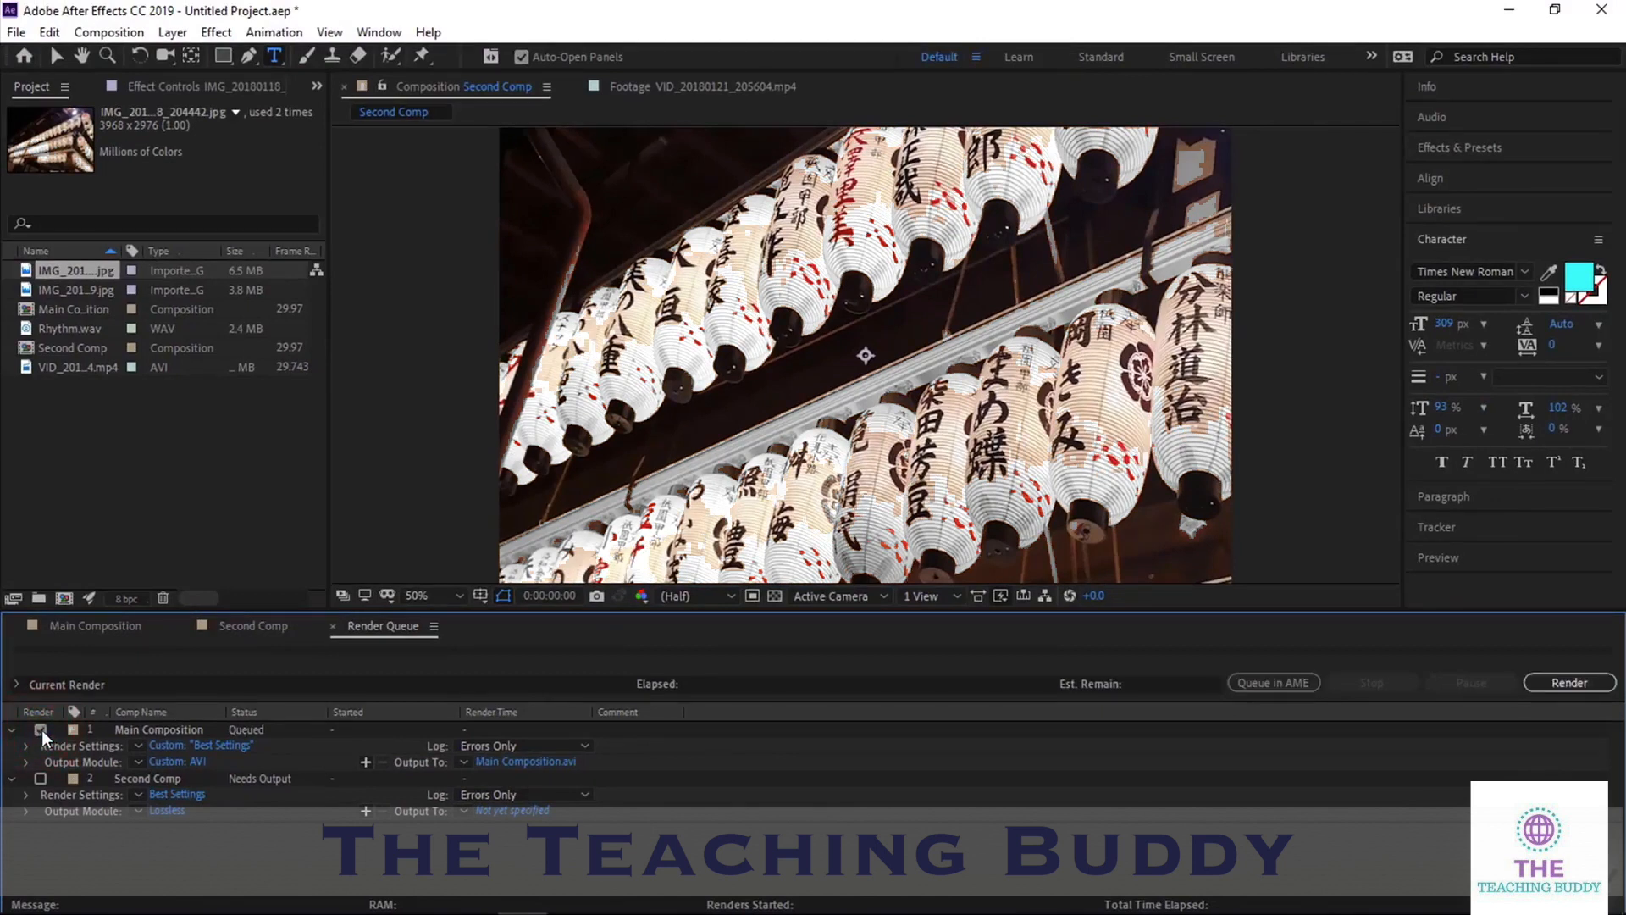
pyautogui.click(1587, 685)
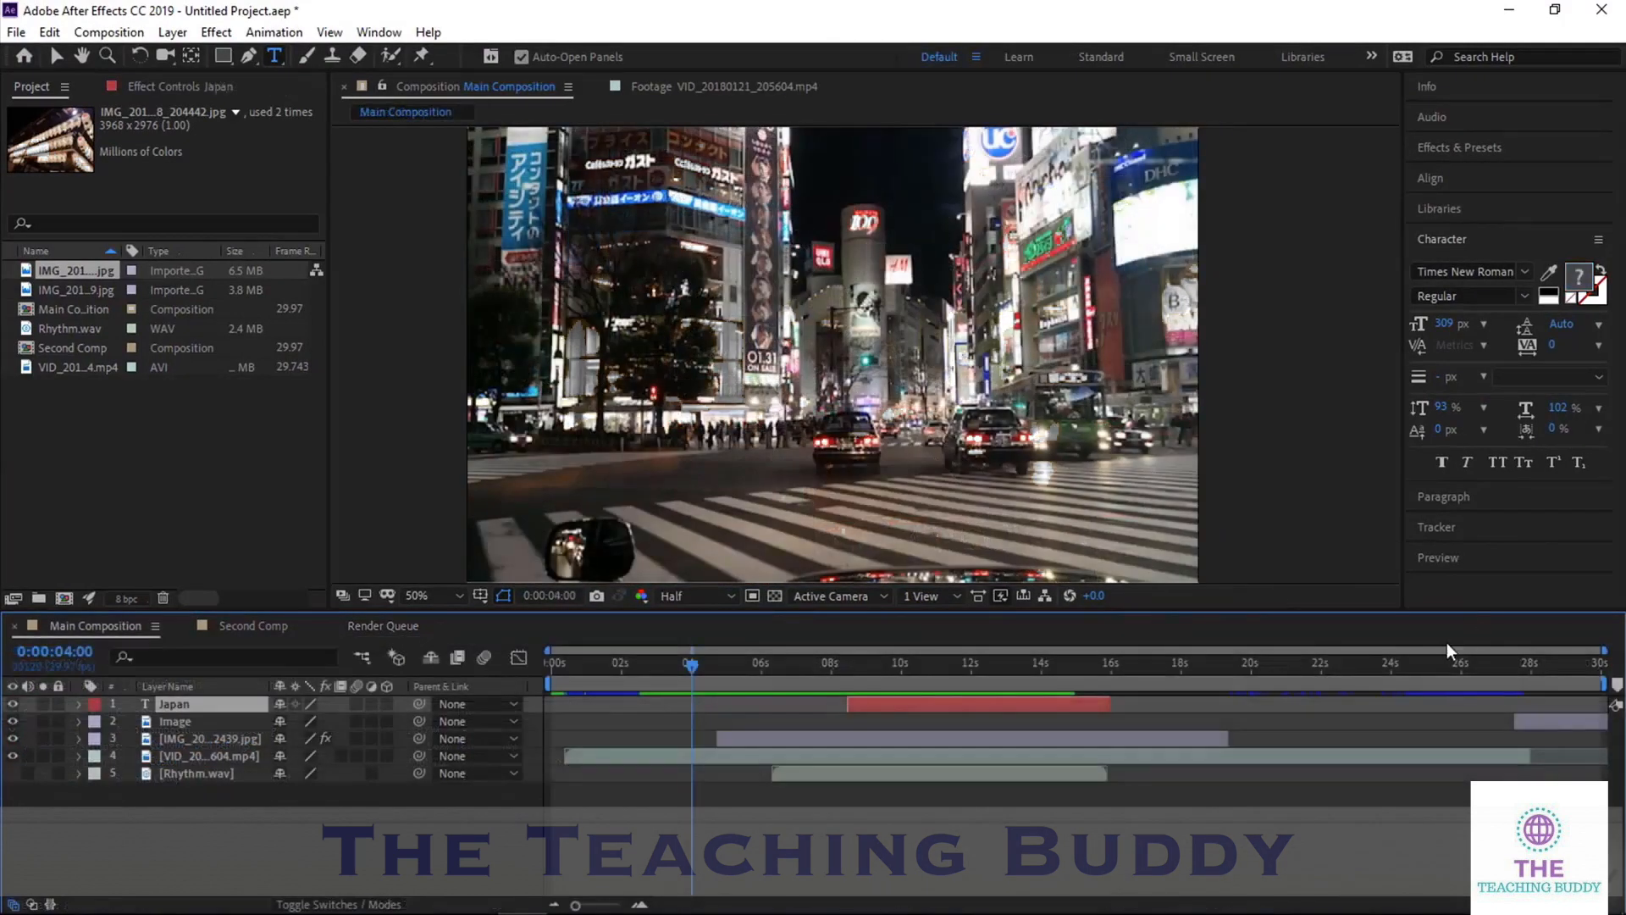
# Limit the work area to about 5 to 13 seconds in Main Composition and about 7.5 to 29 seconds in Second Comp
pyautogui.moveTo(546, 683); pyautogui.dragTo(825, 674)
pyautogui.click(247, 628)
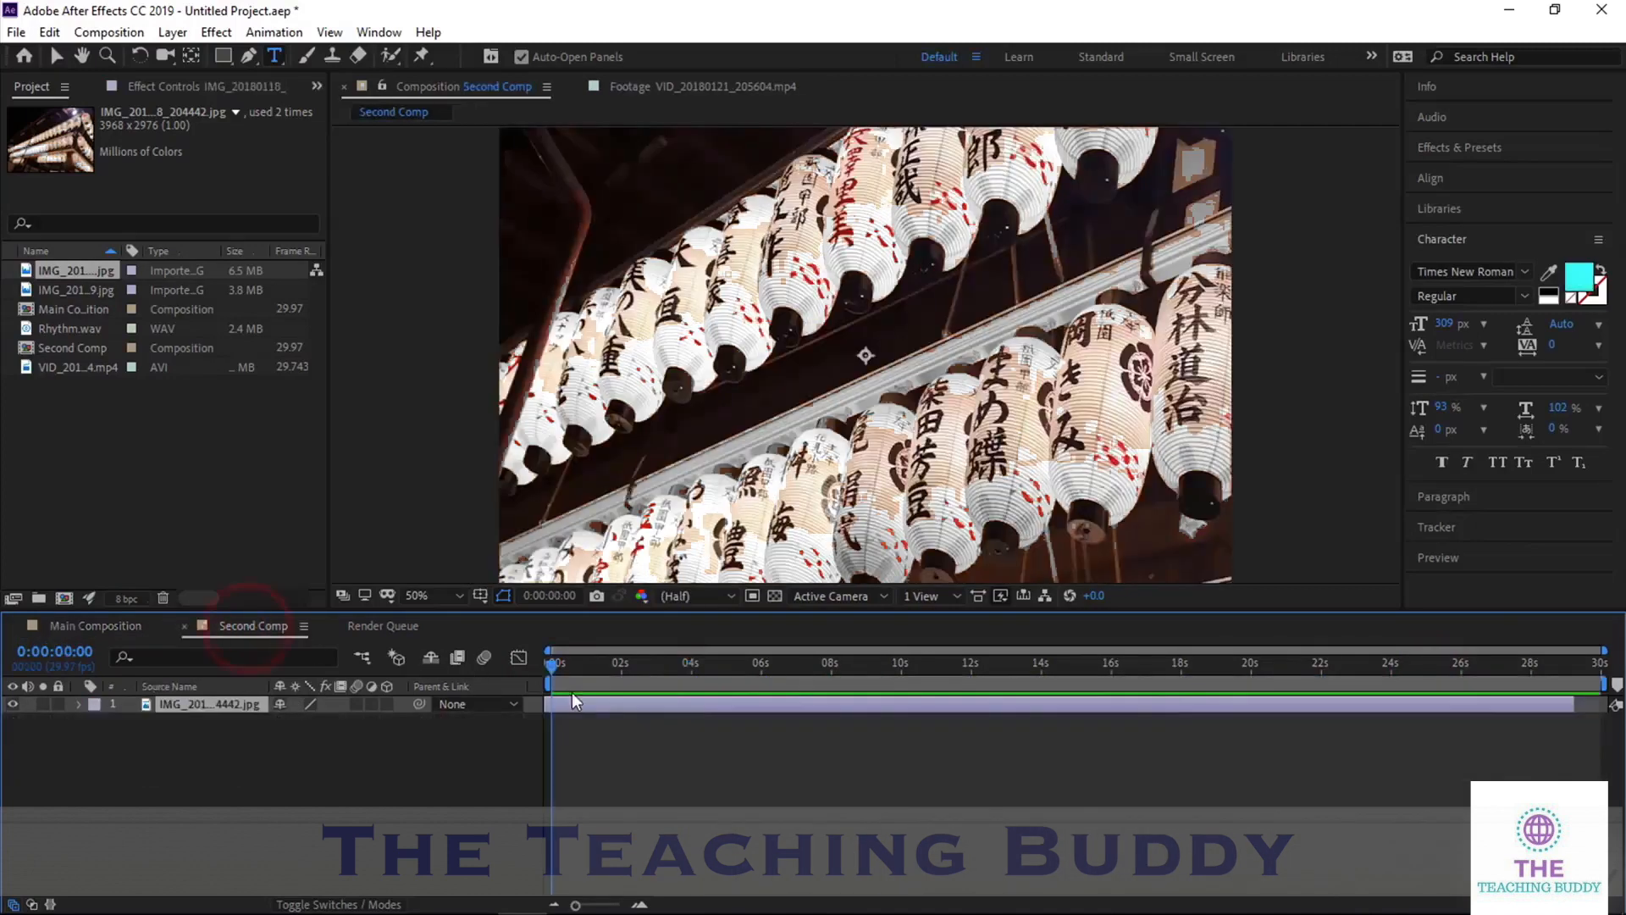
pyautogui.moveTo(551, 683); pyautogui.dragTo(815, 683)
pyautogui.moveTo(974, 688)
pyautogui.mouseDown()
pyautogui.moveTo(803, 688)
pyautogui.moveTo(966, 692)
pyautogui.mouseUp()
pyautogui.click(134, 626)
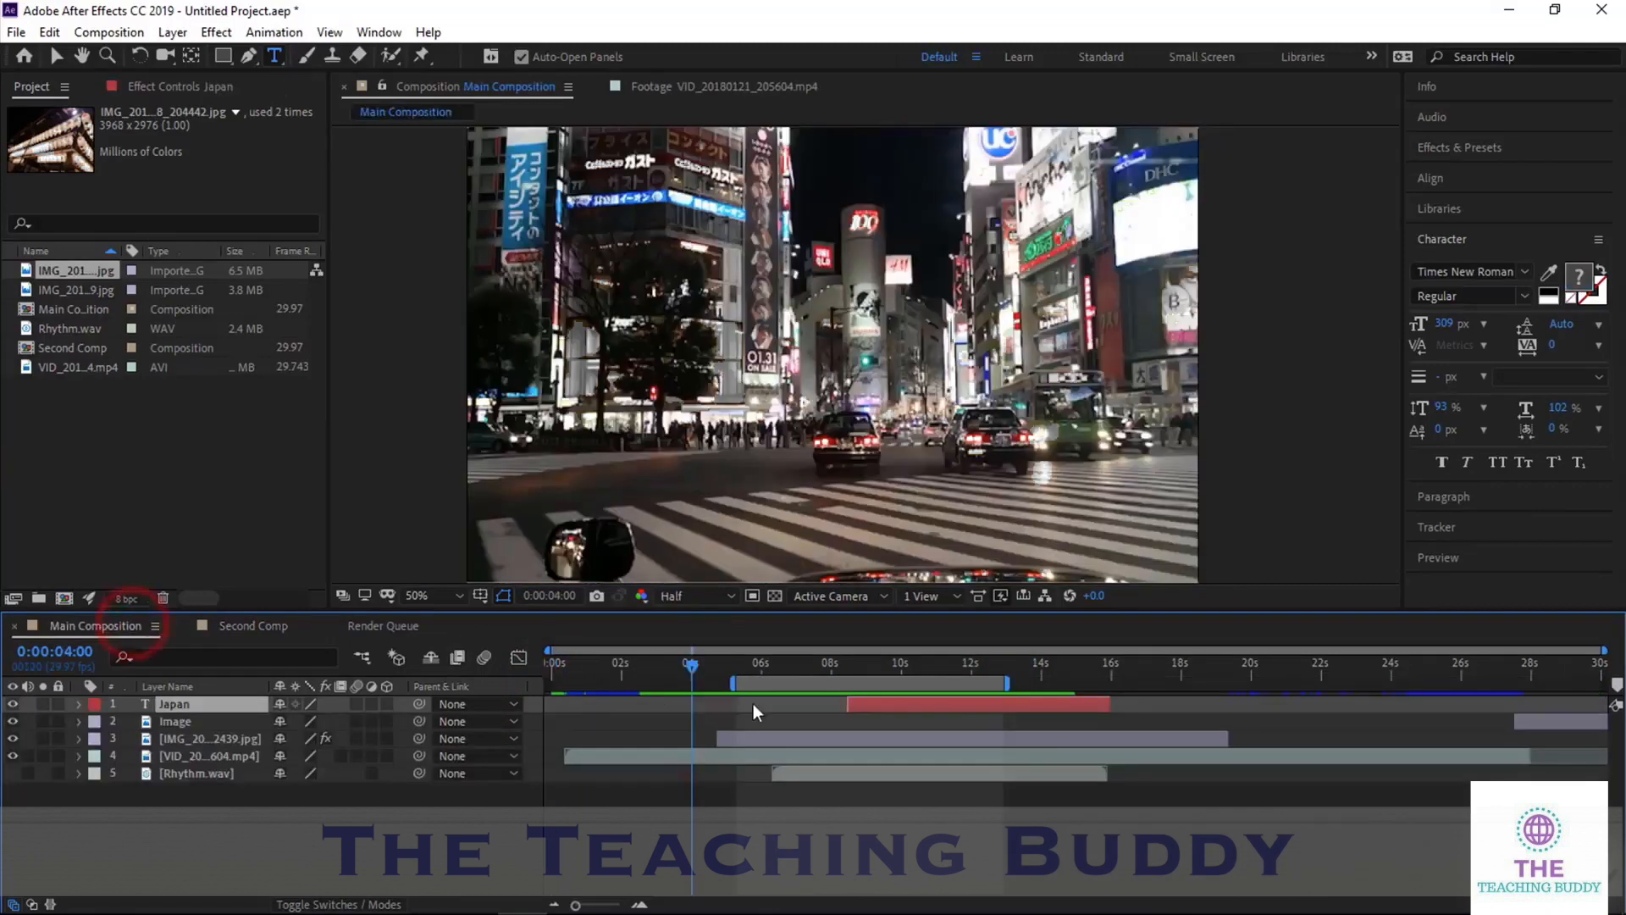
pyautogui.click(265, 626)
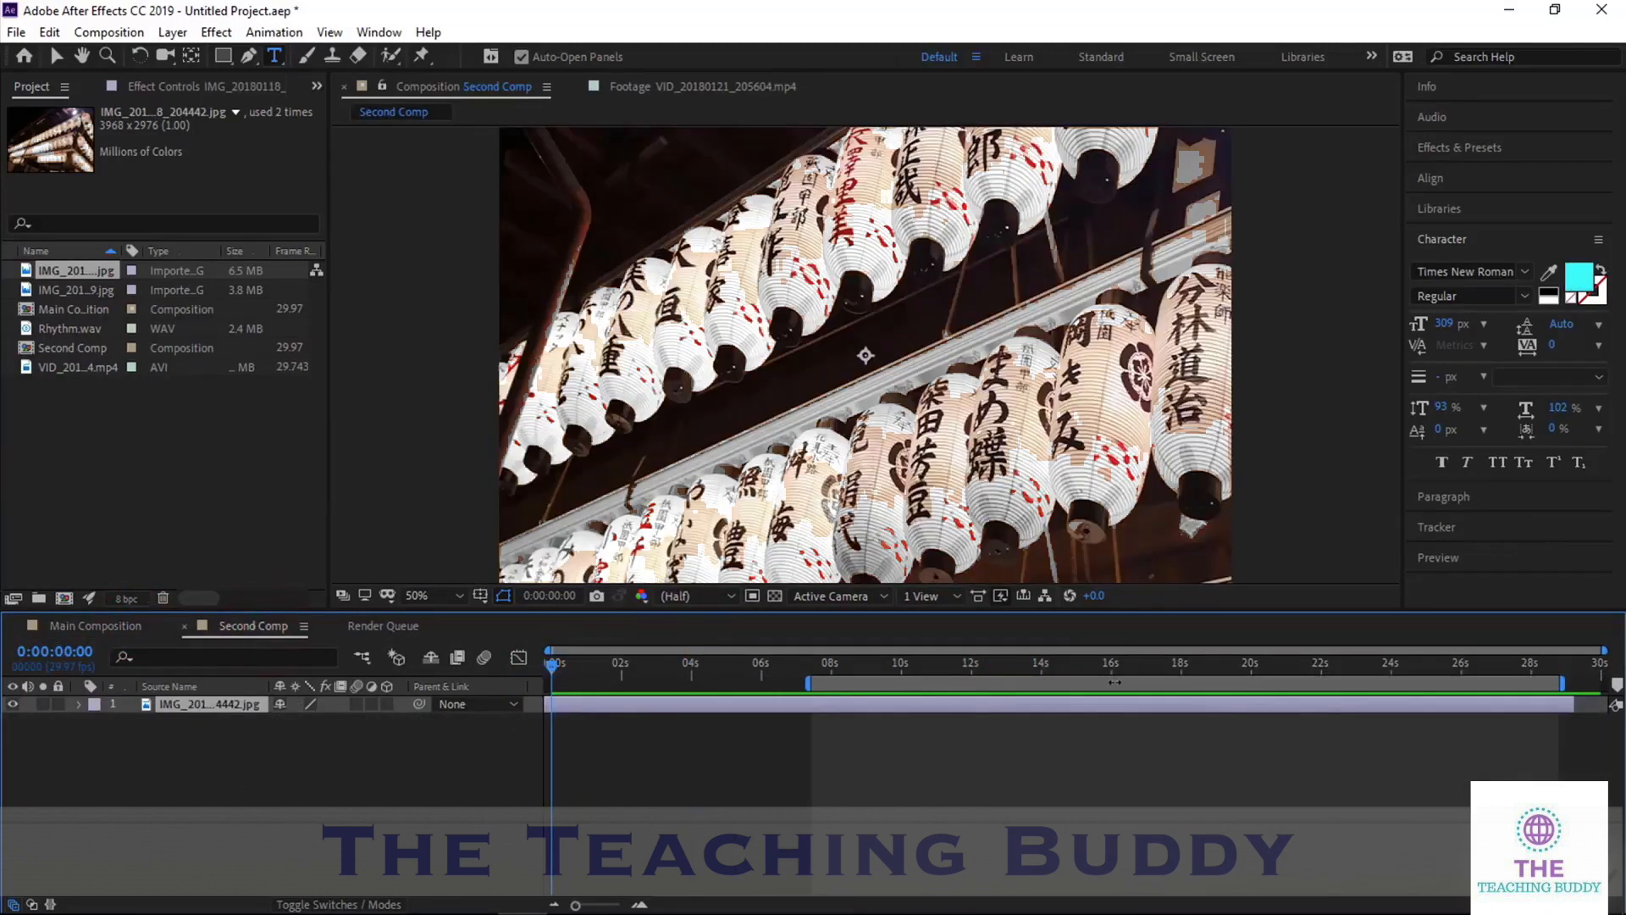
pyautogui.click(106, 626)
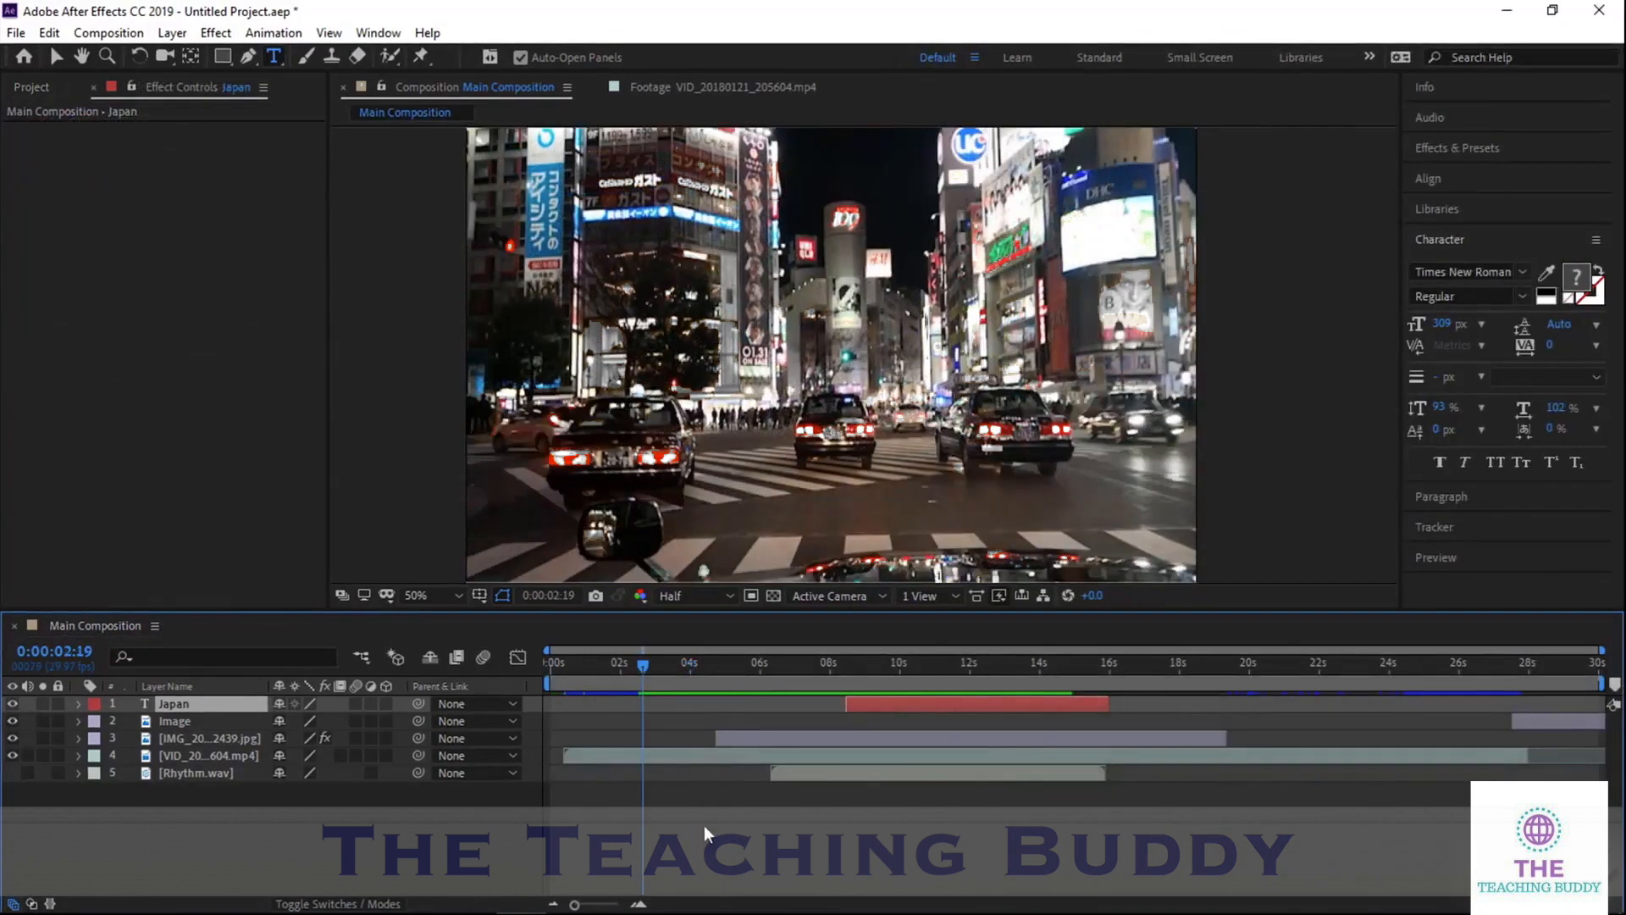
# Place the playhead at 0:00:03:10, before the image layer's CC Jaws transition, and preview Main Composition from there
pyautogui.moveTo(642, 661); pyautogui.dragTo(719, 685)
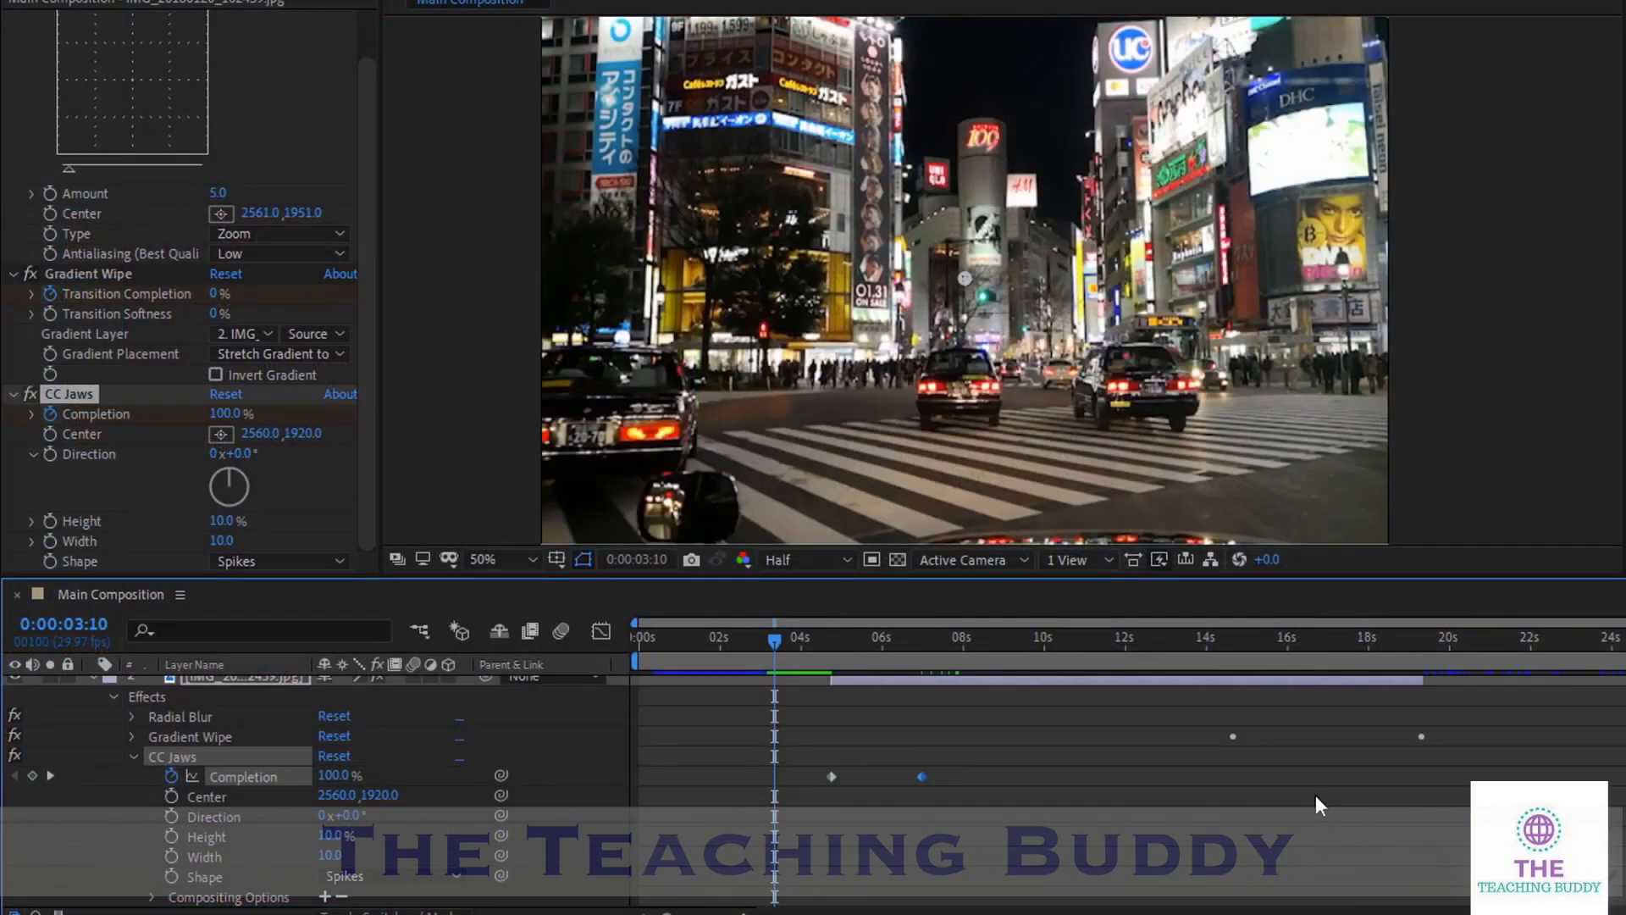
pyautogui.press('space')
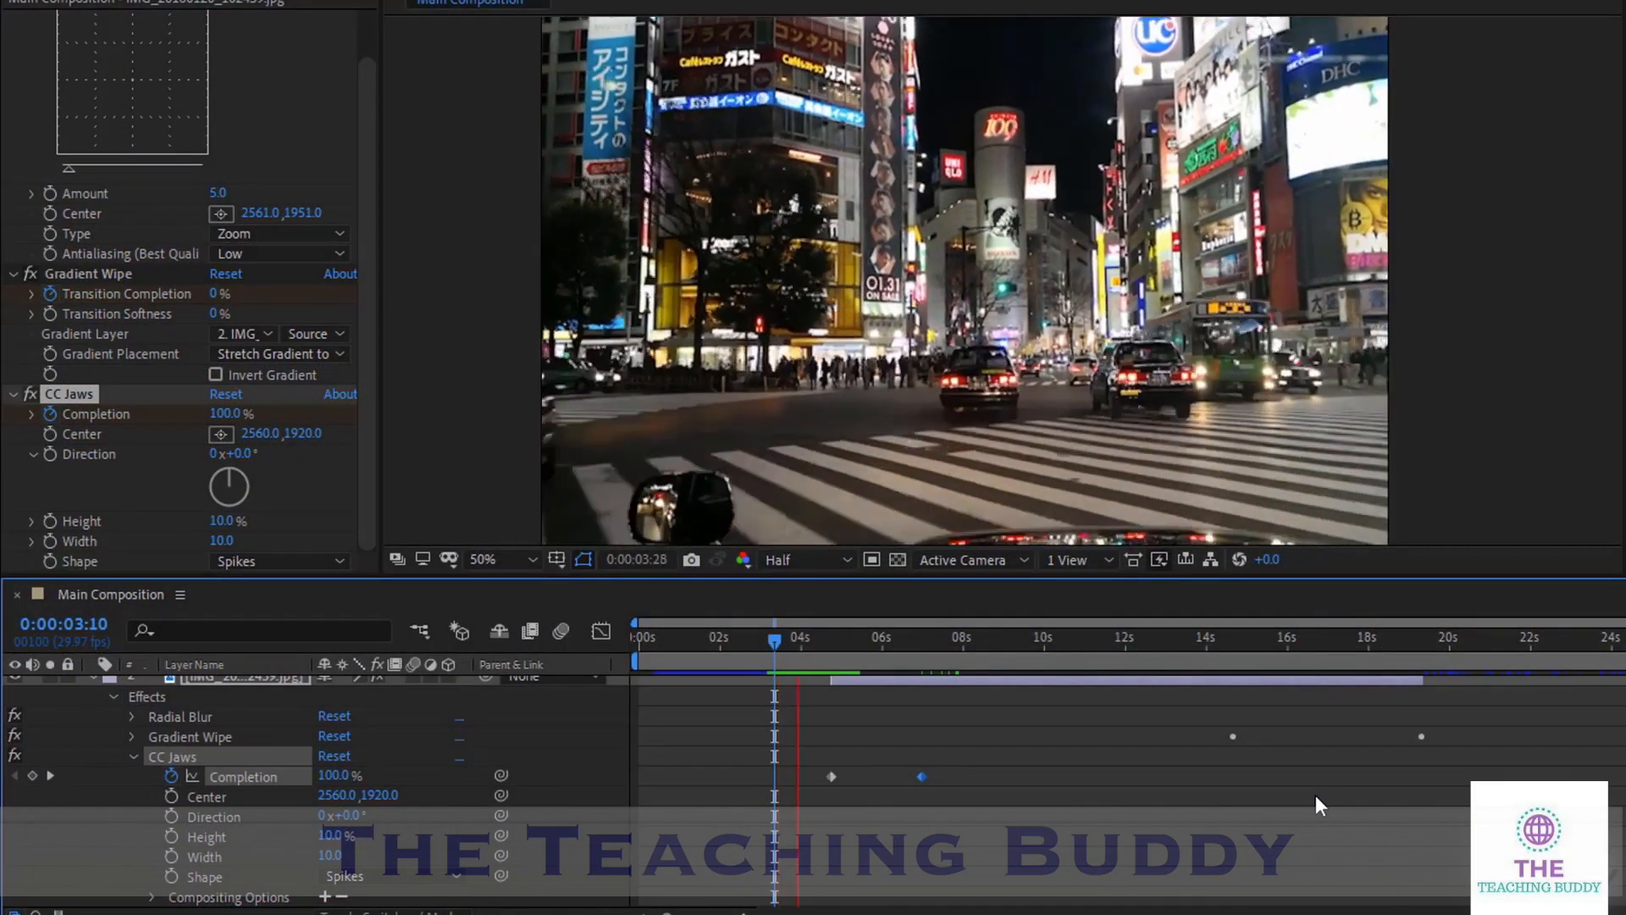